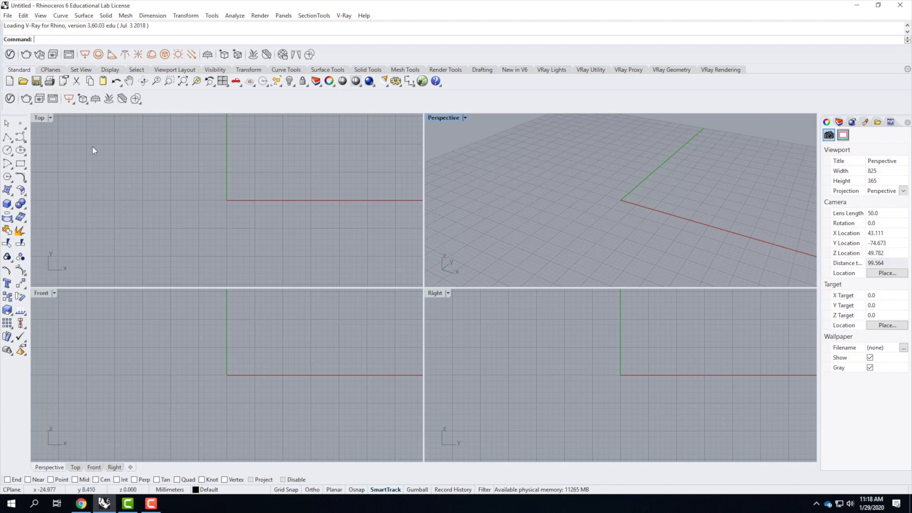
Step: Create a new model from the "Large Objects - Inches.3dm" template
click(8, 15)
click(19, 27)
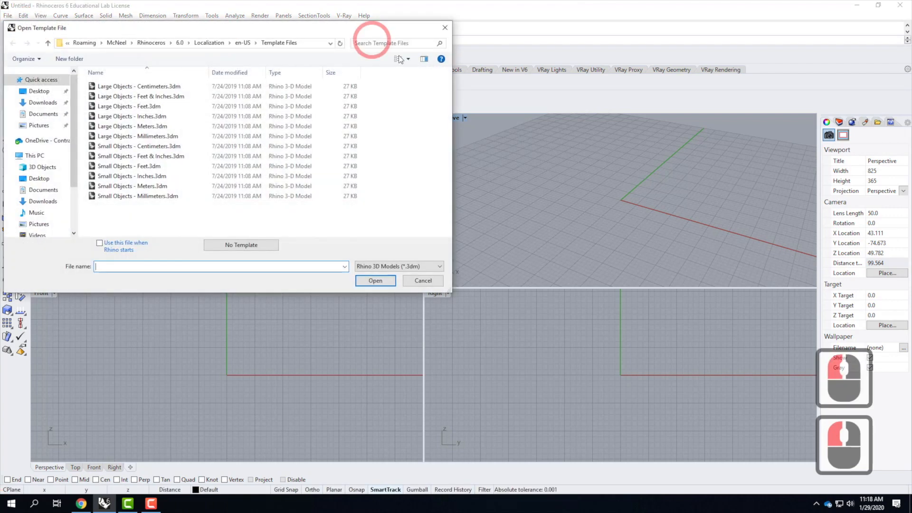
drag(408, 72, 409, 110)
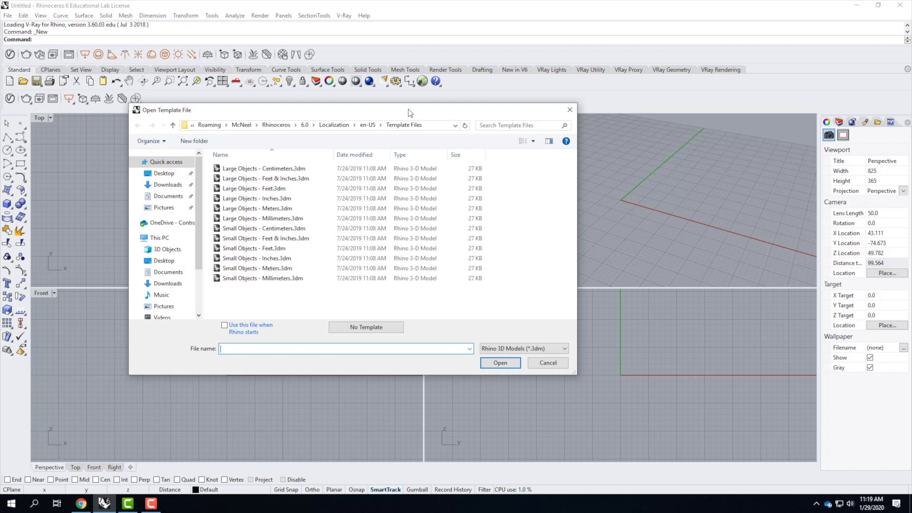
click(245, 199)
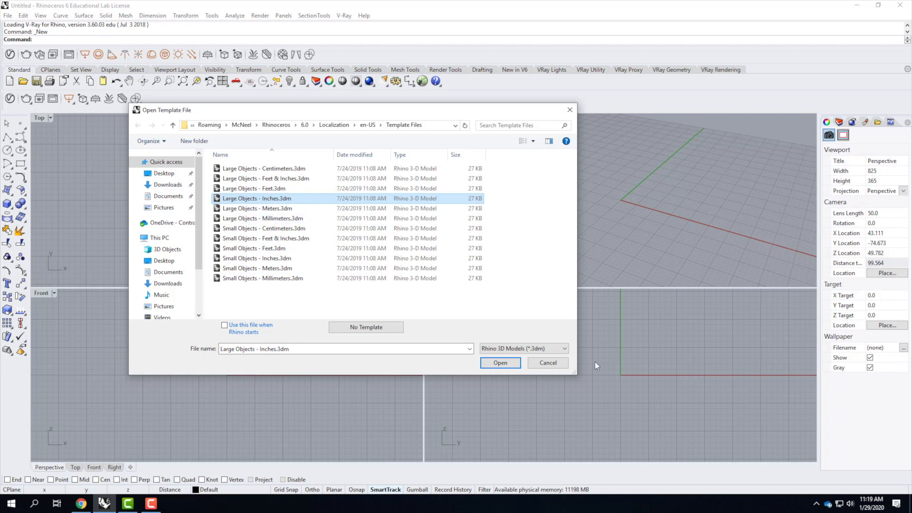
click(503, 362)
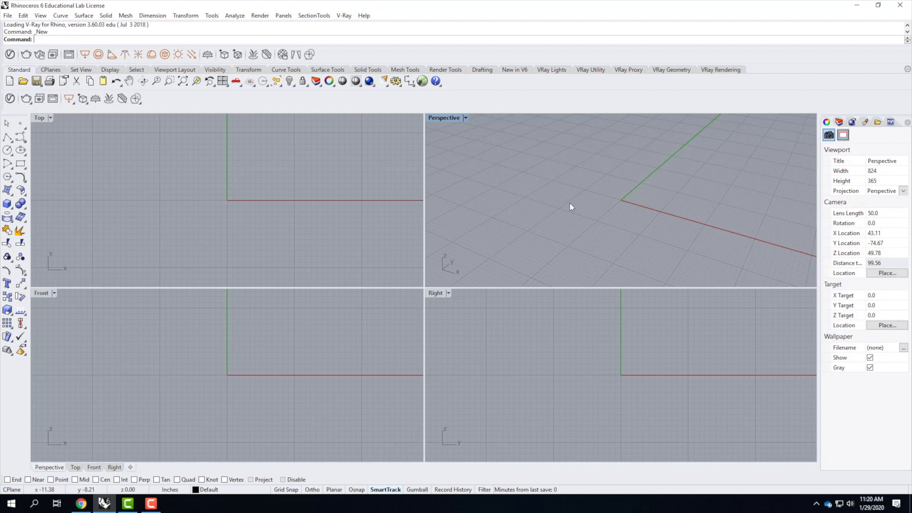
Step: Maximize the Top viewport and zoom out around the origin
drag(48, 111, 46, 111)
click(39, 118)
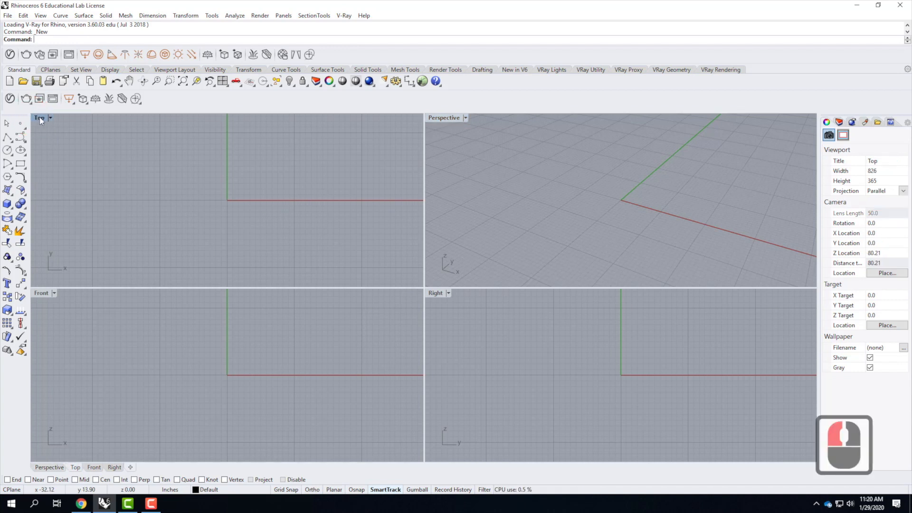
double_click(40, 118)
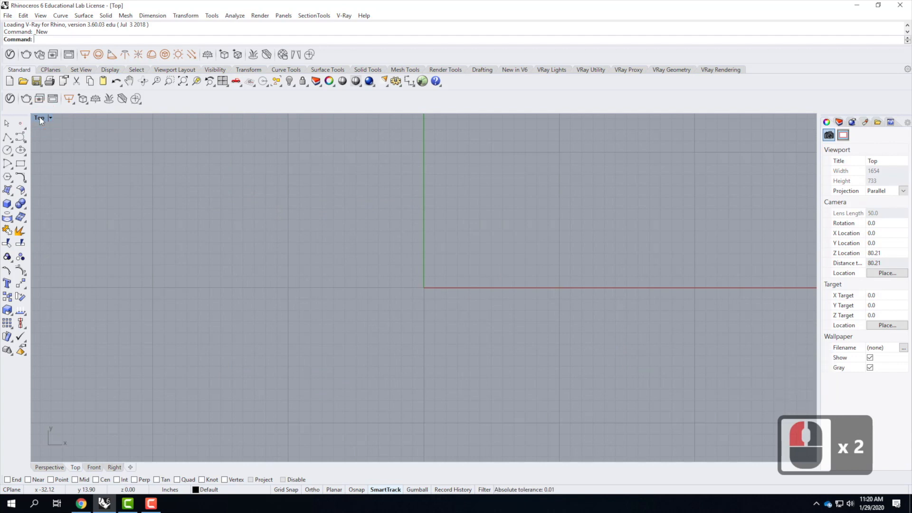
scroll(362, 262, down, 7)
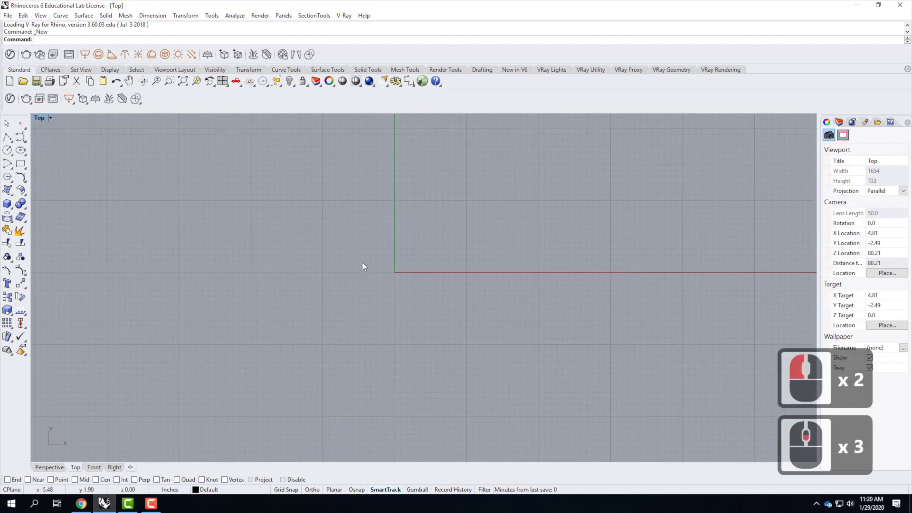
scroll(311, 314, down, 2)
scroll(369, 308, up, 2)
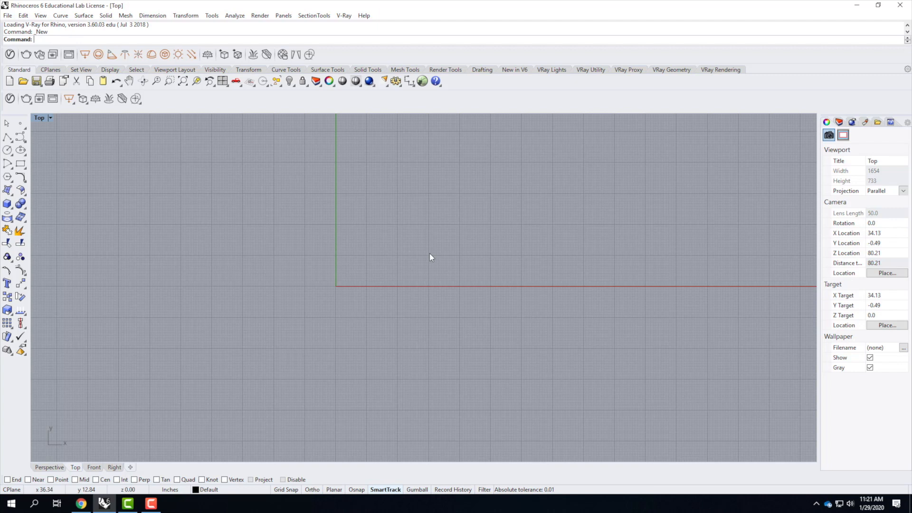
click(7, 138)
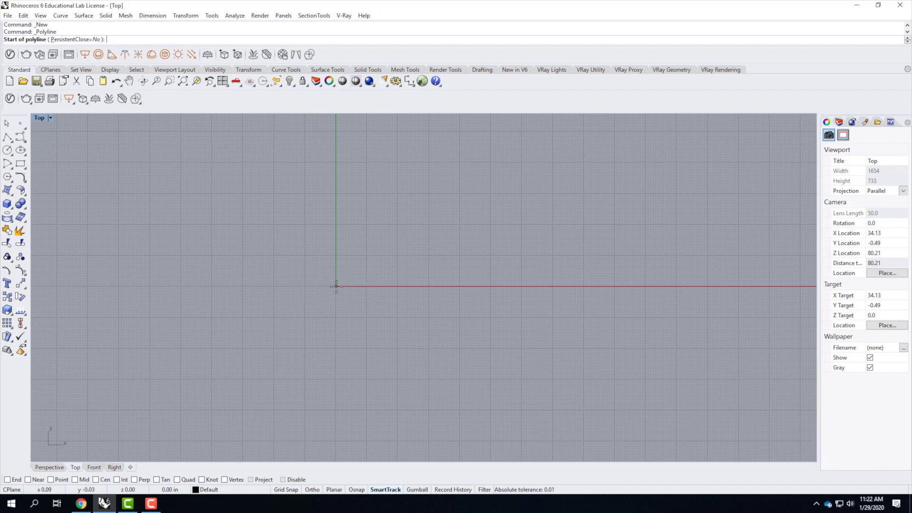
scroll(336, 287, up, 8)
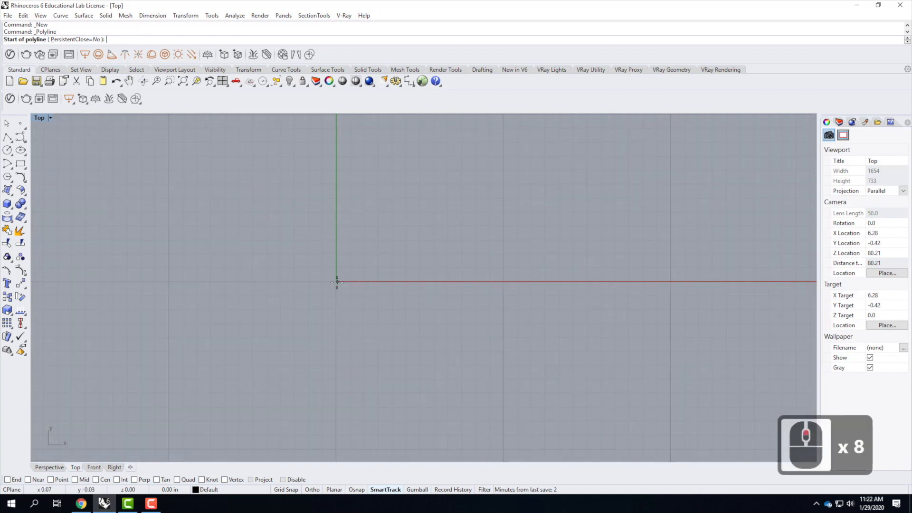
click(337, 282)
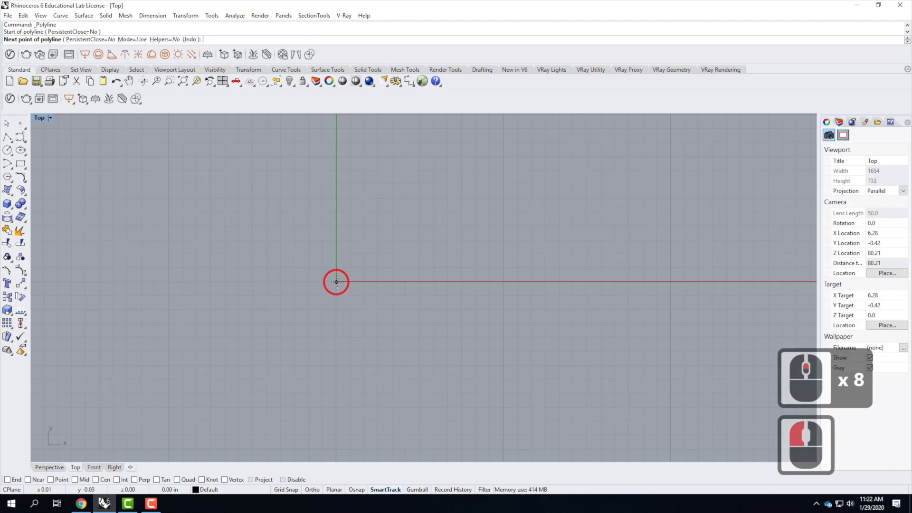
scroll(343, 291, up, 2)
scroll(343, 291, up, 13)
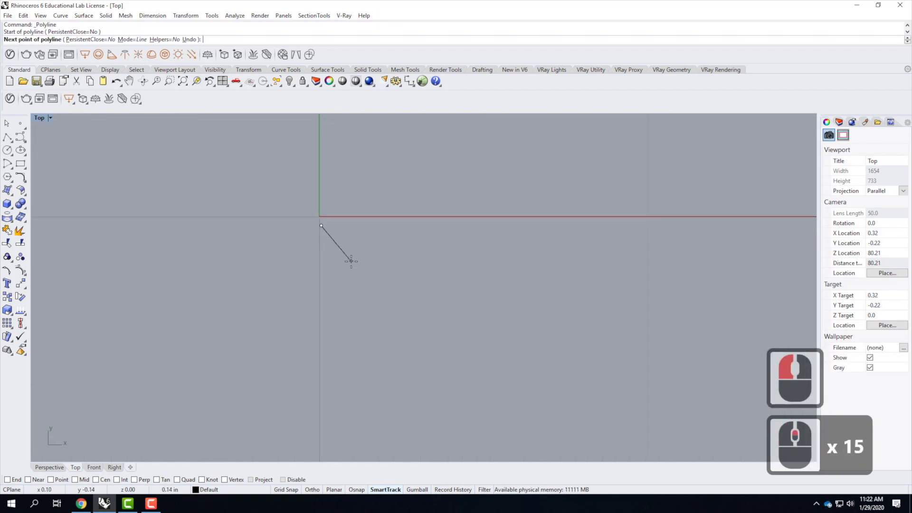
key(Escape)
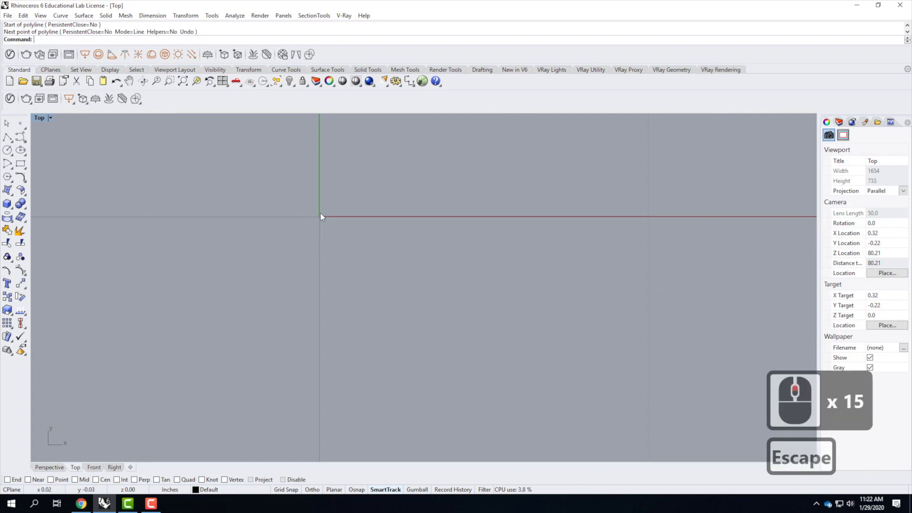
scroll(312, 233, up, 5)
scroll(312, 233, up, 4)
click(7, 138)
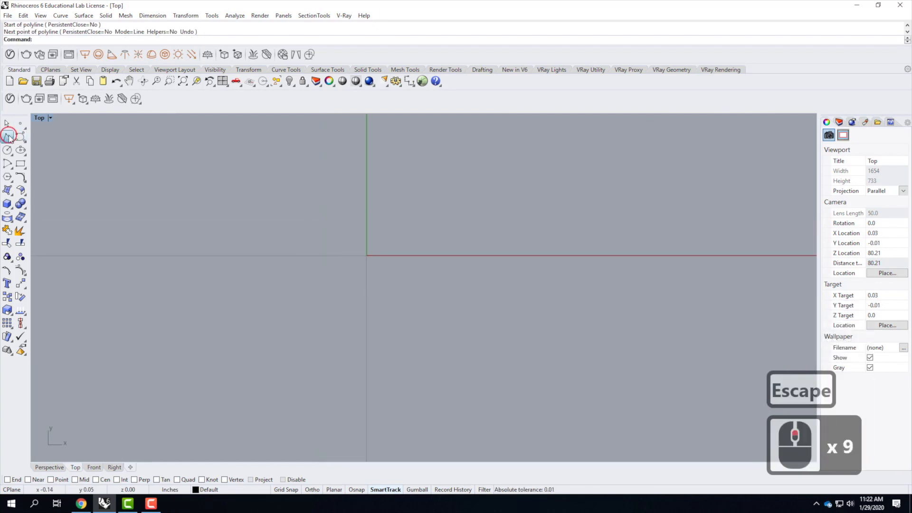
click(376, 286)
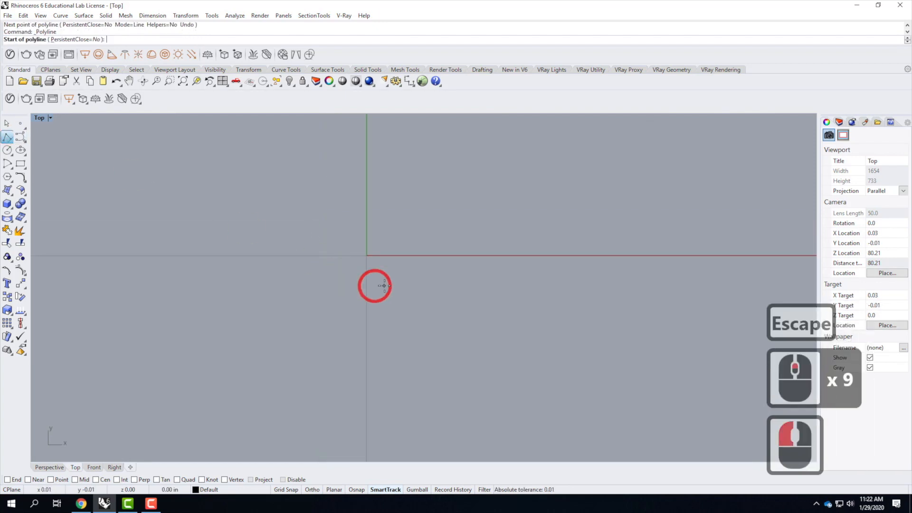
click(367, 255)
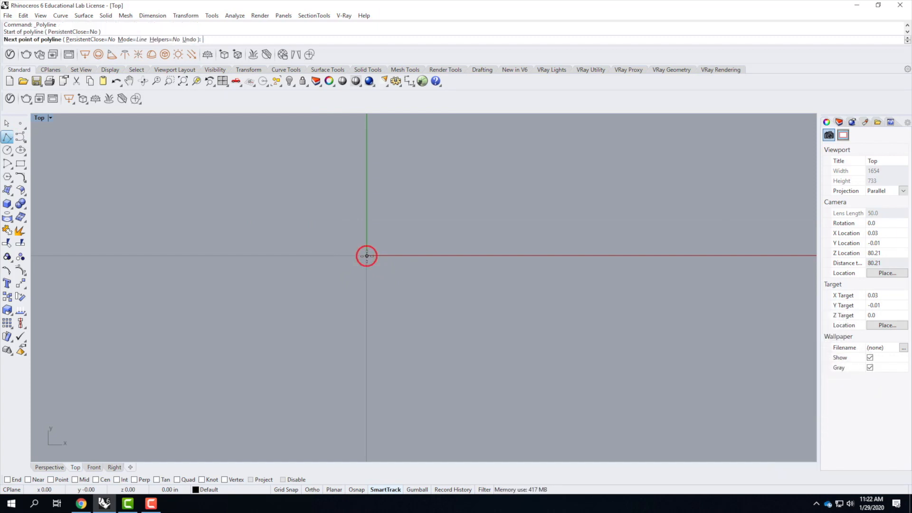
scroll(368, 256, up, 11)
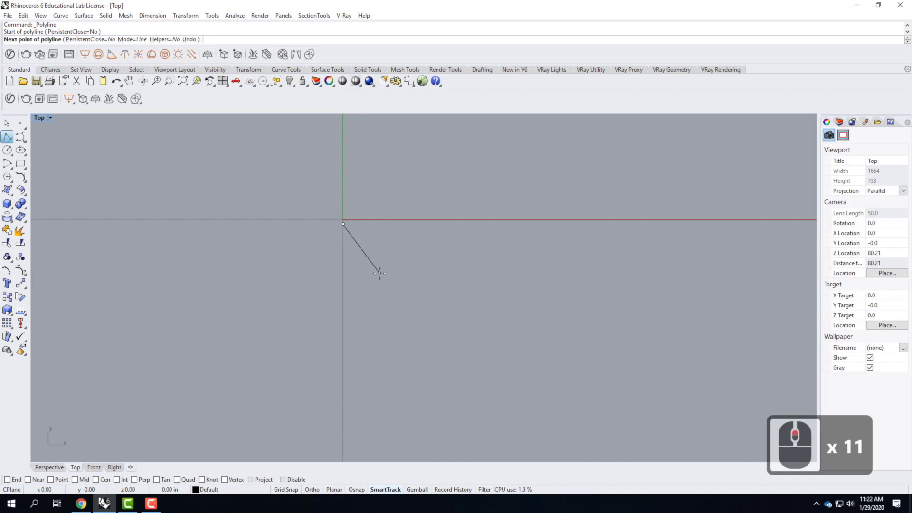
key(Escape)
scroll(283, 251, up, 20)
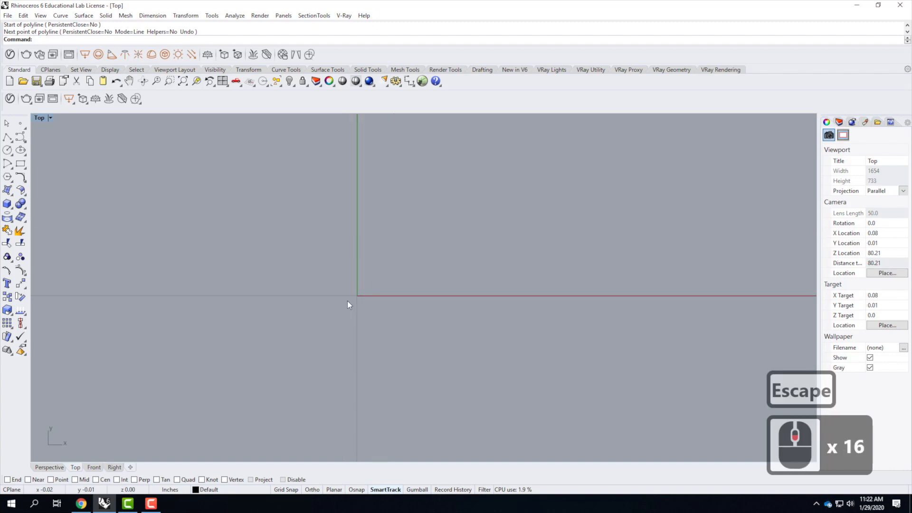
scroll(371, 276, down, 10)
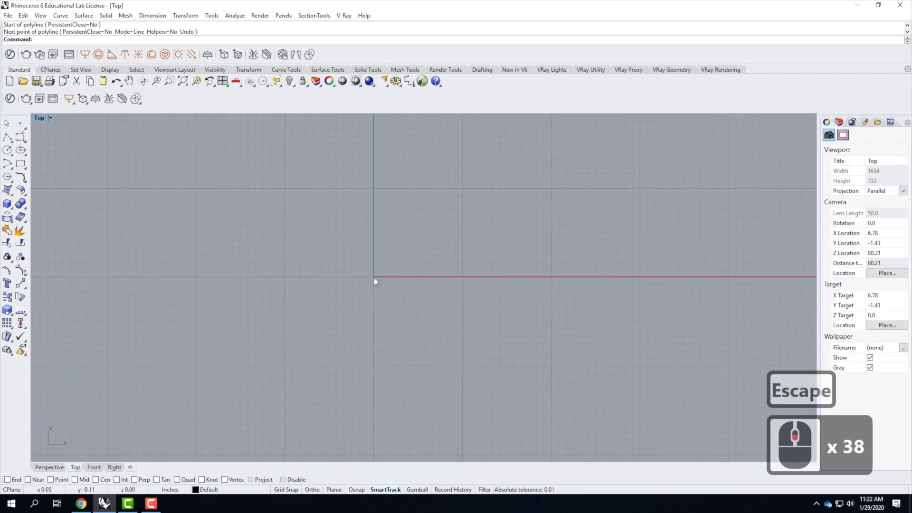
Step: Start a polyline exactly at the origin using the coordinates 0,0
click(7, 138)
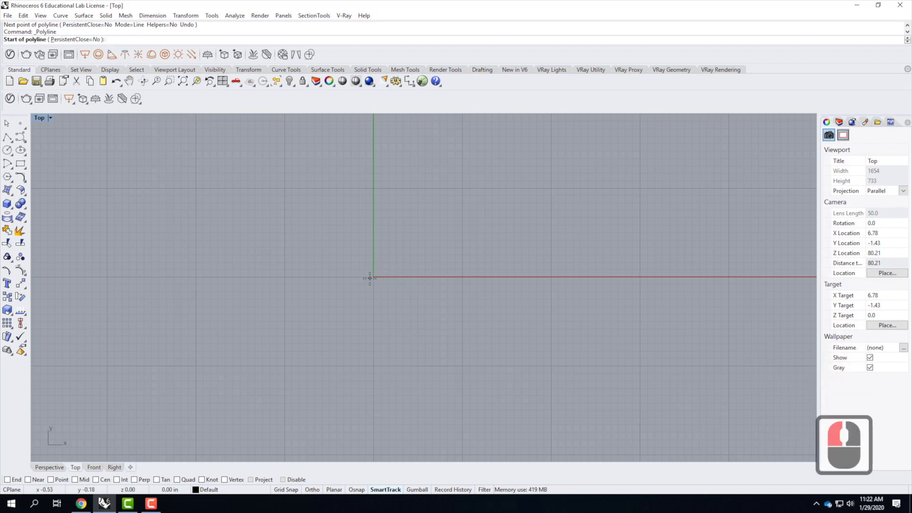
text(0,0)
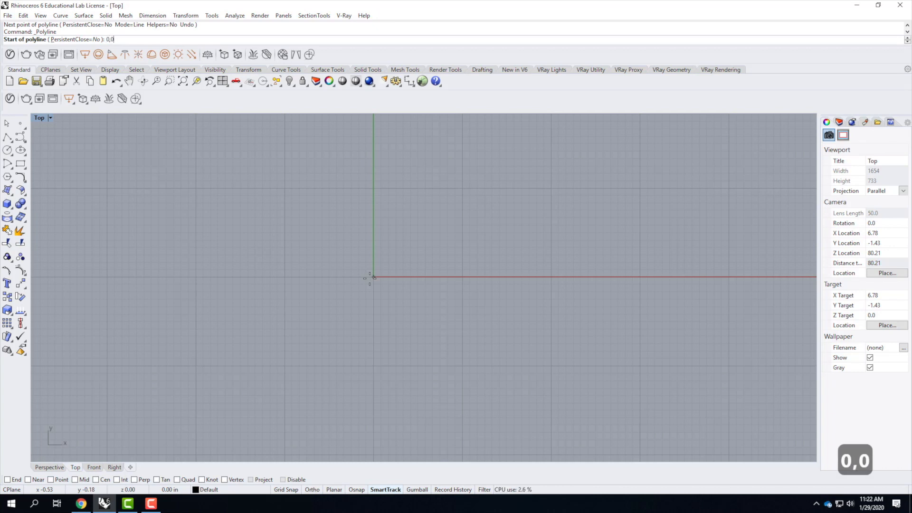
key(Return)
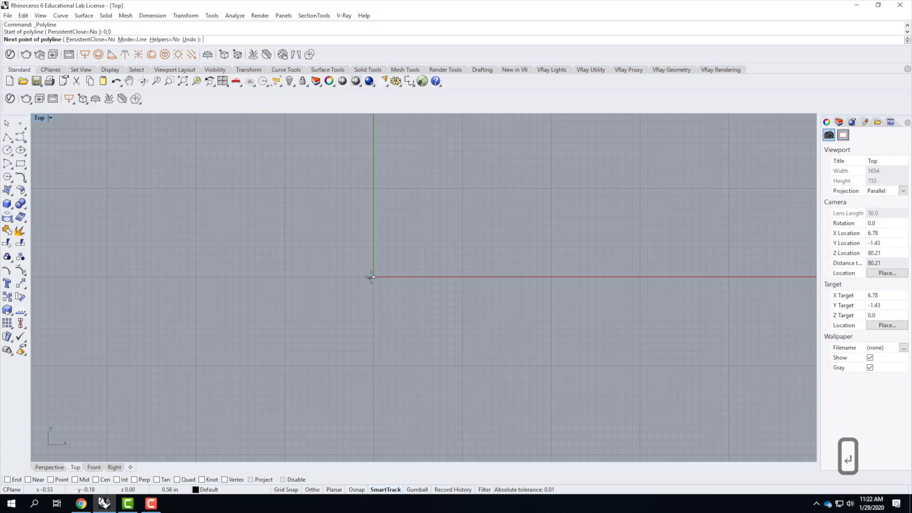
scroll(378, 270, up, 1)
scroll(378, 271, up, 20)
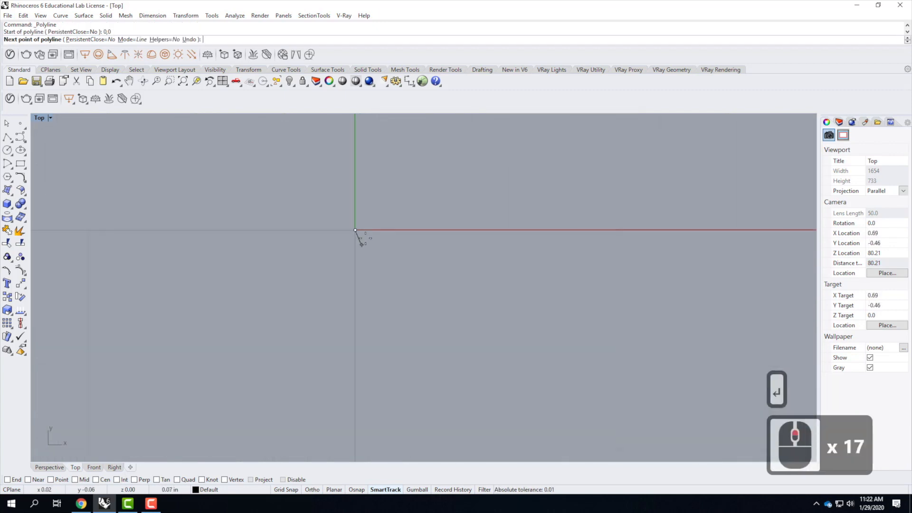
scroll(336, 295, up, 19)
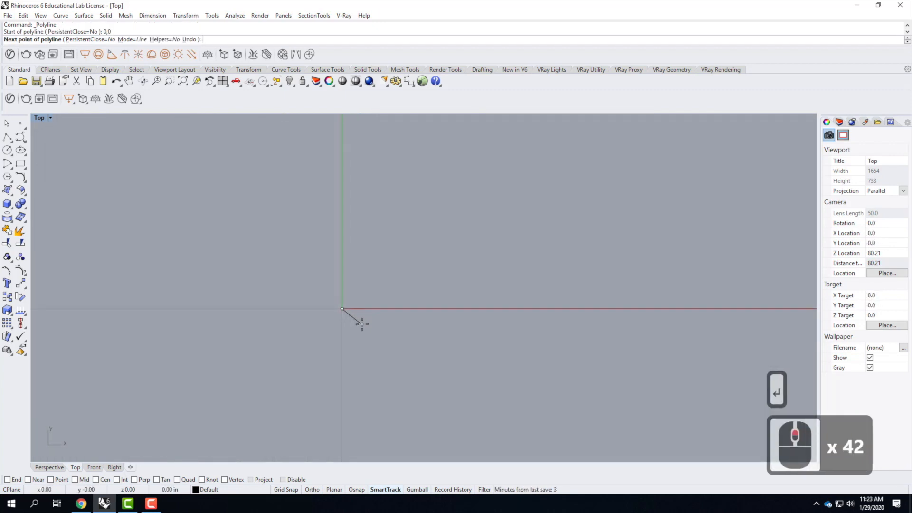
scroll(360, 323, down, 20)
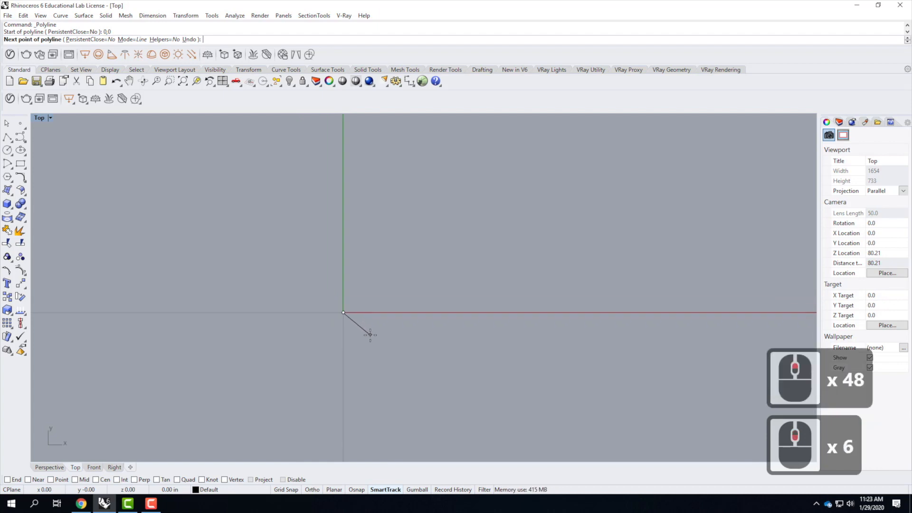
scroll(354, 334, down, 20)
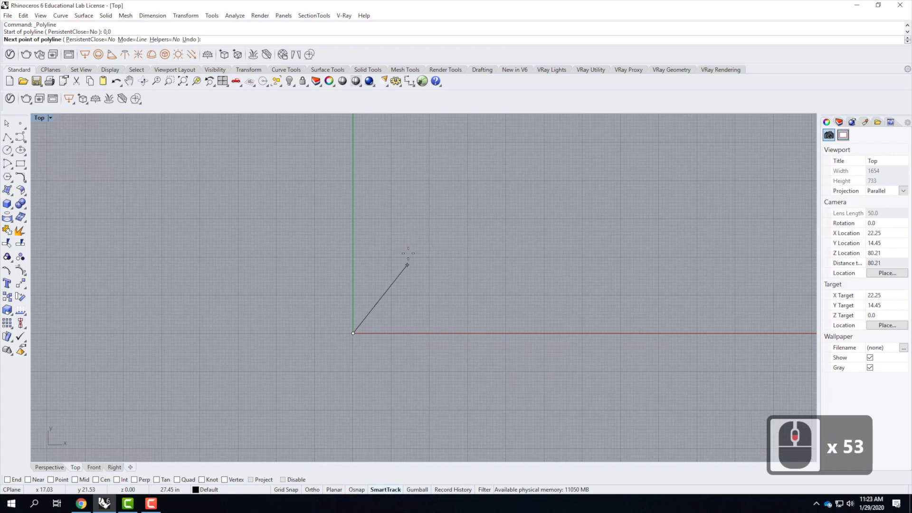
Step: Place the polyline's second point at 0,24' to form a vertical segment up from the origin
scroll(396, 310, down, 2)
scroll(396, 310, down, 3)
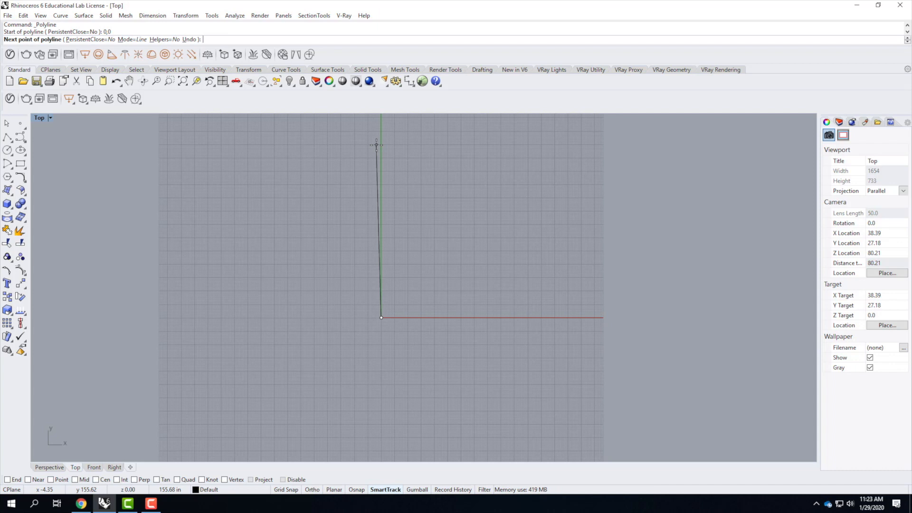
text(0,)
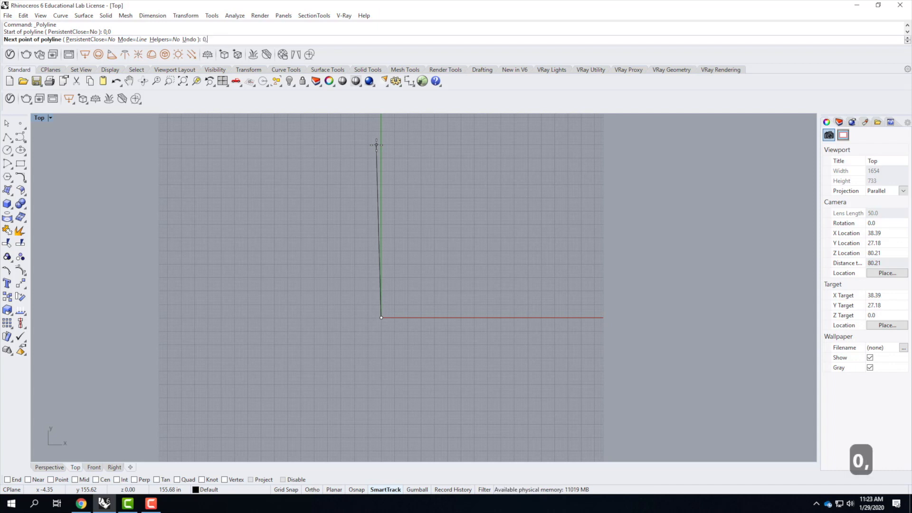
text(214)
key(BackSpace)
key(BackSpace)
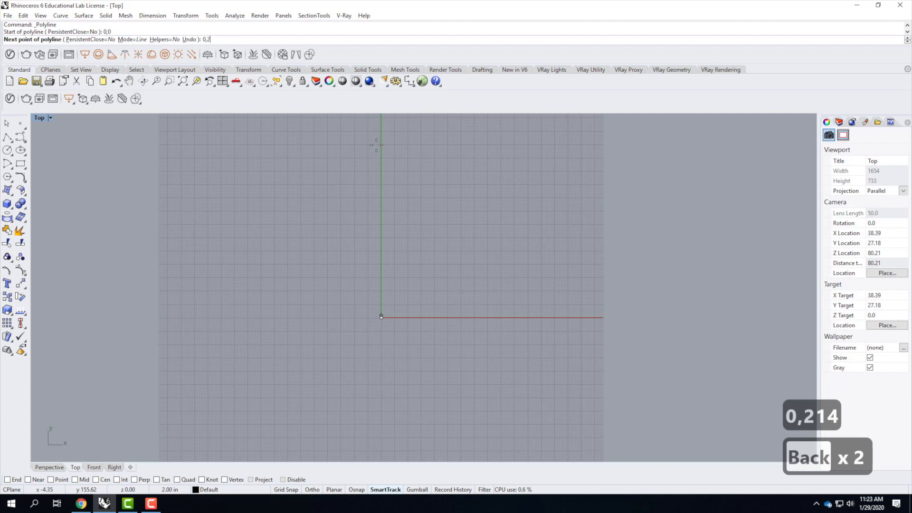
text(4')
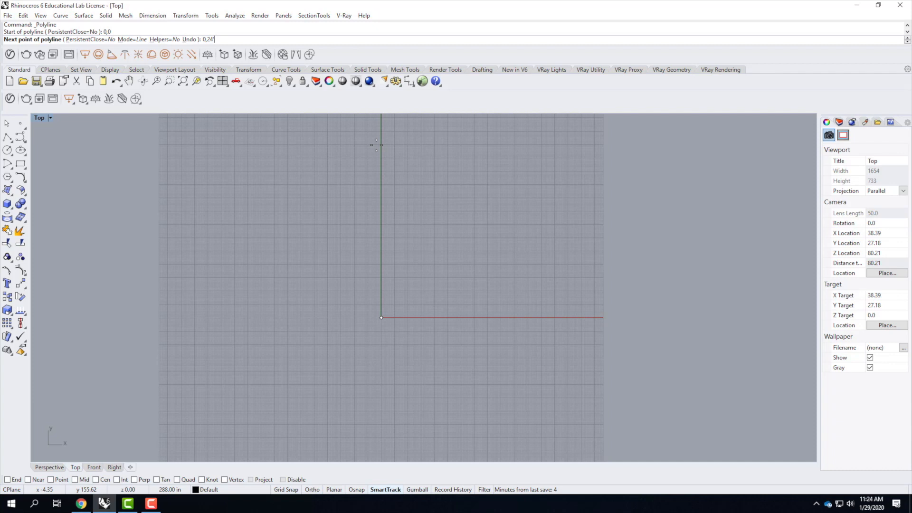
key(Return)
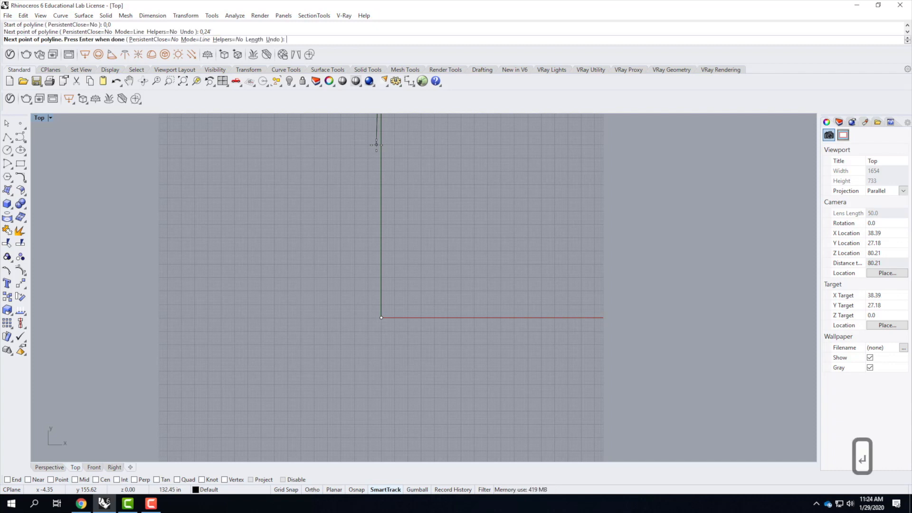
Step: Place the polyline's third point at the absolute coordinates 12',24', even with the top of the vertical segment
scroll(376, 233, down, 5)
scroll(376, 233, up, 3)
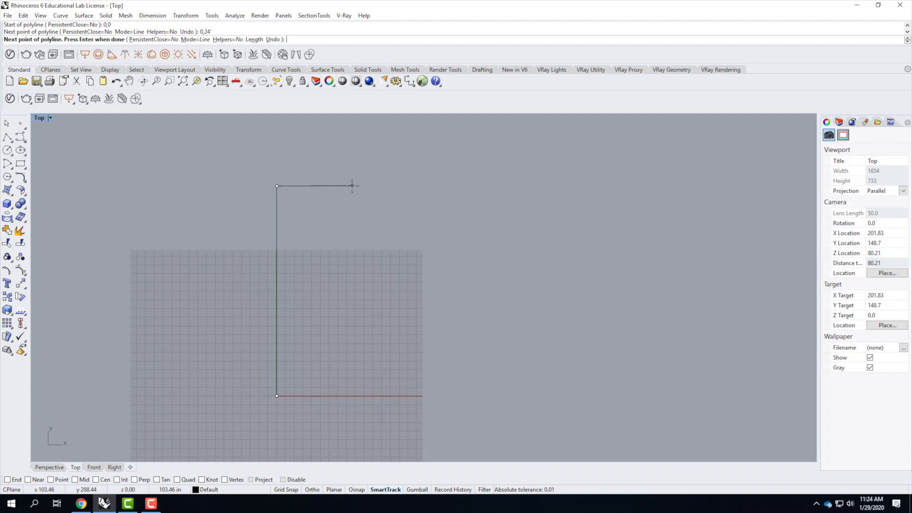
text(12'[)
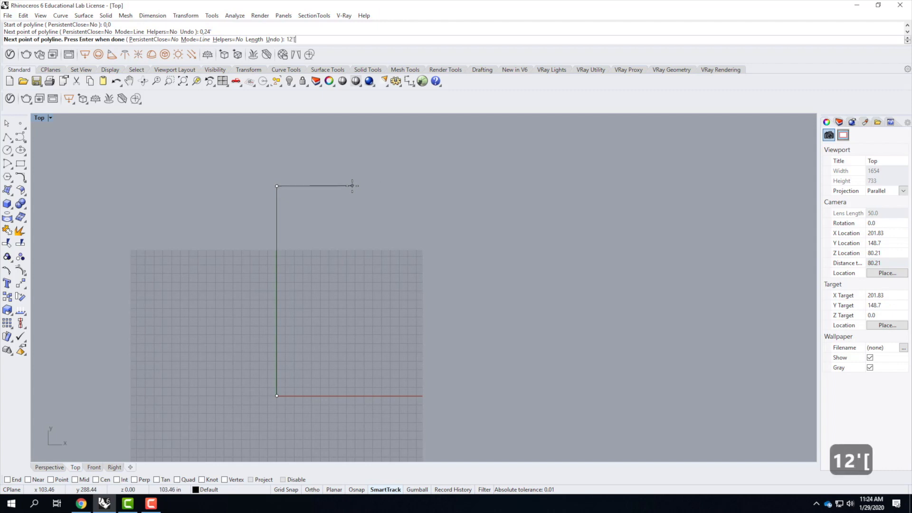
text(,24')
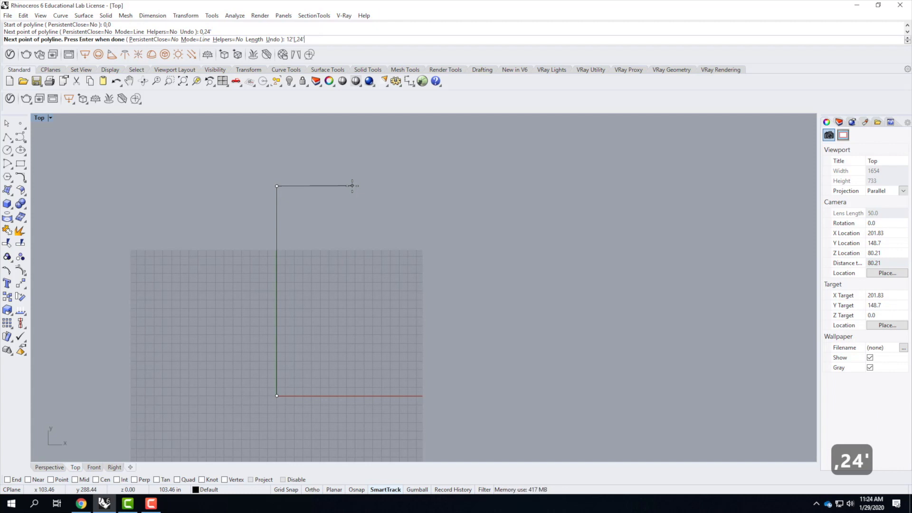
key(Left)
key(Left)
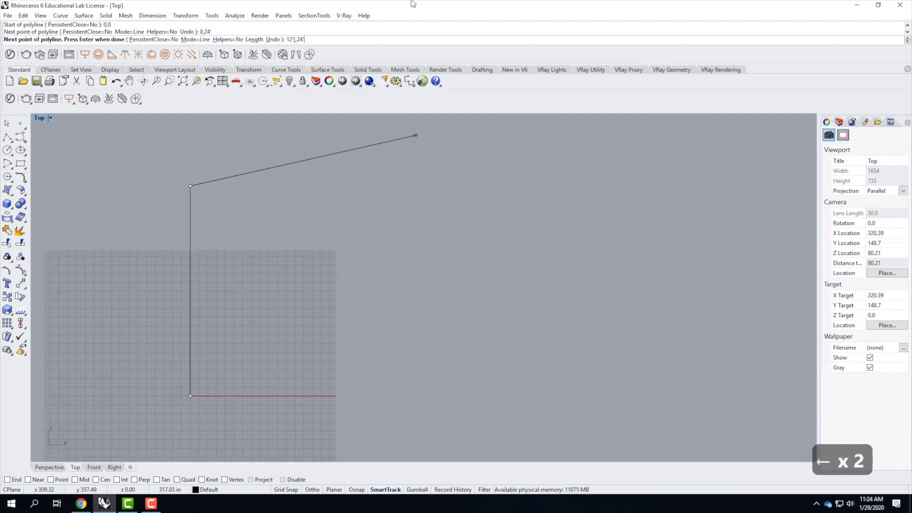
key(BackSpace)
key(BackSpace)
key(BackSpace)
key(BackSpace)
key(BackSpace)
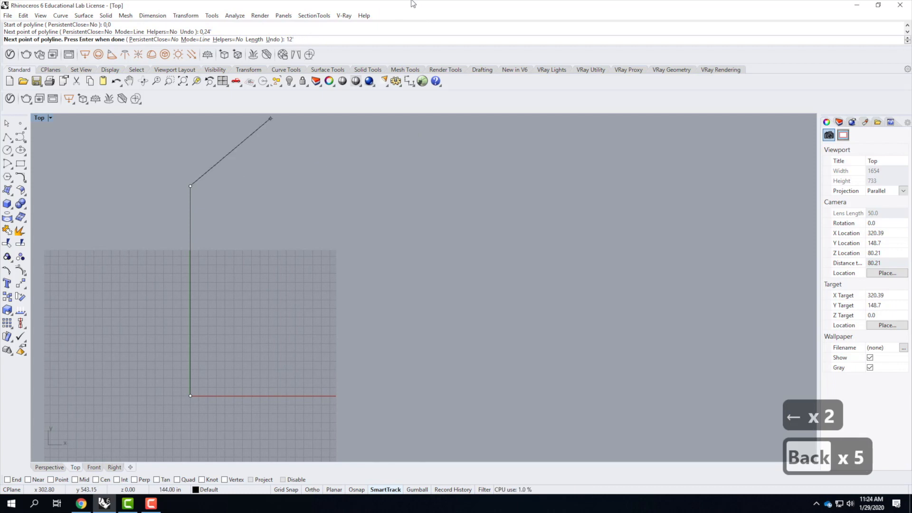
text(,24')
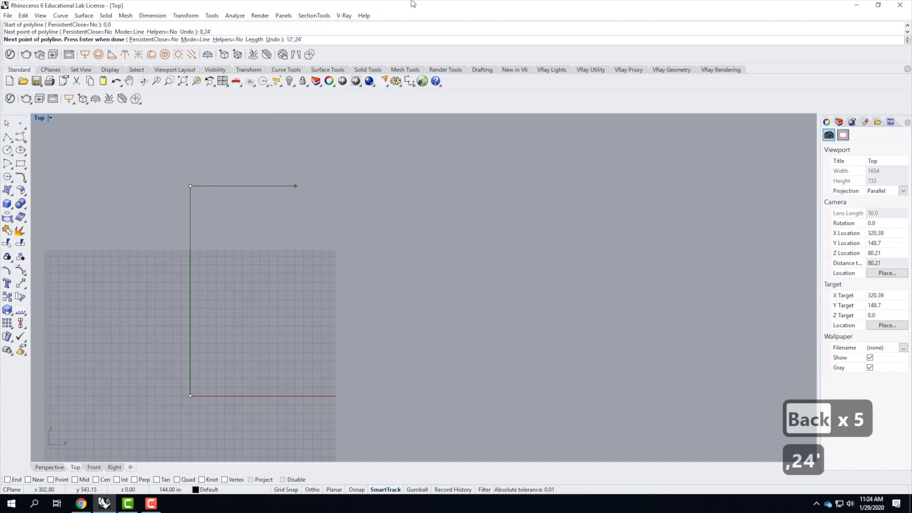
key(Return)
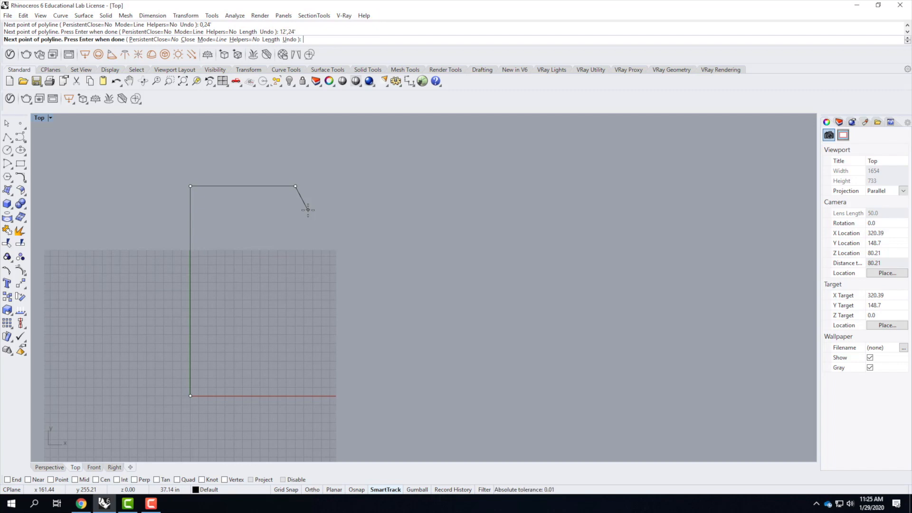
Step: Add a 6' polyline segment straight down from the third point using the relative coordinates @0,-6'
text(@)
text(0,-6')
key(Return)
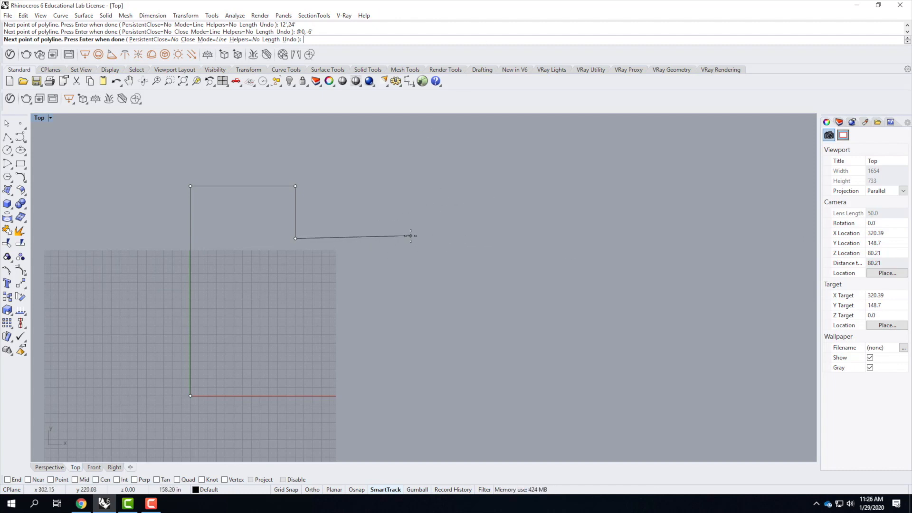
text(@)
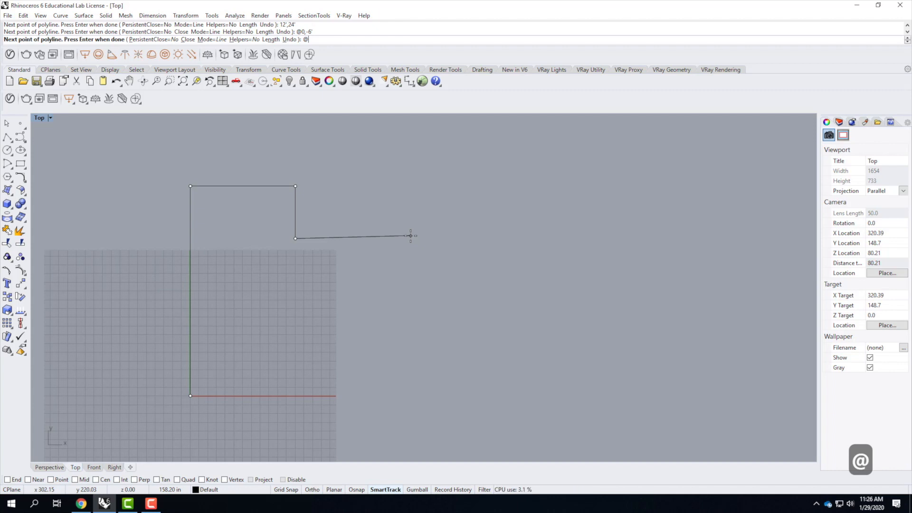
text(12')
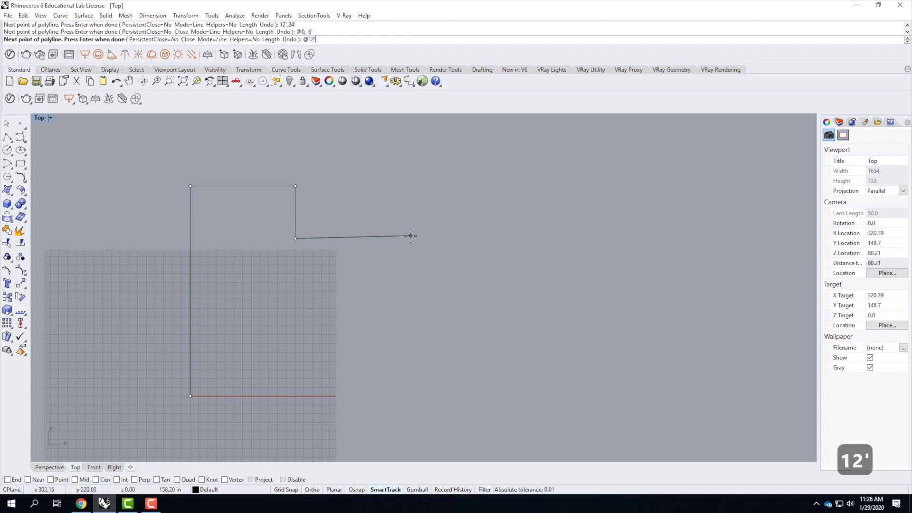
text(,0)
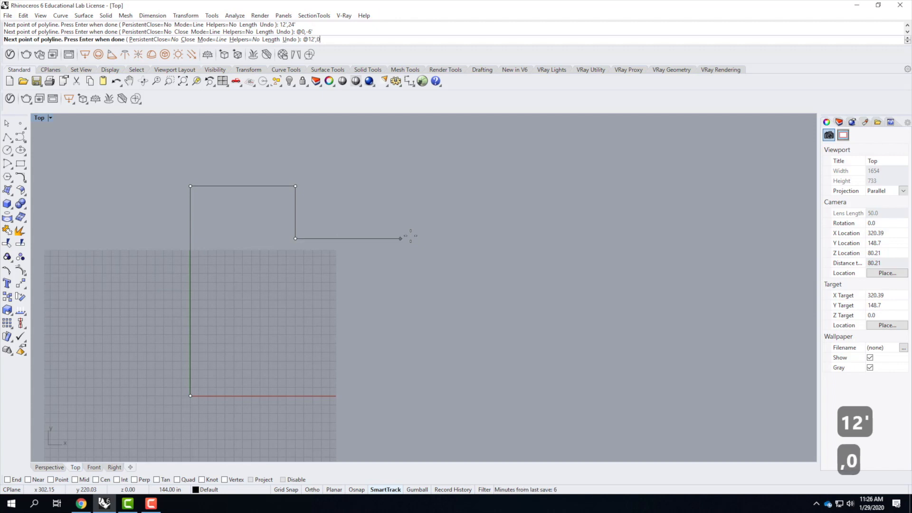
key(Return)
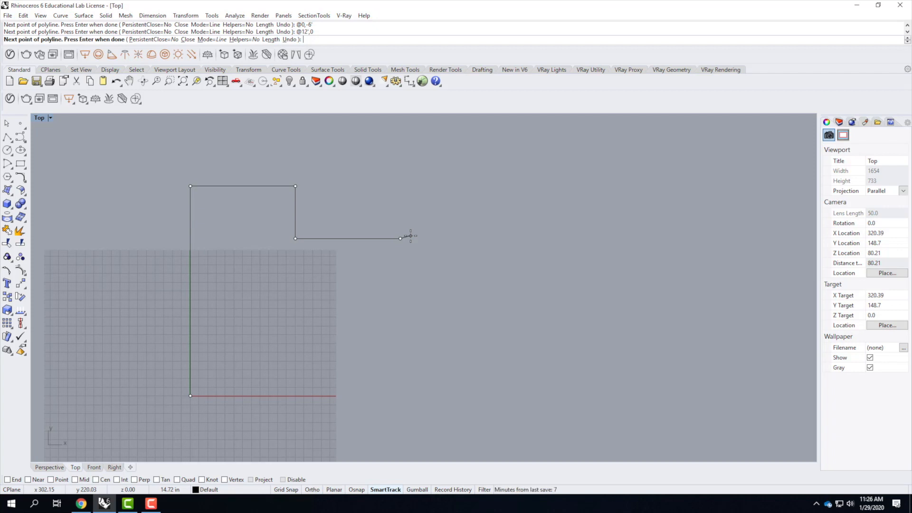
Step: Switch to Chrome, look up the Spring 2020 Exercise 202 coordinate instructions for Digital Tools For Architects, and return to Rhino
click(82, 505)
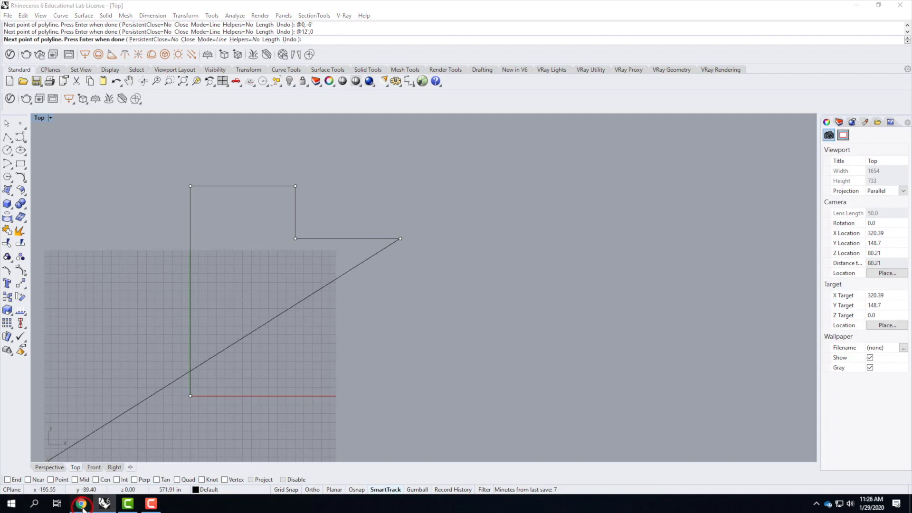
mouse_move(532, 143)
mouse_move(546, 161)
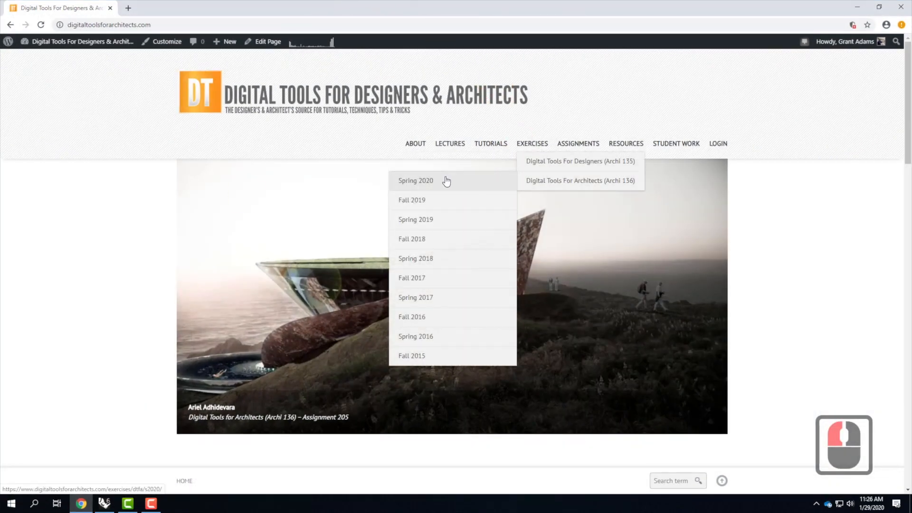
click(444, 180)
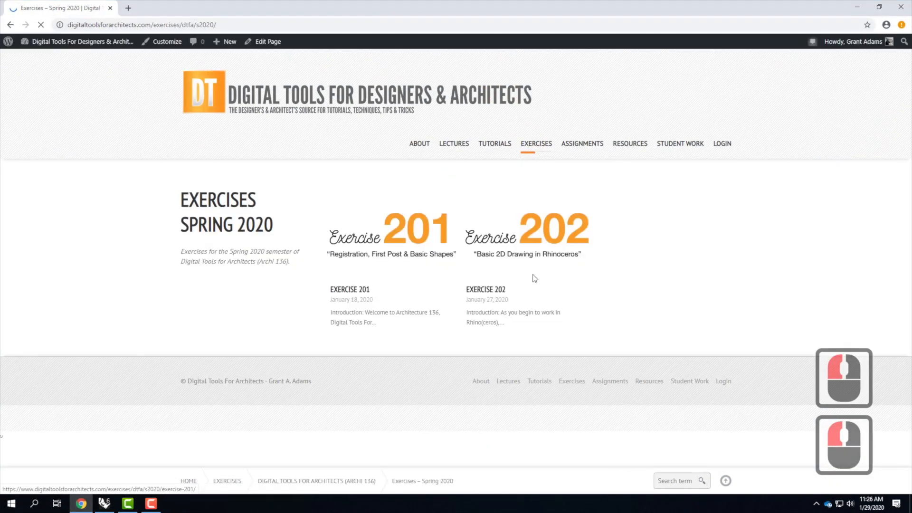
click(547, 225)
scroll(357, 304, down, 1)
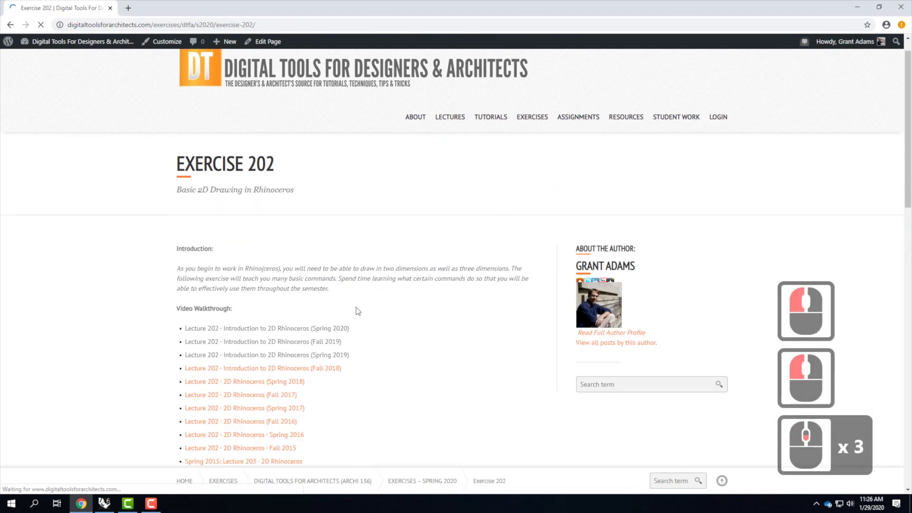
scroll(309, 284, down, 4)
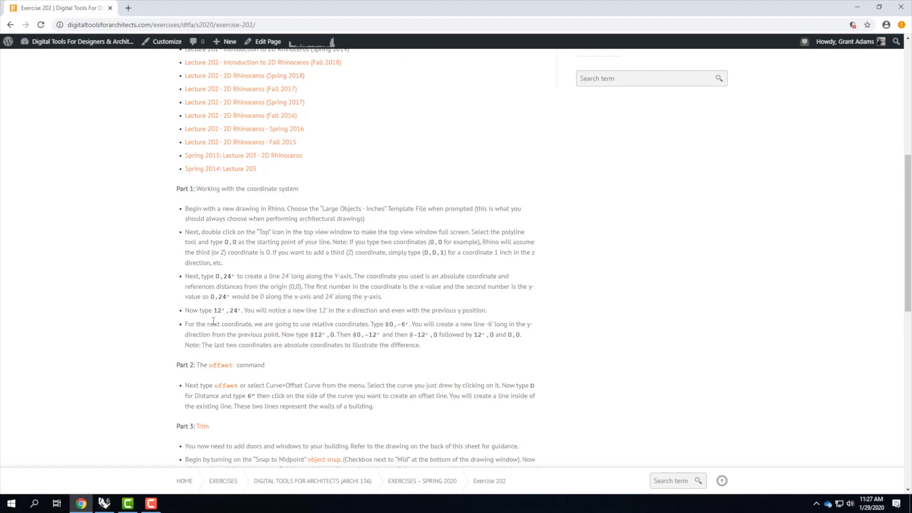
click(856, 7)
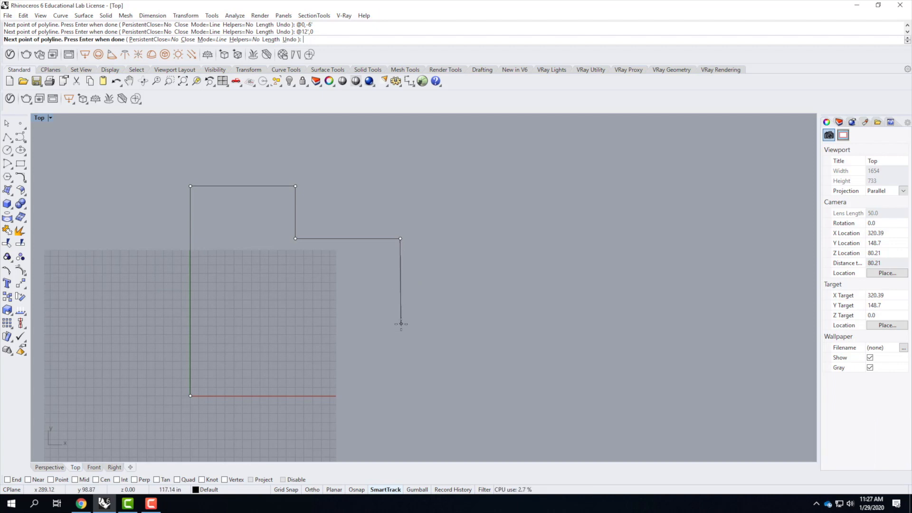
Step: Add a 12' polyline segment straight down using the relative coordinates @0,-12'
text(@)
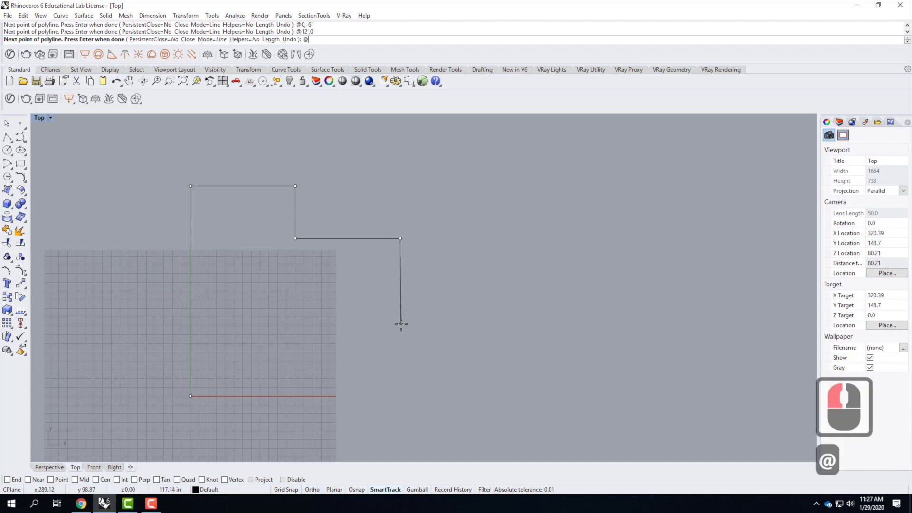
text(0,)
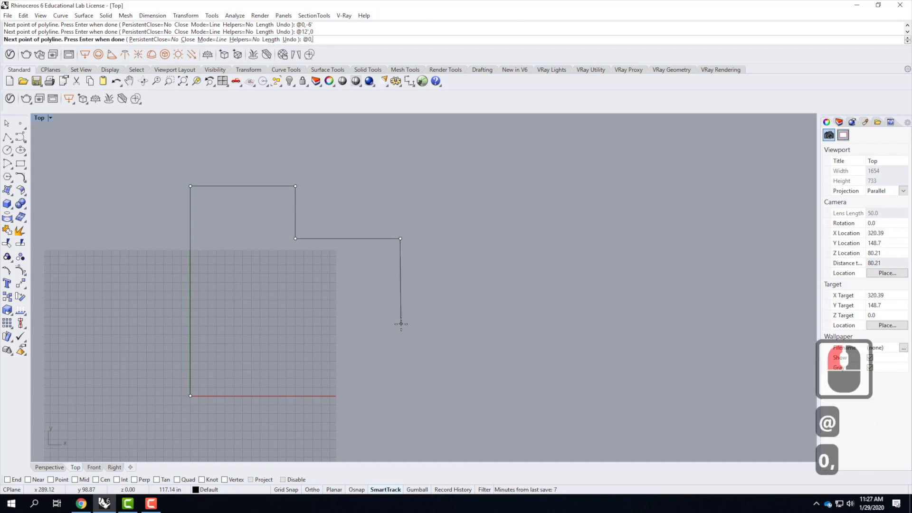
text(-)
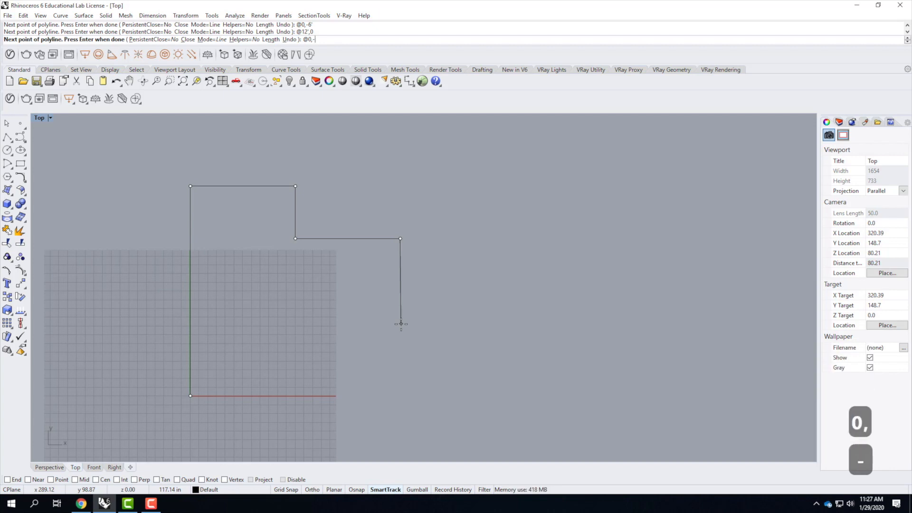
text(12')
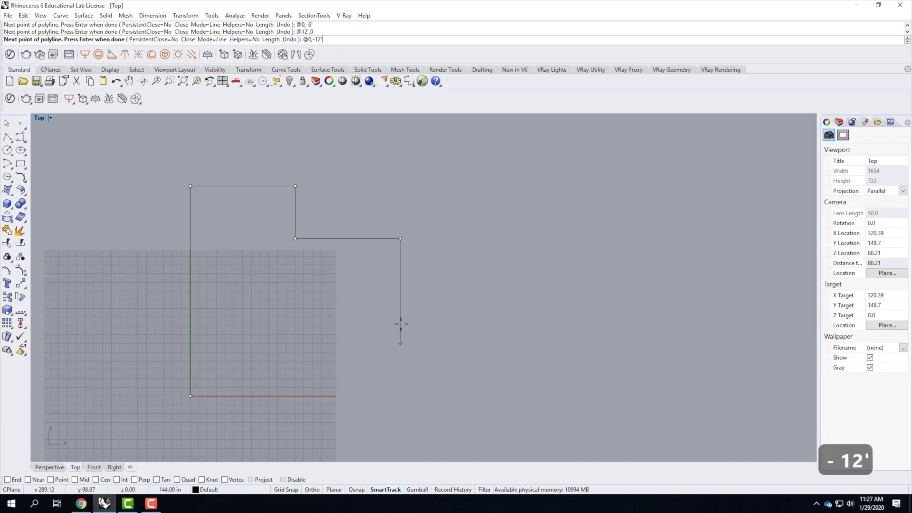
key(Return)
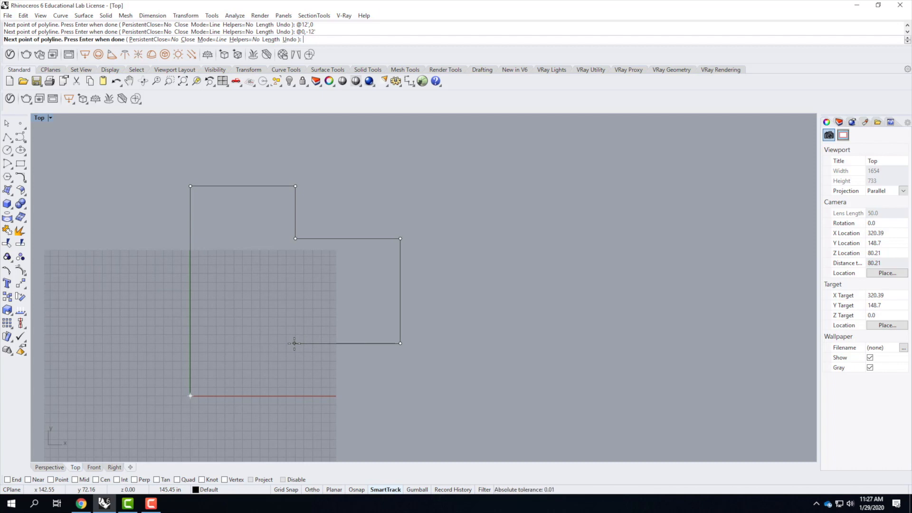
Step: Place the next two polyline points at the absolute coordinates 12',6' and 12',0
text(12)
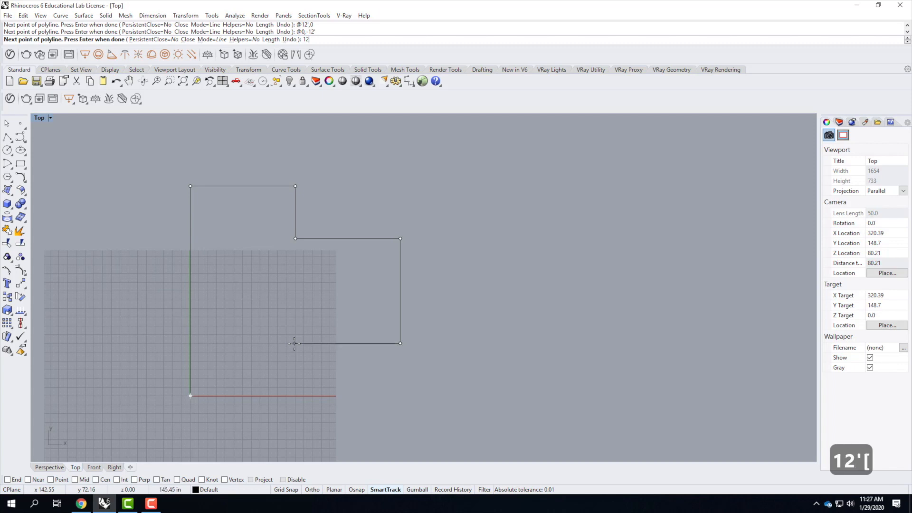
text('[,6')
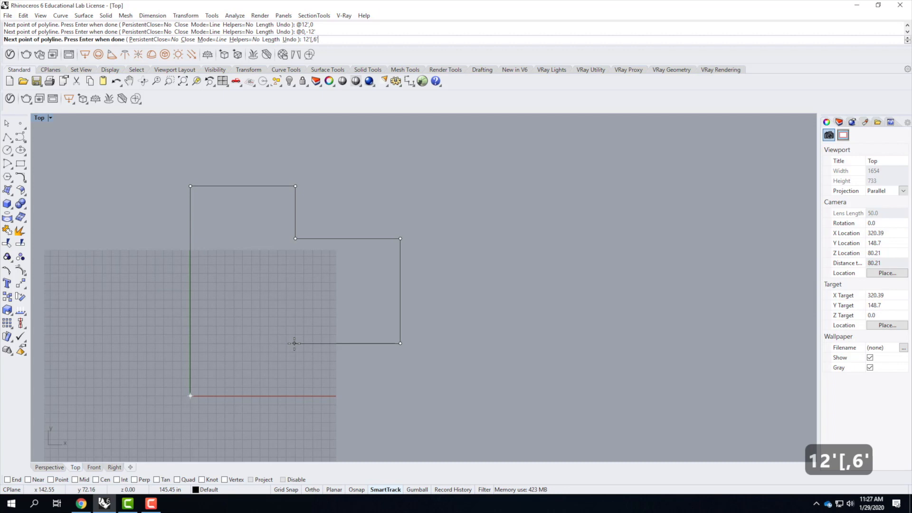
key(BackSpace)
key(BackSpace)
key(BackSpace)
key(BackSpace)
text(,6')
key(Return)
click(295, 343)
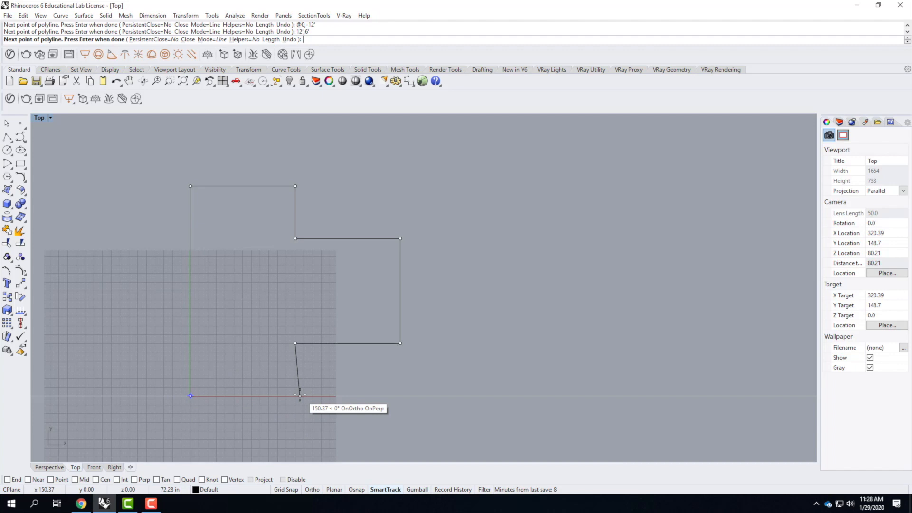
text(12',0)
key(Return)
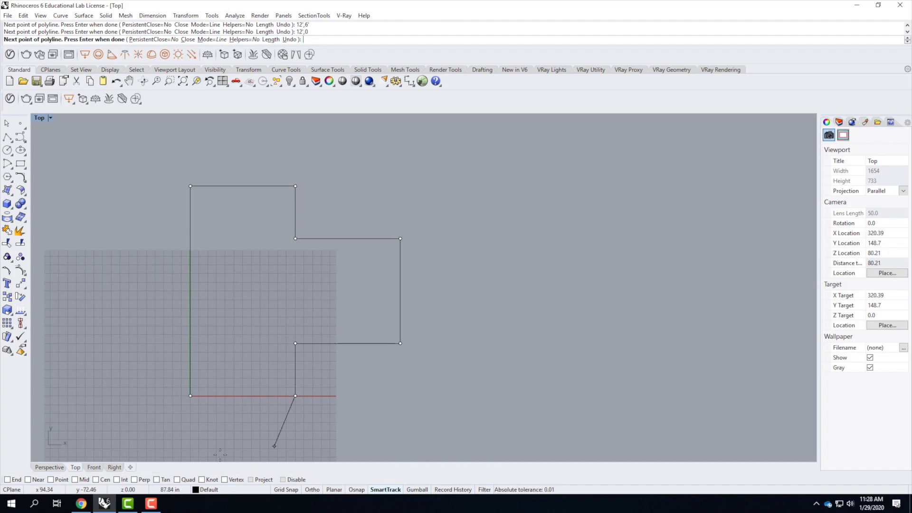
Step: Turn on the End, Mid and Perp object snaps while the polyline is still being drawn
click(7, 479)
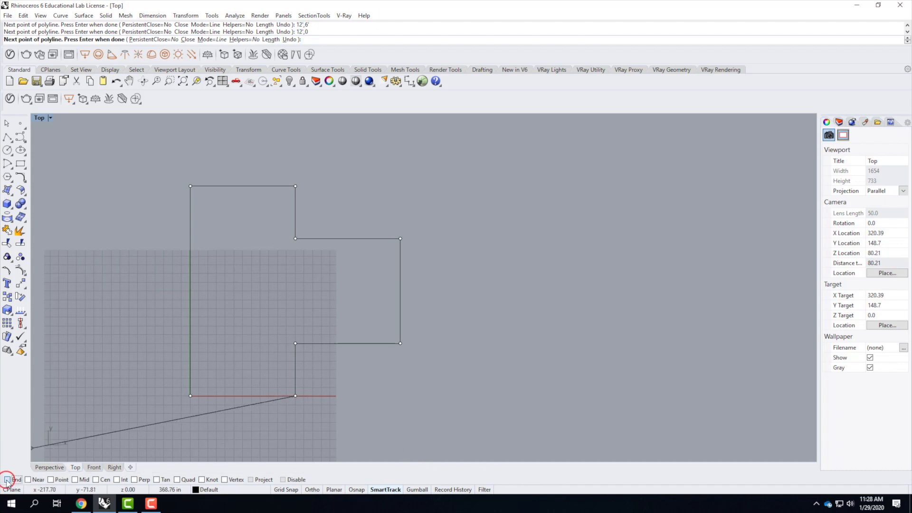
click(75, 480)
click(134, 479)
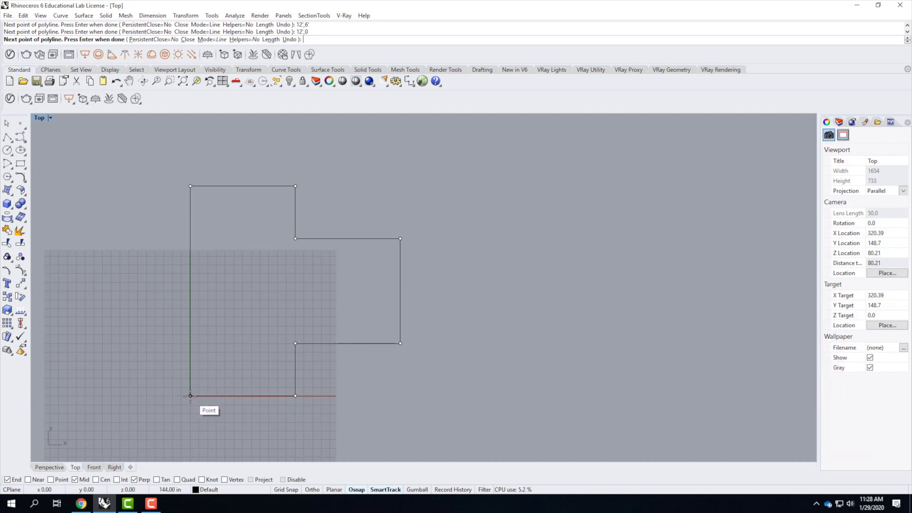
Step: Close the polyline by snapping its last point to the start point at the origin, check it by selecting it, and deselect it
click(189, 396)
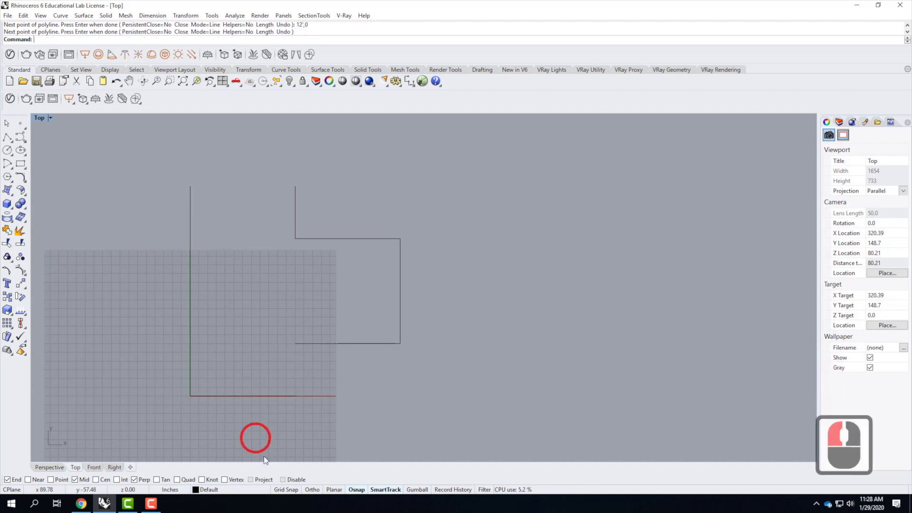
click(269, 396)
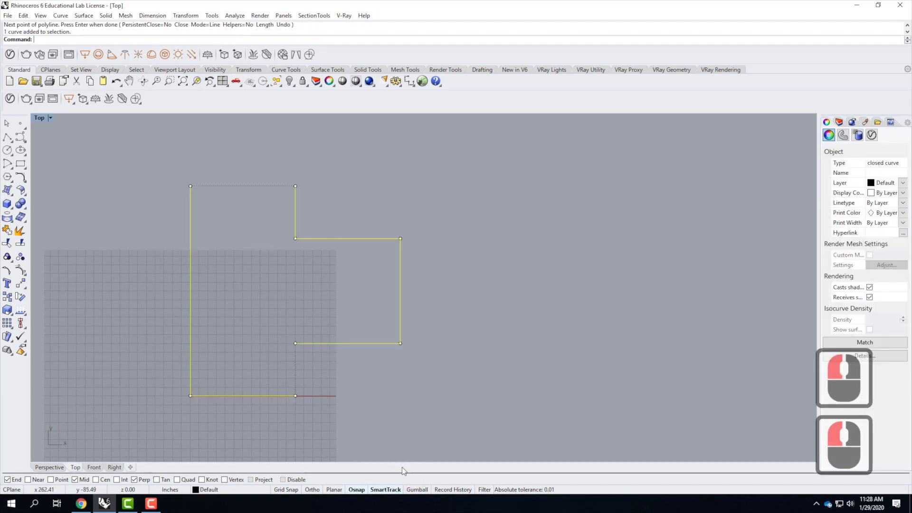
click(463, 381)
click(236, 168)
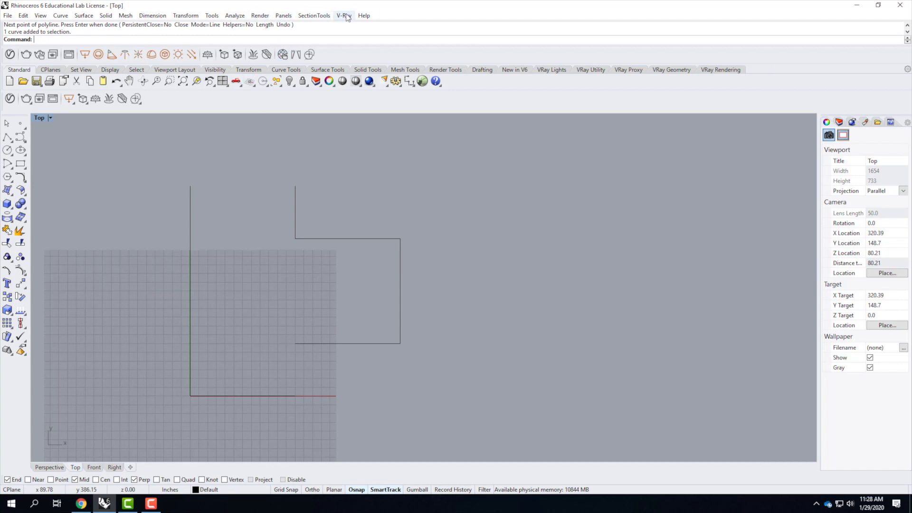
Step: Turn off GPU Tessellation in the OpenGL view options and select the building outline to check its display
click(211, 17)
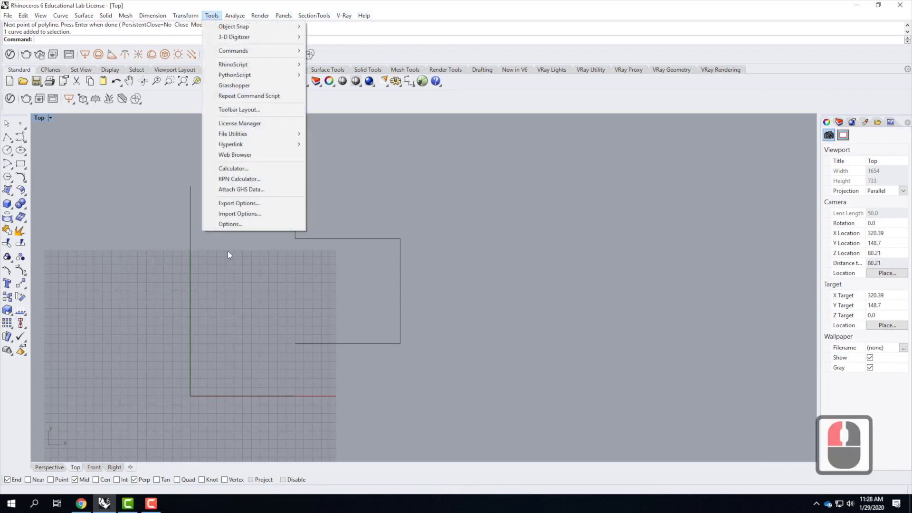
click(229, 223)
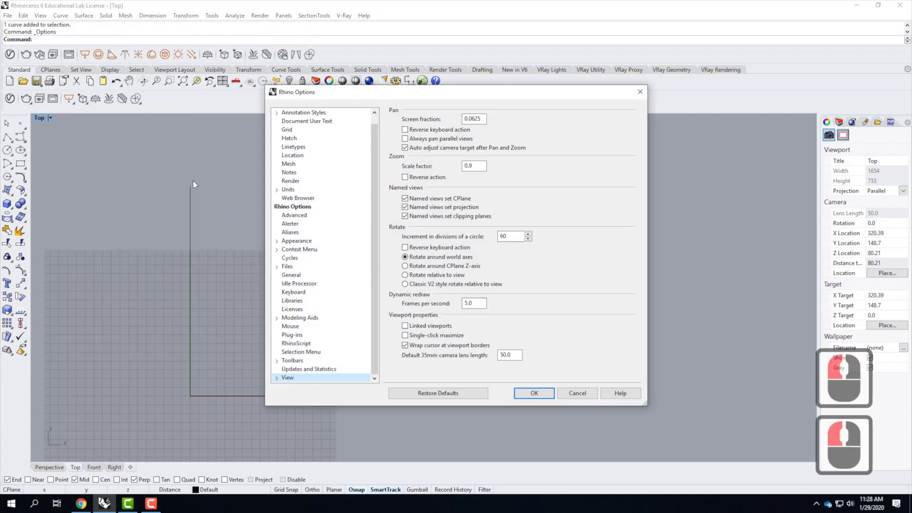
click(278, 378)
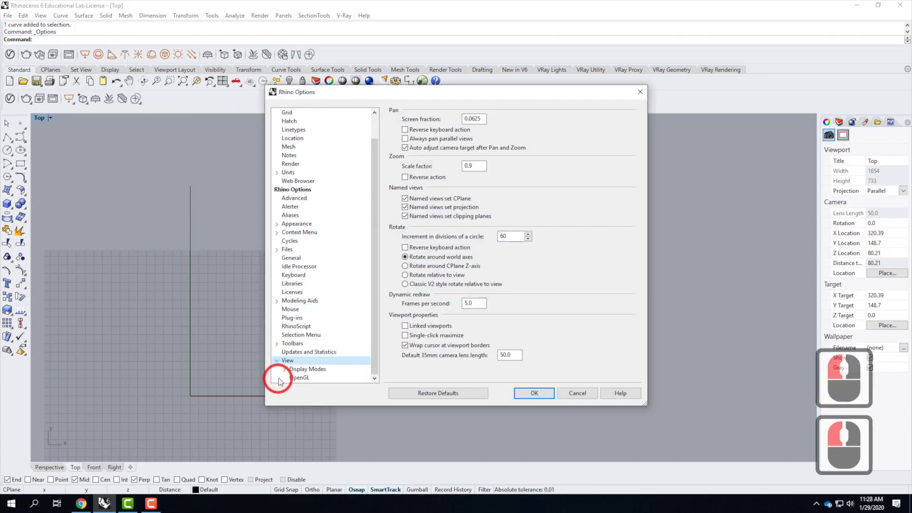
double_click(301, 377)
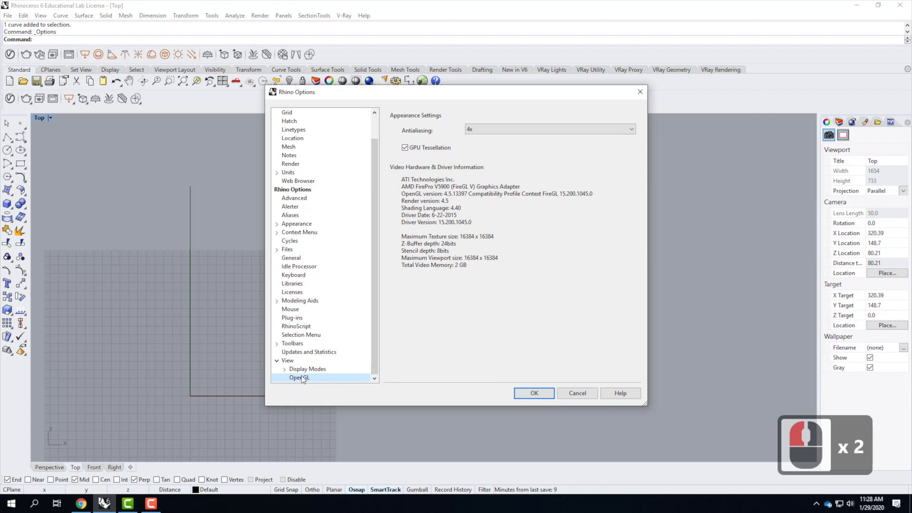
click(405, 148)
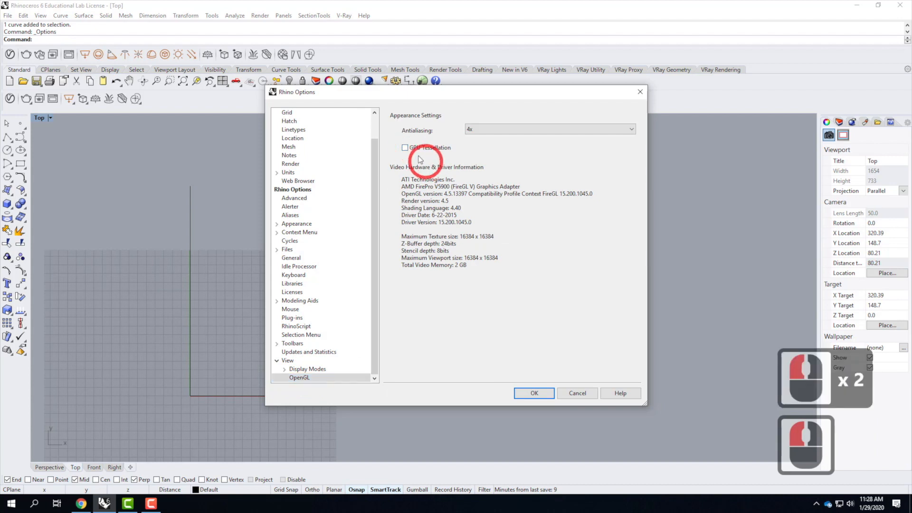
click(565, 391)
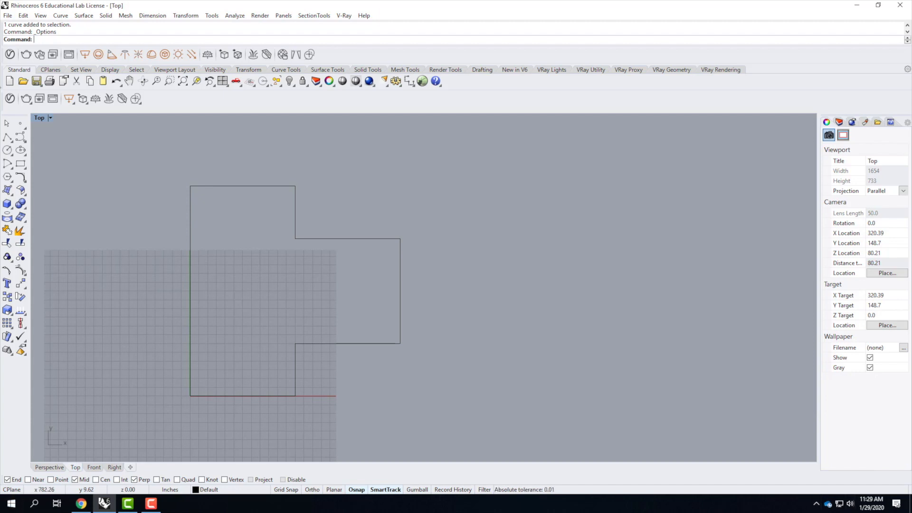
click(281, 185)
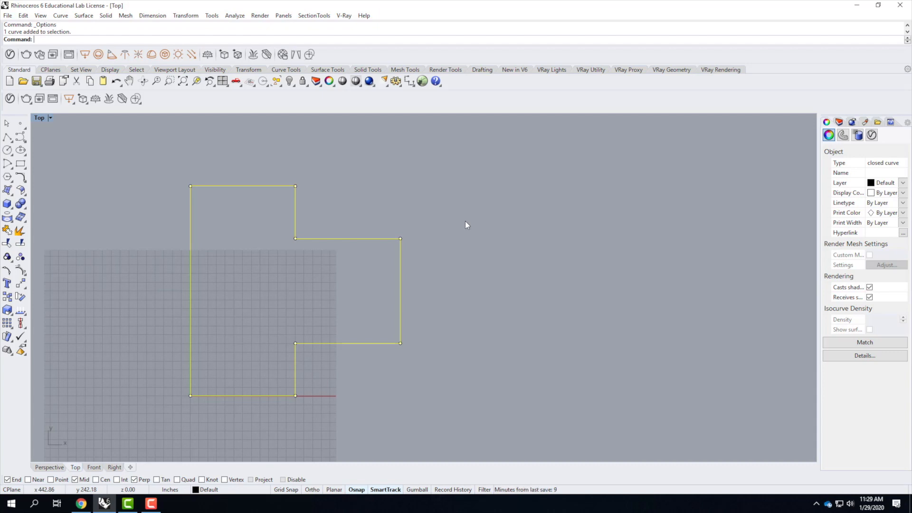
Step: Start a practice polyline in the empty area beside the outline with a 10' segment straight up
click(8, 137)
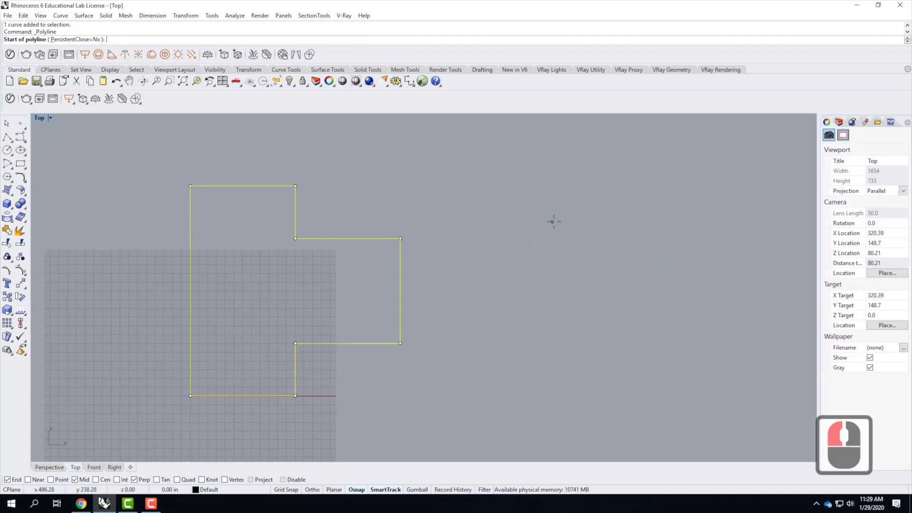
click(581, 332)
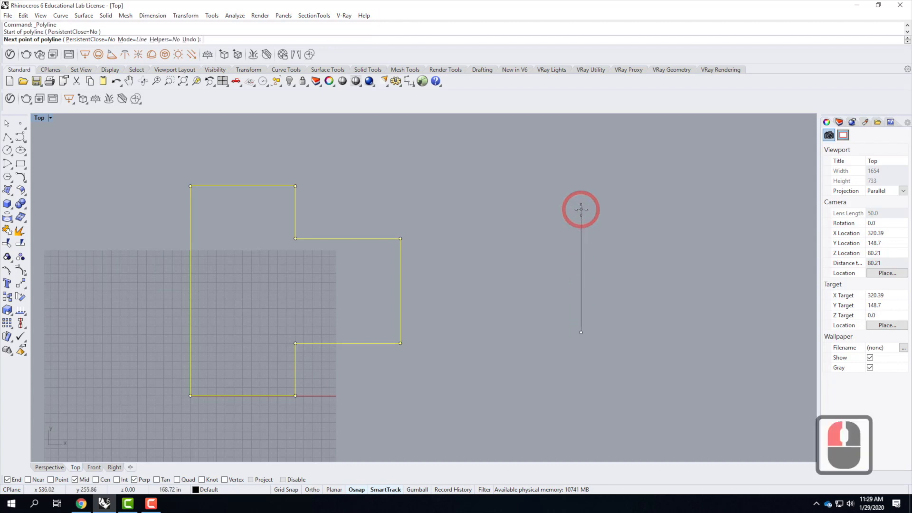
text(10')
key(Return)
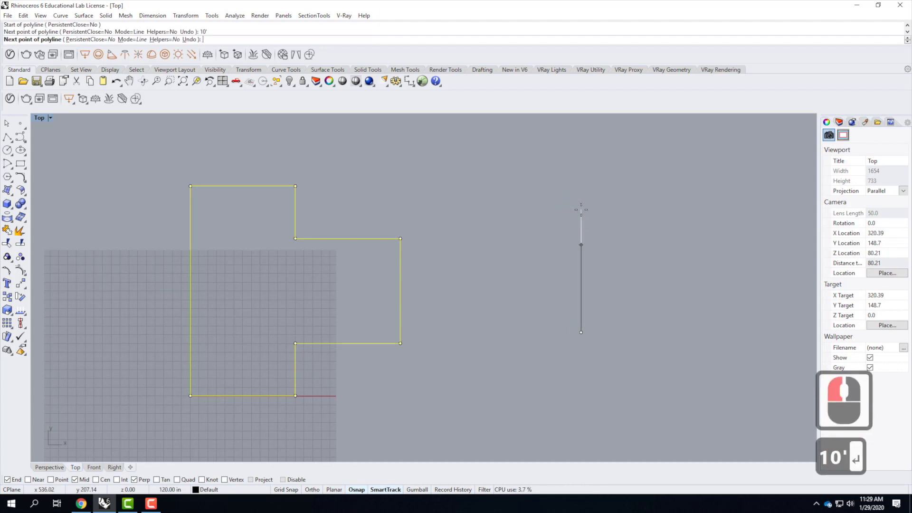
click(581, 210)
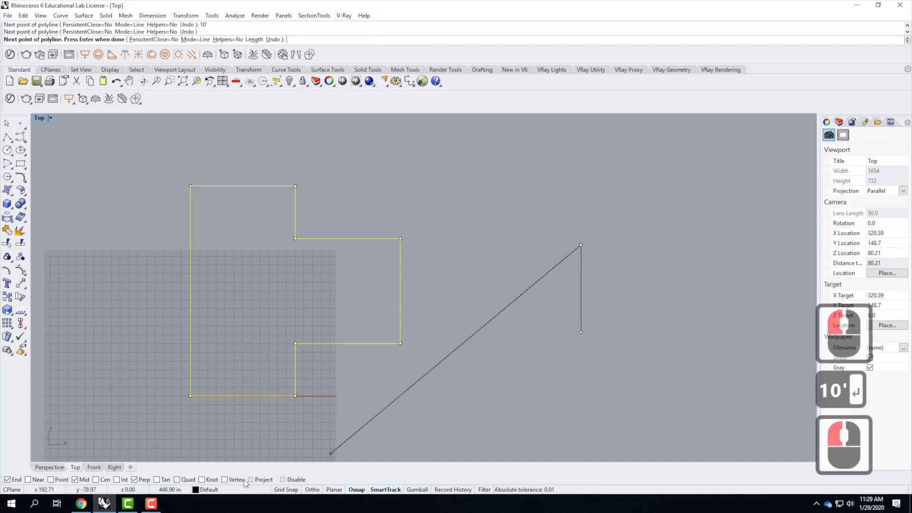
Step: Turn on Ortho and add a 5' horizontal segment to the left to the practice polyline
click(312, 489)
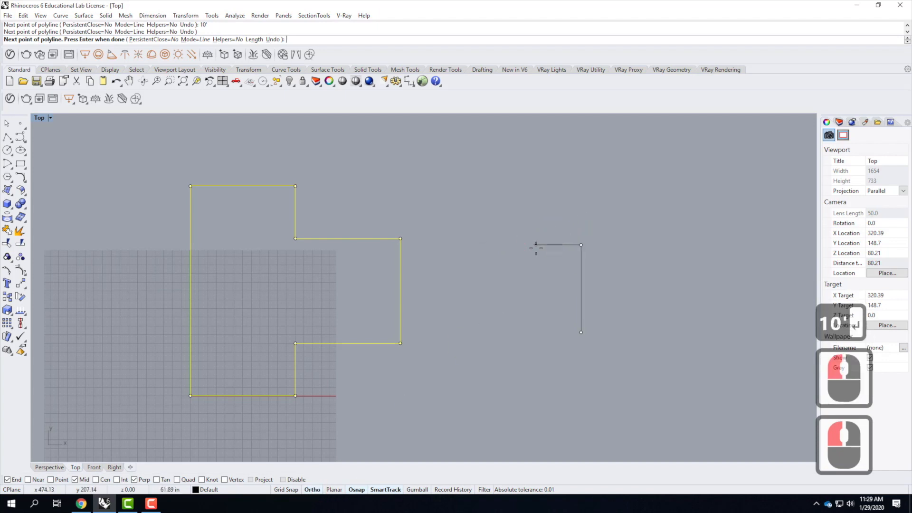
text(5')
key(Return)
click(509, 248)
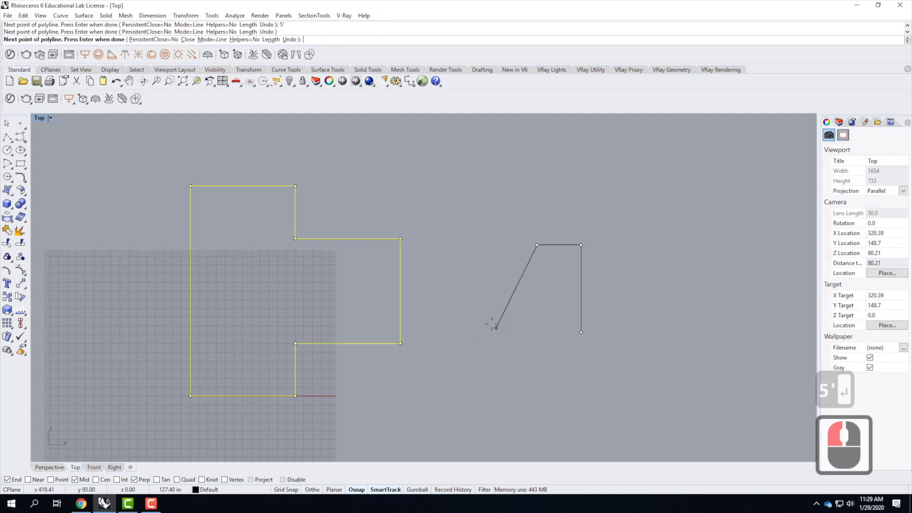
Step: Add a slanted segment to the practice polyline using the relative coordinates @-5',-10'
text(@)
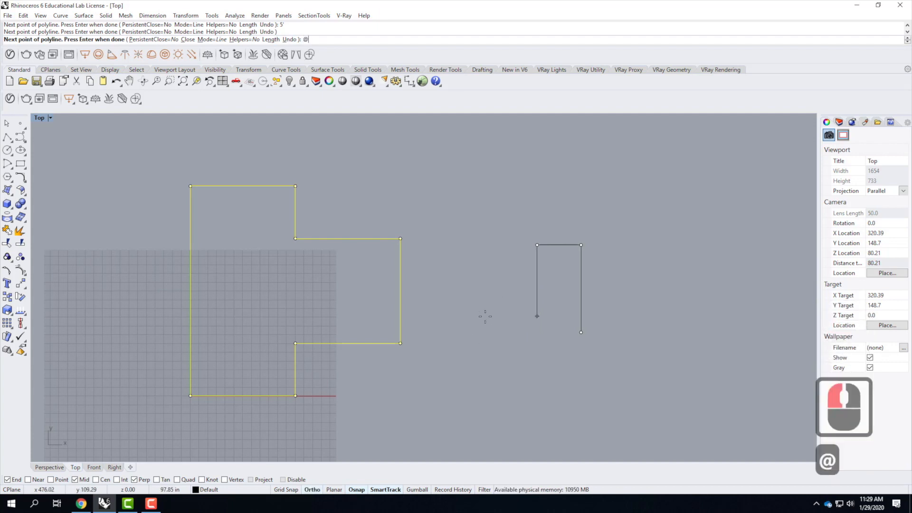
text(-5',)
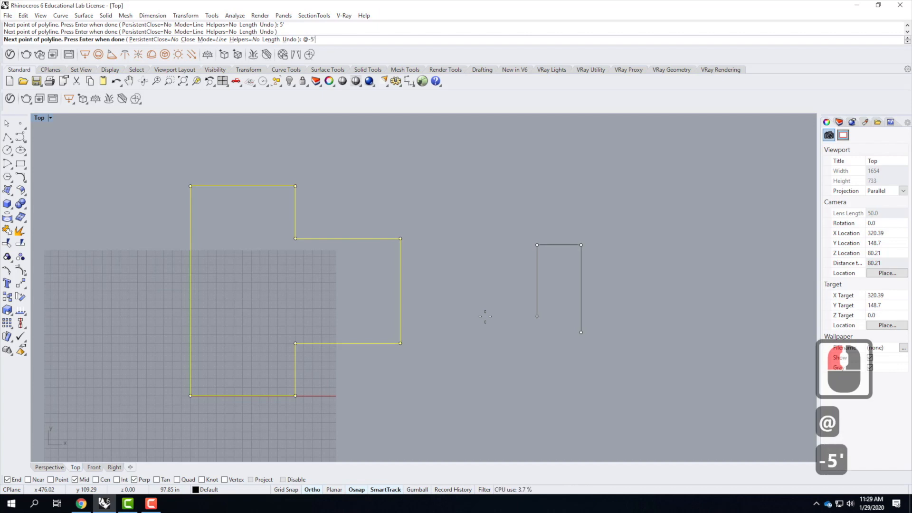
text(-1)
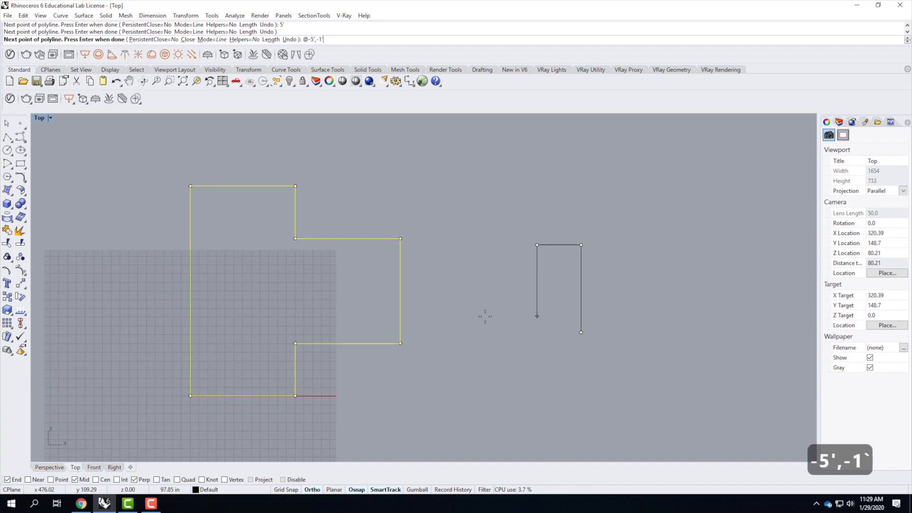
key(BackSpace)
text(0')
key(Return)
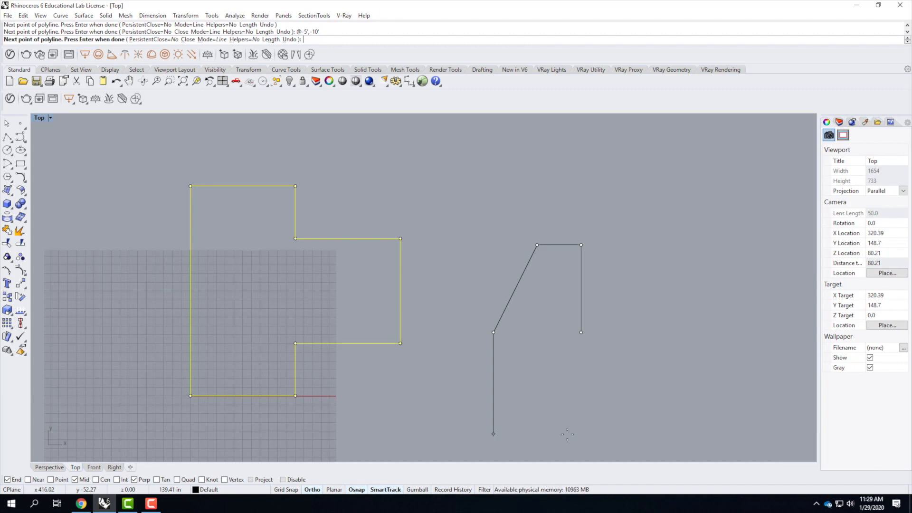
Step: End the practice polyline, then delete both it and the original building outline
key(Return)
drag(605, 312, 484, 164)
key(Delete)
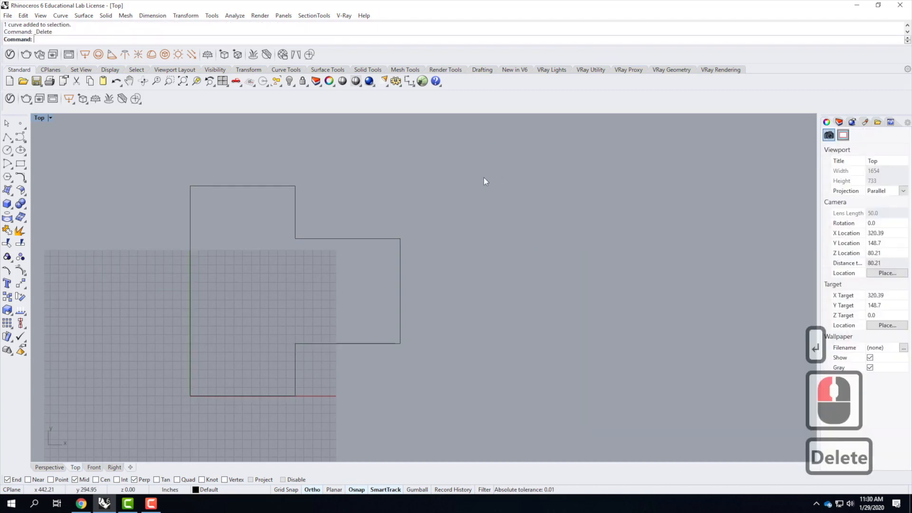
click(209, 319)
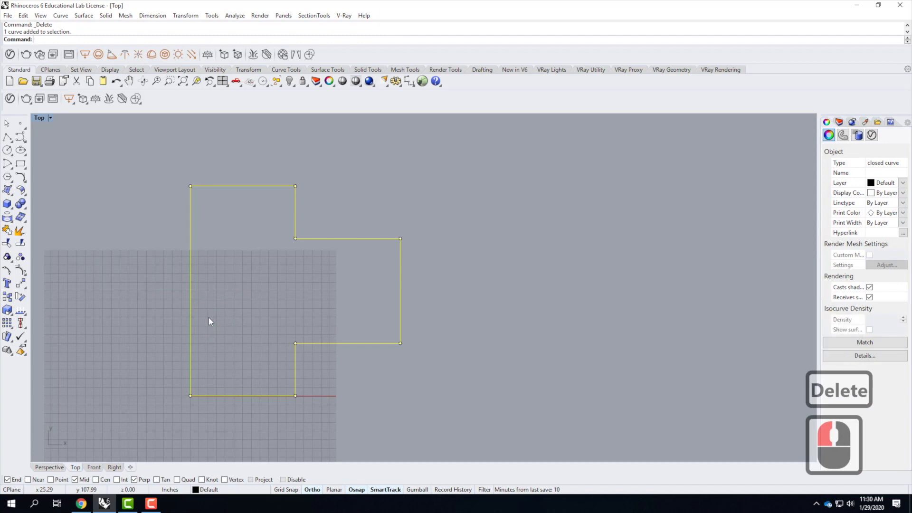
key(Delete)
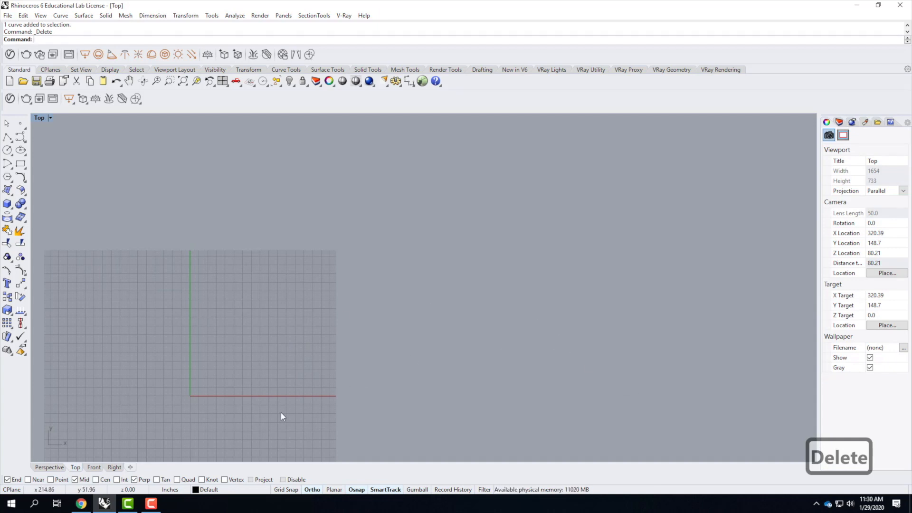
Step: Start a new polyline at 0,0 and constrain its first segment to a length of 24'
click(10, 136)
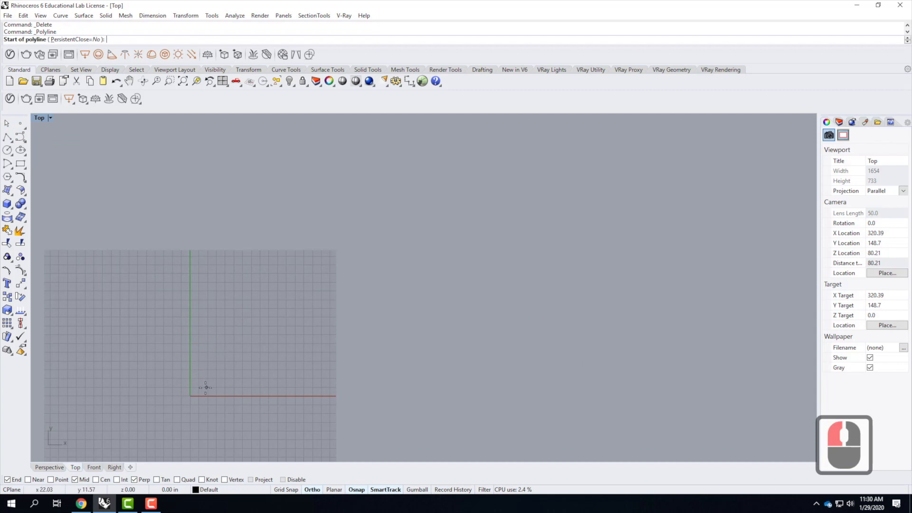
text(0,0)
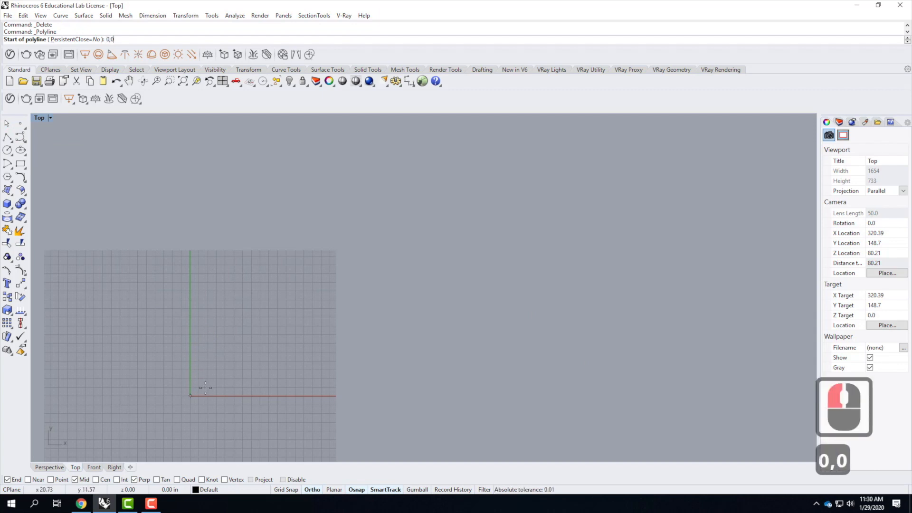
key(Return)
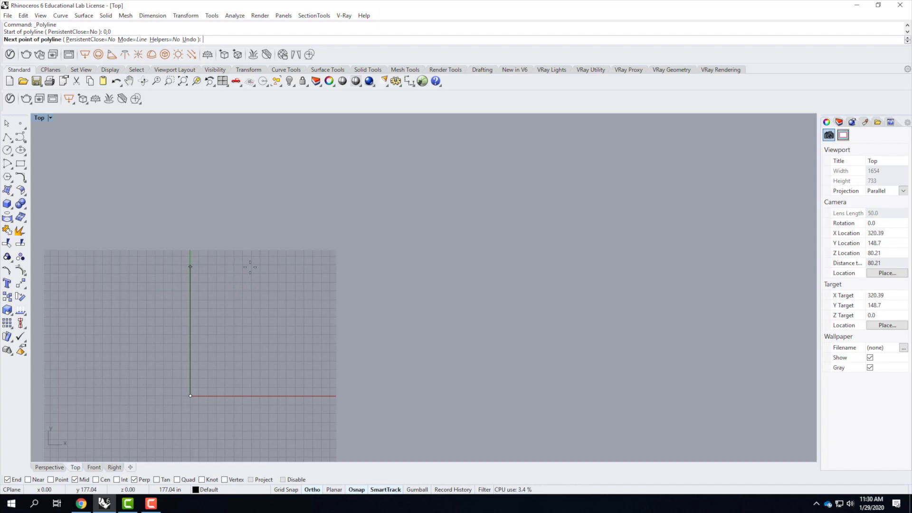
text(24')
key(Return)
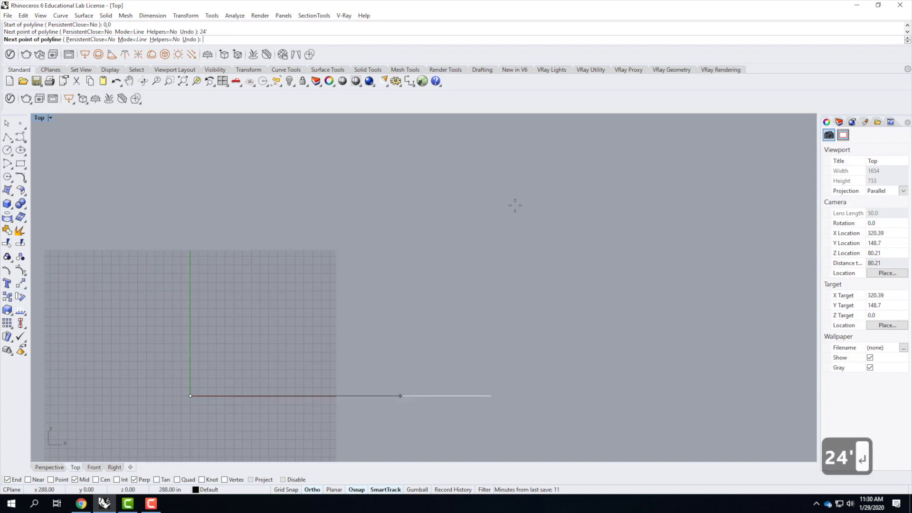
Step: Compare drawing with Ortho off and on, leave it on, and place the 24' segment straight up
click(357, 491)
click(358, 489)
click(312, 489)
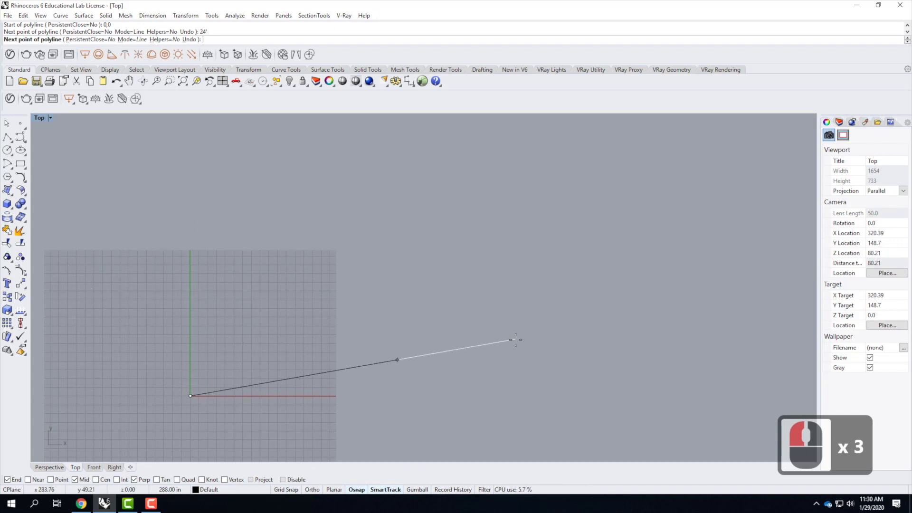
key(F8)
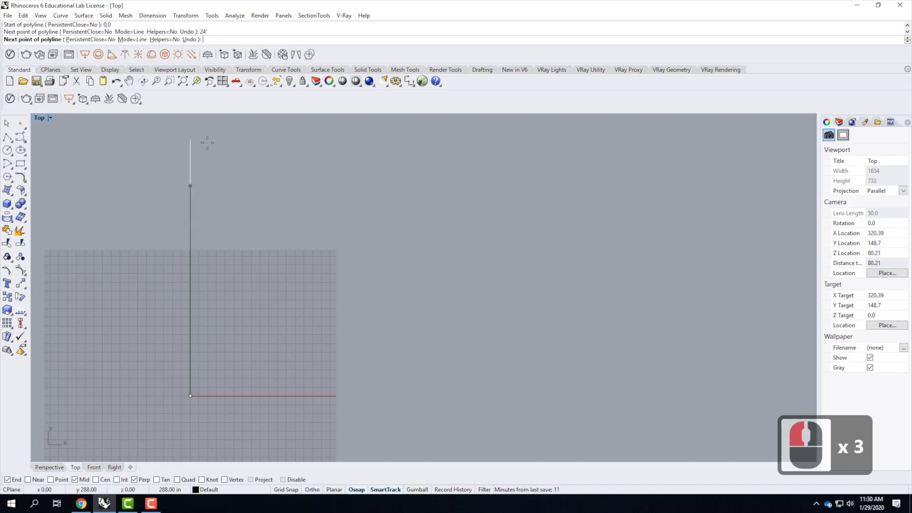
key(F8)
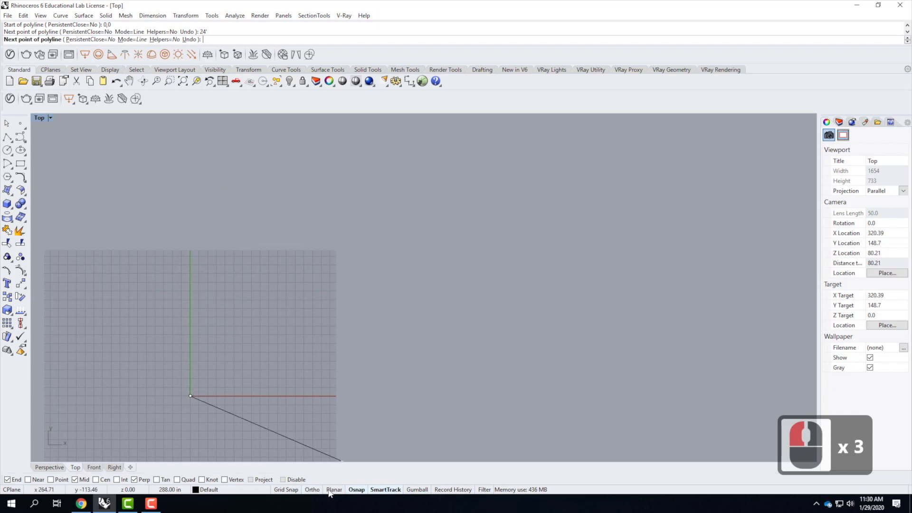
click(312, 491)
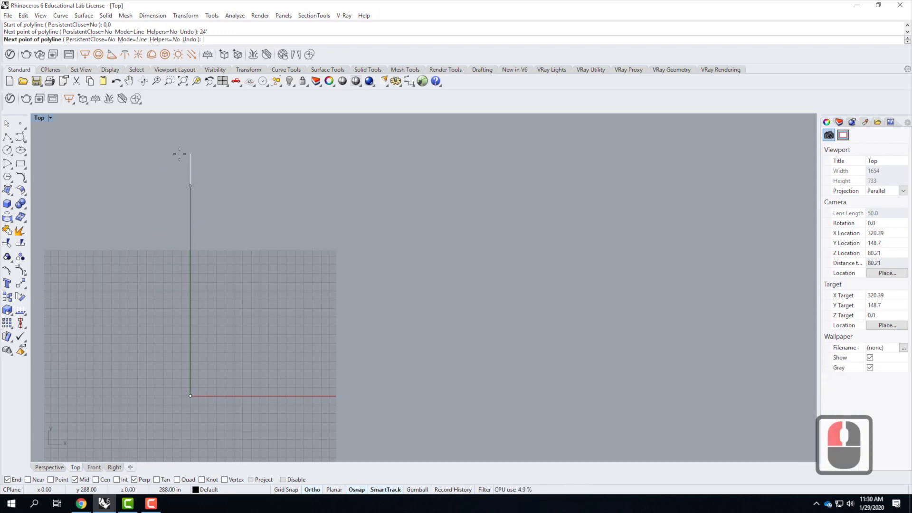
click(145, 140)
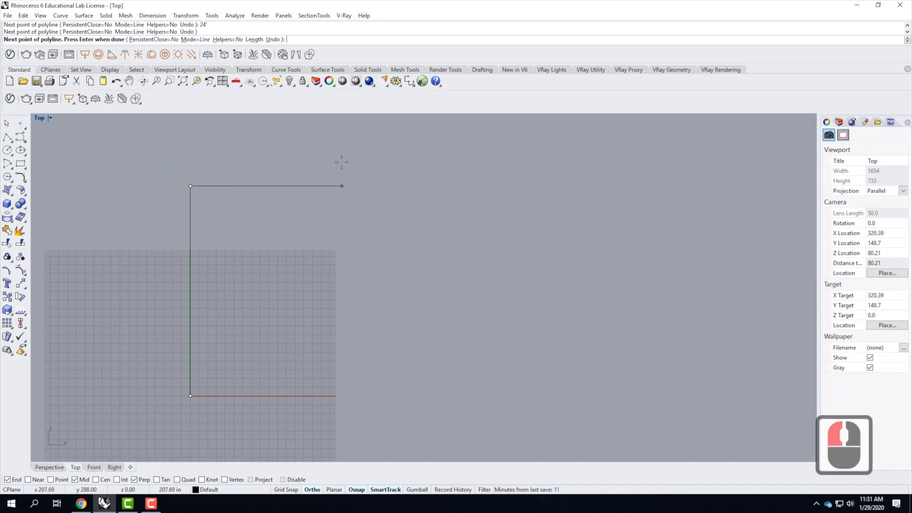
Step: Add a 12' segment to the right and a 6' segment straight down to the polyline
text(12')
key(Return)
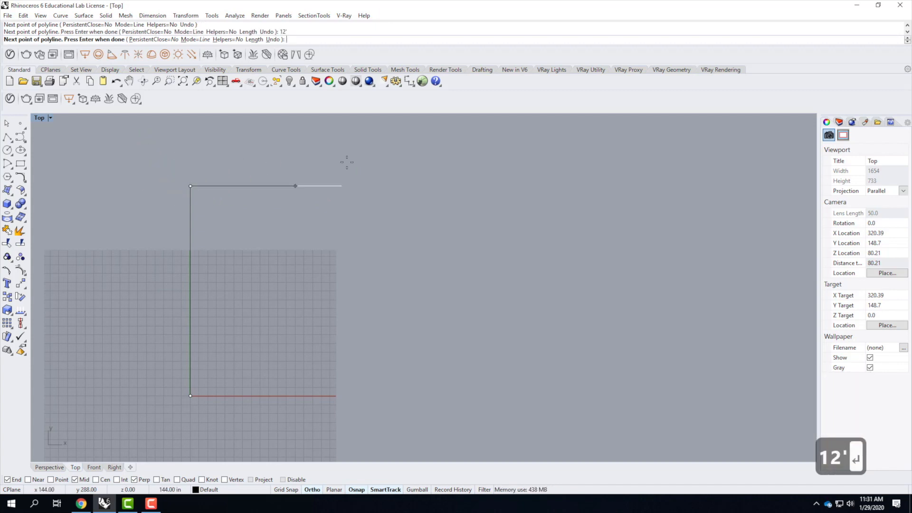
click(347, 162)
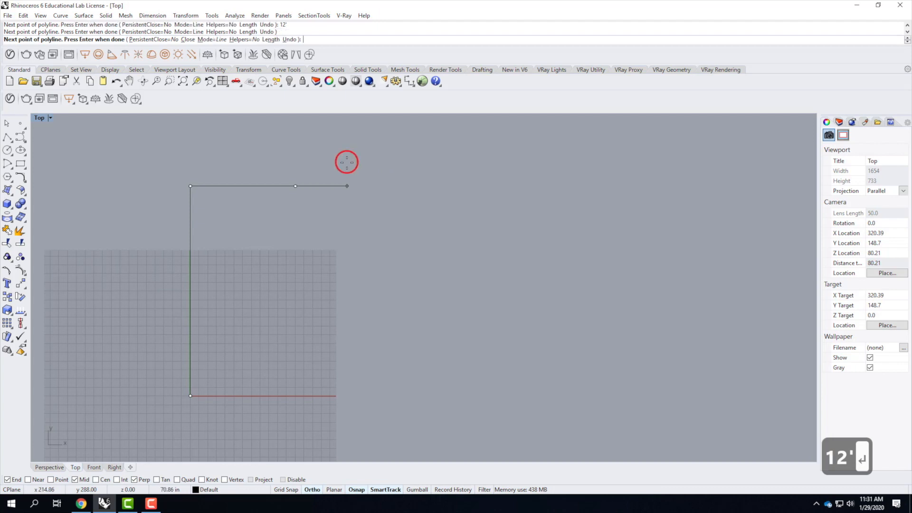
text(6')
key(Return)
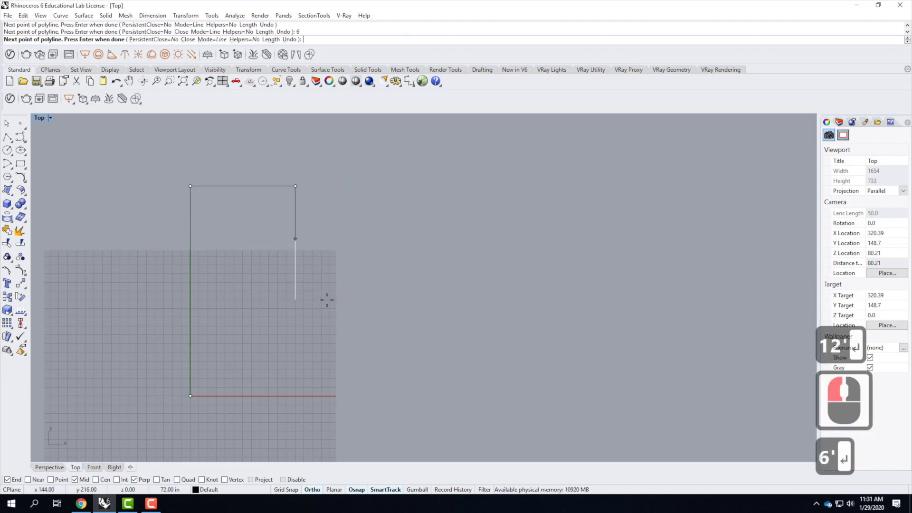
click(257, 309)
Step: Continue the polyline with a 12' segment to the right followed by a 12' segment straight down
text(12')
key(Return)
click(432, 287)
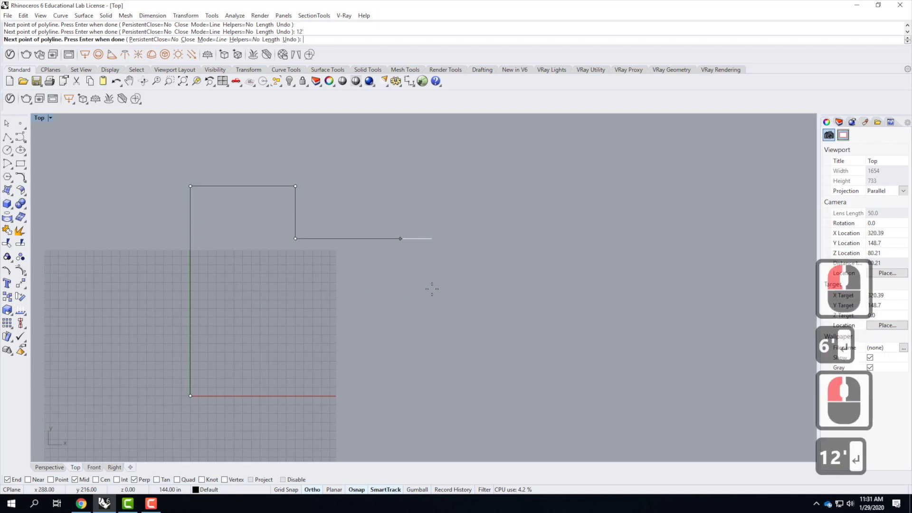
text(12')
key(Return)
click(395, 402)
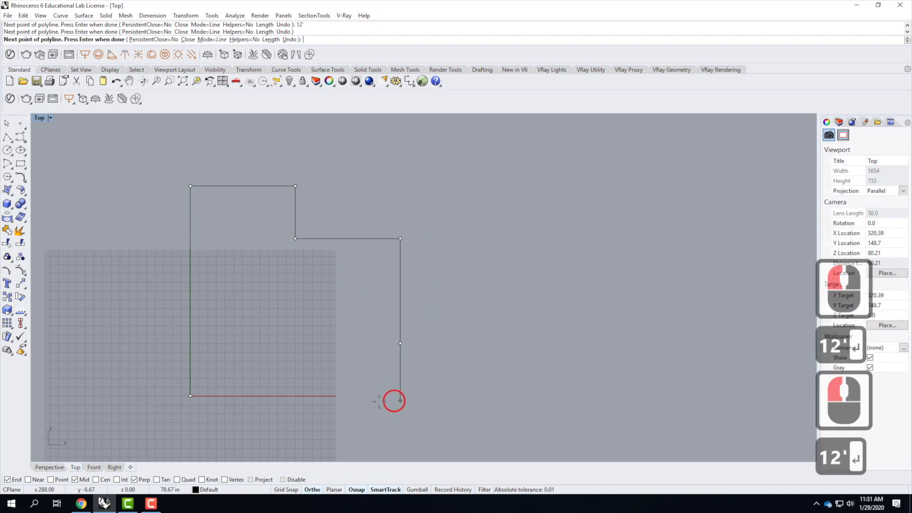
Step: Add a 12' segment to the left and a 6' segment straight down to the polyline
text(12')
key(Return)
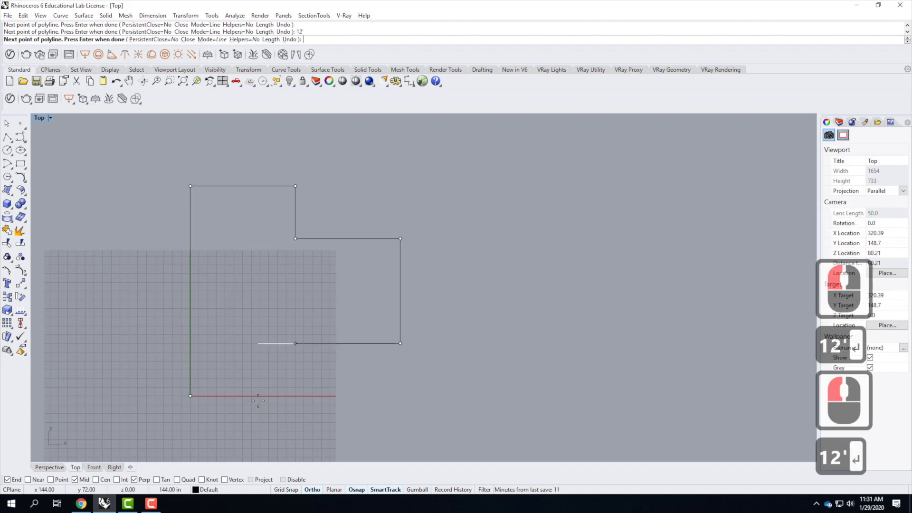
click(258, 400)
text(6')
key(Return)
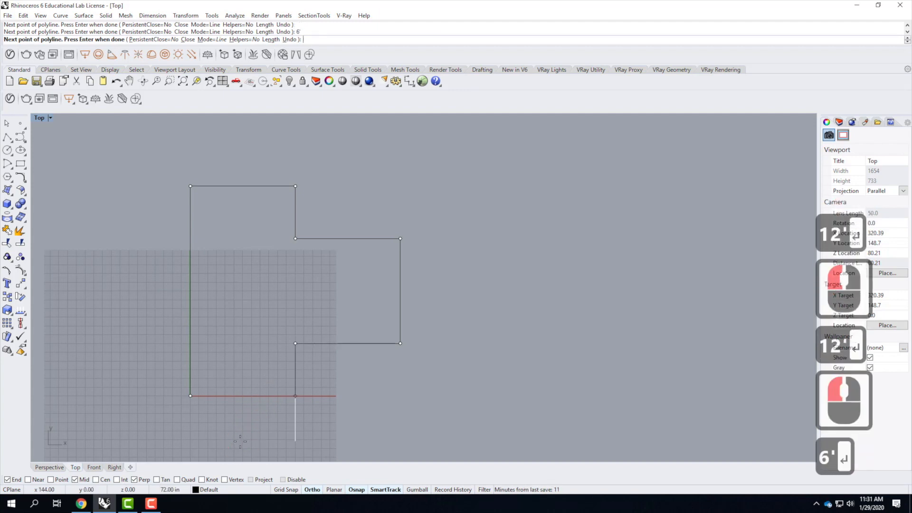
click(89, 401)
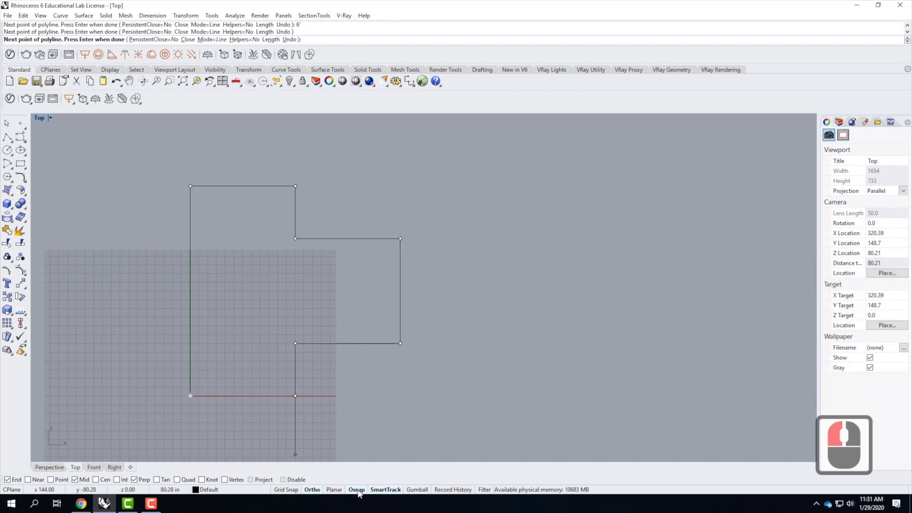
Step: Turn object snaps off, examine how the closing segment meets the polyline's start point, and turn object snaps back on
click(357, 489)
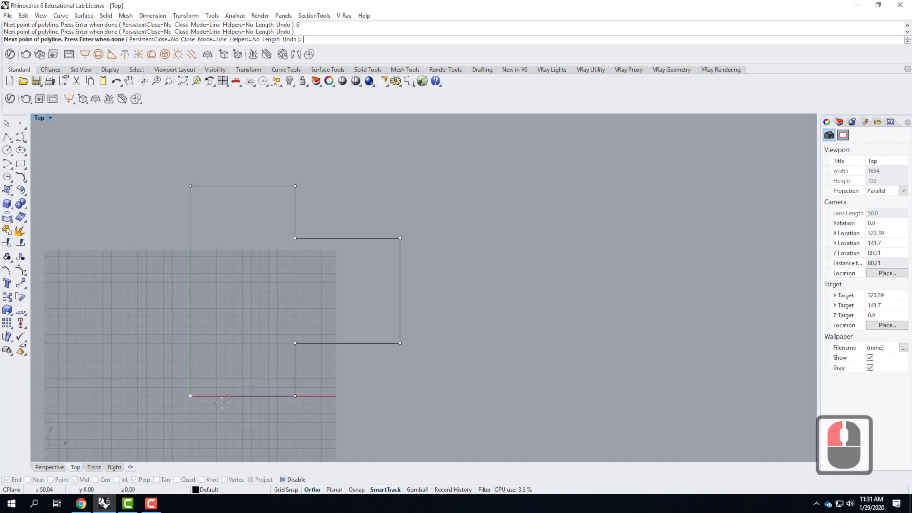
scroll(190, 396, up, 9)
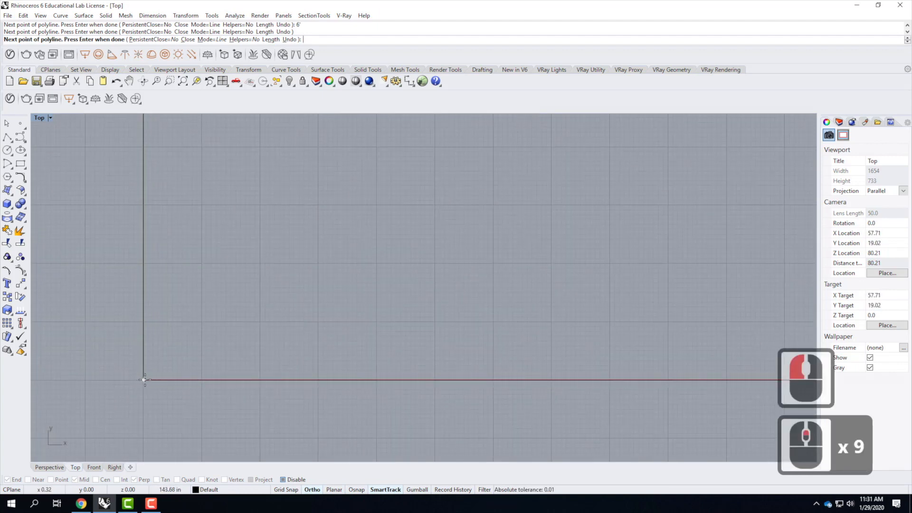
scroll(143, 379, up, 5)
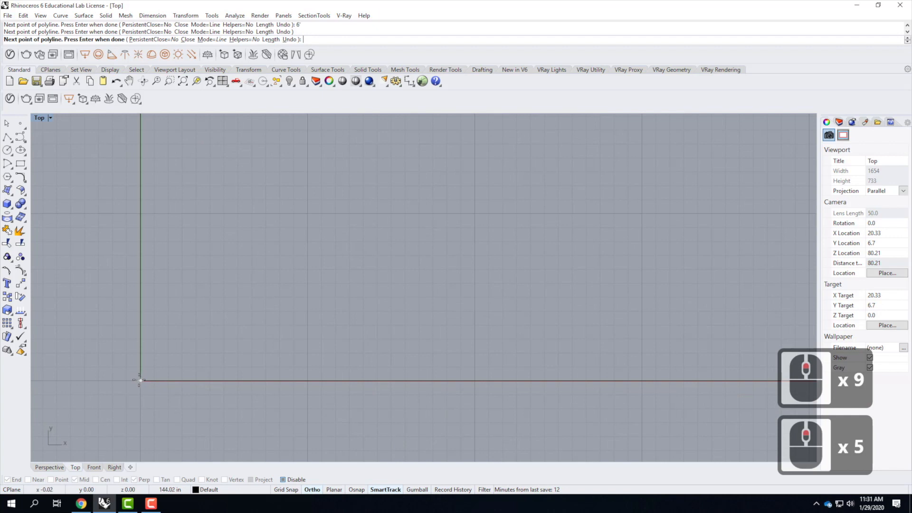
scroll(139, 382, up, 8)
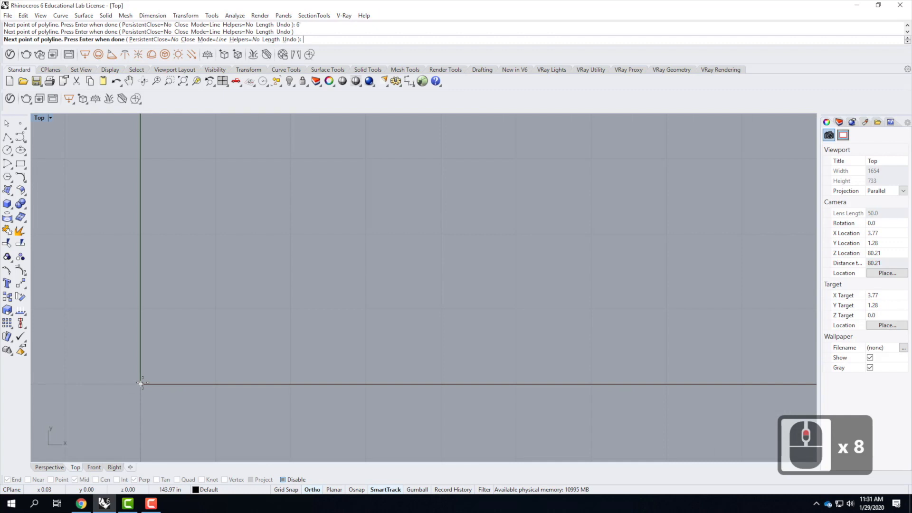
click(283, 479)
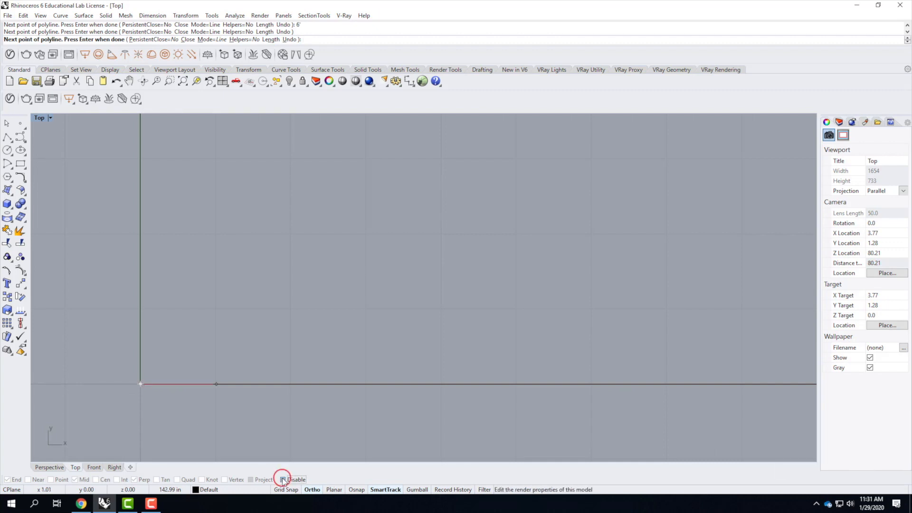
Step: Close the polyline by snapping its last segment to the start point, and select the outline to check whether it is closed
click(232, 336)
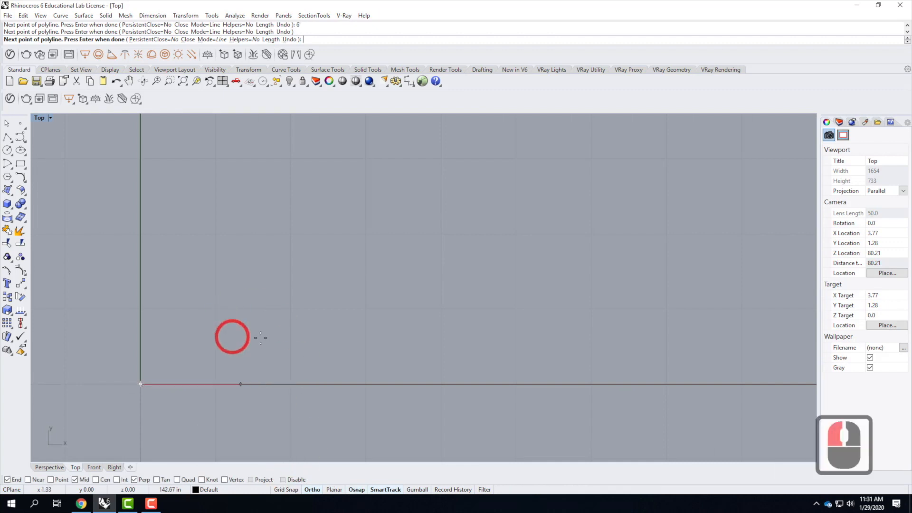
click(141, 383)
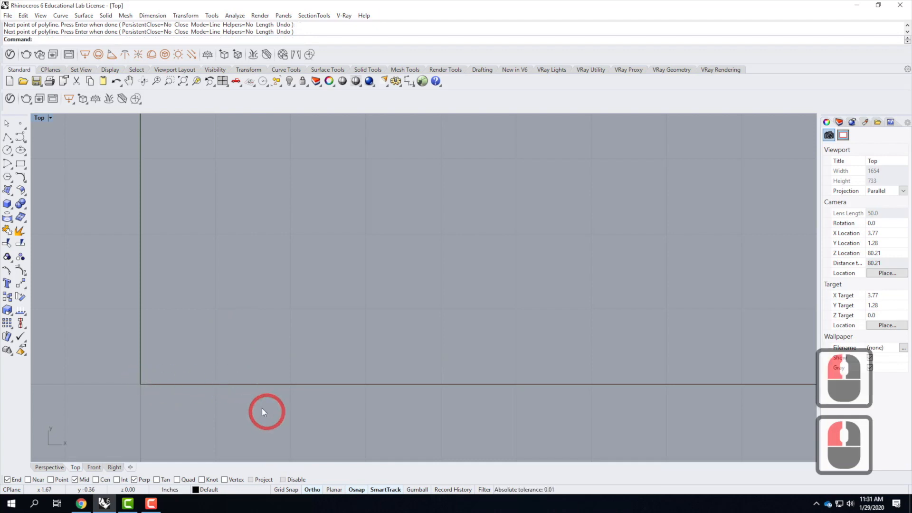
click(255, 384)
scroll(235, 404, up, 10)
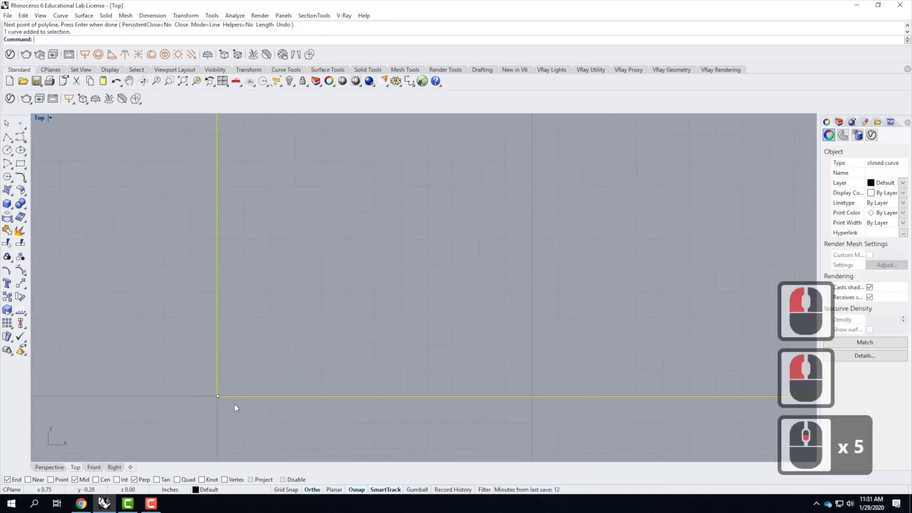
scroll(162, 404, down, 12)
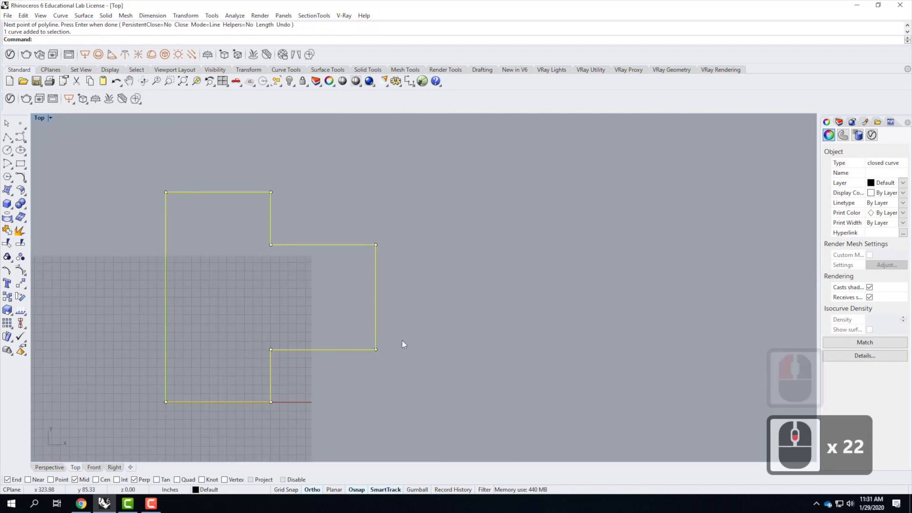
click(394, 243)
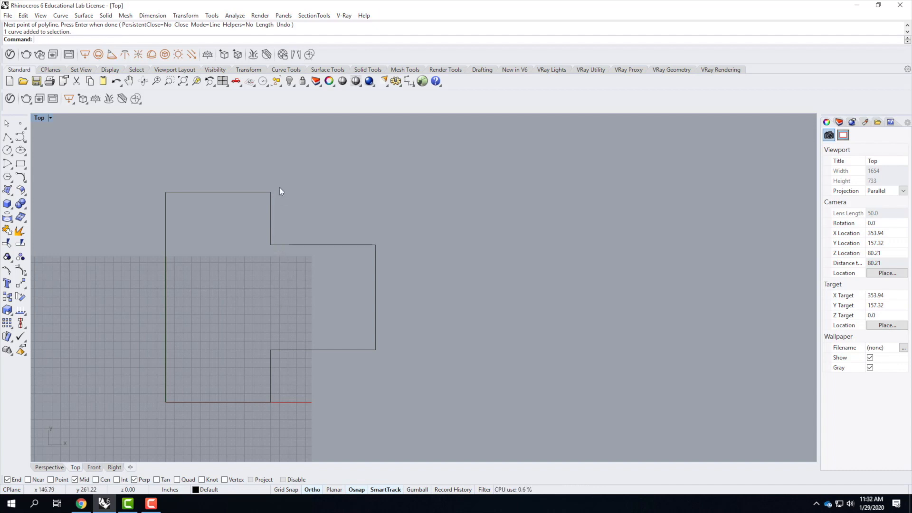
Step: Copy the closed outline horizontally into the empty area to its right
click(215, 193)
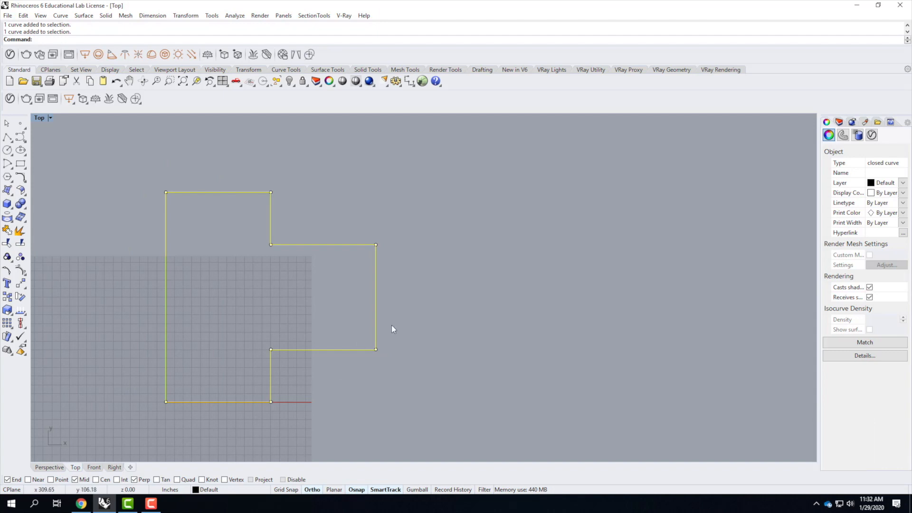
text(copy)
key(Return)
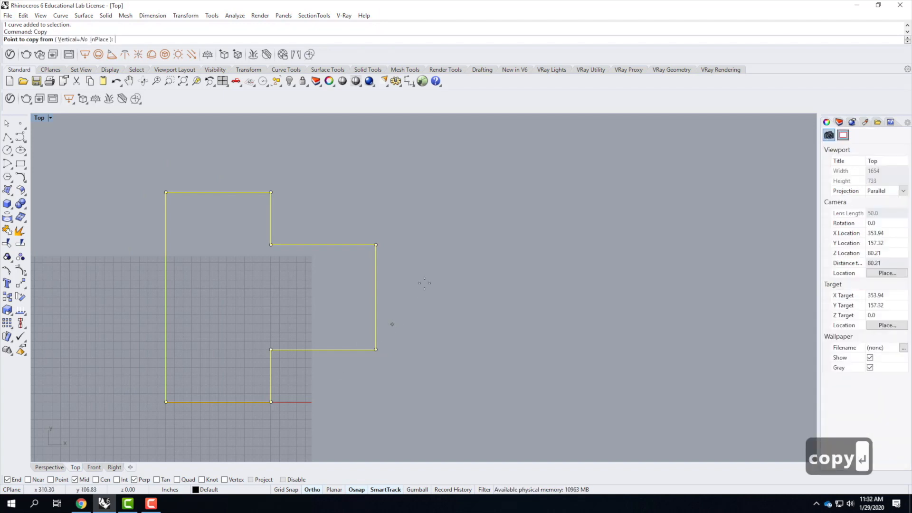
click(460, 383)
click(767, 368)
key(Escape)
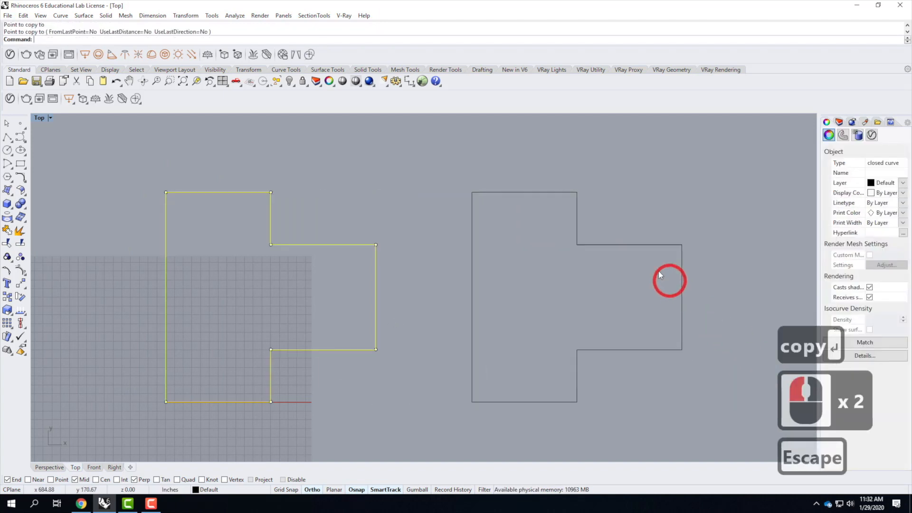
Step: Explode the copied outline into separate segments
click(634, 245)
text(explo)
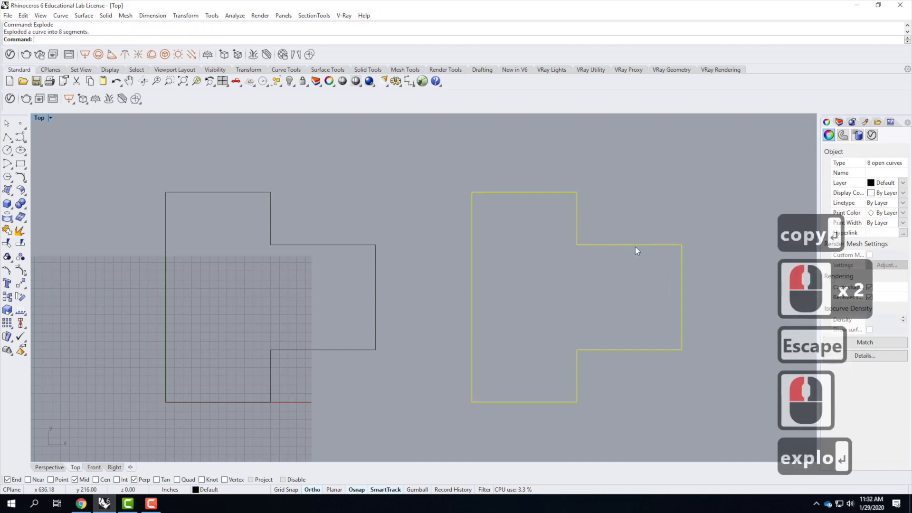
key(Return)
Step: Select several segments of the exploded copy one at a time to check that they are independent curves
click(484, 252)
click(472, 246)
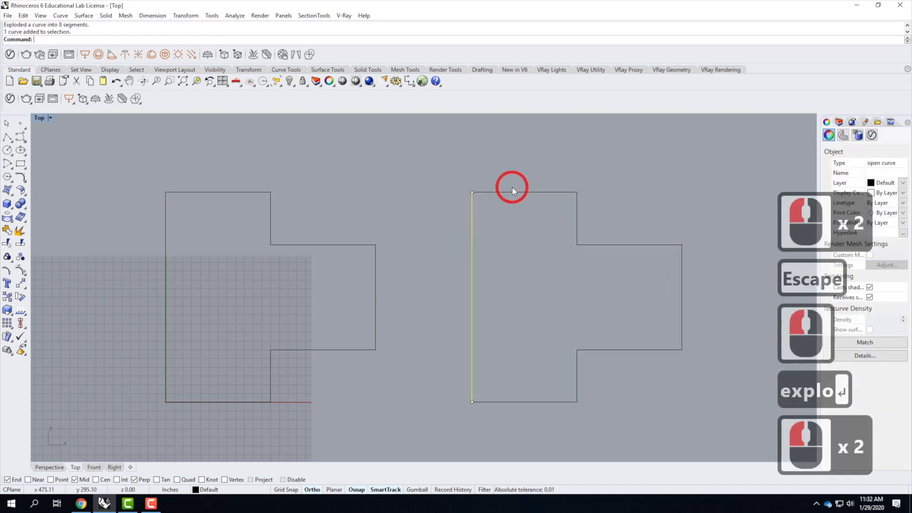
click(532, 192)
click(578, 207)
click(635, 246)
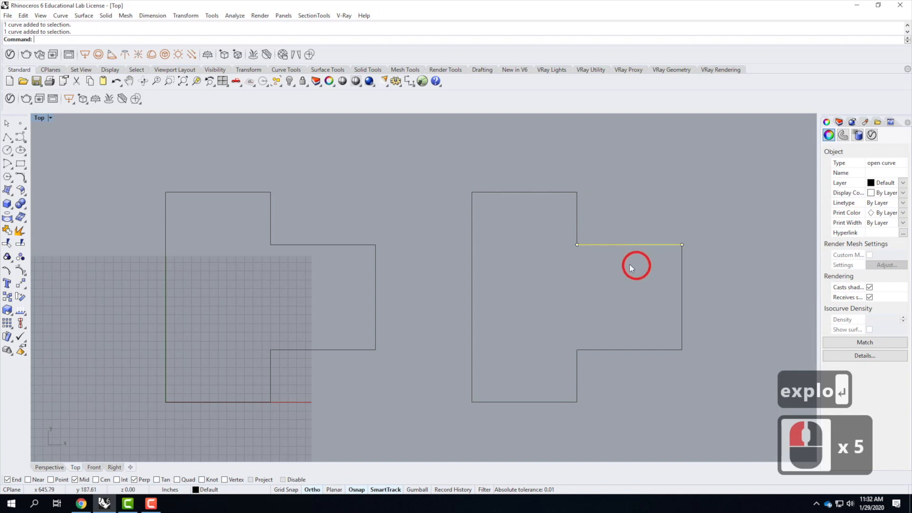
click(341, 209)
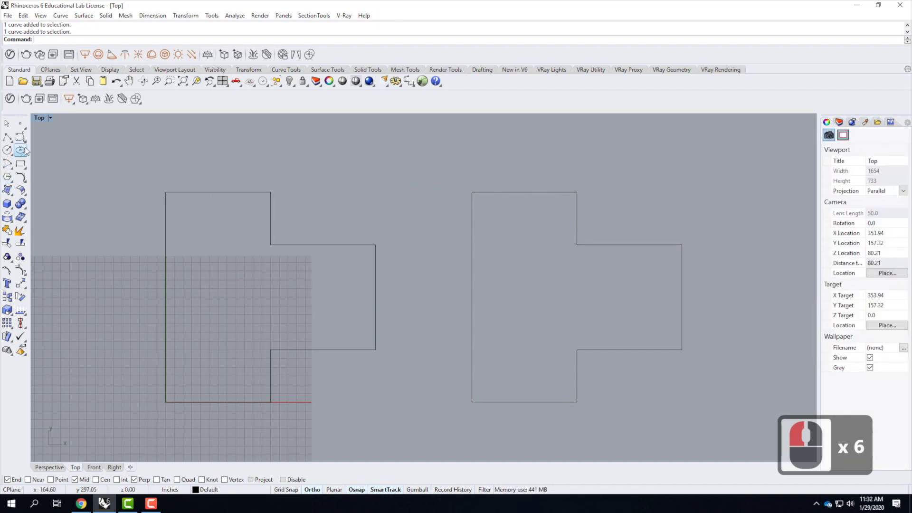
Step: Offset the original closed outline inward with Offset Curve at a distance of 6 inches
click(60, 15)
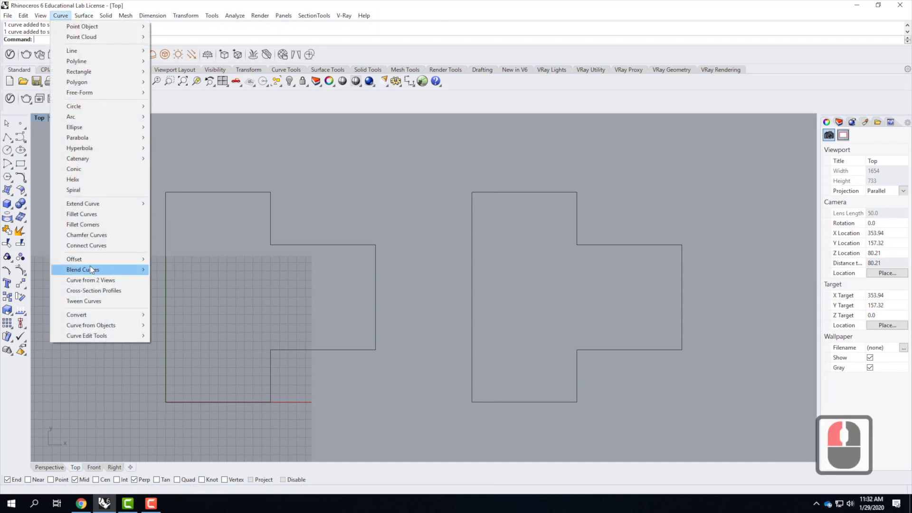
mouse_move(87, 261)
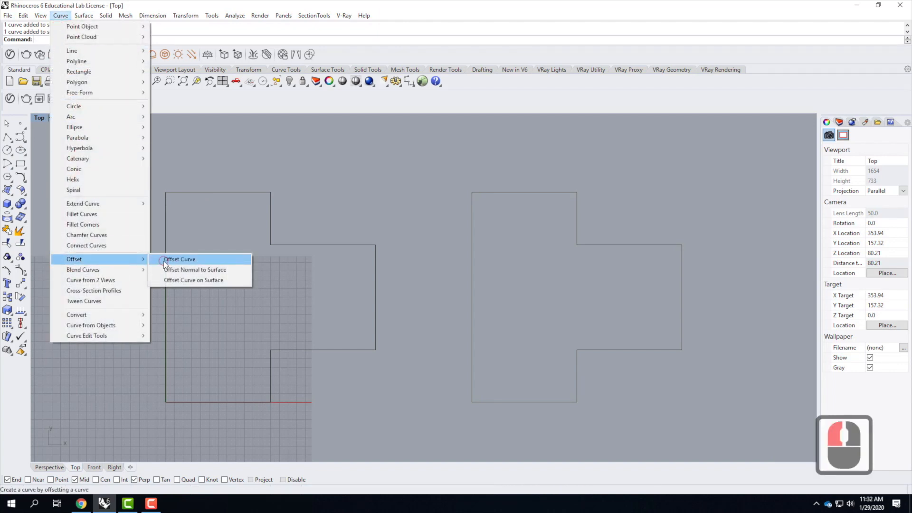
click(164, 263)
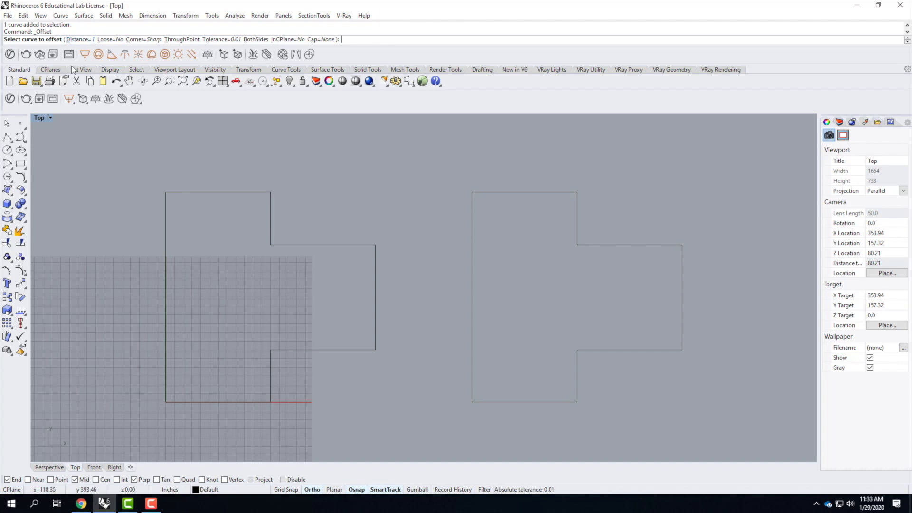
click(74, 39)
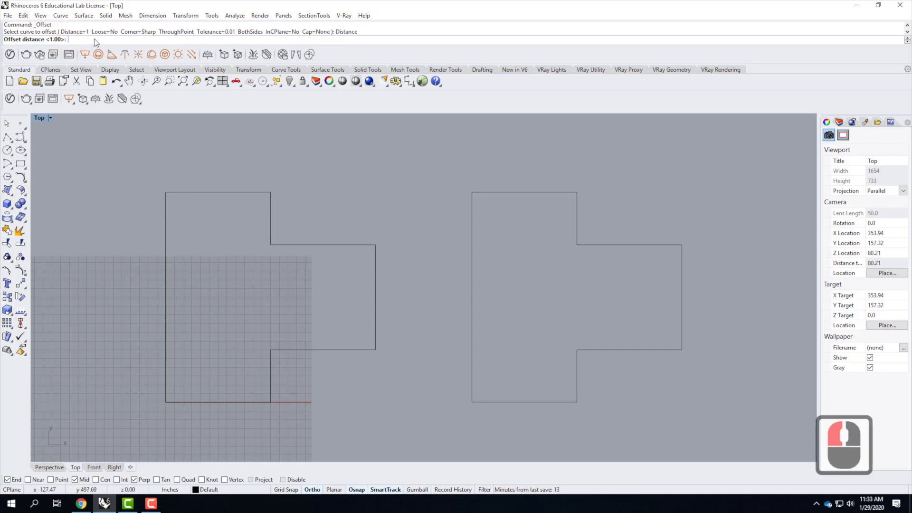
text(6)
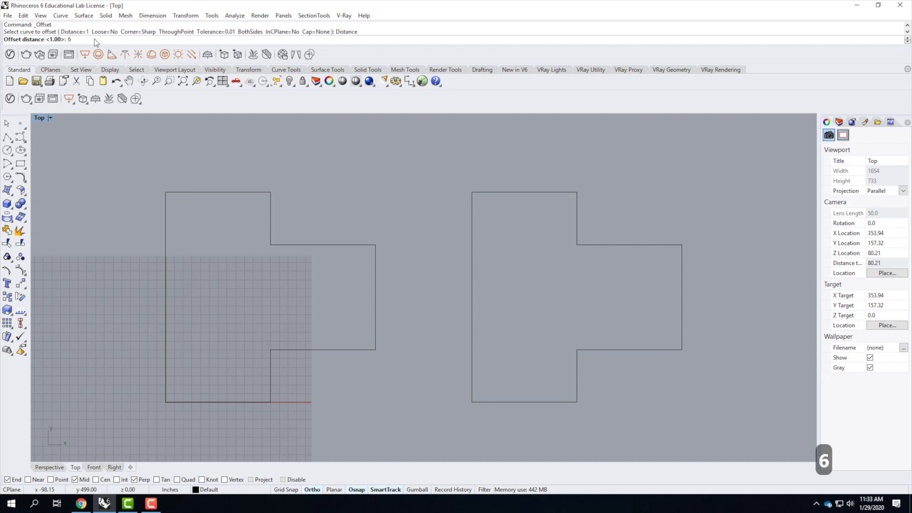
text(")
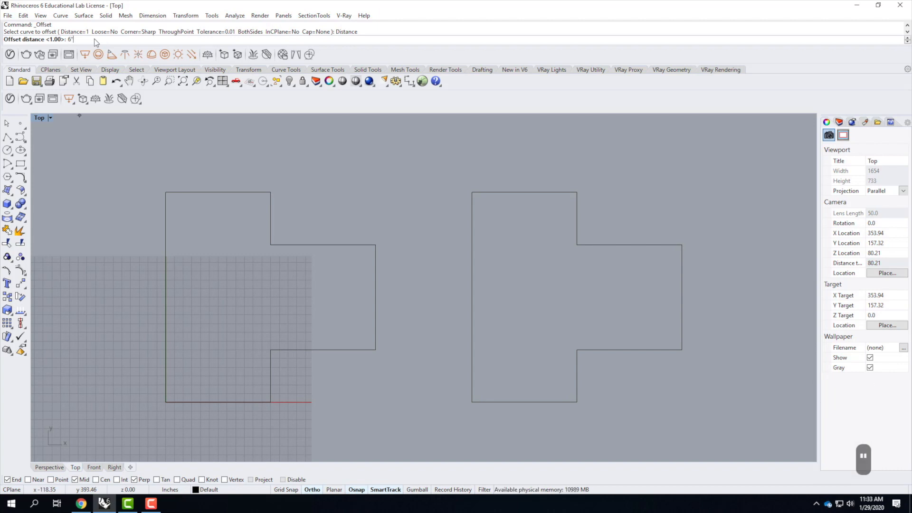
key(BackSpace)
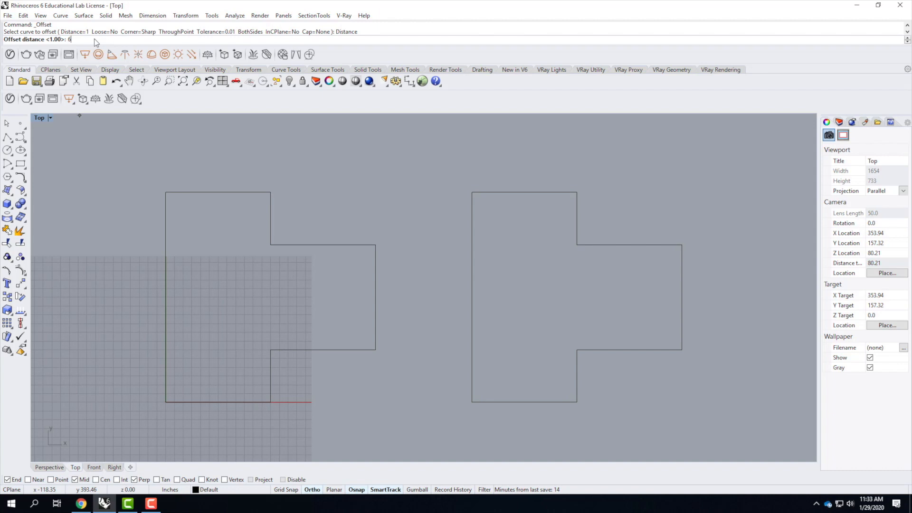
key(Return)
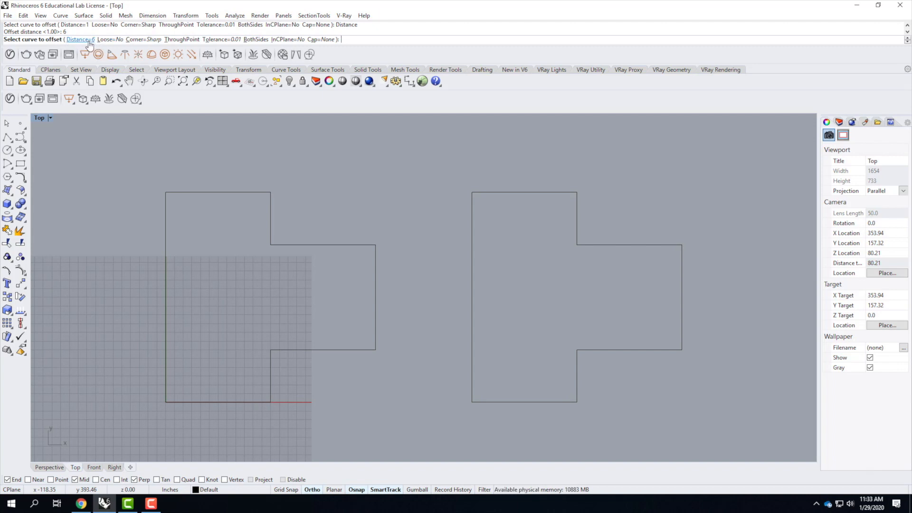
click(194, 192)
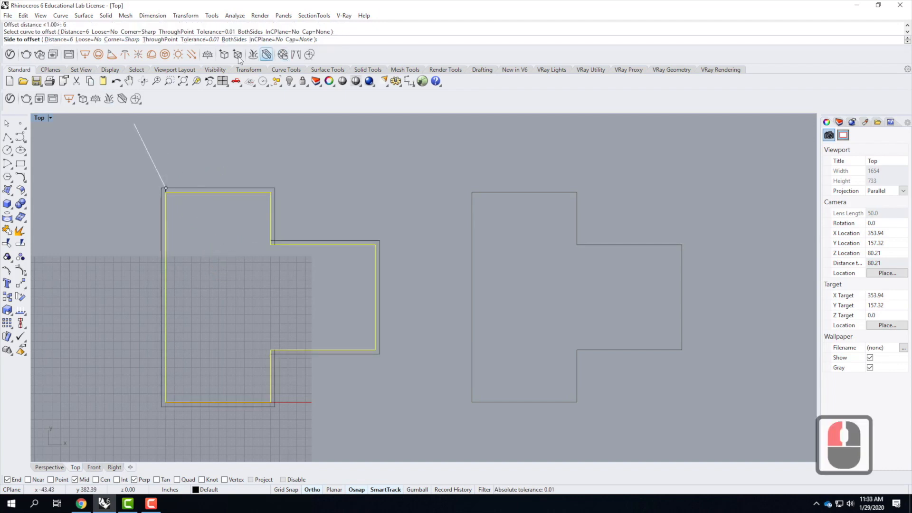
click(234, 295)
click(356, 382)
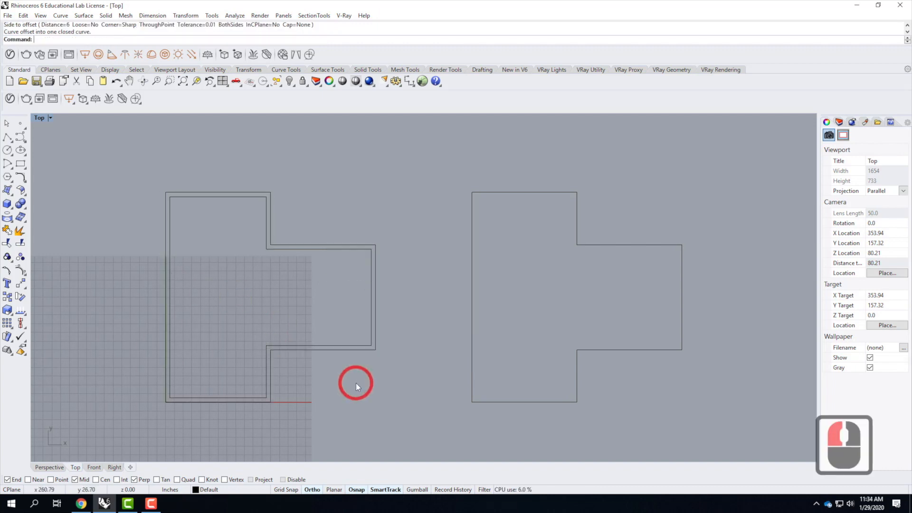
Step: Select the inner offset curve of the original outline to check whether it is a single closed curve
click(268, 250)
click(357, 344)
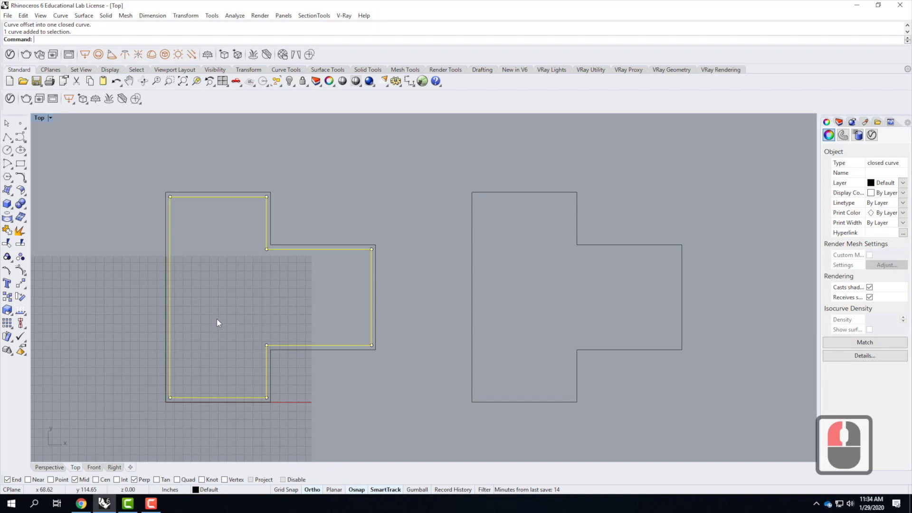
click(452, 218)
click(481, 197)
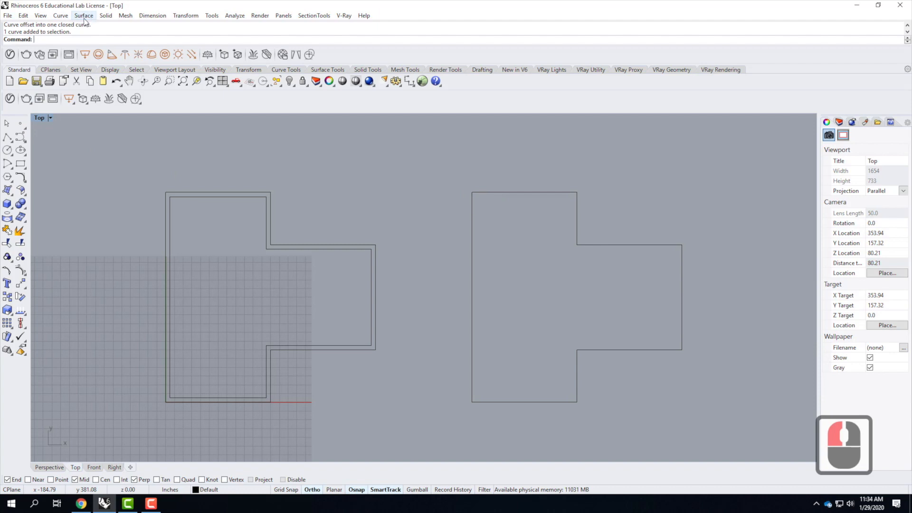
Step: Offset the exploded copy's top segment 6 inches inward and shift its left segment slightly toward the interior
text(offs)
key(Return)
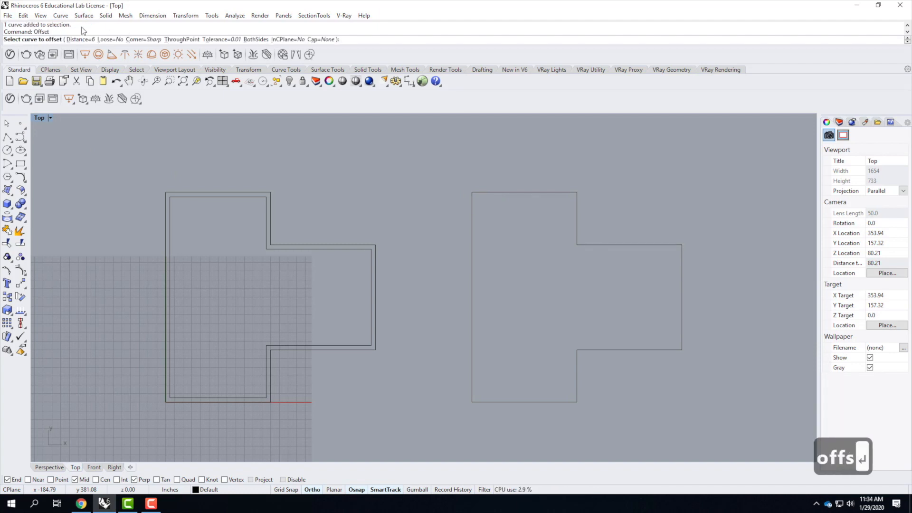
click(519, 193)
click(519, 227)
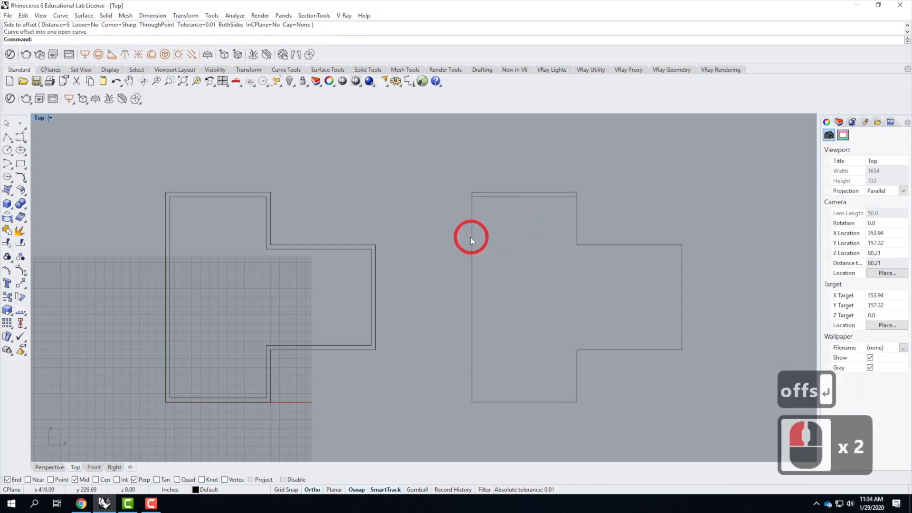
drag(472, 238, 524, 242)
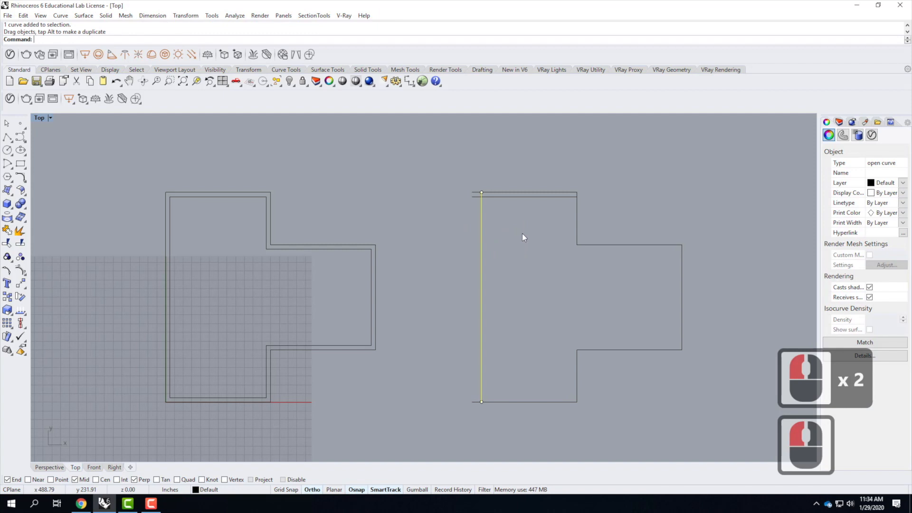
Step: Undo the shift of the exploded copy's left segment and offset that segment 6 inches inward
key(ctrl+z)
right_click(507, 235)
click(528, 239)
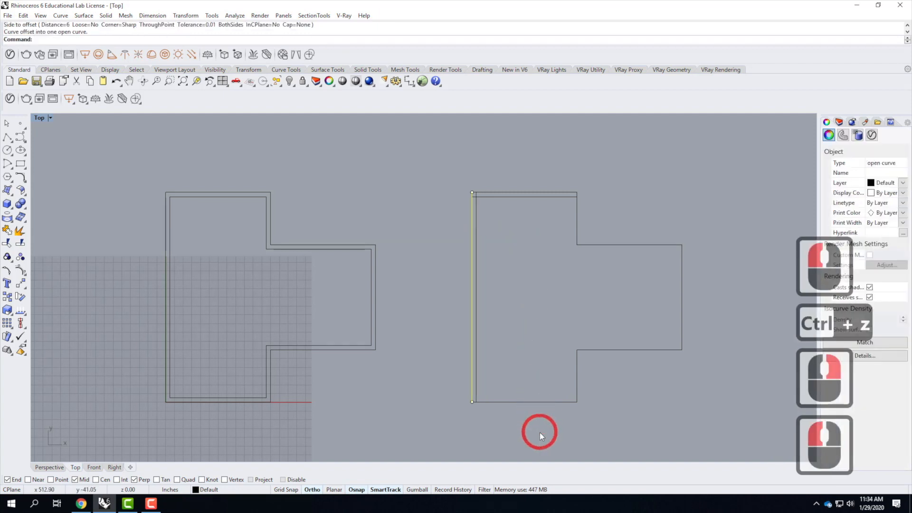
Step: Offset the exploded copy's bottom segment and the adjoining lower vertical segment 6 inches inward
click(537, 400)
right_click(537, 360)
click(570, 365)
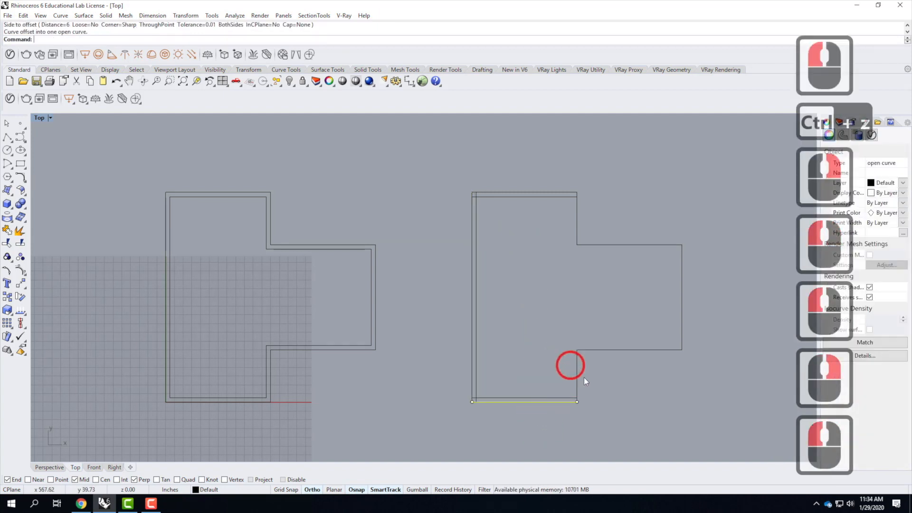
click(577, 375)
right_click(540, 360)
click(539, 358)
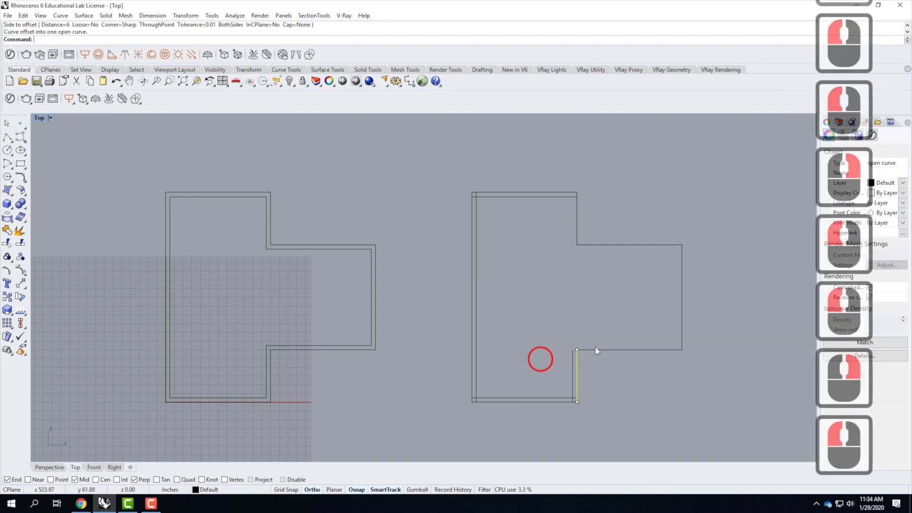
Step: Offset the lower horizontal and outer vertical segments of the exploded copy's right wing 6 inches inward
click(614, 351)
right_click(612, 320)
click(611, 319)
click(685, 298)
click(682, 298)
click(634, 293)
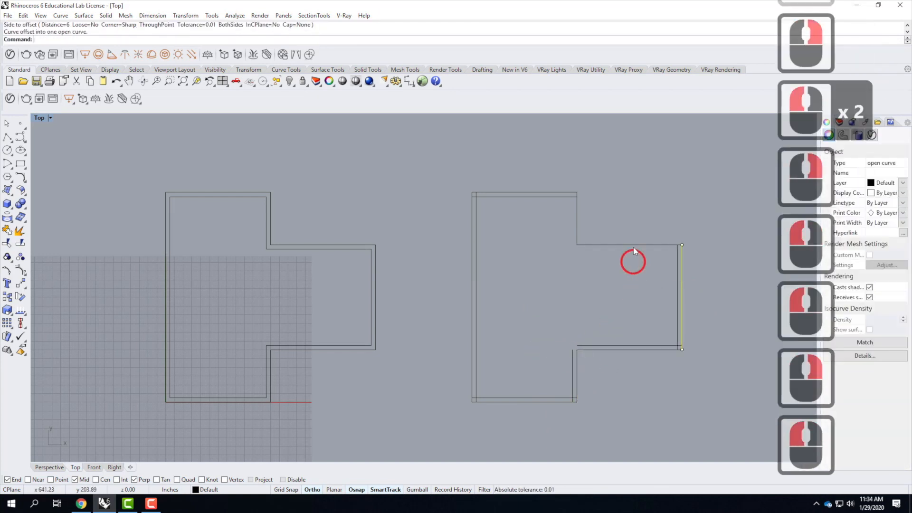
Step: Offset the right wing's upper horizontal segment and the adjoining upper vertical segment of the exploded copy 6 inches inward
click(632, 245)
right_click(637, 291)
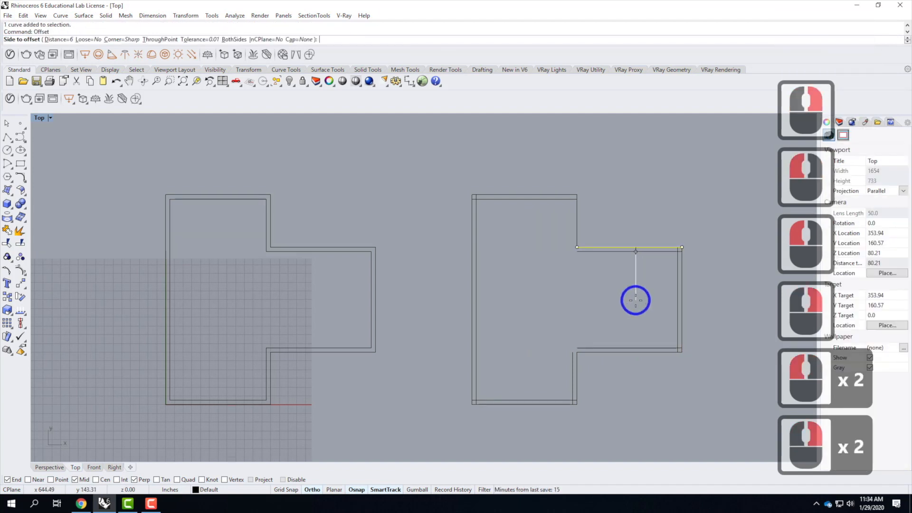
click(558, 205)
click(573, 216)
right_click(554, 226)
click(544, 256)
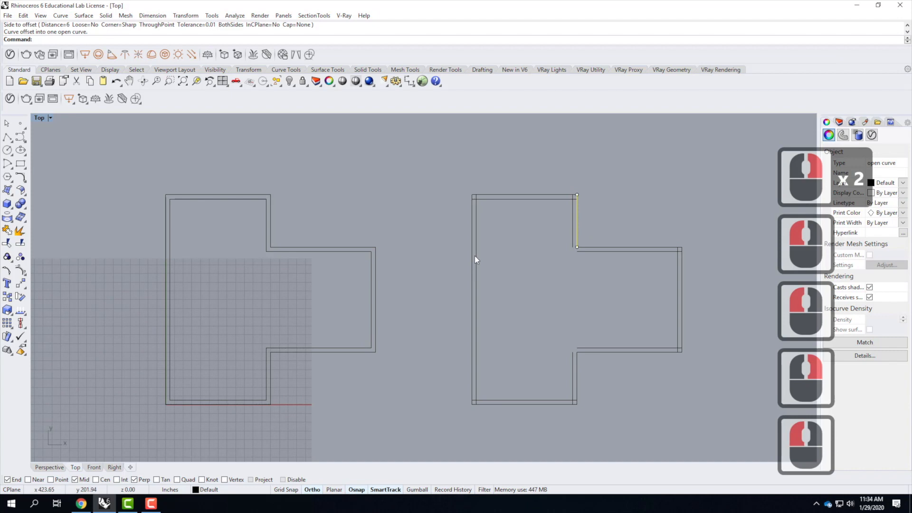
Step: Select several offset segments of the exploded copy individually and inspect how they meet at the corners
click(564, 262)
click(477, 203)
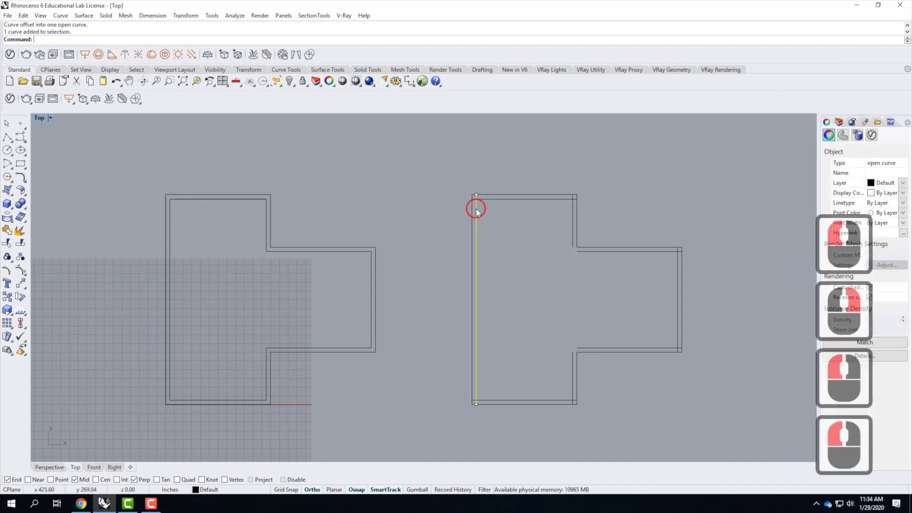
click(565, 205)
click(573, 216)
click(582, 252)
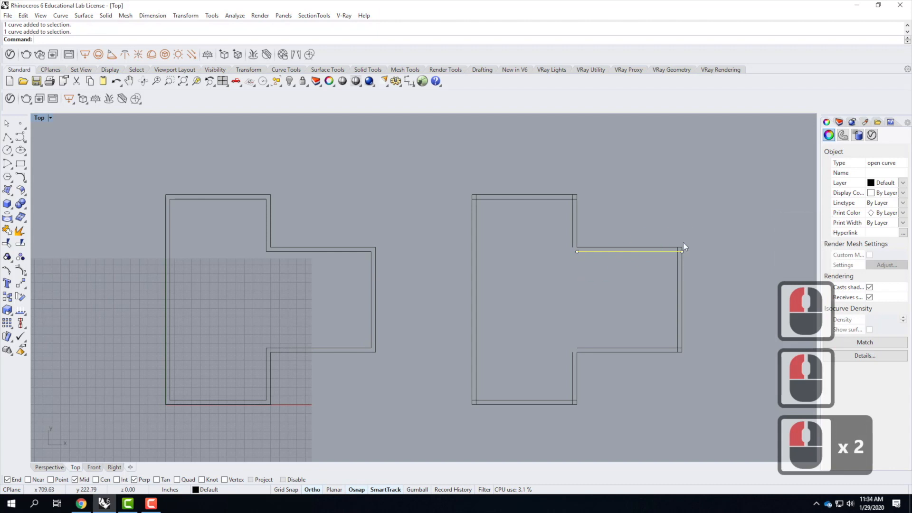
scroll(489, 198, up, 5)
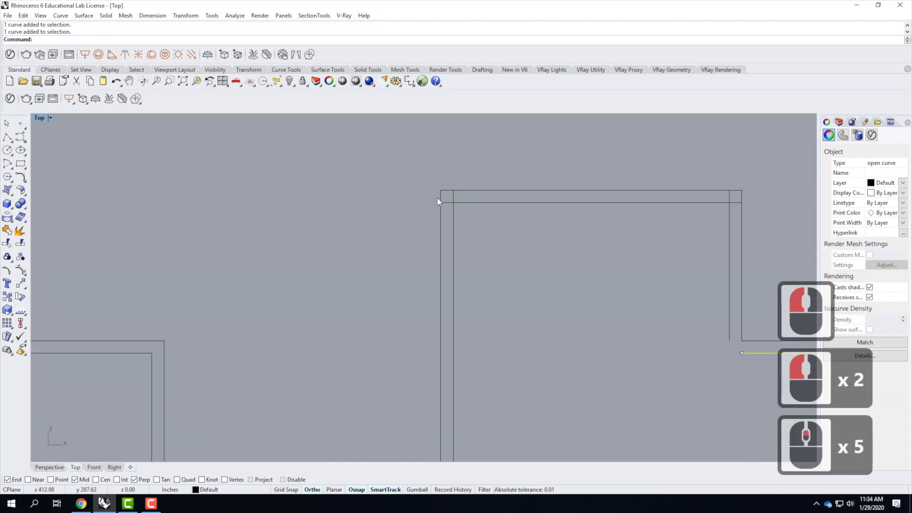
scroll(492, 157, down, 5)
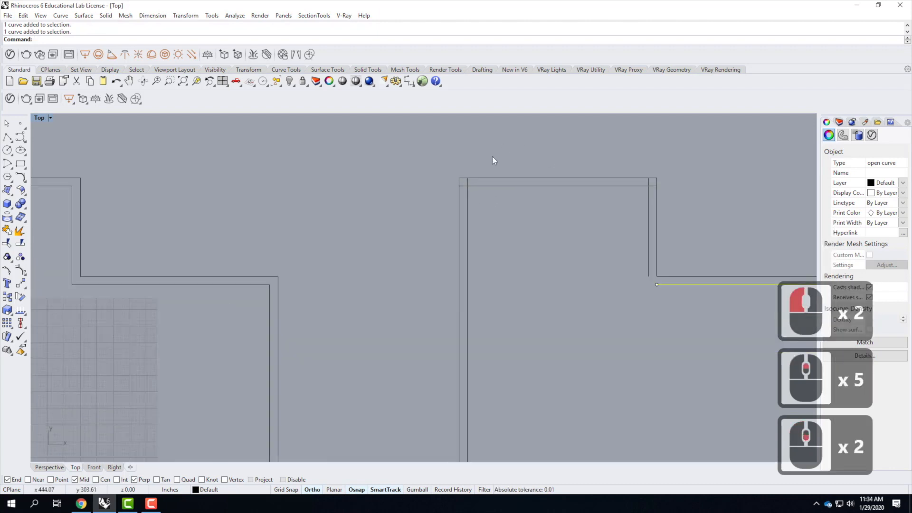
scroll(497, 161, down, 1)
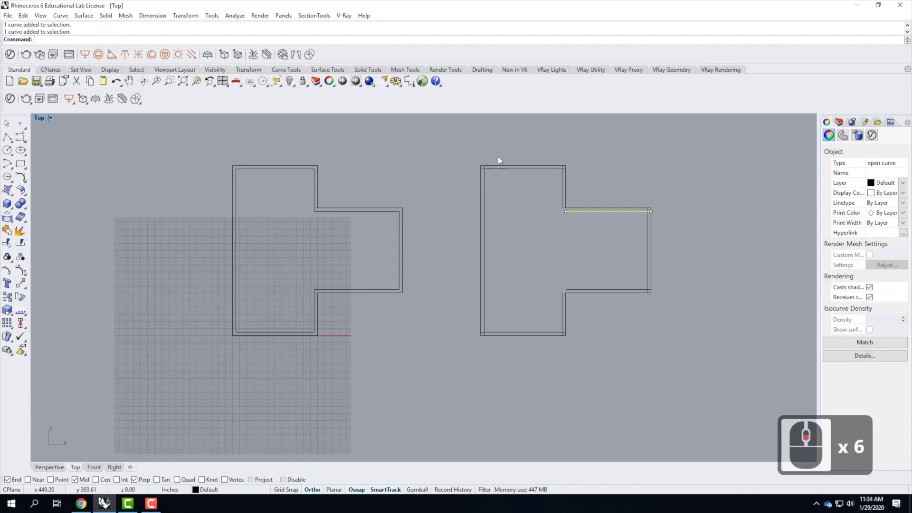
Step: Select the whole exploded copy and view the OpenGL settings in Rhino Options, leaving them without changes
drag(448, 137, 694, 354)
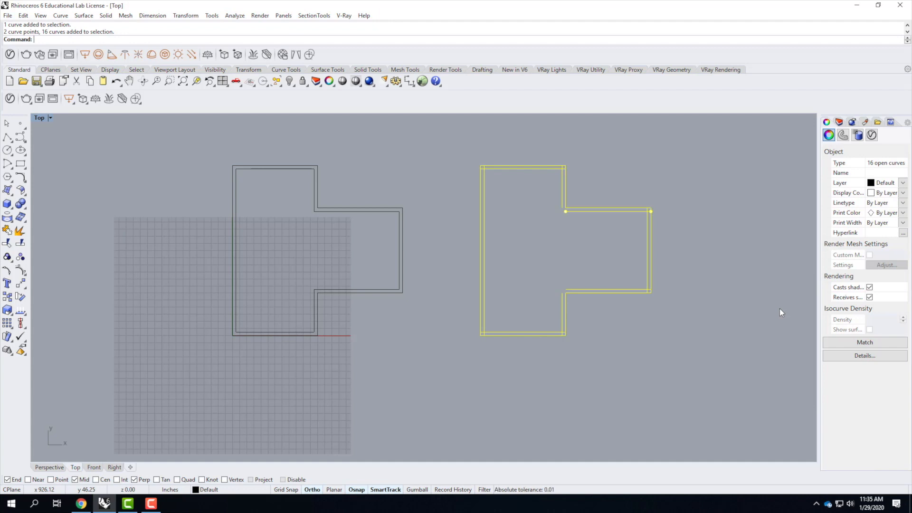
click(212, 15)
click(221, 227)
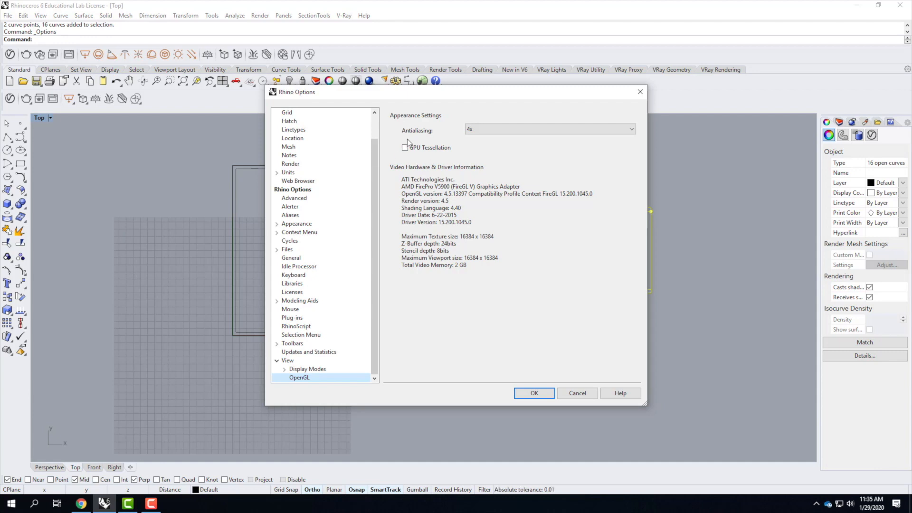
click(578, 393)
Step: Delete the exploded copy together with all of its offset curves
click(455, 143)
drag(455, 143, 703, 402)
key(Delete)
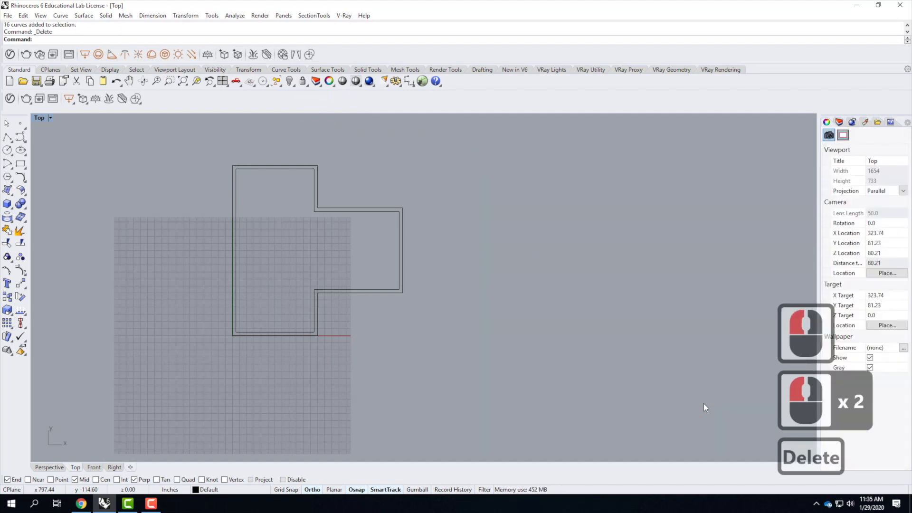
Step: Select the outer and inner outlines of the remaining building in turn to check that each is one closed curve
scroll(193, 250, up, 2)
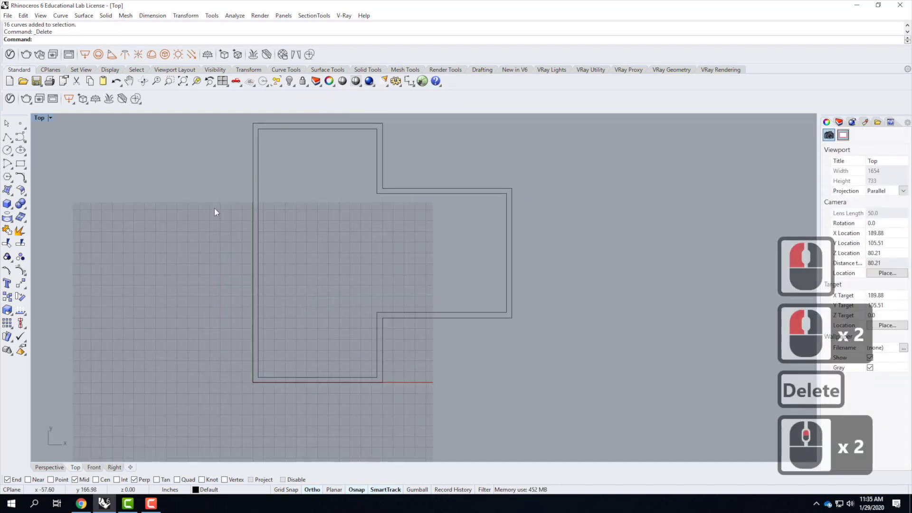
click(258, 149)
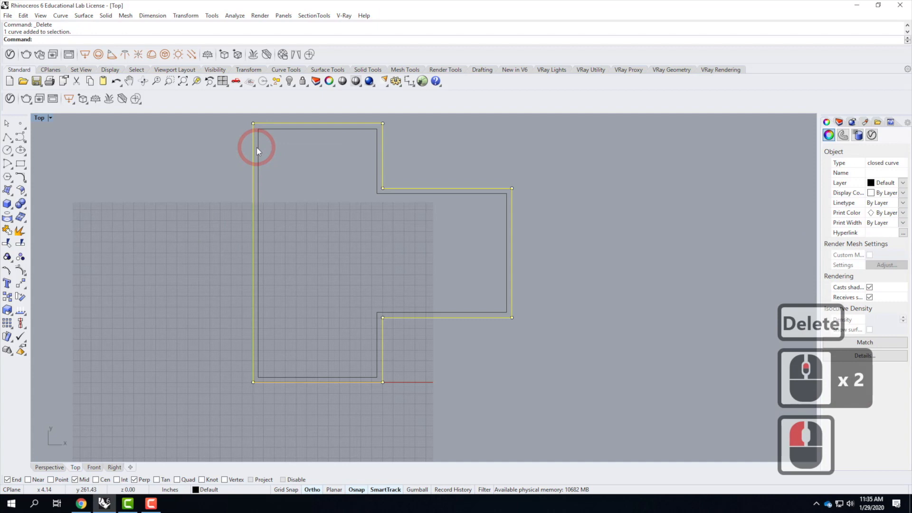
click(260, 150)
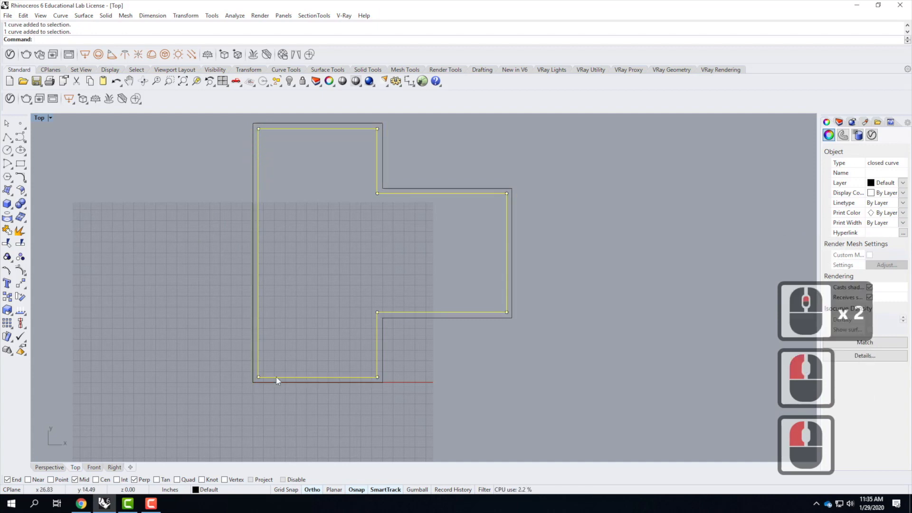
scroll(275, 377, down, 2)
scroll(301, 233, up, 4)
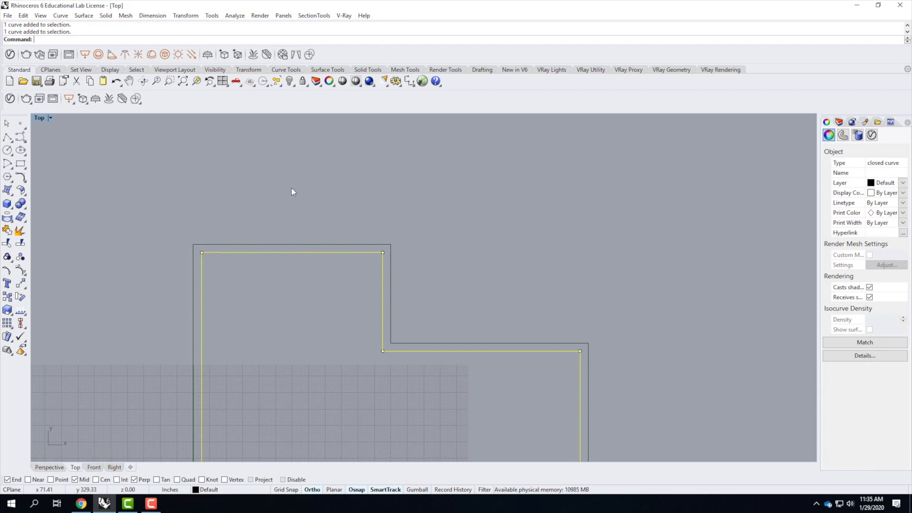
click(175, 181)
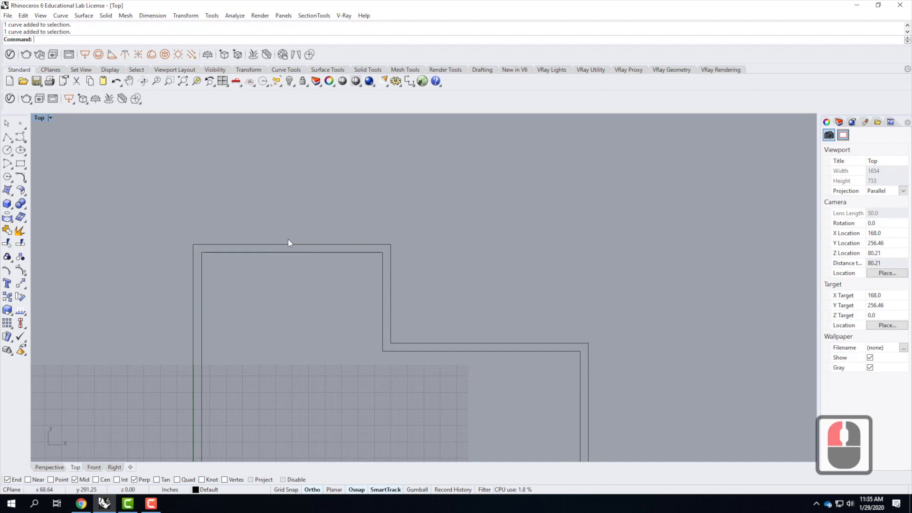
Step: Draw a polyline across the top wall from the outer edge's midpoint to the inner edge's midpoint
click(8, 138)
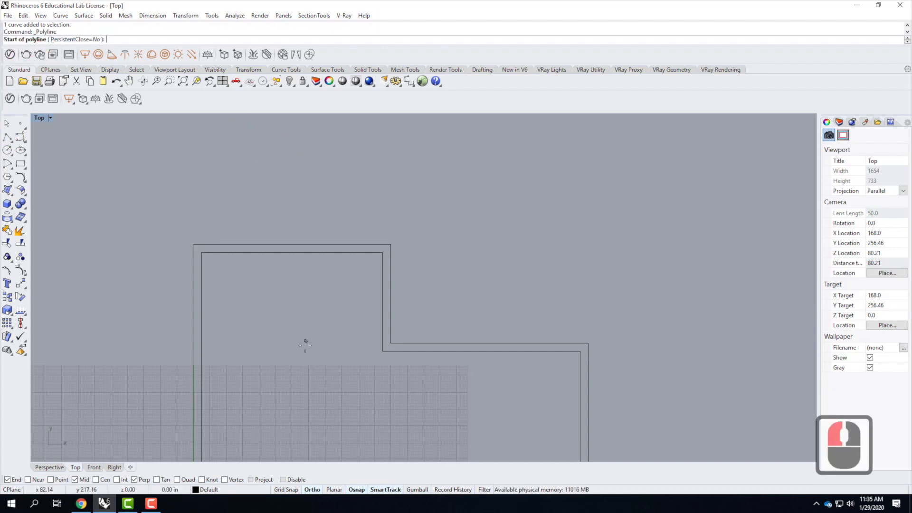
click(293, 258)
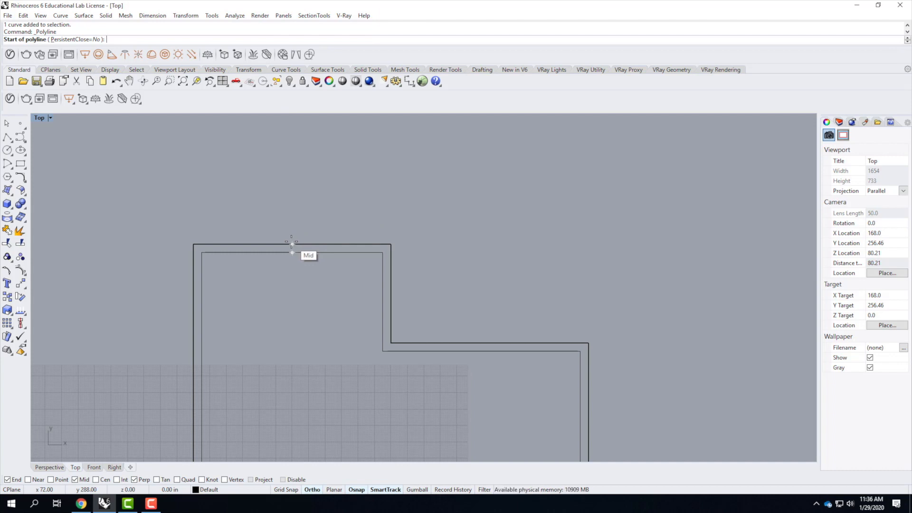
click(291, 244)
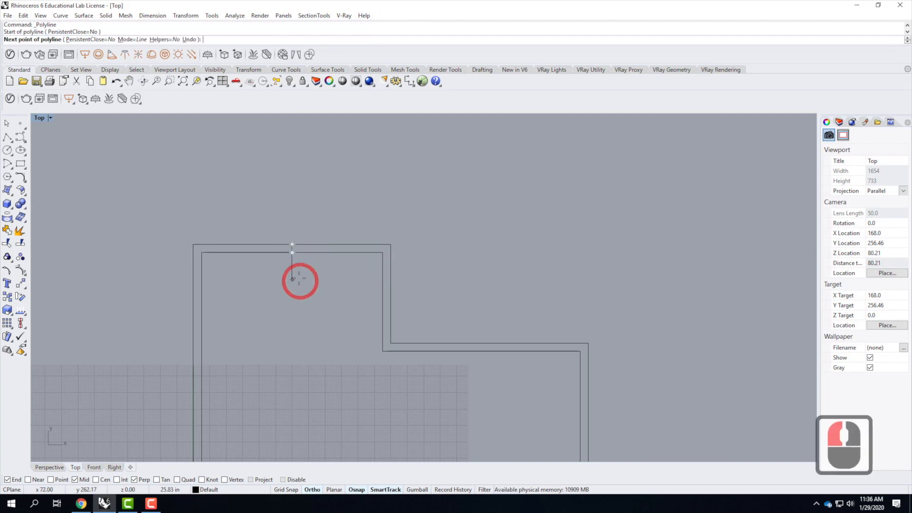
click(292, 252)
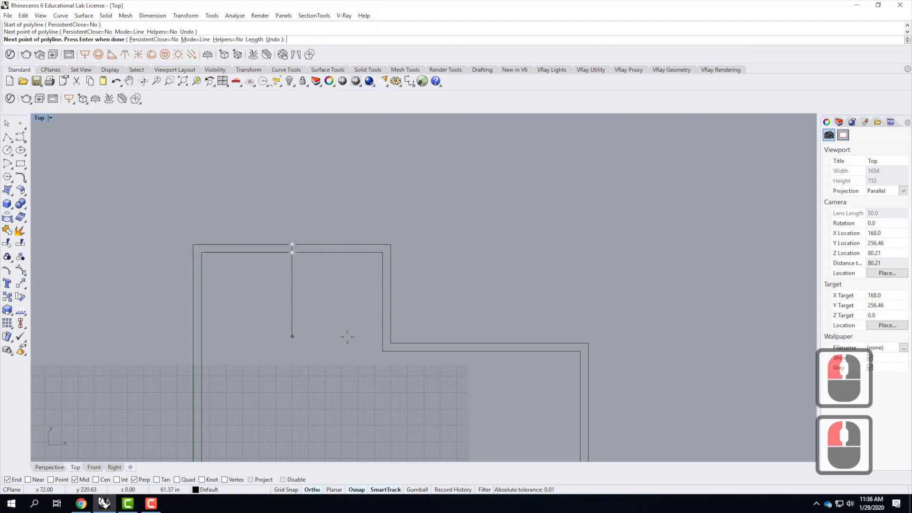
key(Return)
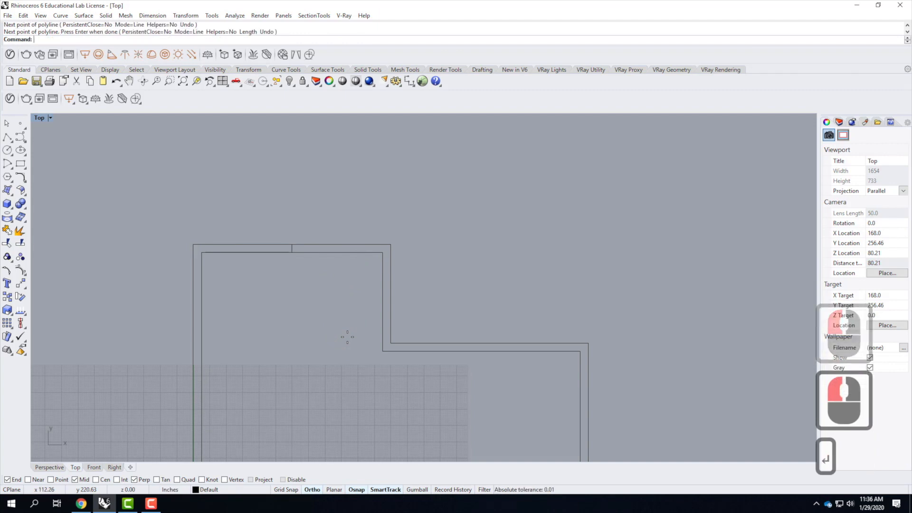
Step: Draw a vertical test line with the Line tool outside the building's upper-left corner and delete it
click(9, 140)
click(10, 141)
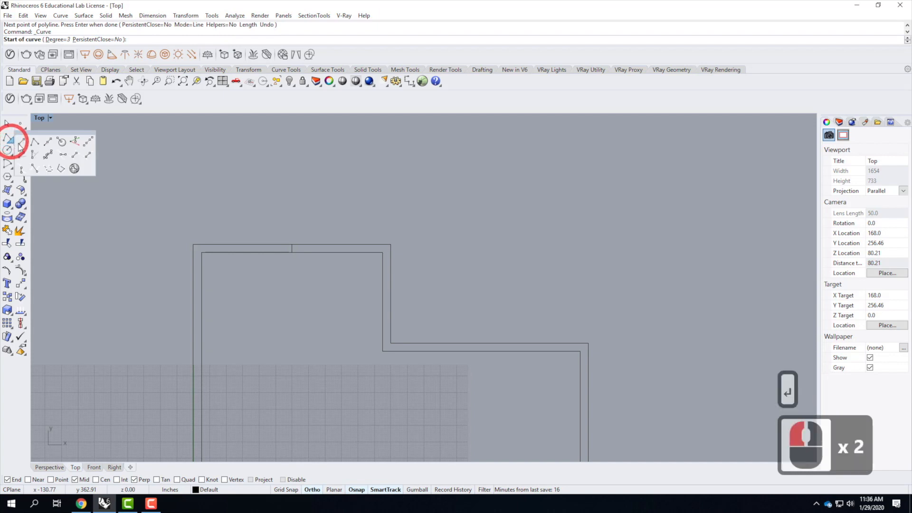
click(21, 142)
click(133, 197)
click(139, 242)
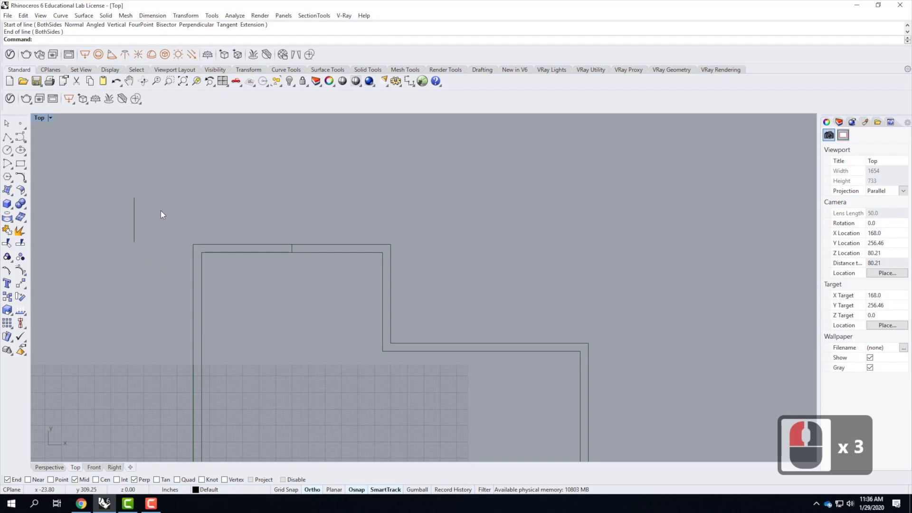
click(132, 190)
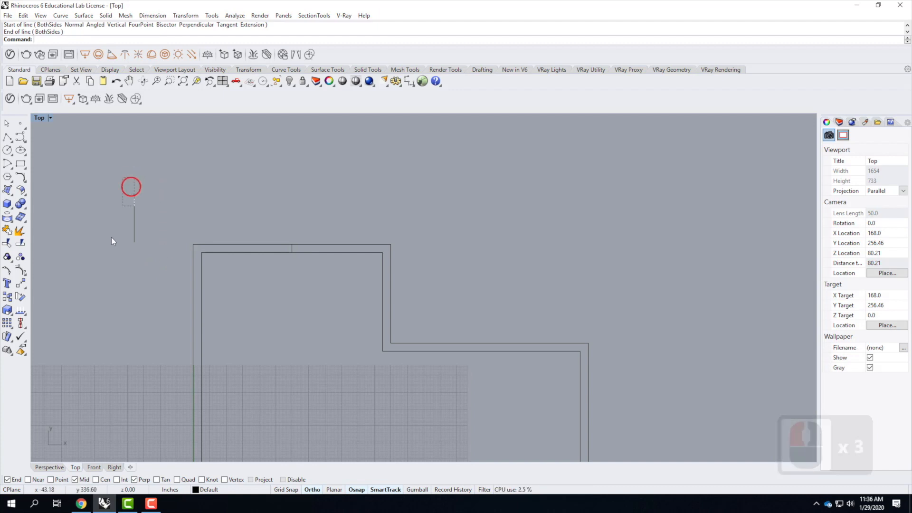
key(Delete)
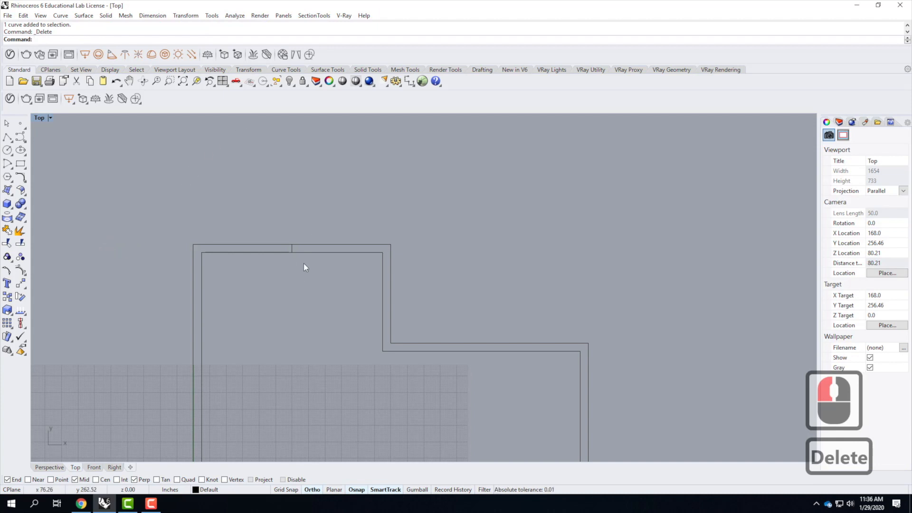
Step: Select the short centre line across the top wall to examine it, and clear the selection
scroll(288, 258, up, 5)
click(263, 248)
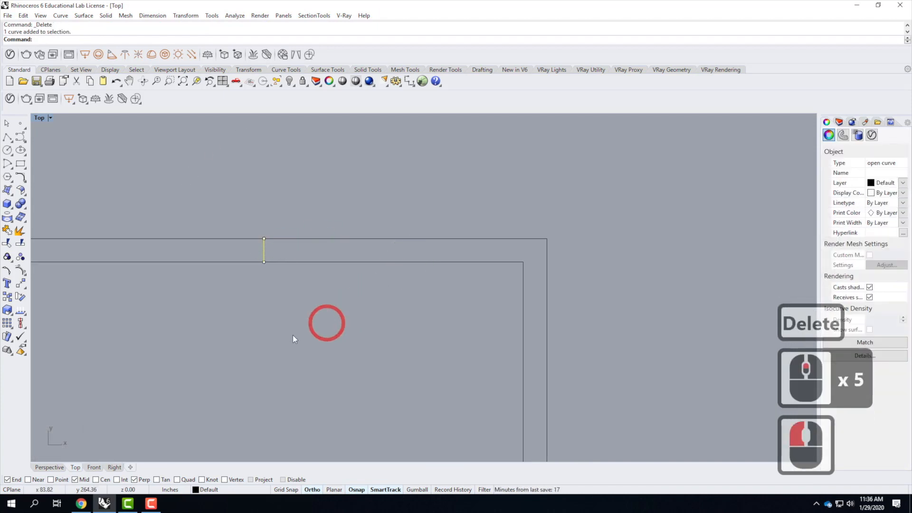
scroll(245, 335, down, 3)
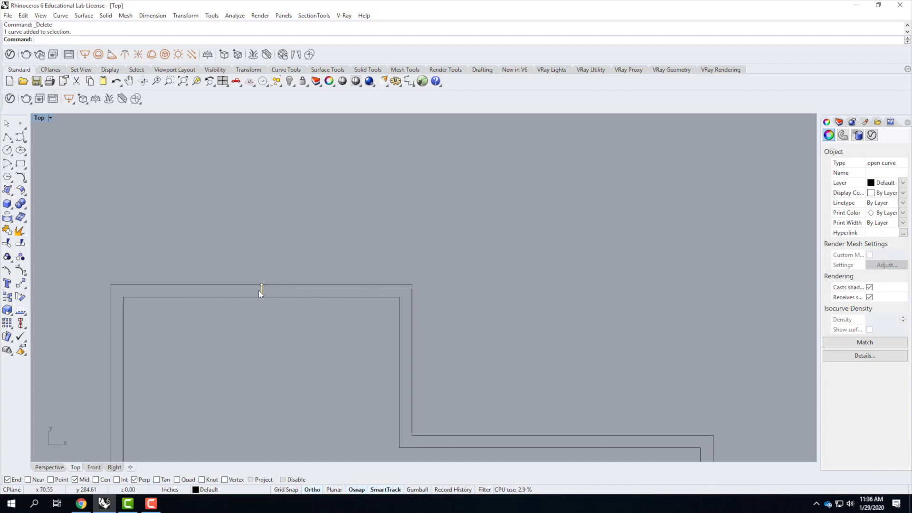
click(259, 258)
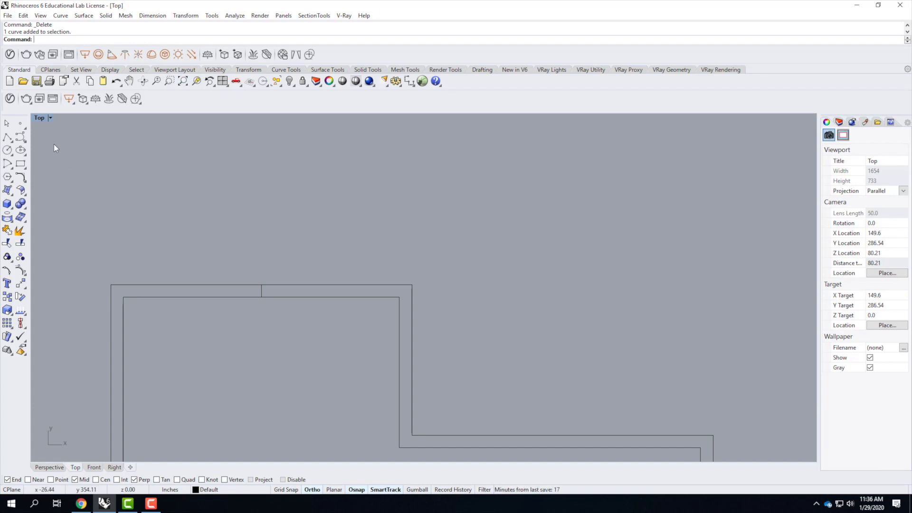
Step: Start offsetting a curve and set the offset distance to 0.5*3'
click(60, 15)
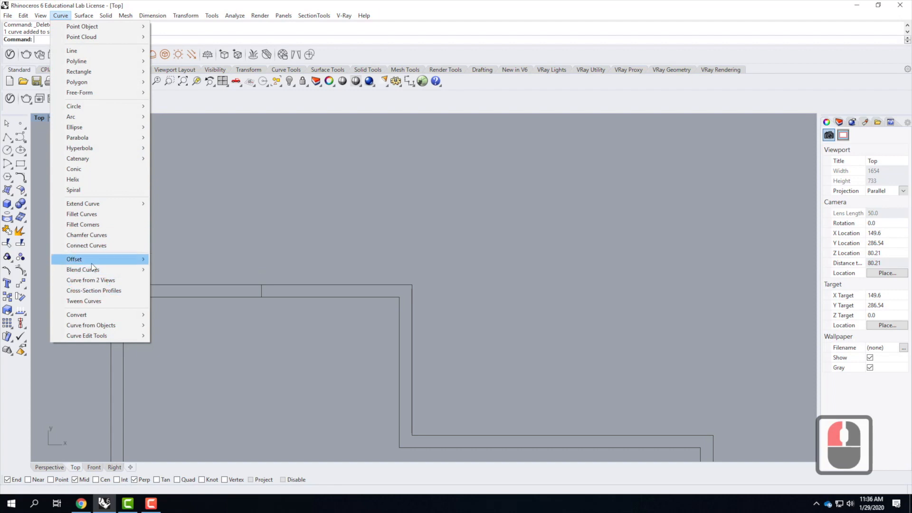
mouse_move(94, 261)
click(156, 260)
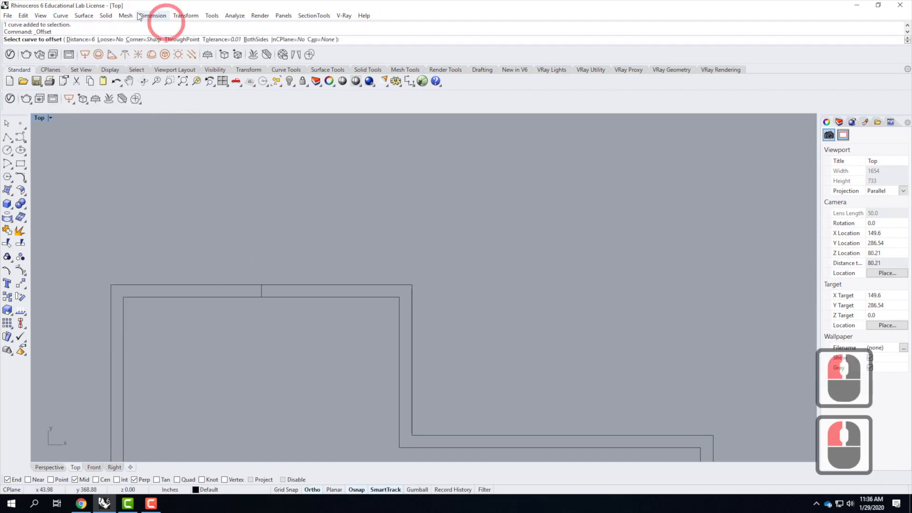
click(82, 39)
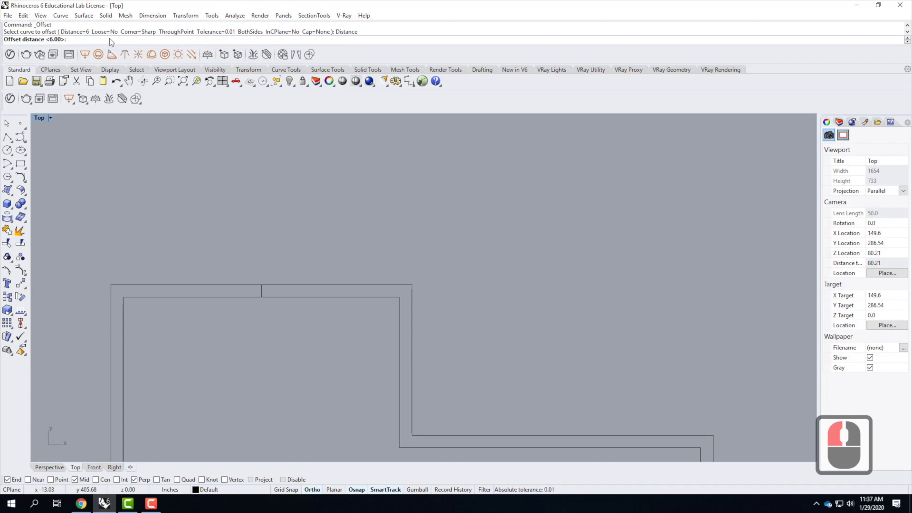
text(18)
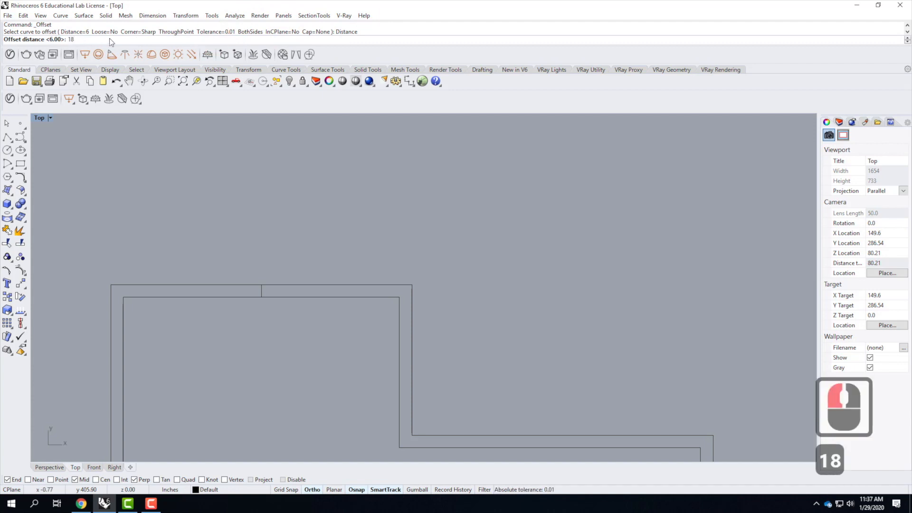
key(BackSpace)
key(BackSpace)
key(BackSpace)
text(1'6")
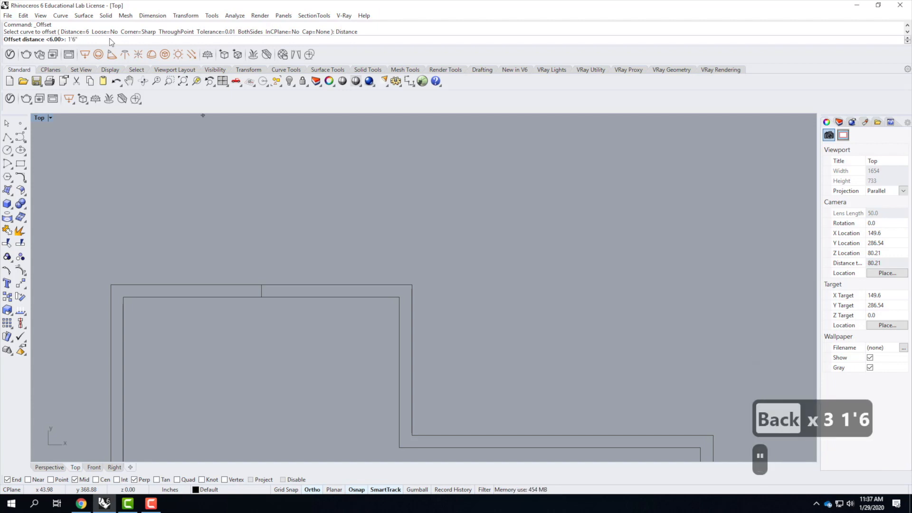
key(BackSpace)
key(BackSpace)
key(BackSpace)
key(BackSpace)
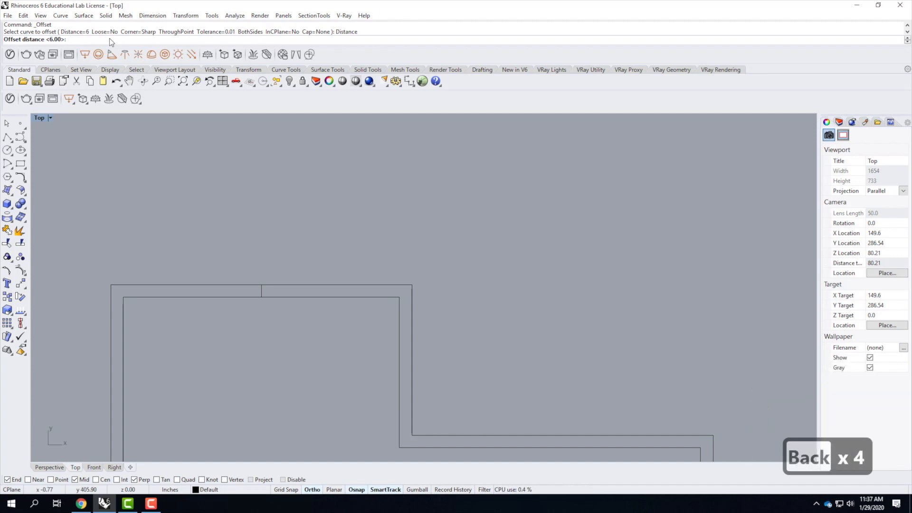
text(0.5)
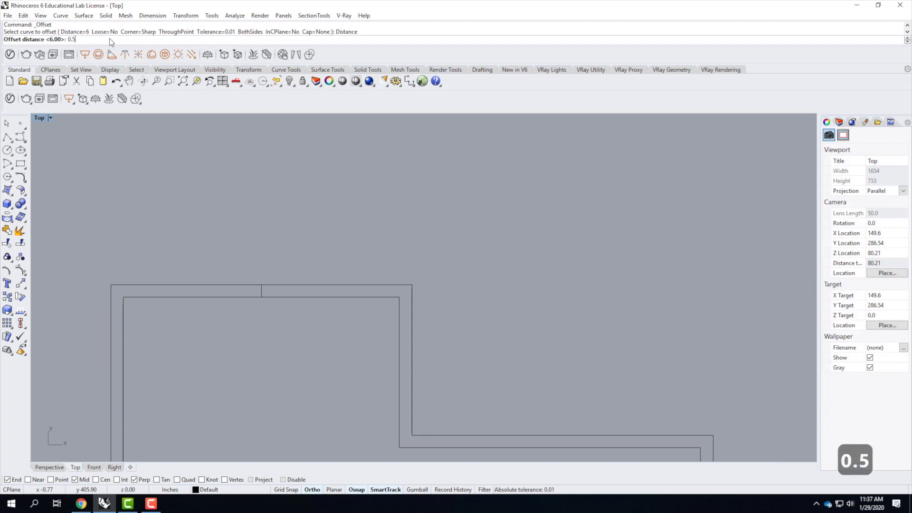
key(shift)
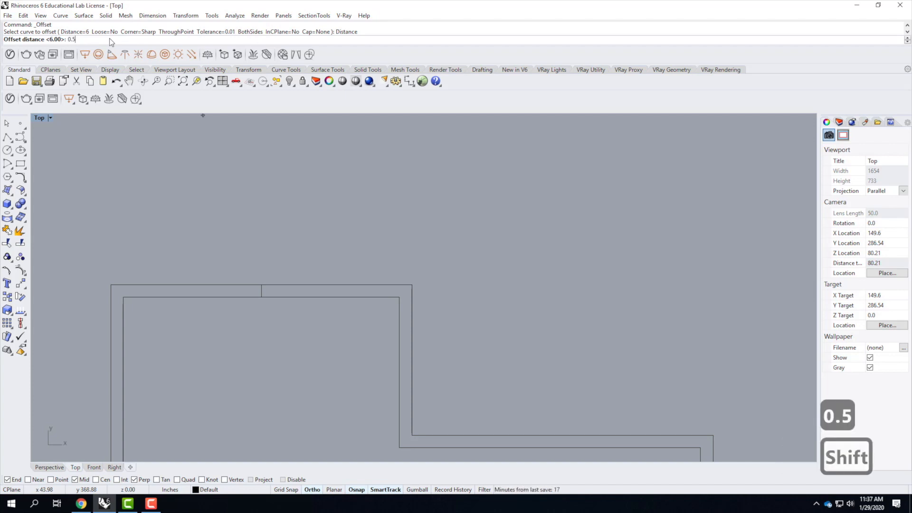
text(*3')
key(Return)
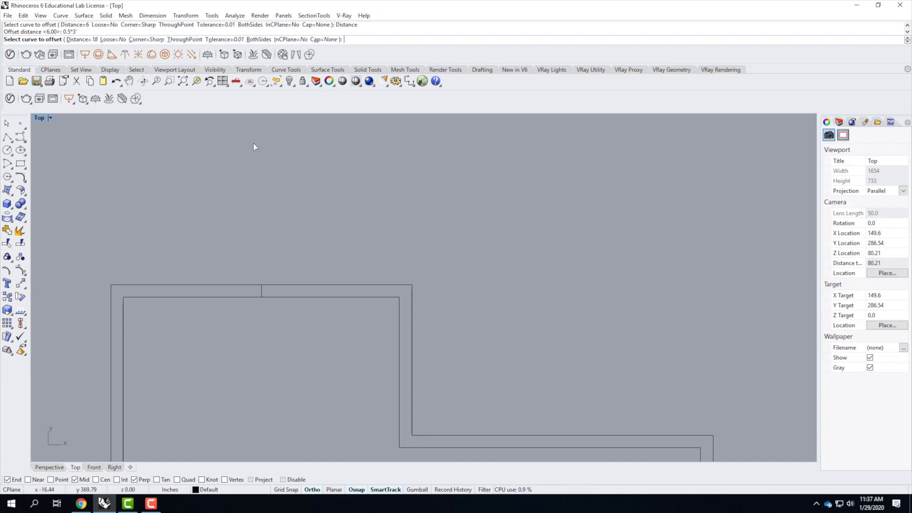
Step: Offset the centre line across the top wall 18 inches to each side in two separate operations, and undo both offsets
click(262, 290)
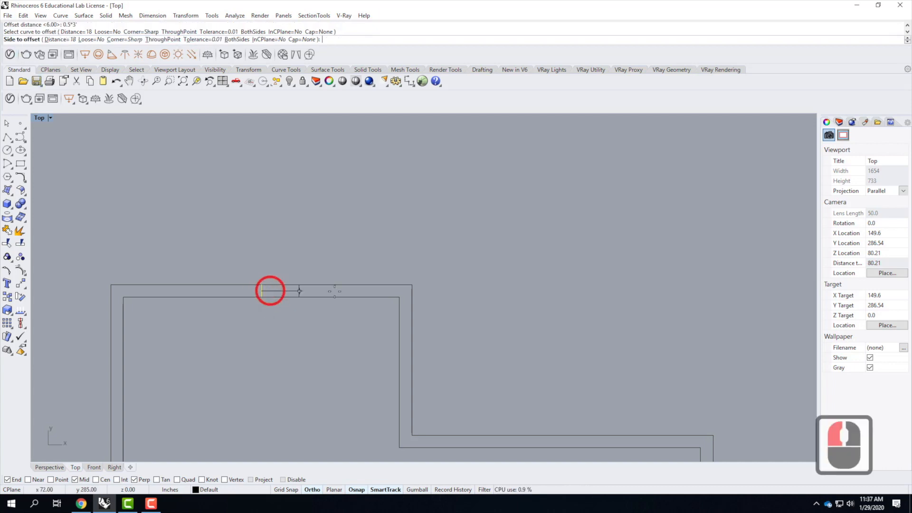
click(364, 299)
click(257, 294)
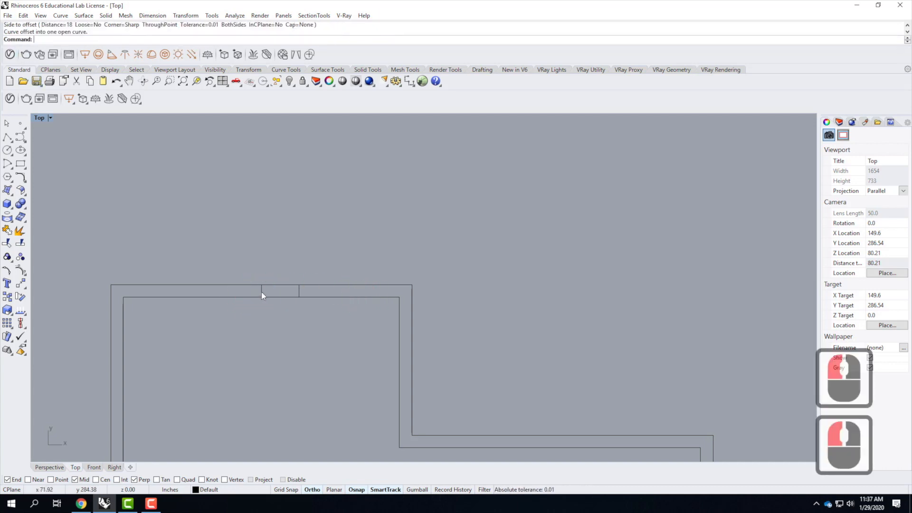
click(261, 293)
right_click(223, 314)
click(200, 320)
click(235, 301)
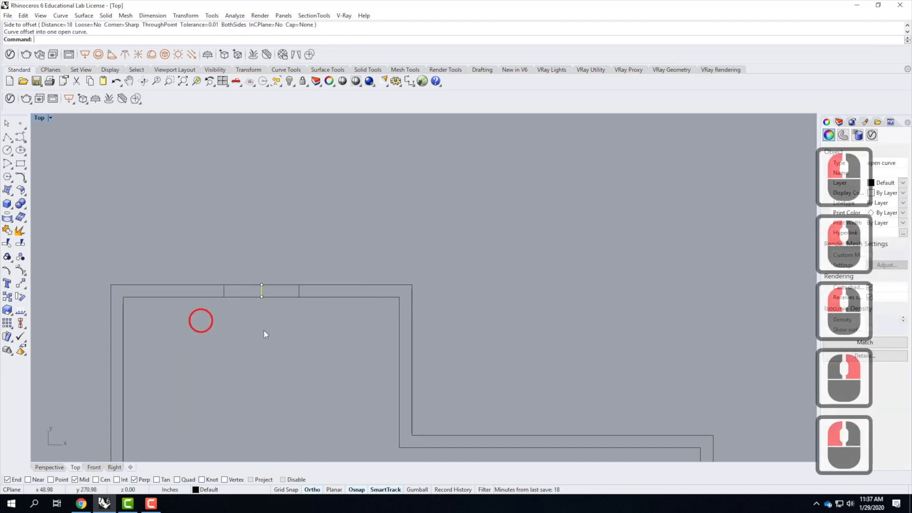
key(ctrl+z)
key(ctrl+z)
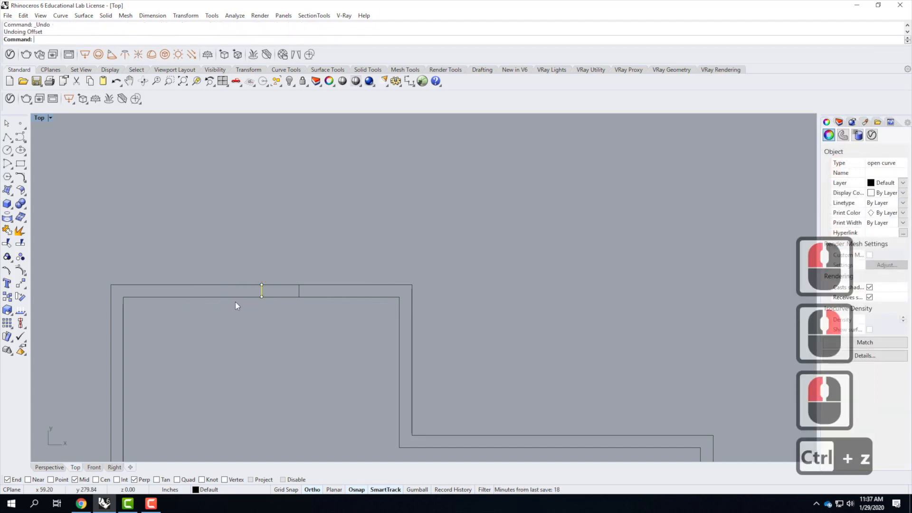
Step: Offset the top wall's centre line 18 inches to both sides at once using the BothSides option
right_click(152, 190)
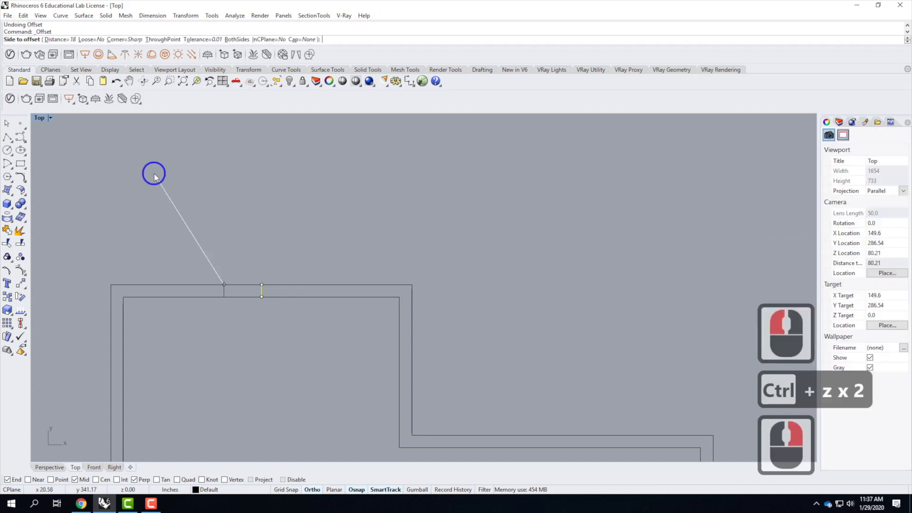
click(233, 40)
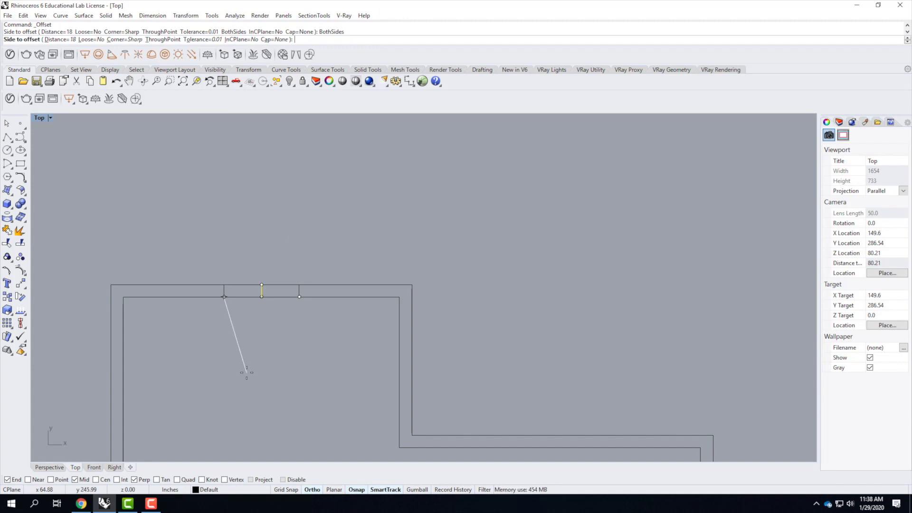
click(248, 375)
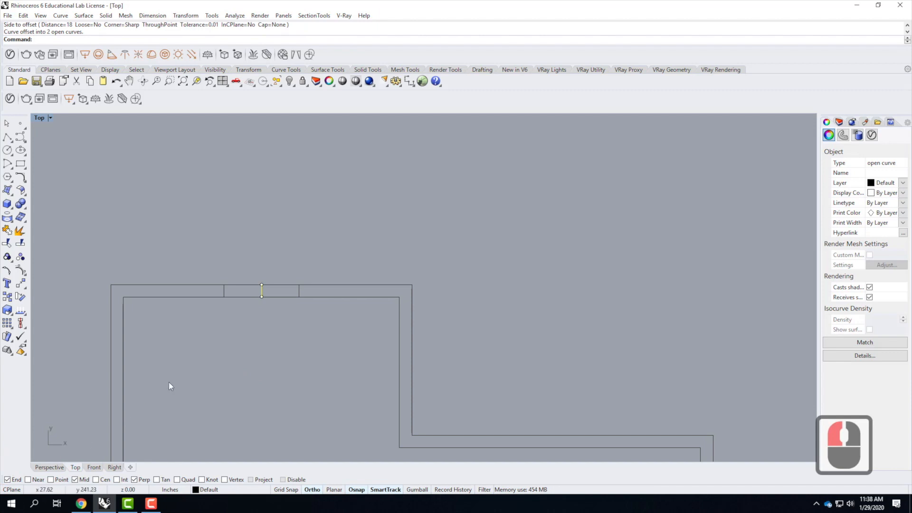
Step: Delete the original centre line between the two offset lines in the top wall
click(263, 347)
click(269, 289)
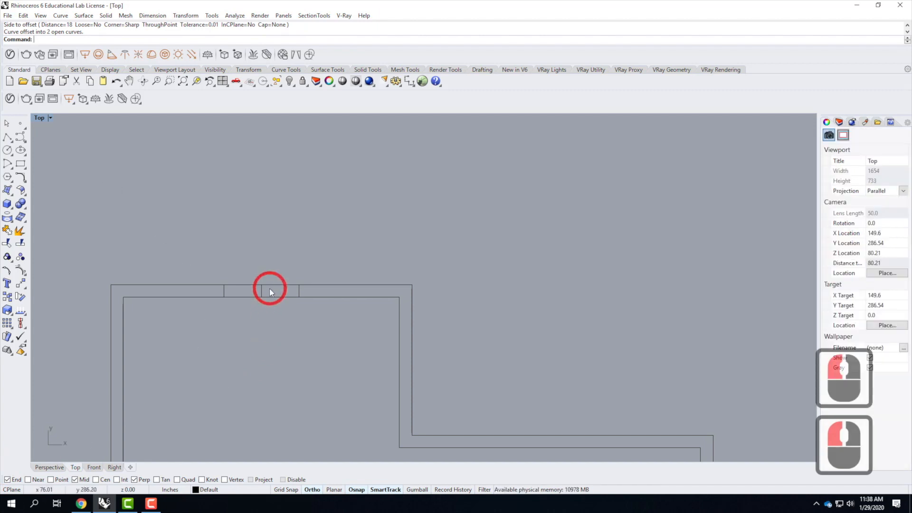
click(262, 291)
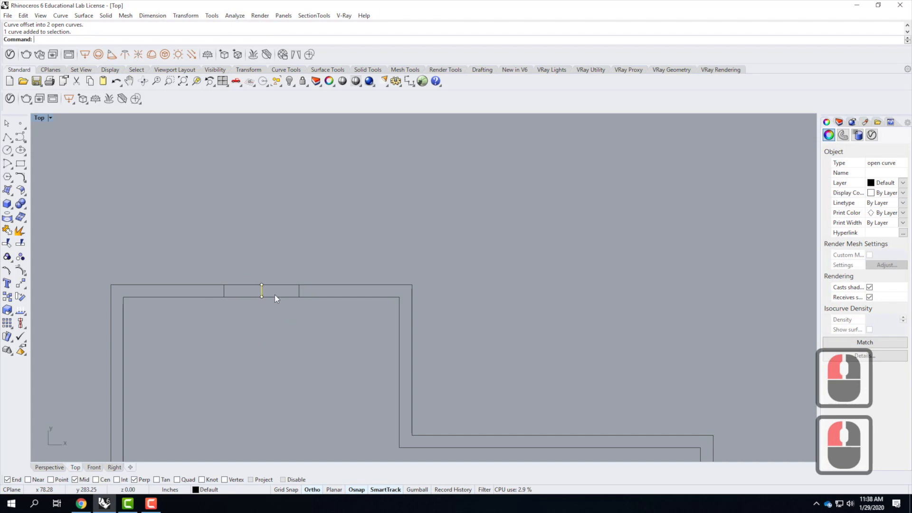
key(Delete)
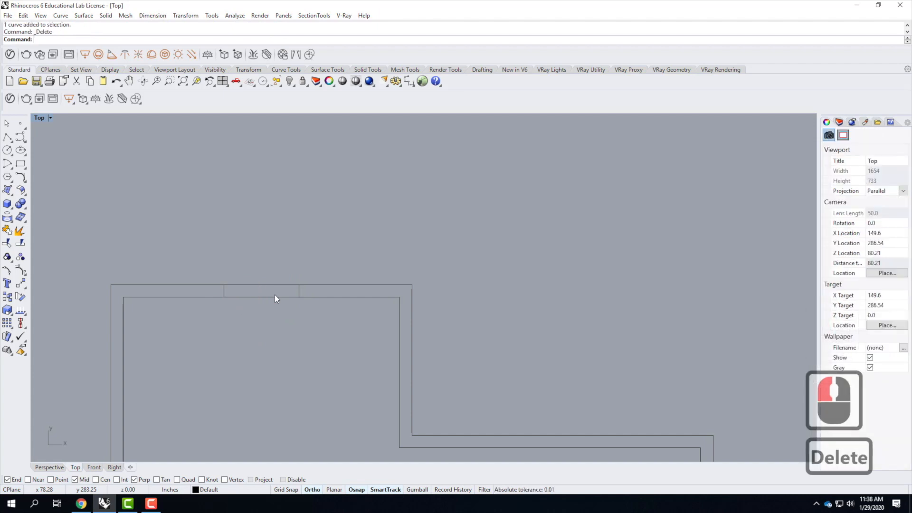
Step: Select the two offset lines in the top wall in turn to examine them, and clear the selection
click(224, 291)
click(299, 289)
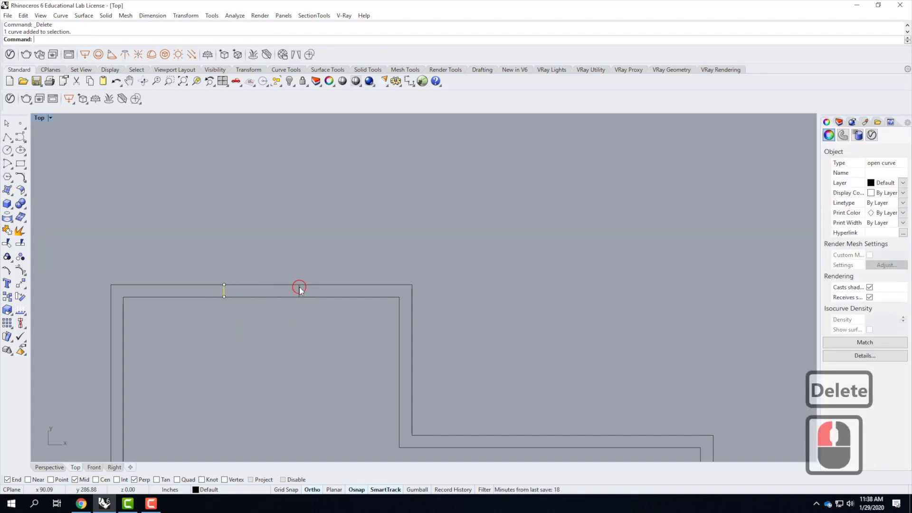
click(320, 422)
click(267, 346)
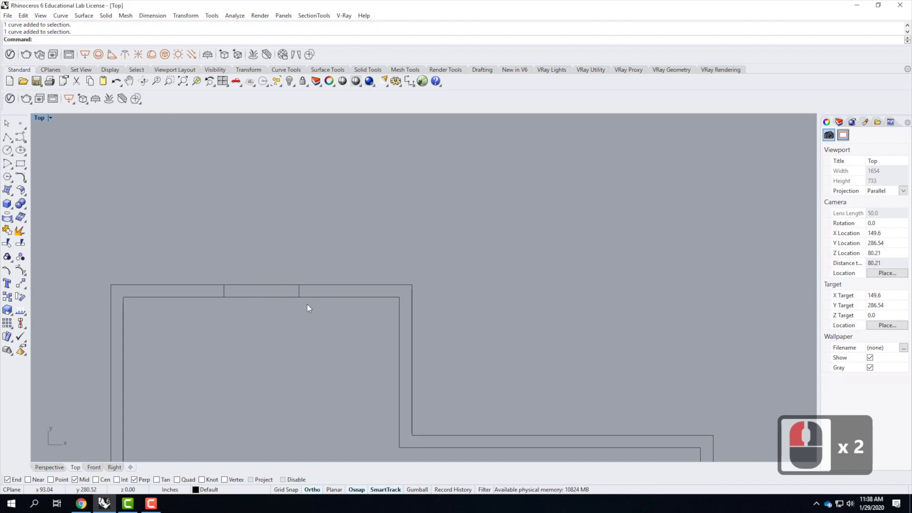
click(24, 16)
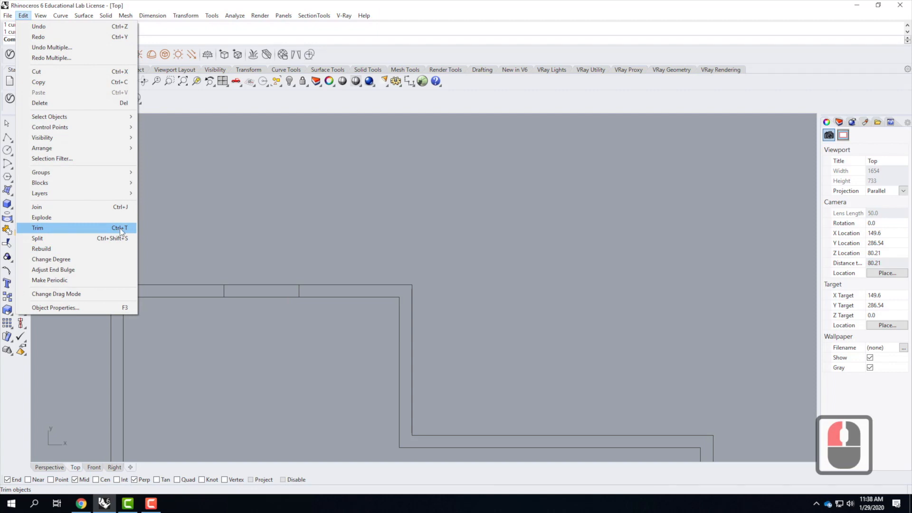
click(174, 224)
click(84, 126)
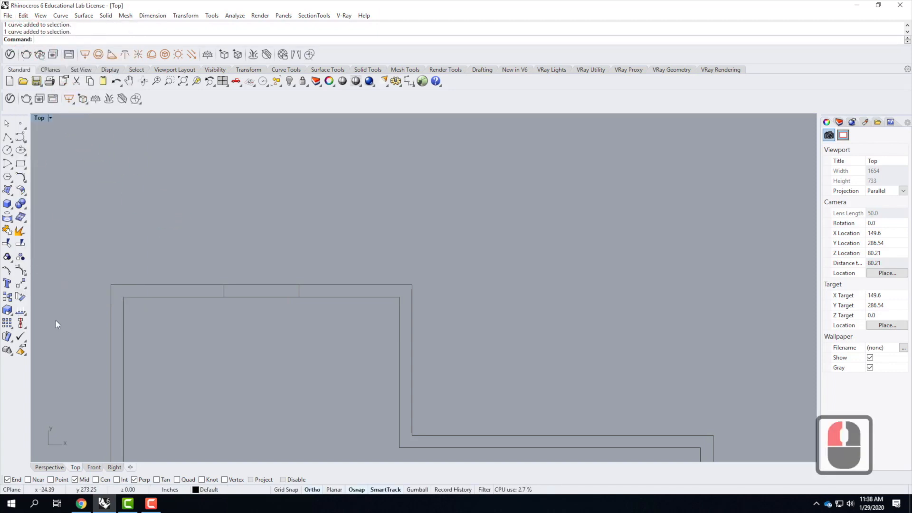
Step: Trim the outer and inner wall lines between the two offset lines, using those as cutting objects, and undo the trim
click(8, 244)
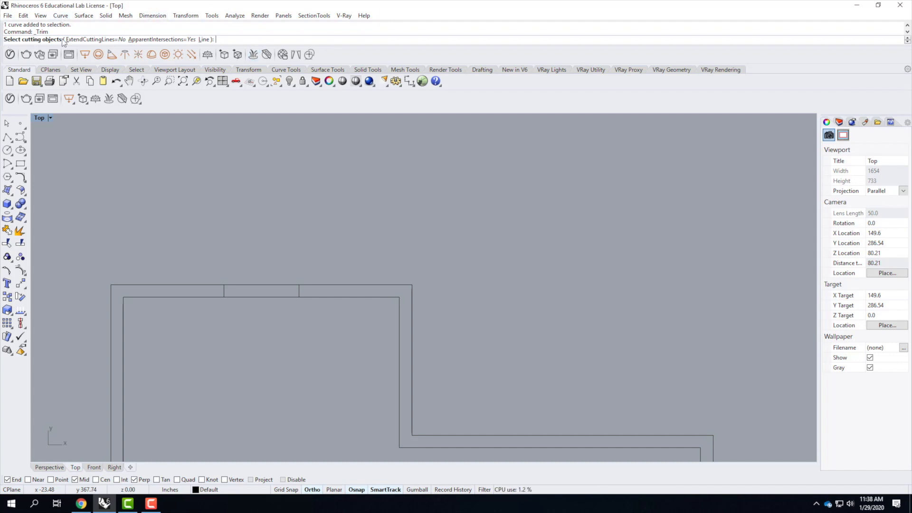
click(223, 290)
click(299, 290)
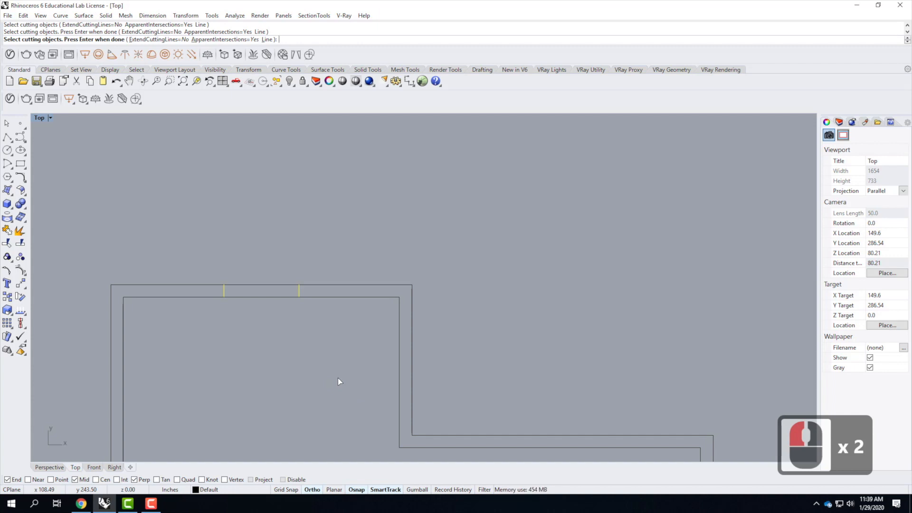
key(Return)
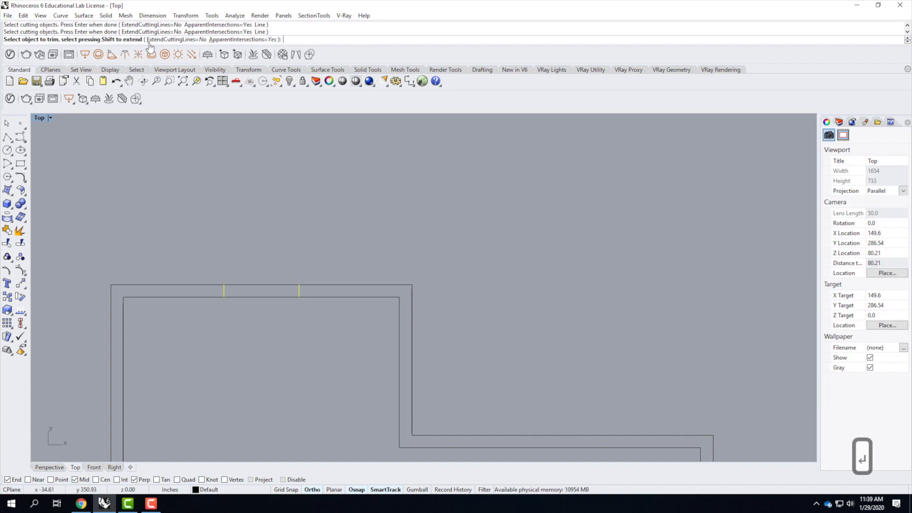
click(269, 287)
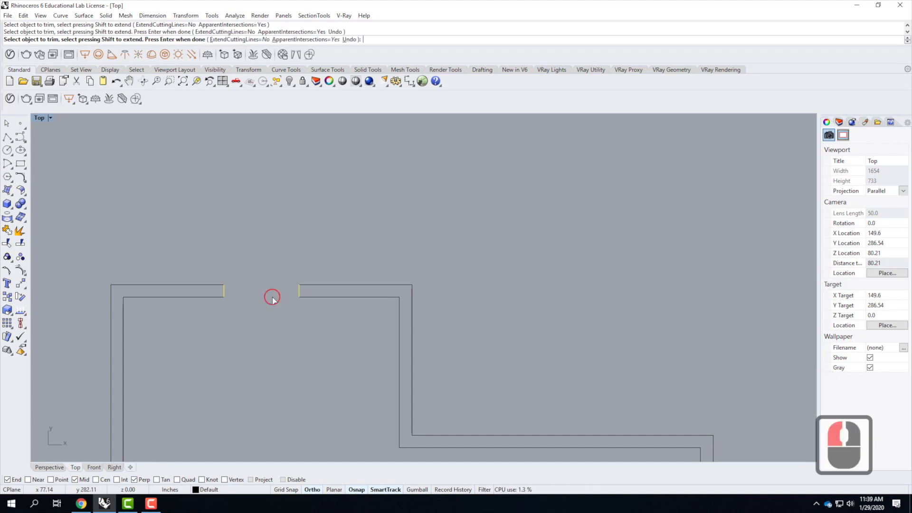
click(272, 297)
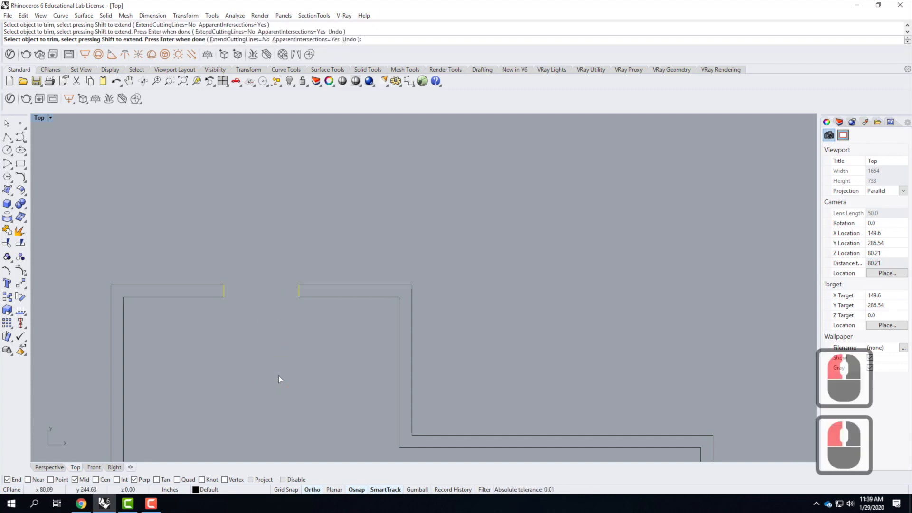
key(Return)
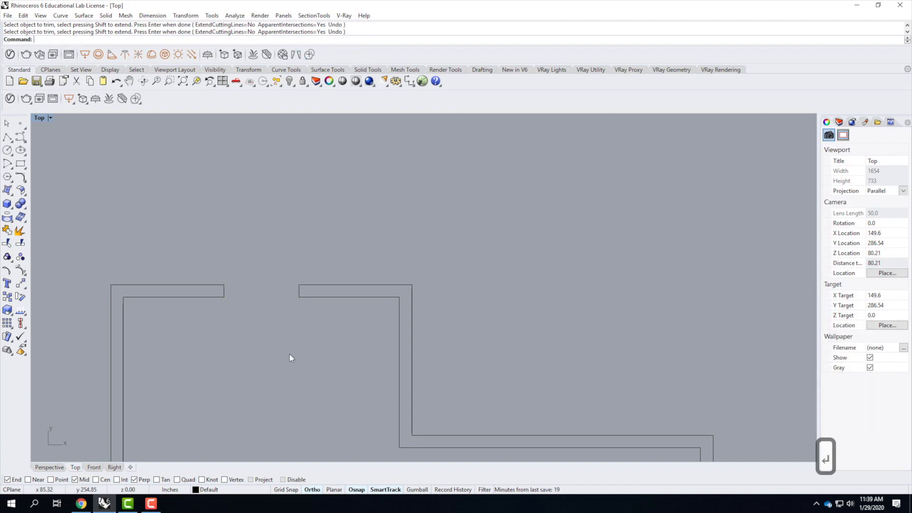
key(ctrl+z)
click(312, 320)
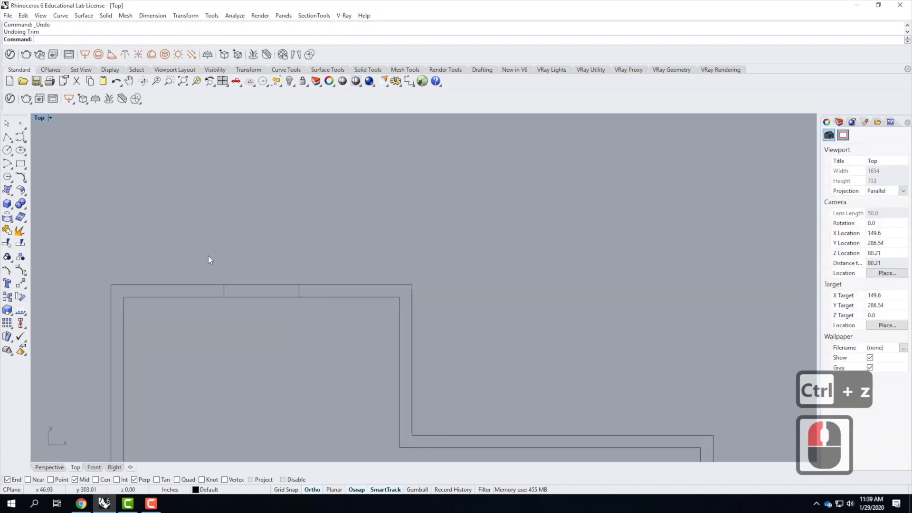
Step: Select both short offset lines in the top wall, first one by one and then with a window around them
click(224, 291)
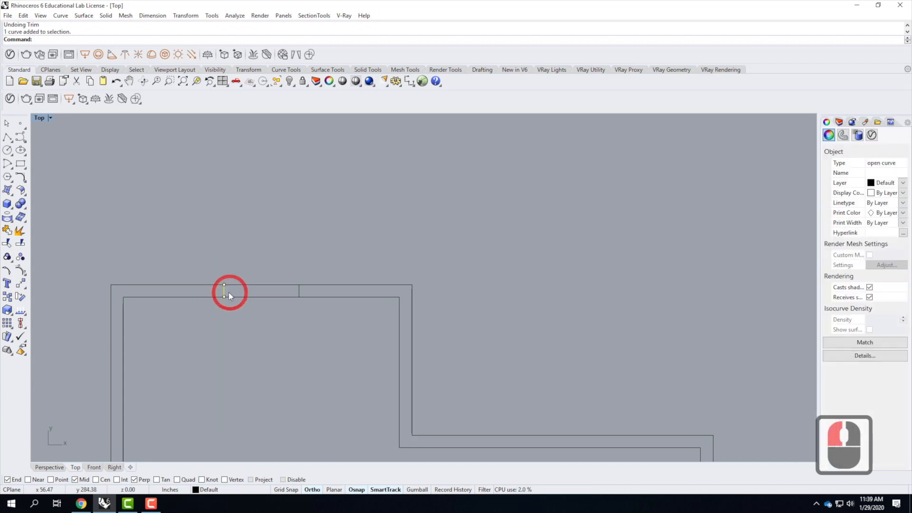
shift+click(299, 291)
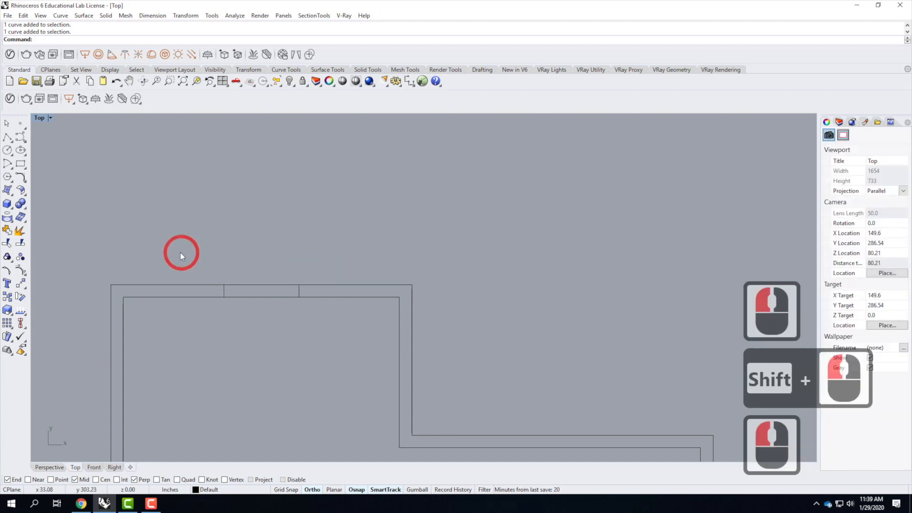
mouse_move(186, 241)
mouse_down()
mouse_move(241, 289)
mouse_move(352, 348)
mouse_up()
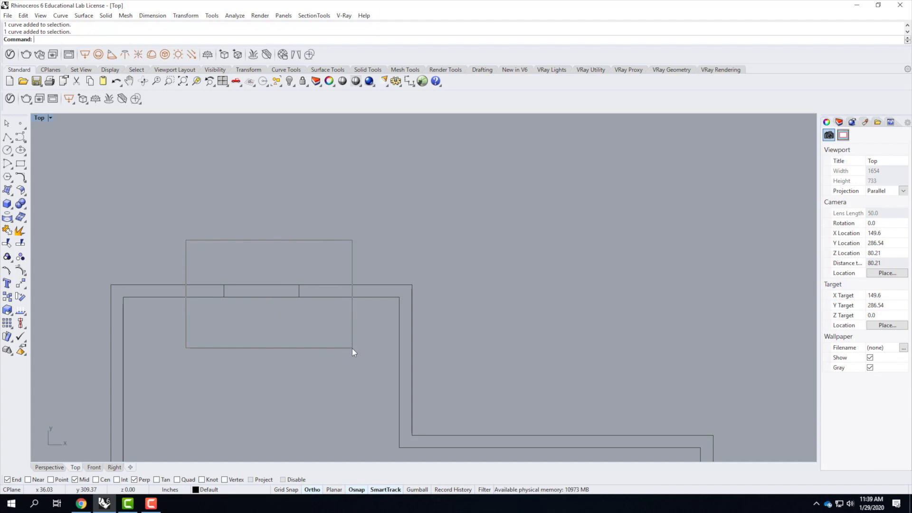
drag(352, 349, 352, 348)
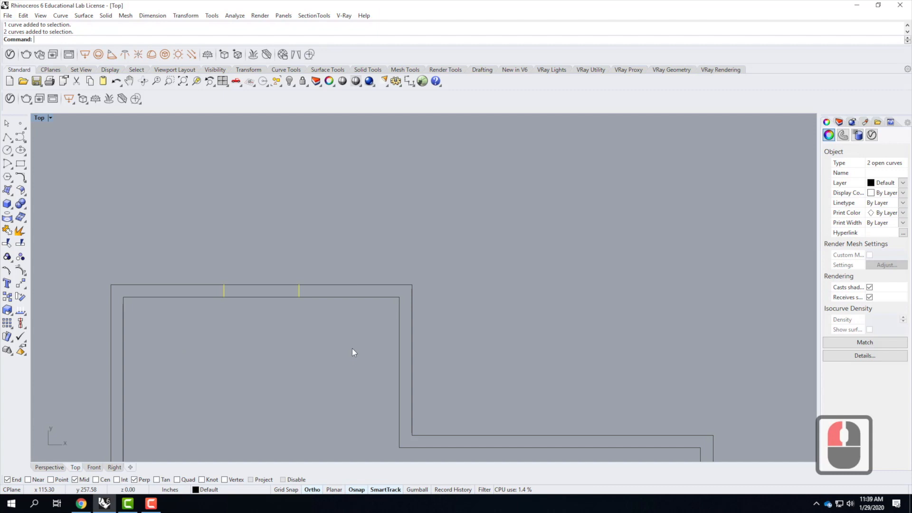
click(212, 242)
drag(181, 234, 351, 338)
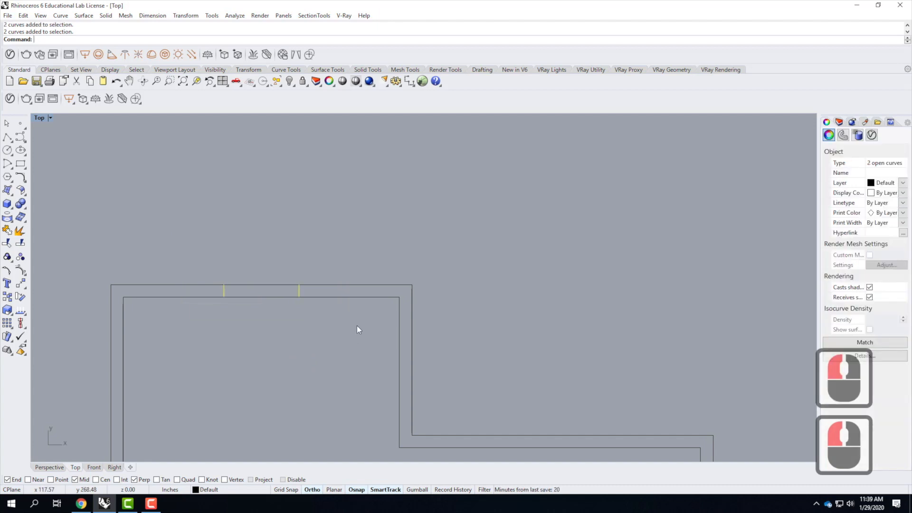
Step: Compare a crossing selection with an enclosing window selection around the two short lines in the top wall, and clear the selection
click(358, 226)
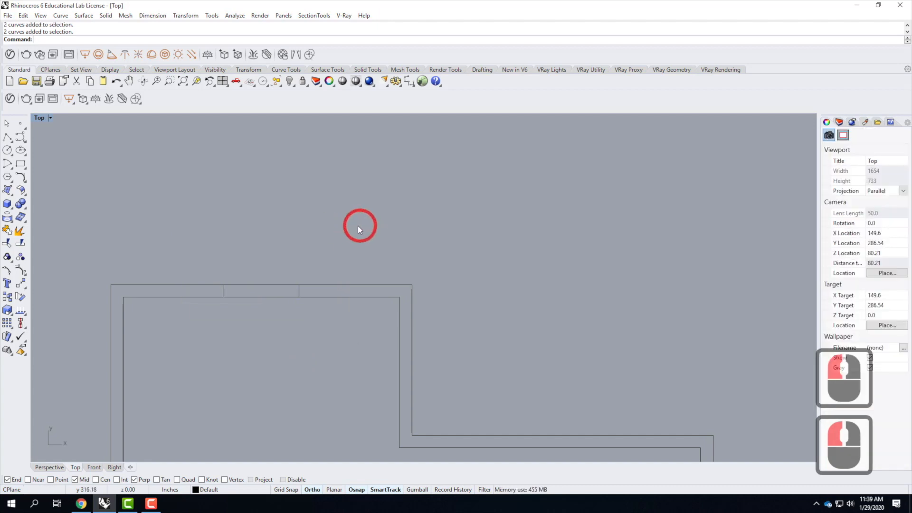
drag(352, 226, 186, 351)
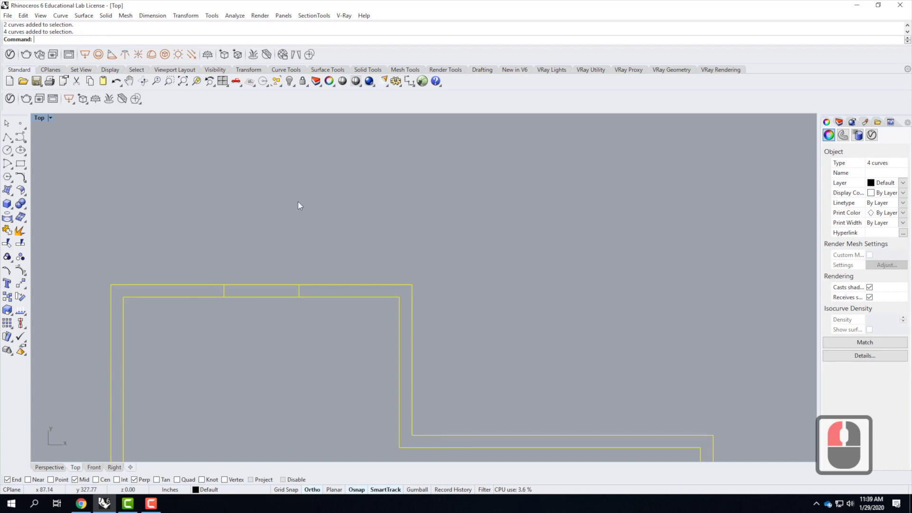
click(179, 278)
drag(175, 225, 338, 379)
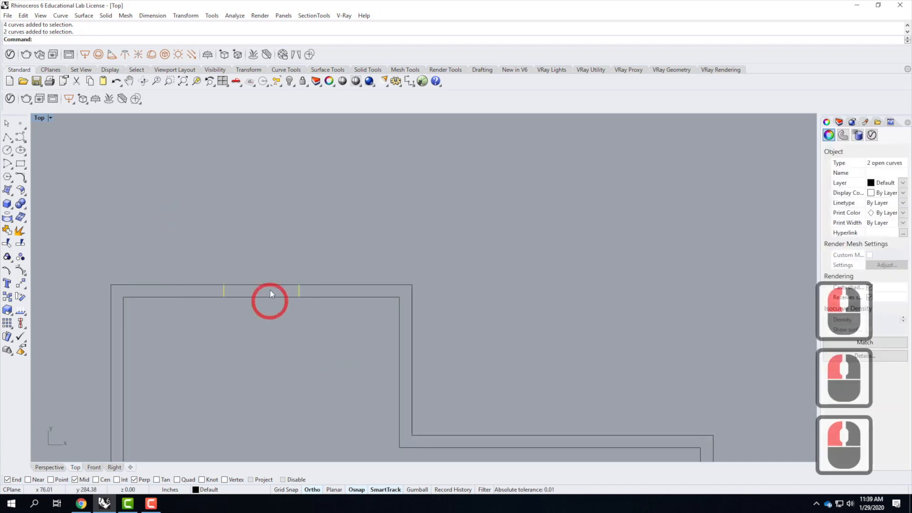
click(269, 237)
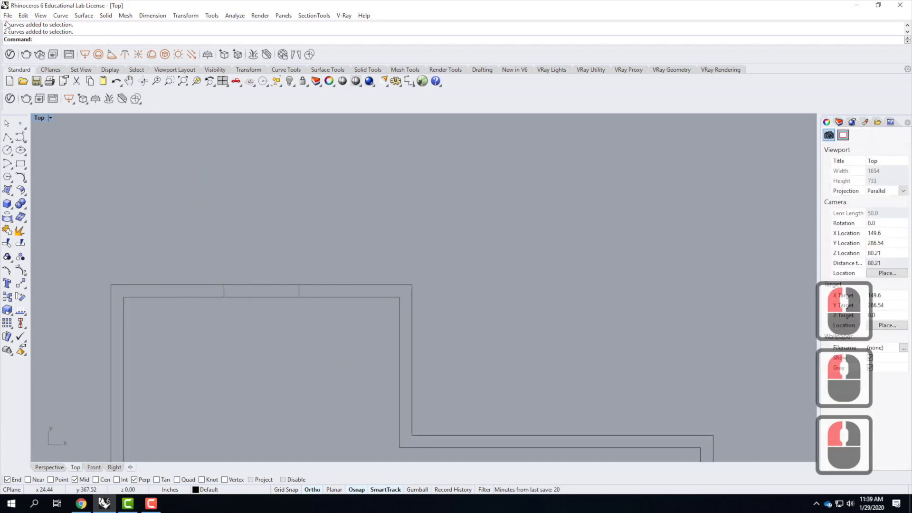
Step: Trim the outer and inner wall lines between the two short lines in the top wall, using those short lines as cutting objects
click(7, 230)
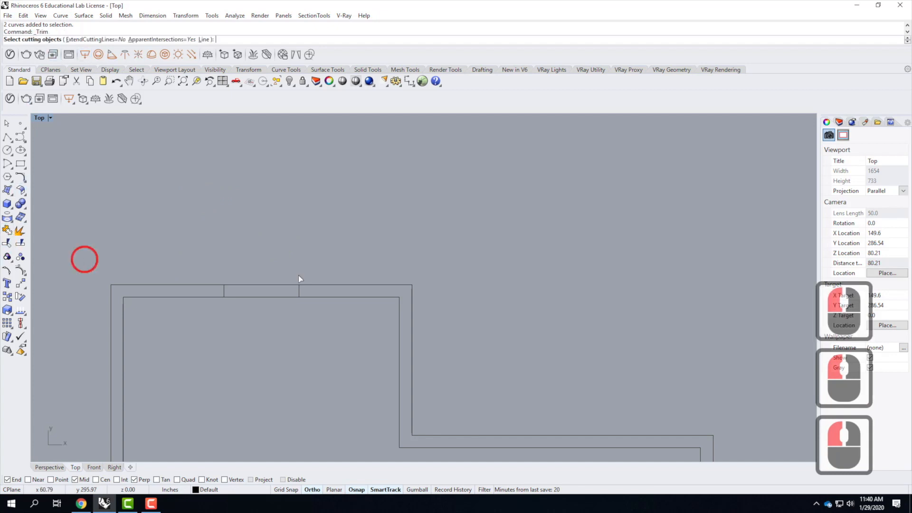
drag(187, 215, 366, 364)
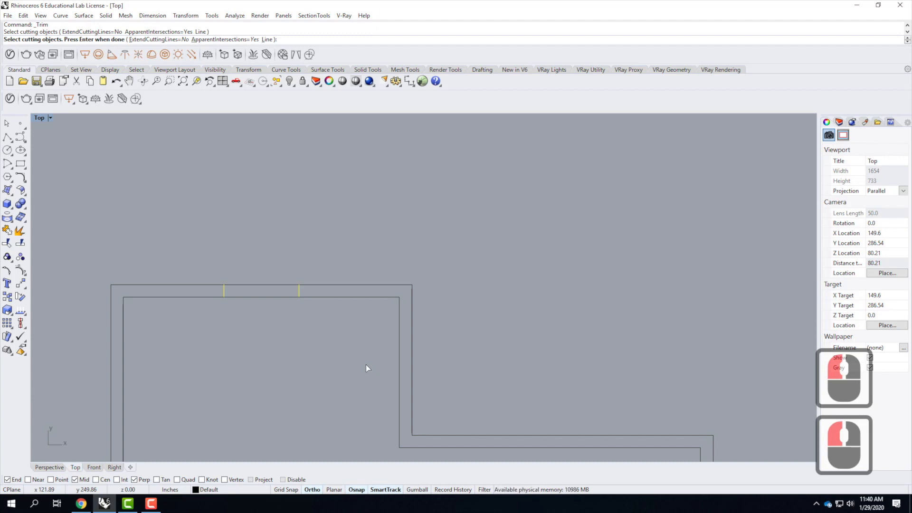
key(Return)
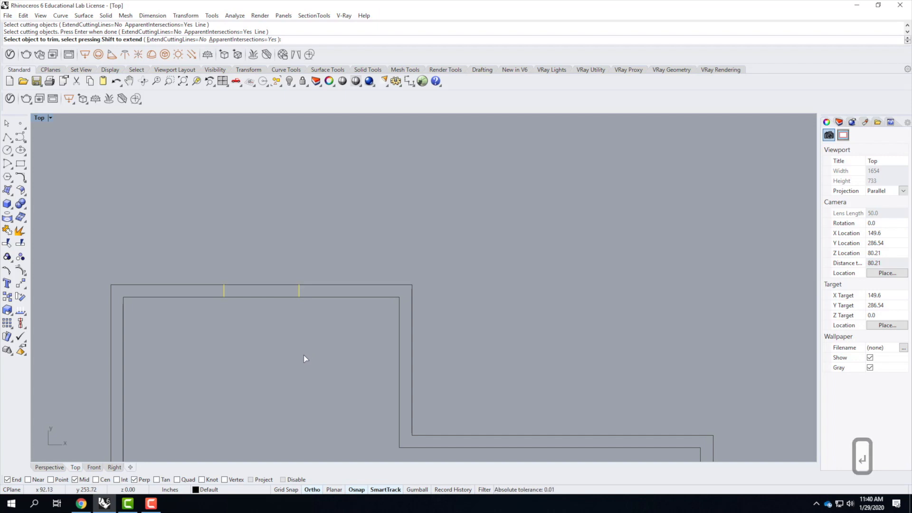
drag(285, 332, 237, 259)
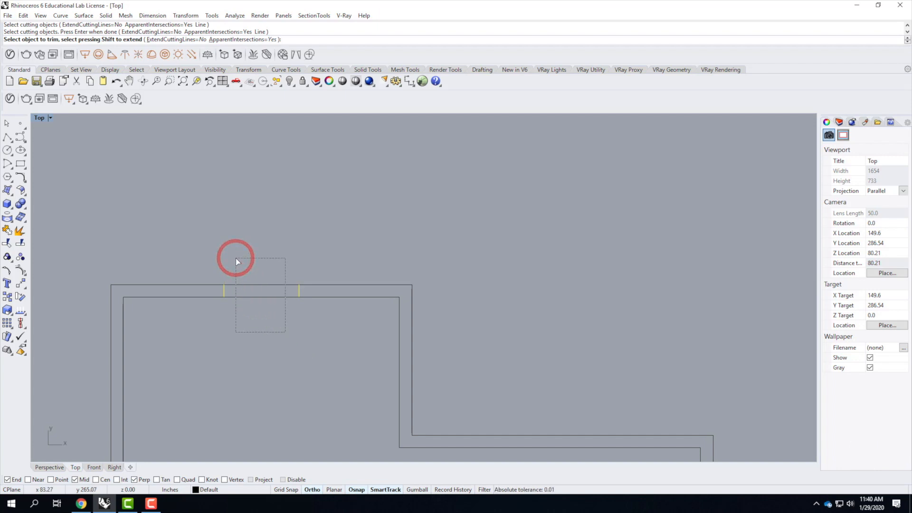
drag(236, 259, 236, 259)
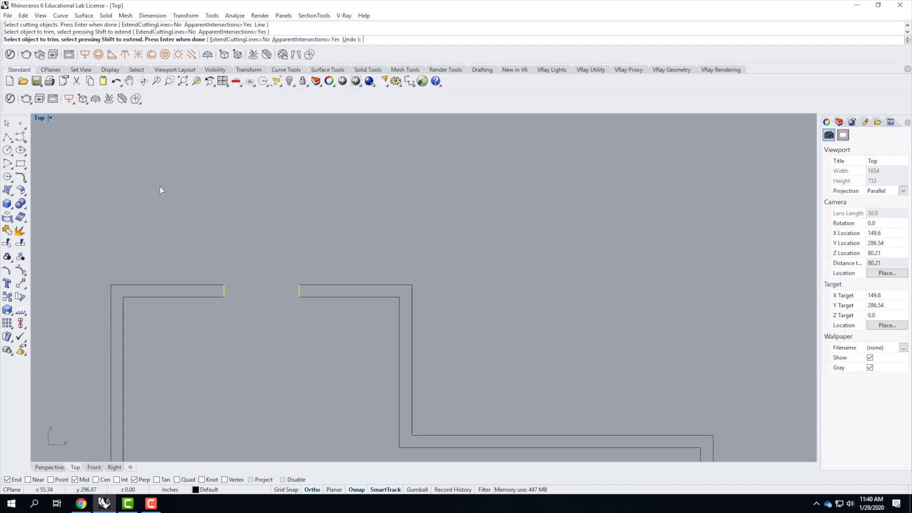
key(Return)
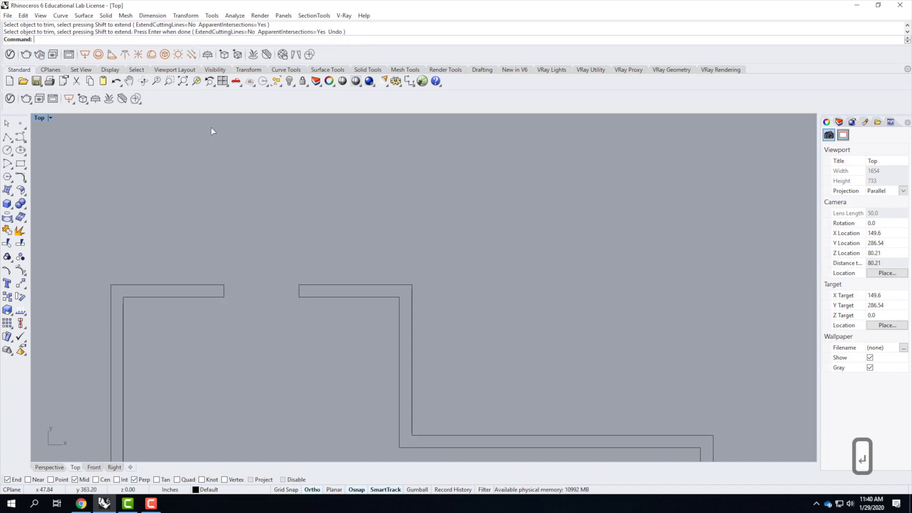
Step: Select the outer and inner wall outlines with the two short end lines at the opening, and join all four curves
click(224, 291)
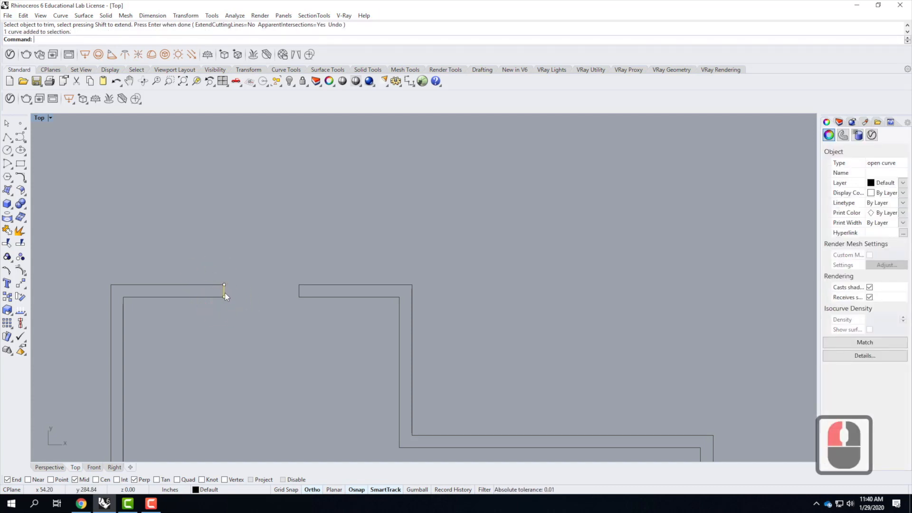
click(209, 297)
click(197, 284)
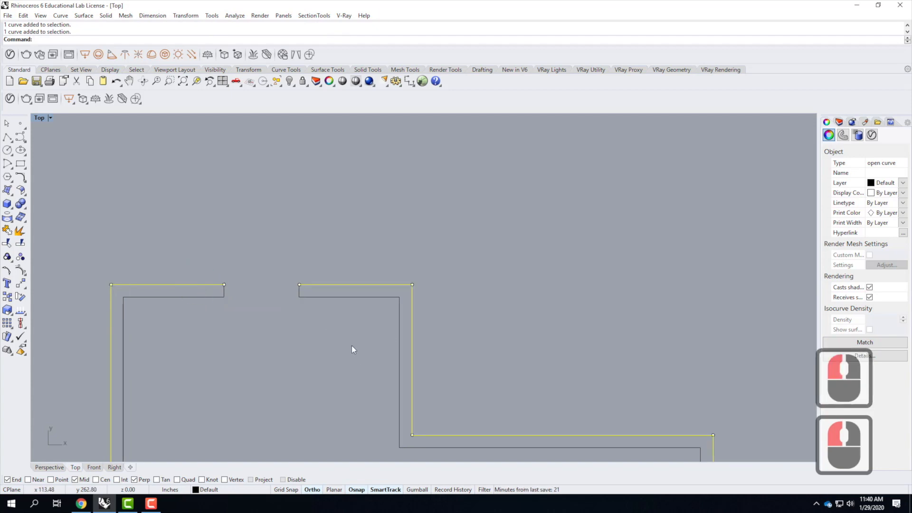
mouse_move(359, 355)
mouse_down()
mouse_move(242, 258)
mouse_move(219, 257)
mouse_up()
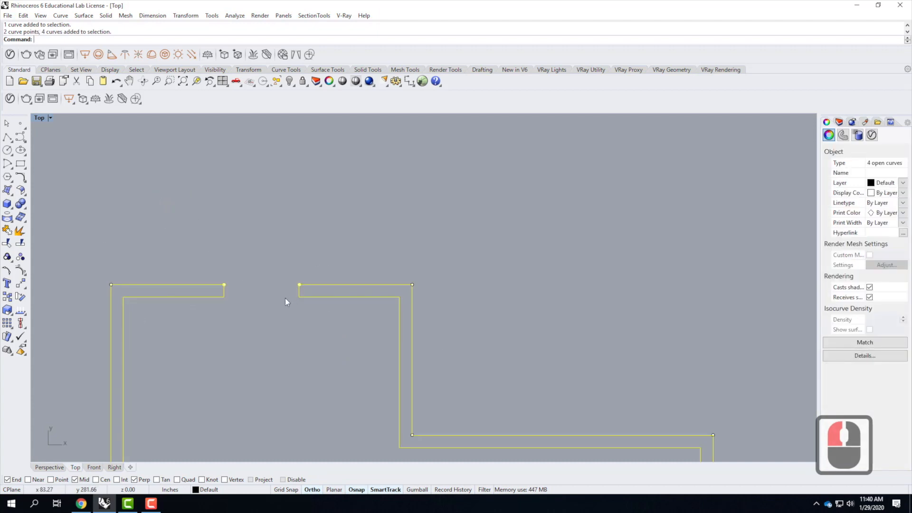
click(23, 15)
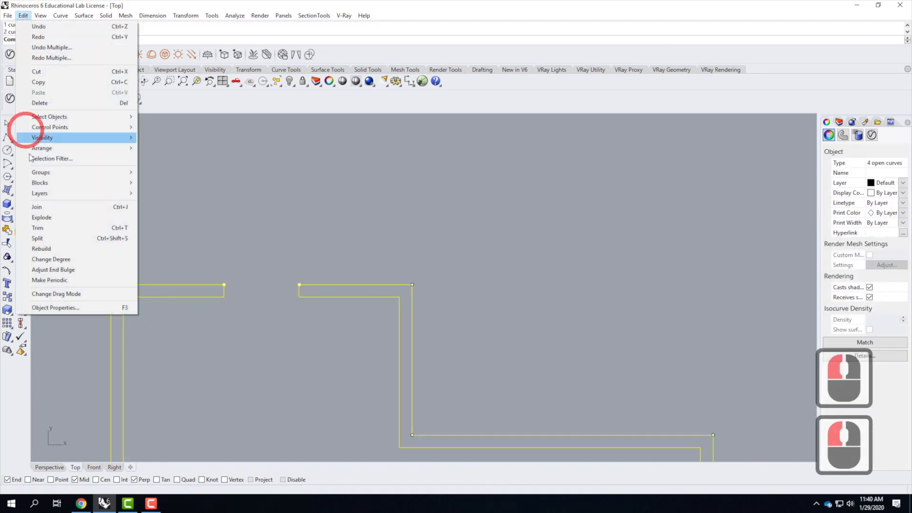
click(37, 207)
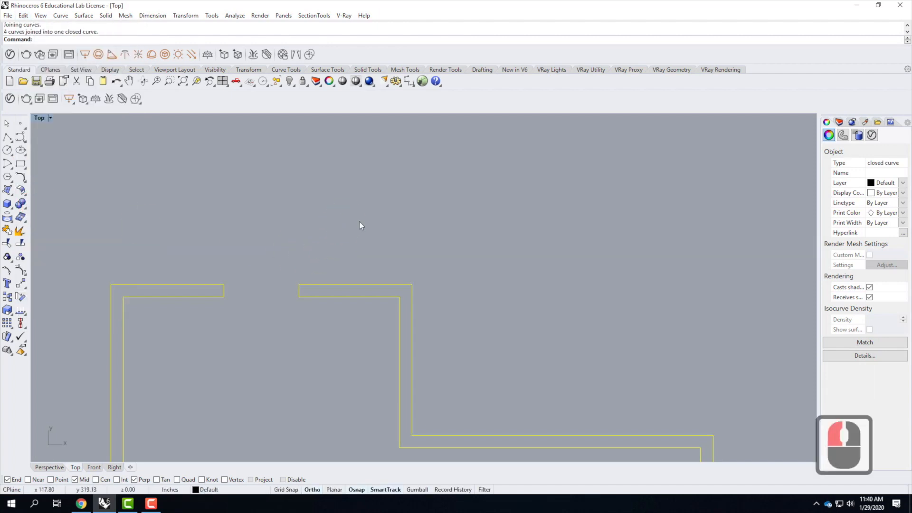
Step: Select the joined wall curve to examine the whole outline, and clear the selection
click(334, 280)
double_click(327, 284)
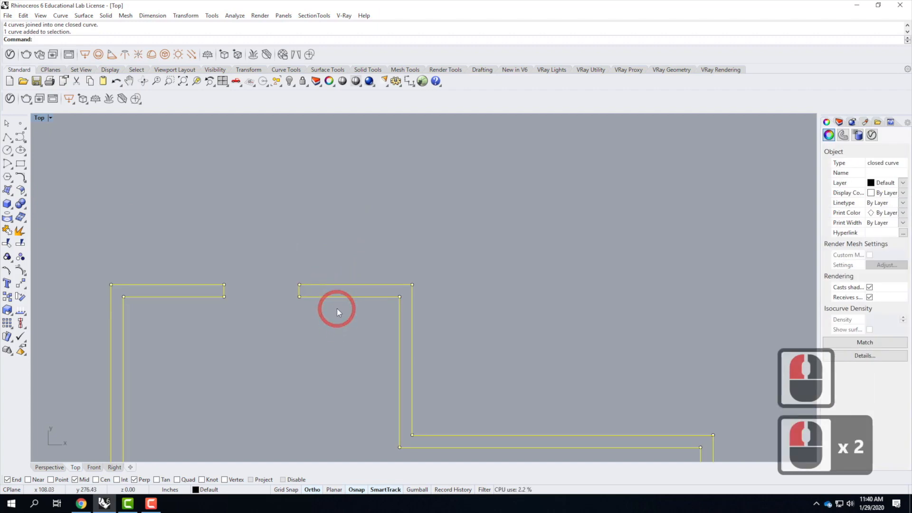
scroll(327, 311, down, 5)
scroll(274, 261, down, 3)
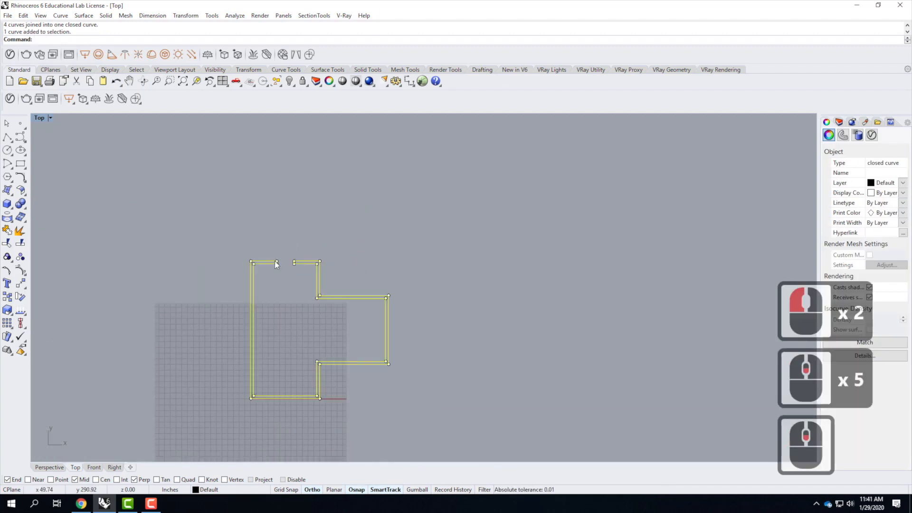
scroll(344, 327, up, 3)
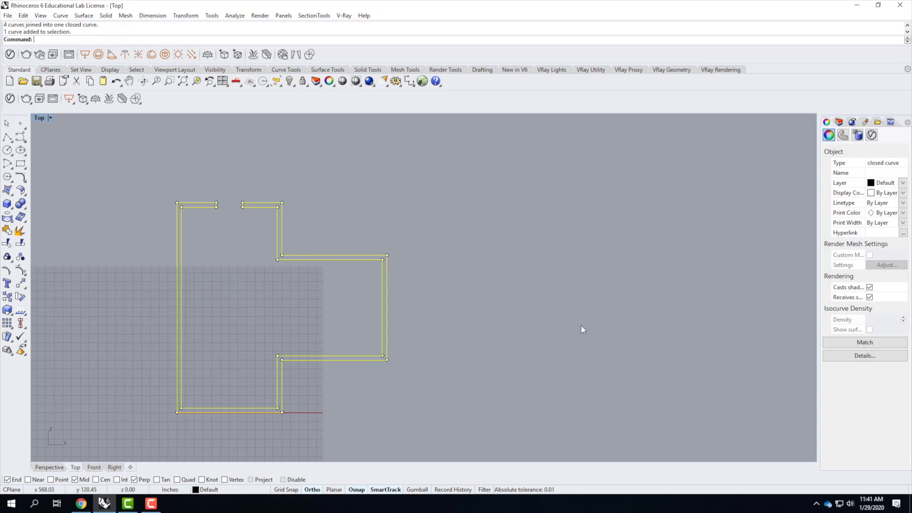
scroll(581, 266, down, 2)
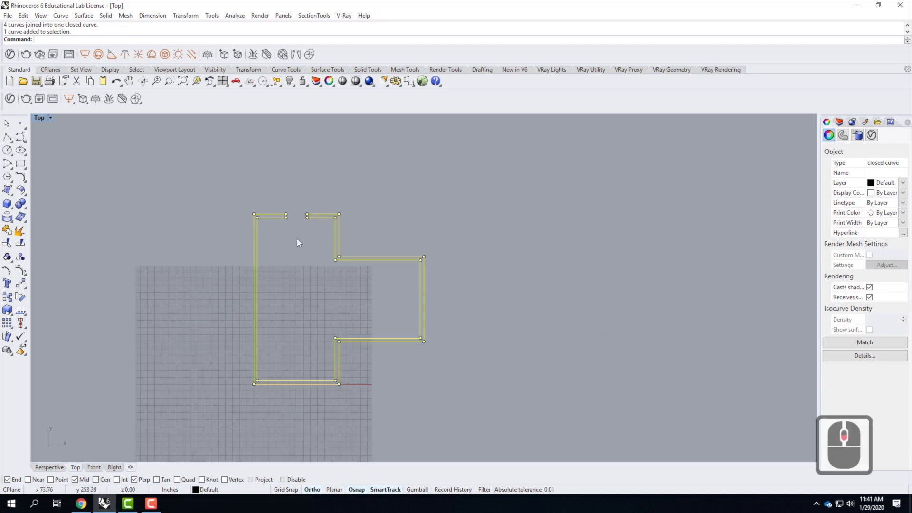
scroll(297, 238, up, 4)
click(297, 224)
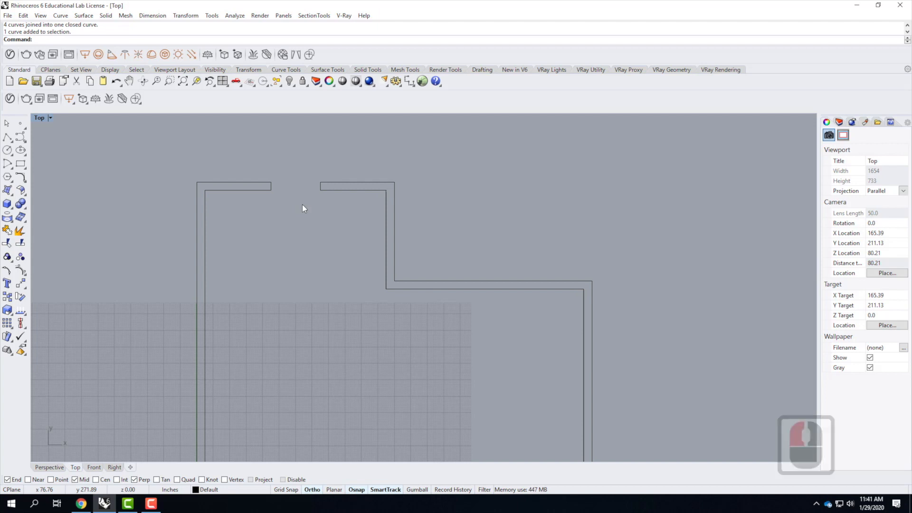
Step: Draw a polyline from the top wall's outer left corner 1'6" to the right along the wall, and down perpendicular to the inner wall line
scroll(231, 182, up, 2)
scroll(232, 183, up, 2)
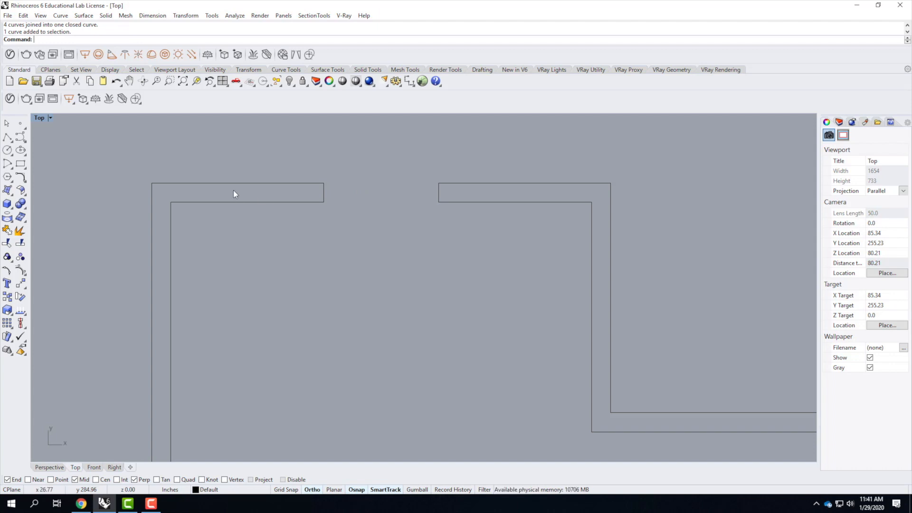
click(7, 136)
click(152, 183)
click(199, 183)
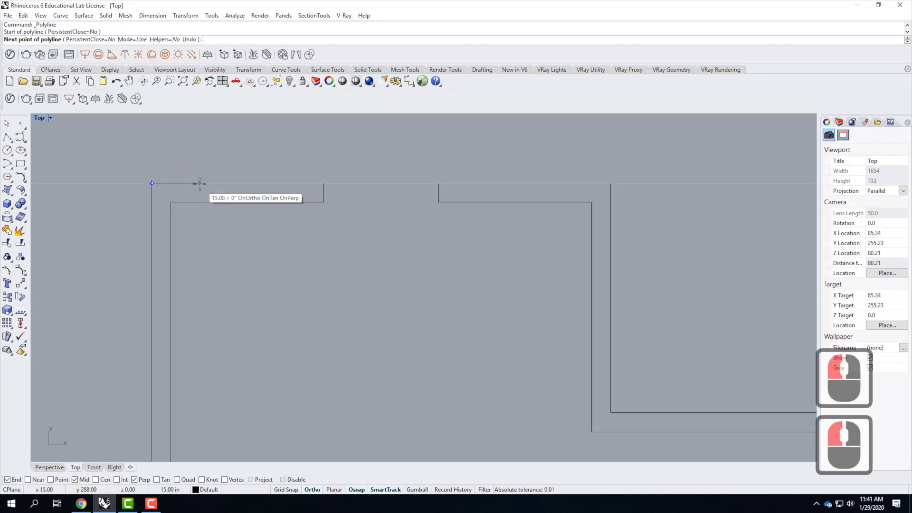
text(1'6)
key(shift)
text(")
key(Return)
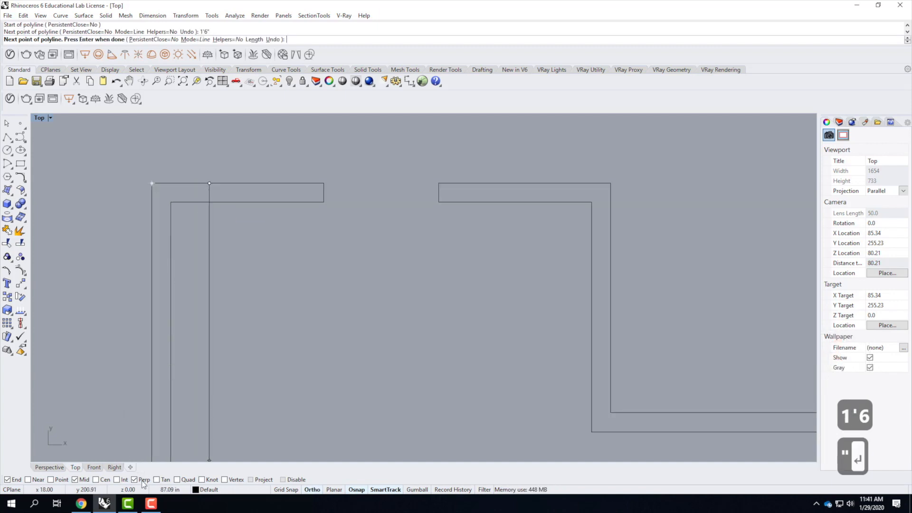
click(209, 202)
key(Return)
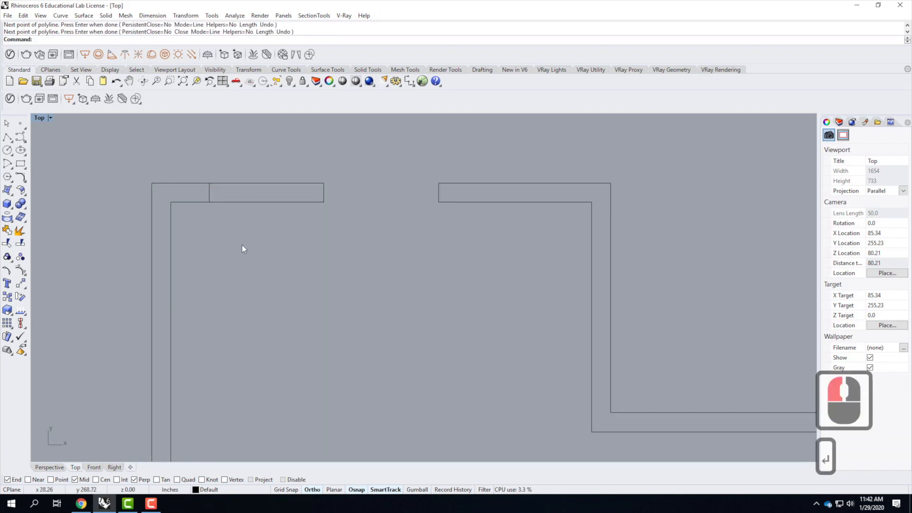
Step: Select the new polyline at the wall's upper left corner to examine it, clear the selection, and restore the four-viewport layout
click(209, 194)
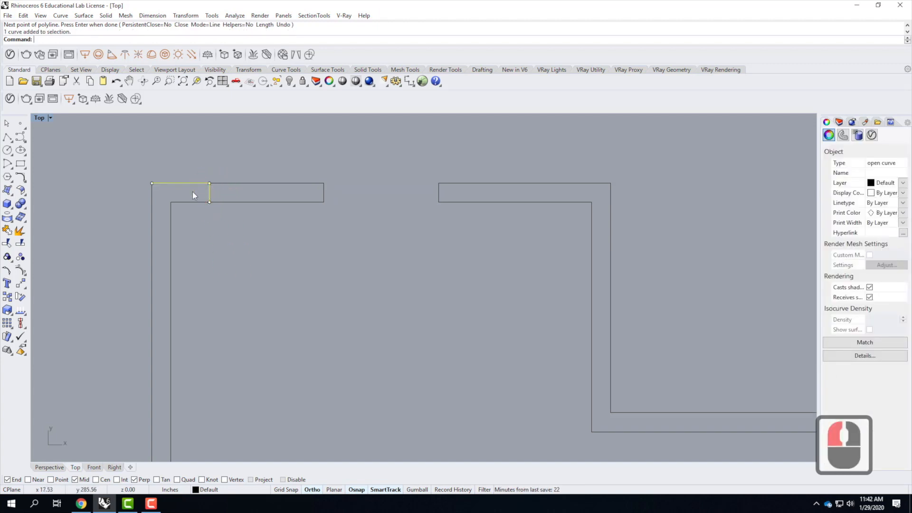
click(146, 179)
click(42, 118)
double_click(43, 118)
click(434, 133)
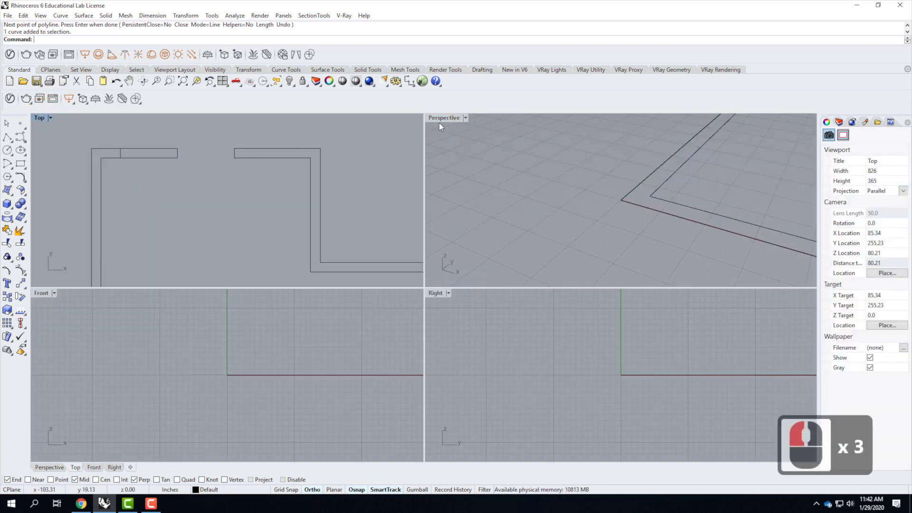
Step: In the Perspective view, extrude the L-shaped open polyline at the wall corner upward to a freely picked height
double_click(439, 119)
scroll(400, 413, down, 10)
scroll(543, 269, up, 4)
right_drag(589, 337, 372, 297)
scroll(371, 297, down, 5)
scroll(420, 458, up, 5)
right_drag(408, 336, 301, 407)
scroll(312, 400, down, 2)
scroll(284, 364, up, 4)
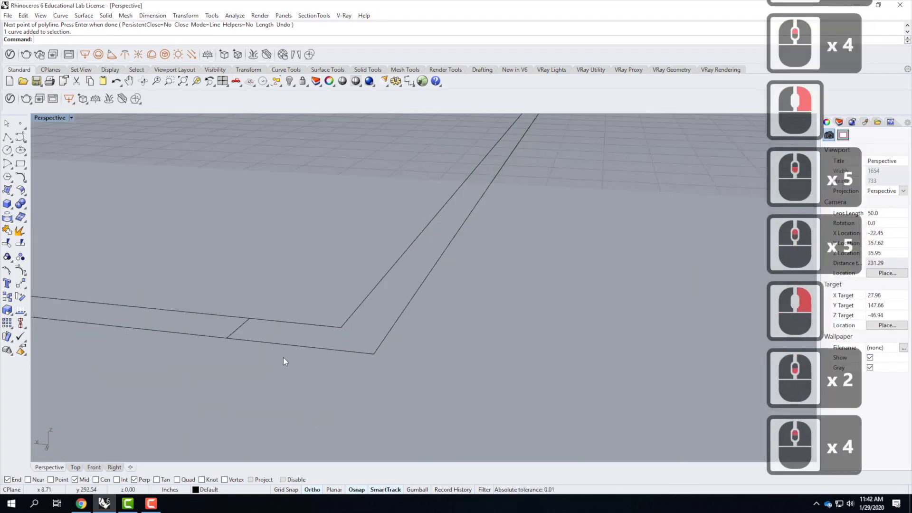
scroll(411, 358, down, 2)
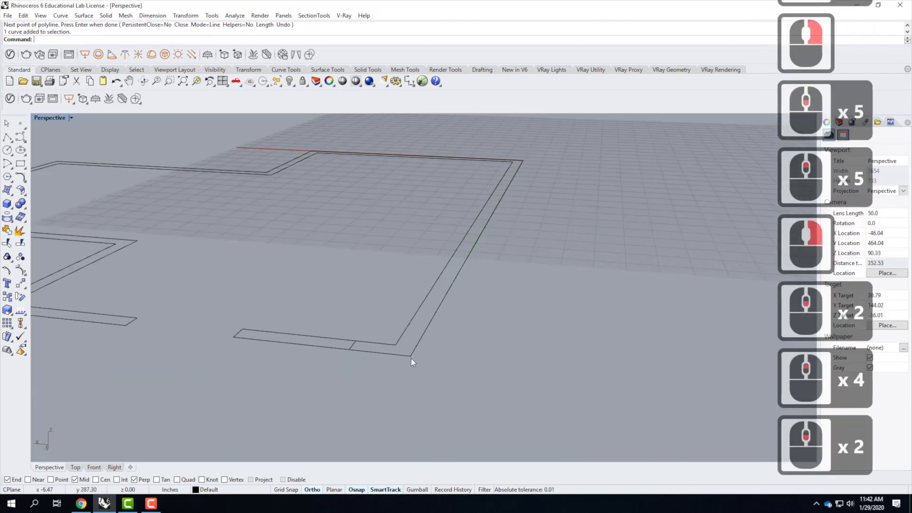
click(378, 352)
click(393, 411)
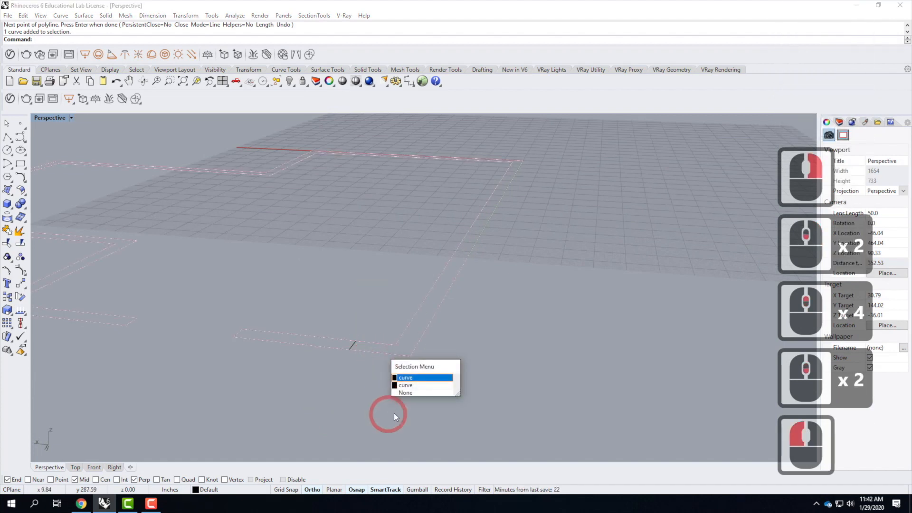
click(354, 344)
text(extrude)
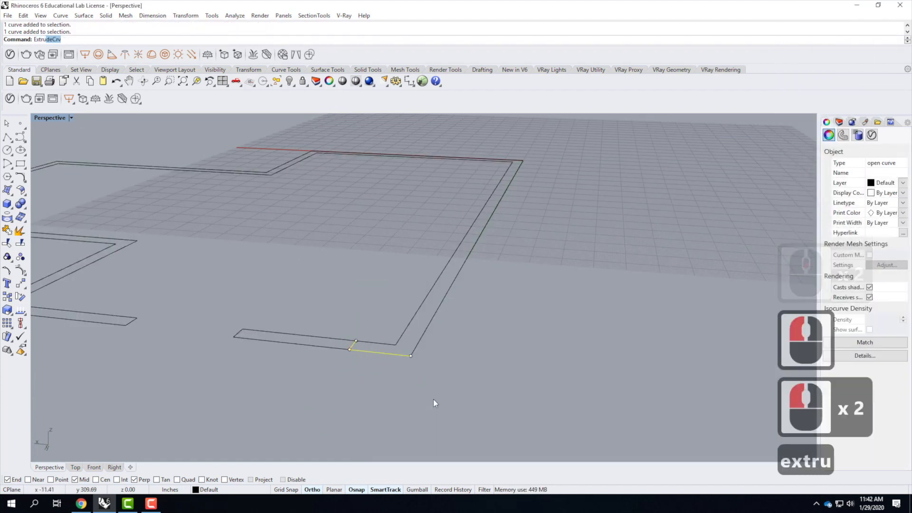
key(Return)
right_drag(533, 327, 192, 232)
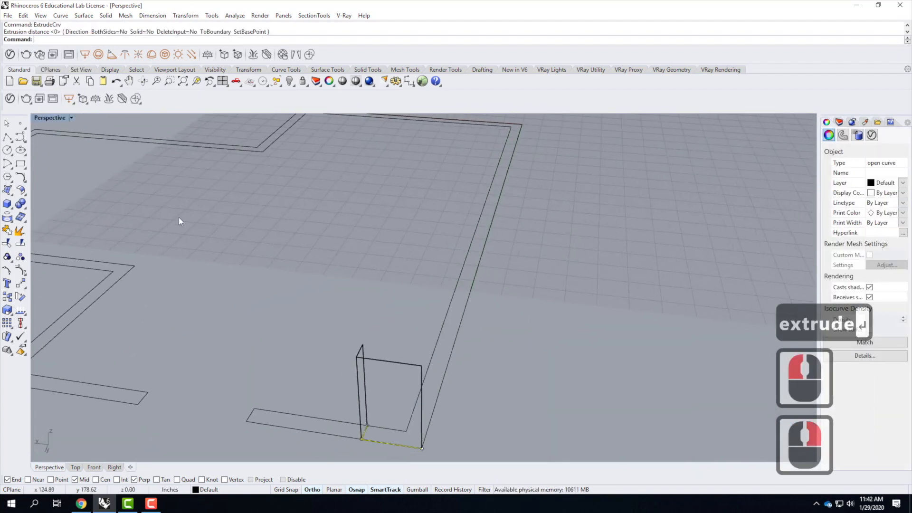
Step: Set the Perspective view's display mode to Shaded
click(71, 118)
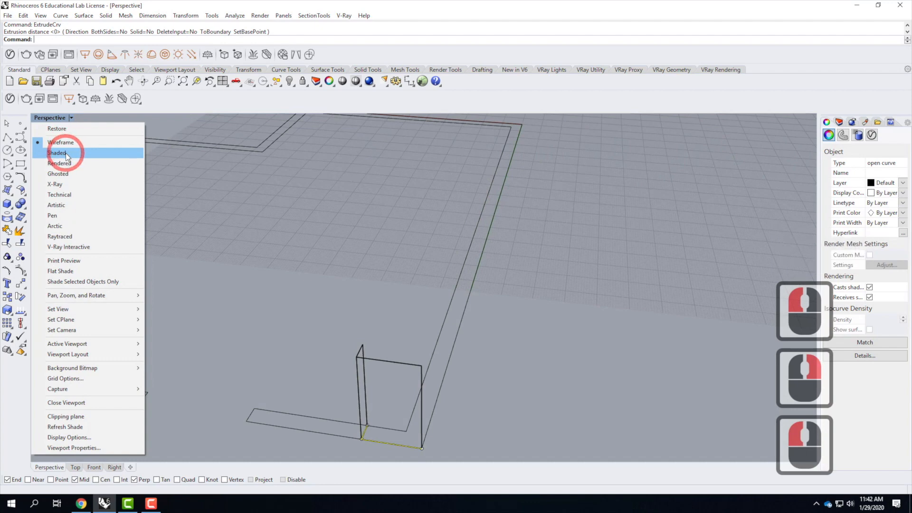
click(58, 152)
scroll(475, 294, down, 4)
right_drag(526, 315, 247, 309)
scroll(280, 285, up, 4)
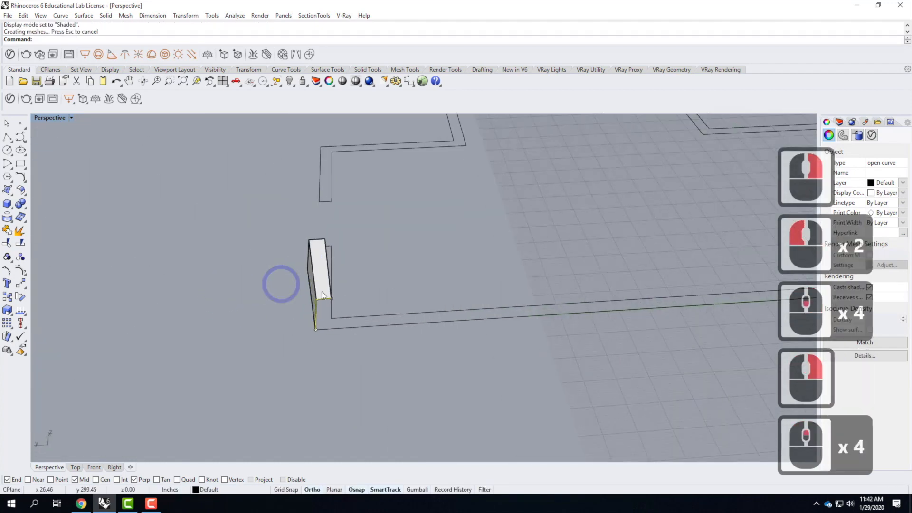
Step: Extrude the closed wall outline upward to the top of the existing corner extrusion
click(313, 287)
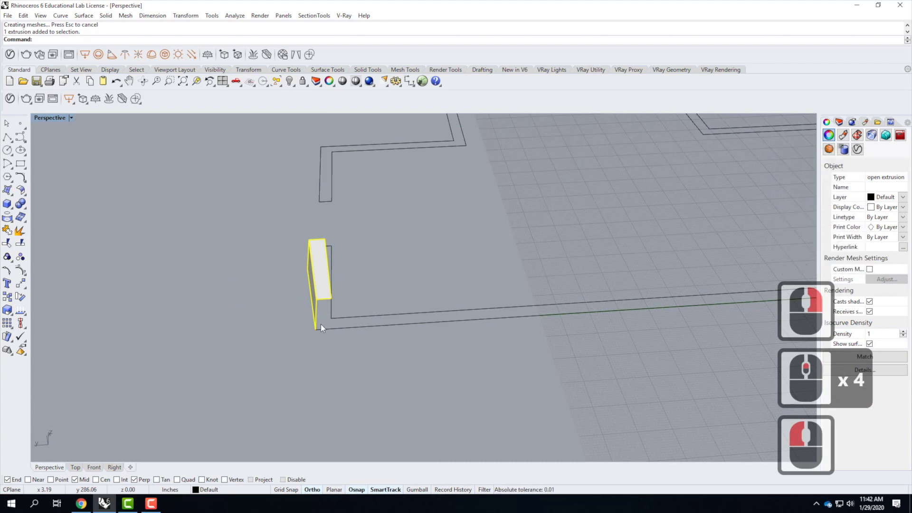
click(340, 316)
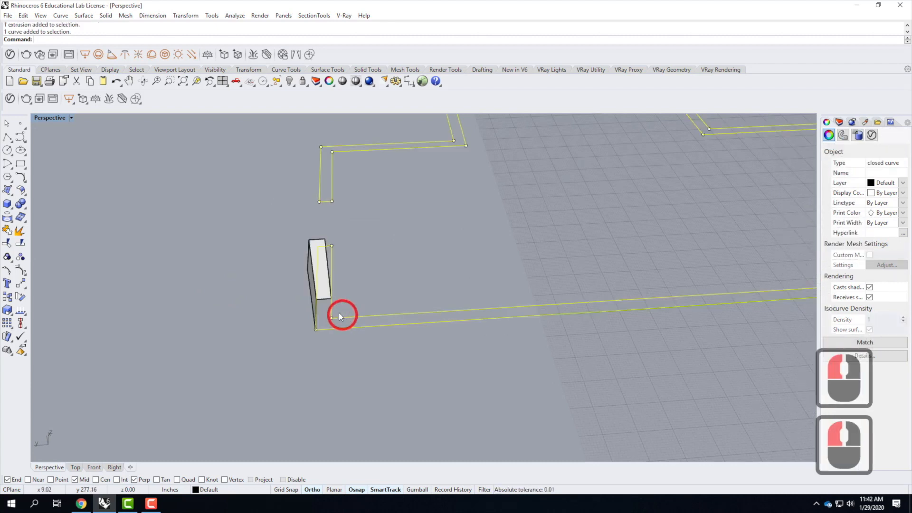
text(extr)
key(Return)
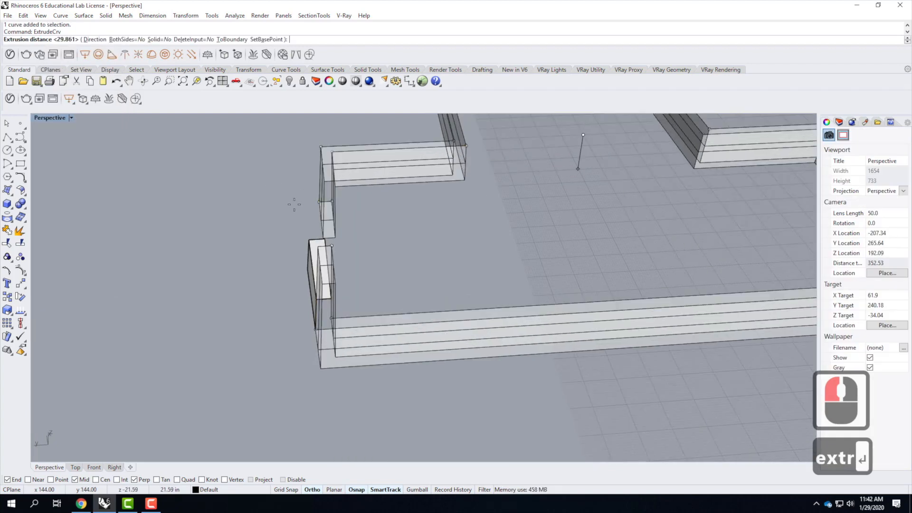
click(307, 239)
right_drag(263, 285, 474, 275)
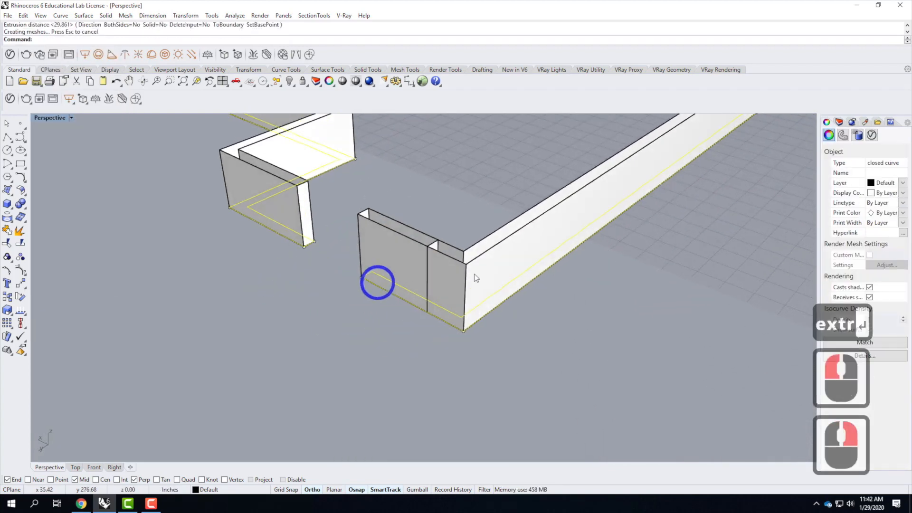
Step: Delete both the small corner extrusion and the wall extrusion, keeping the plan curves
scroll(440, 274, up, 3)
click(440, 273)
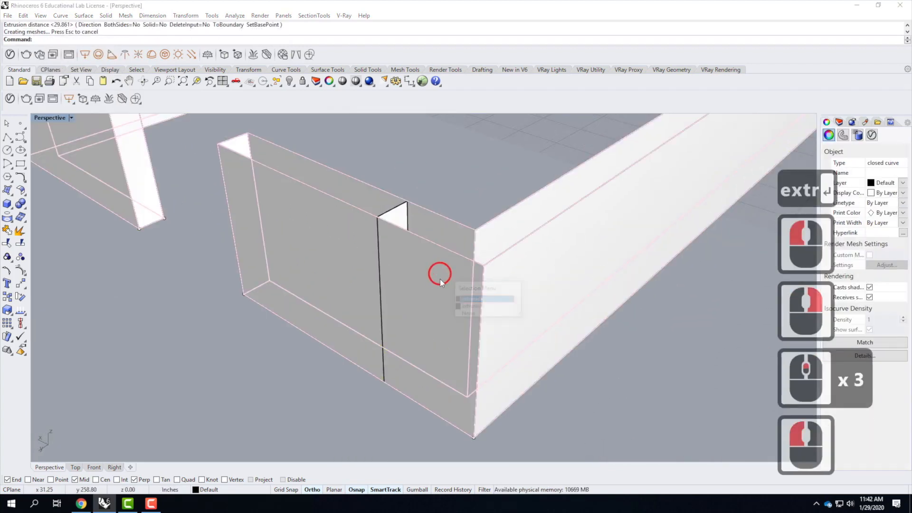
click(480, 308)
click(352, 265)
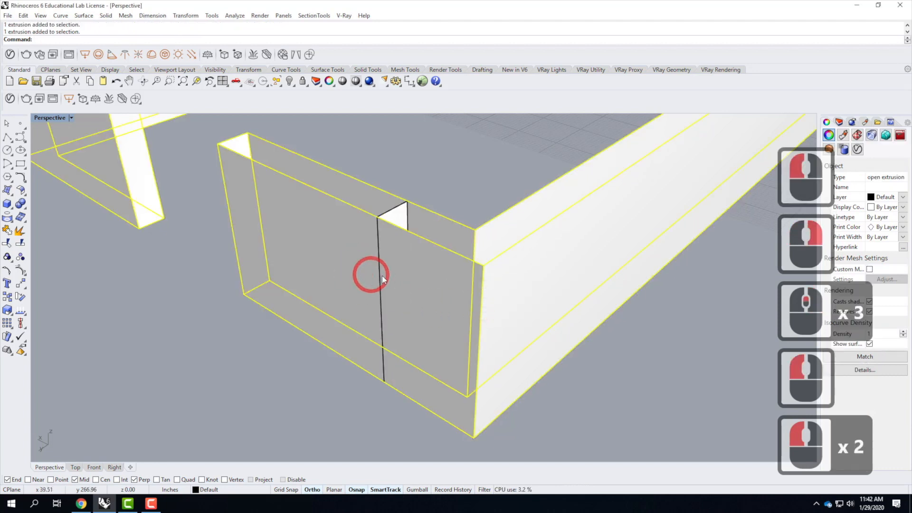
click(406, 273)
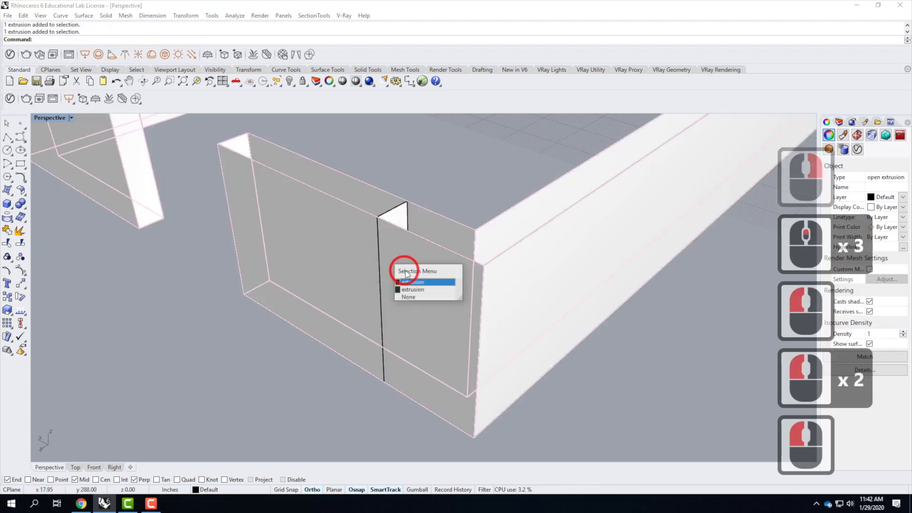
click(429, 289)
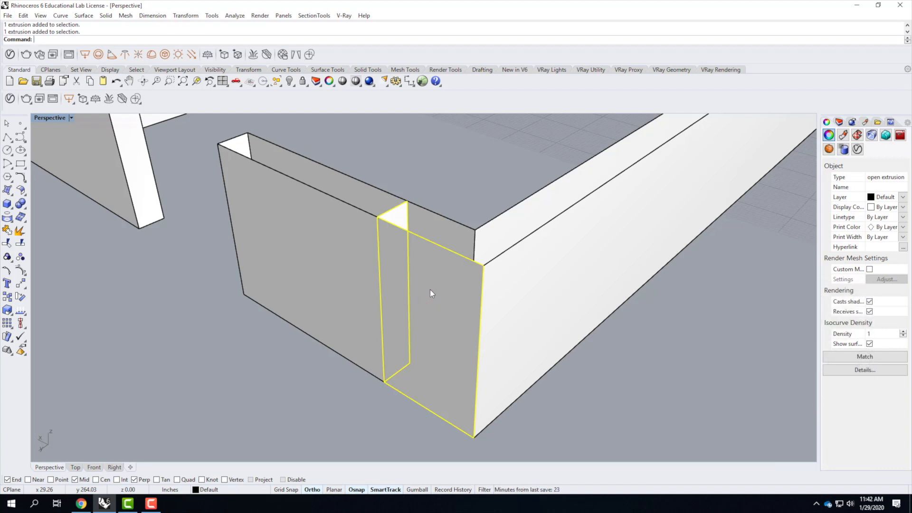
shift+click(309, 240)
key(Delete)
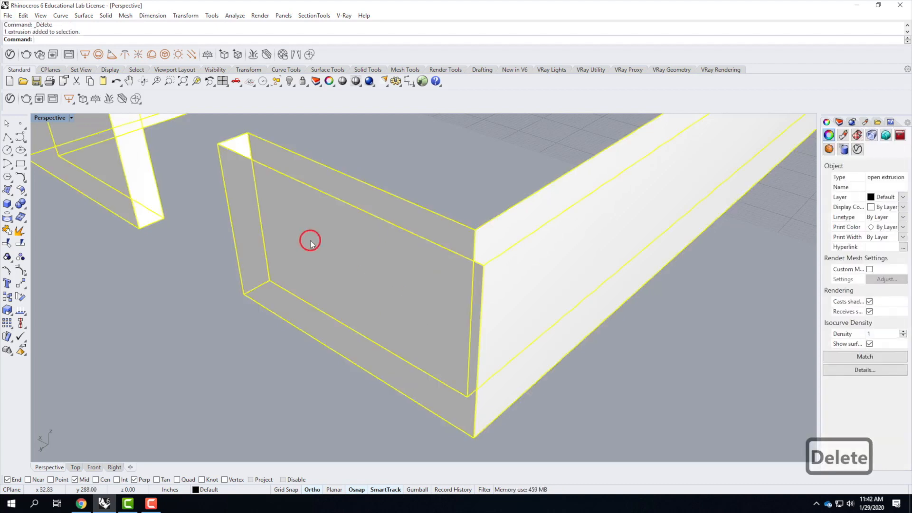
click(173, 215)
key(Delete)
Step: In the Top view, delete the L-shaped polyline that crosses the wall near the plan's upper-left corner
double_click(42, 118)
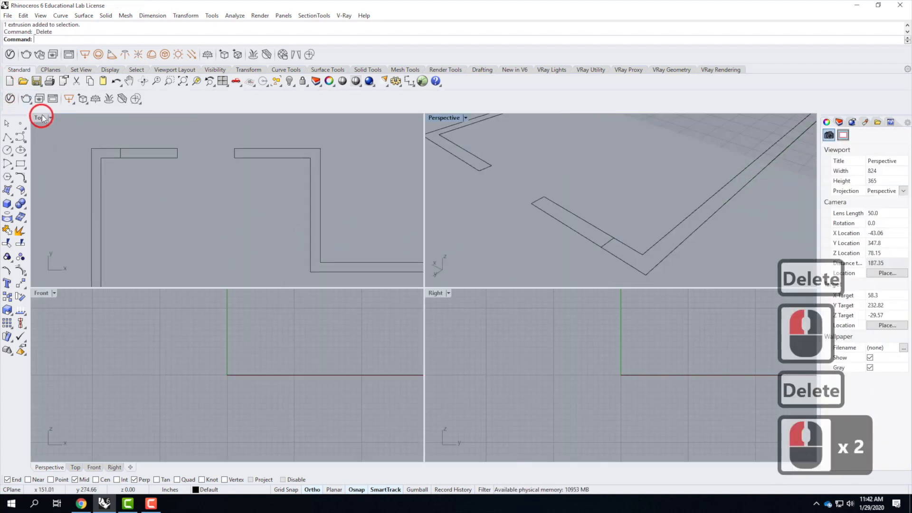
double_click(42, 119)
scroll(204, 189, up, 4)
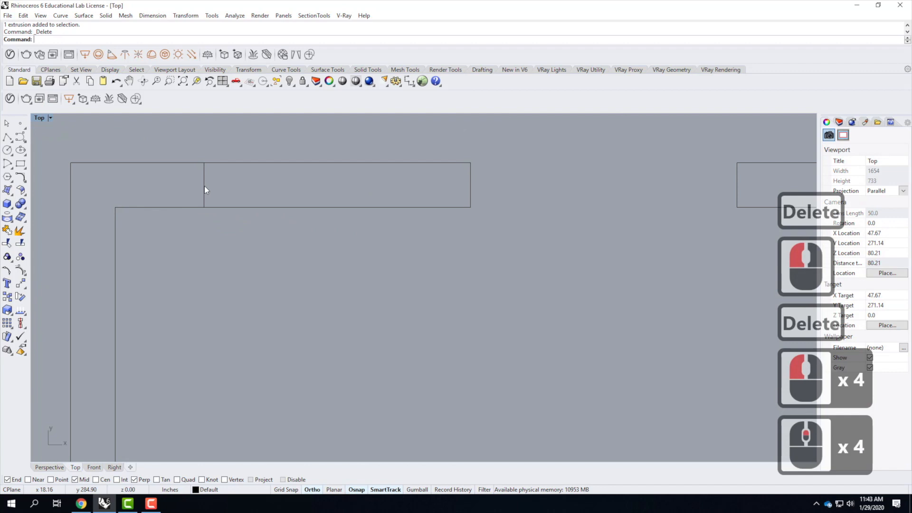
click(204, 186)
key(Delete)
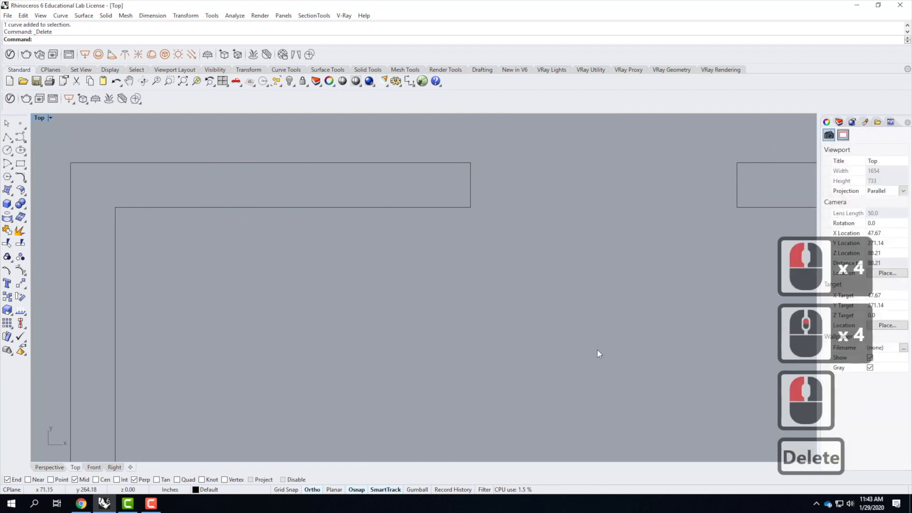
Step: Draw a polyline straight across the upper-left wall, starting 1'6" along the outer edge from the outer corner
scroll(435, 299, down, 3)
scroll(452, 270, up, 3)
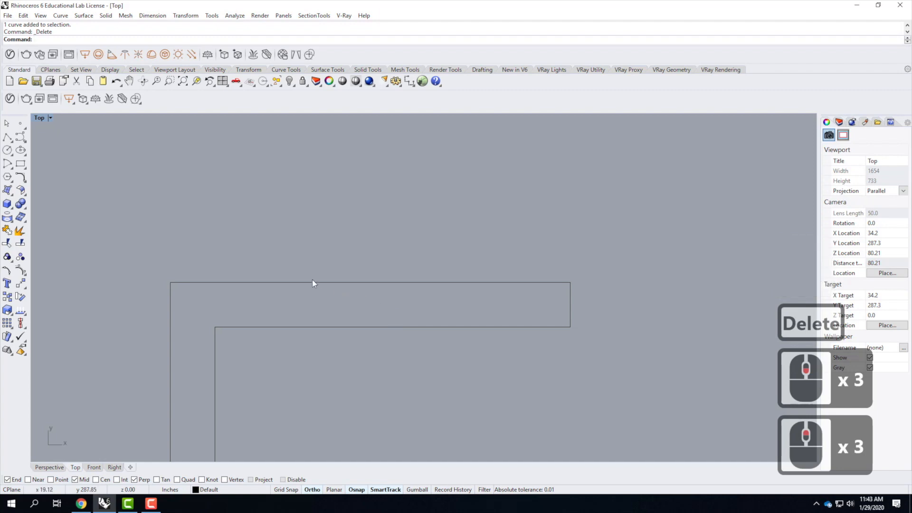
click(7, 138)
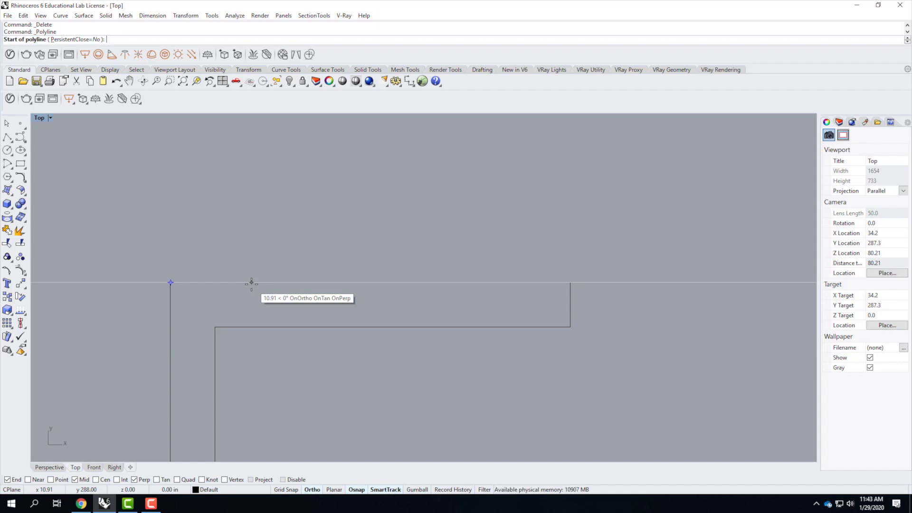
text(1'6")
key(Return)
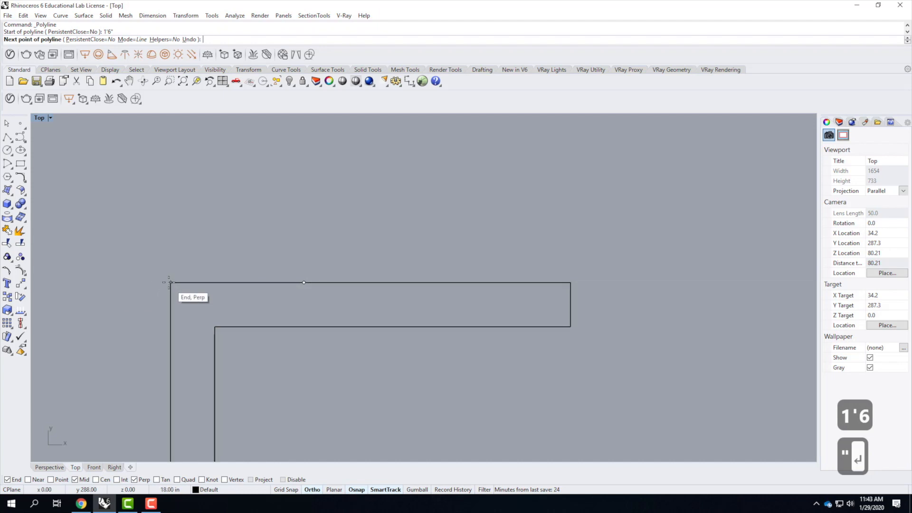
click(307, 327)
key(Return)
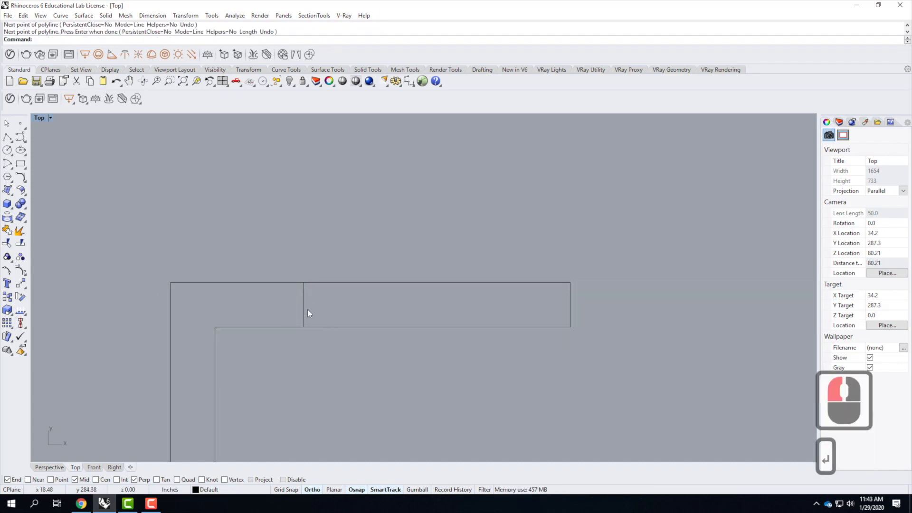
click(304, 306)
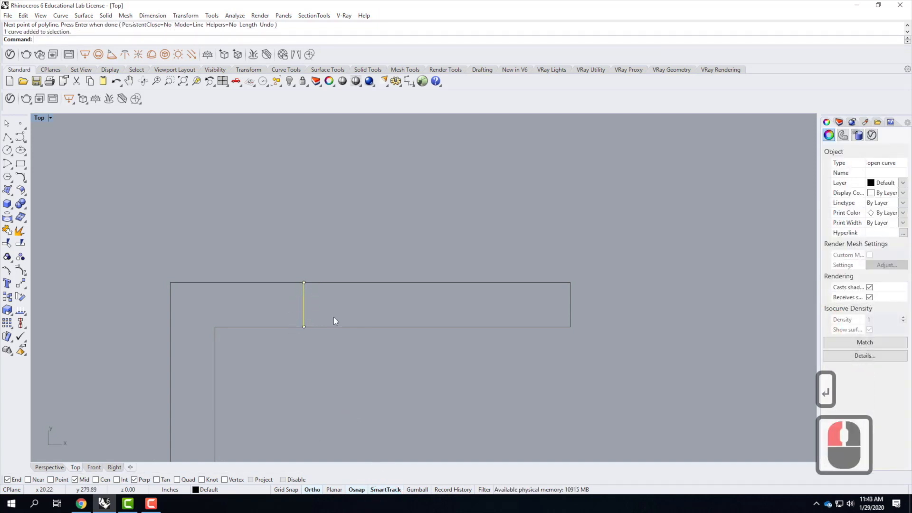
click(347, 282)
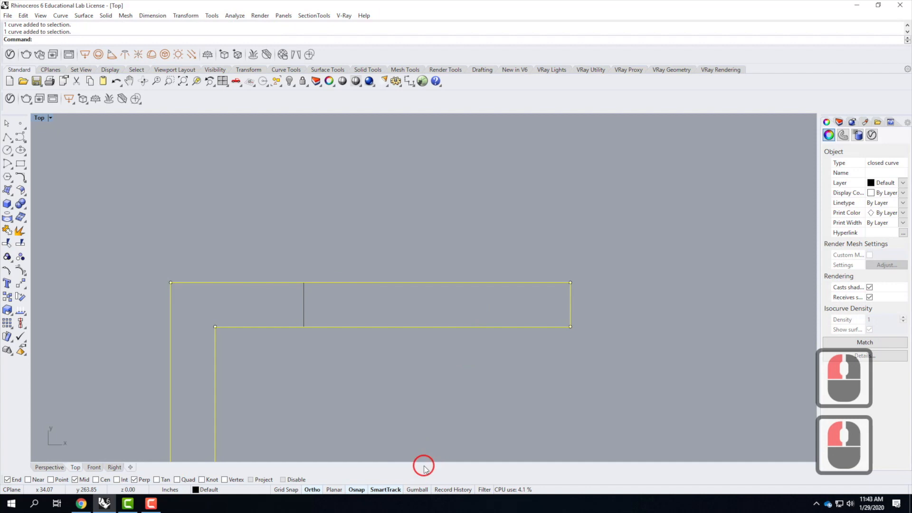
key(Escape)
key(Escape)
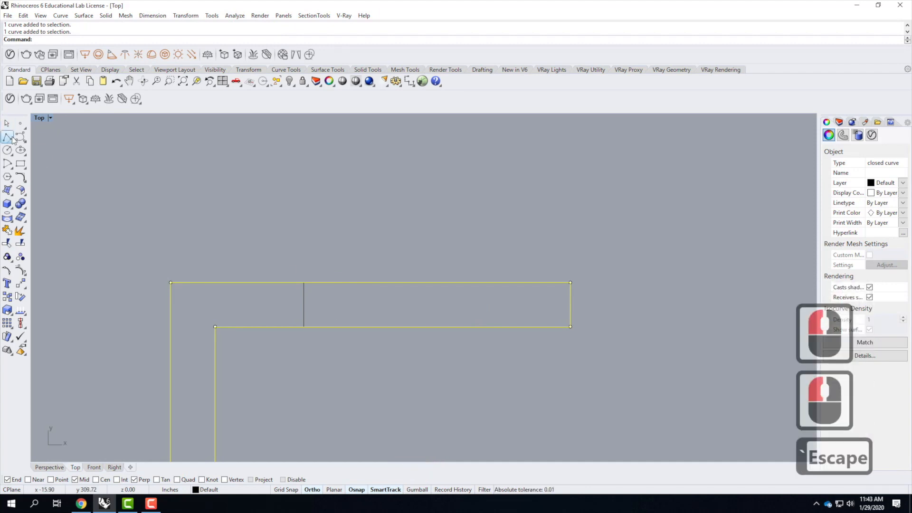
Step: Draw a second polyline straight across the same wall, starting 2' along the outer edge from the first cross line
click(8, 137)
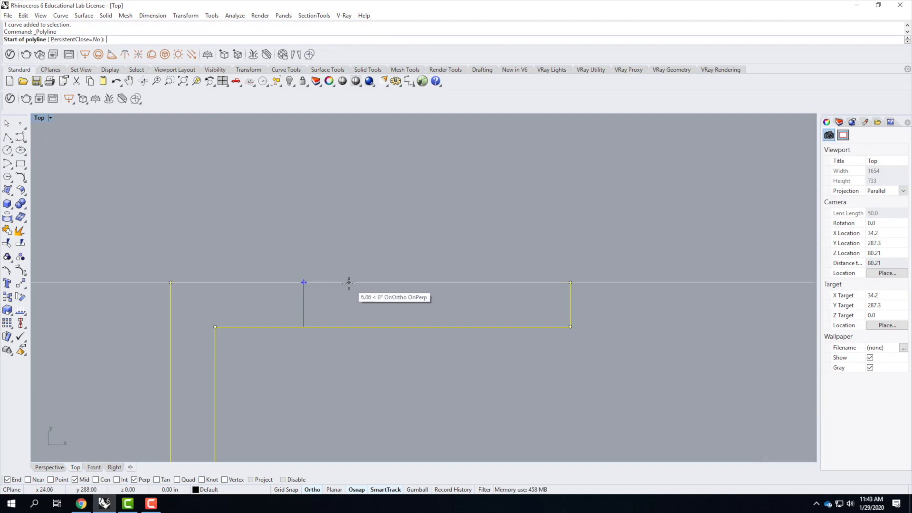
text(2')
key(Return)
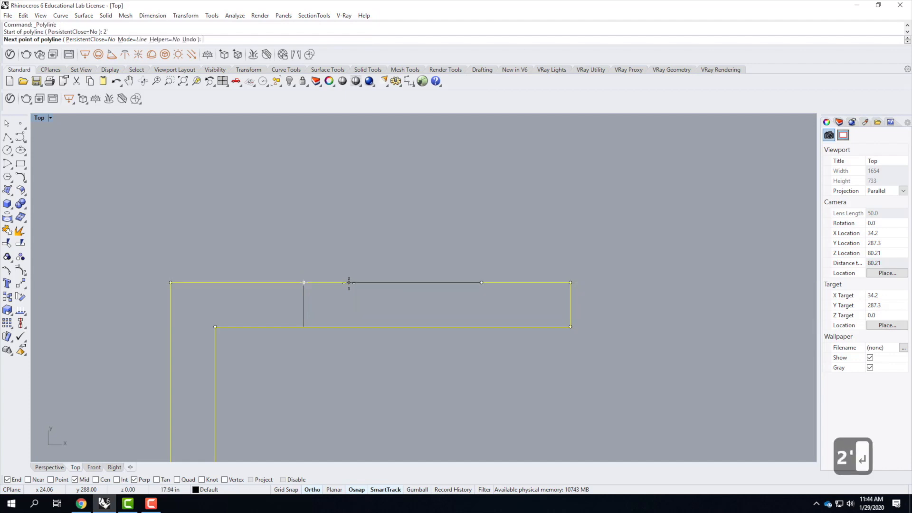
click(482, 327)
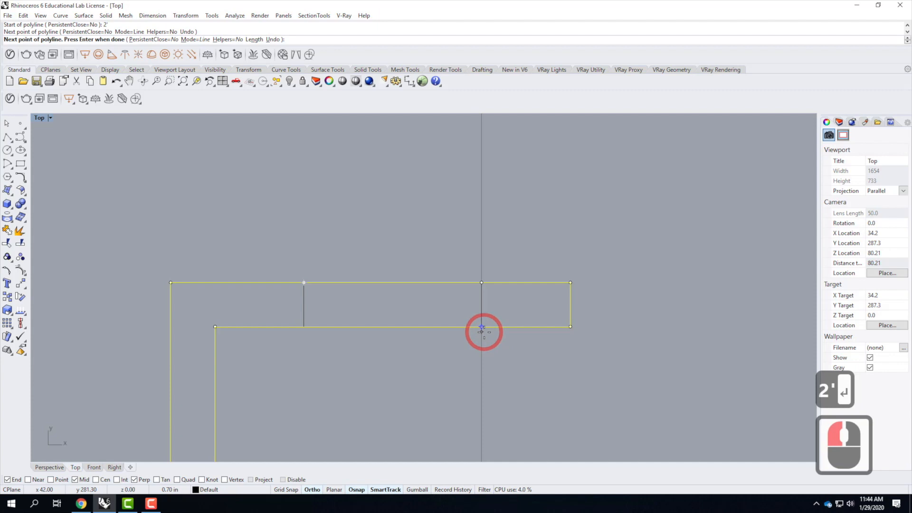
key(Return)
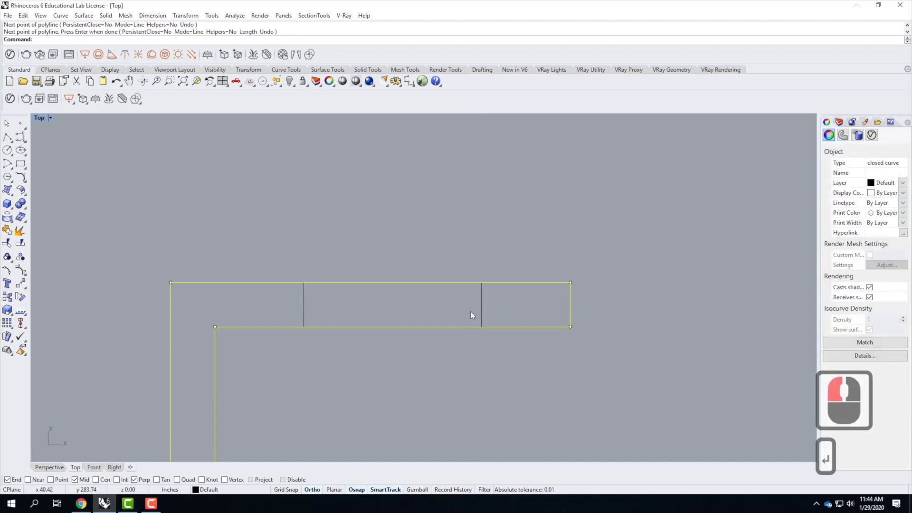
click(460, 230)
click(481, 298)
click(334, 321)
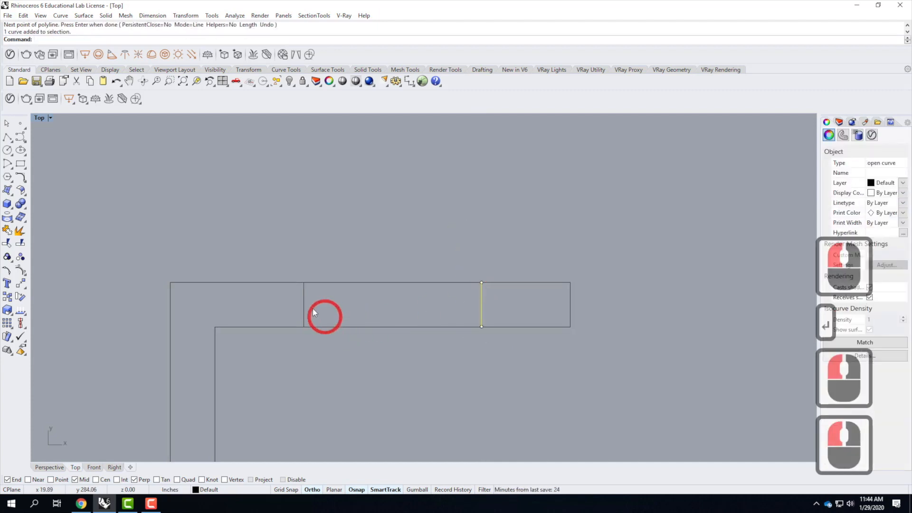
click(304, 307)
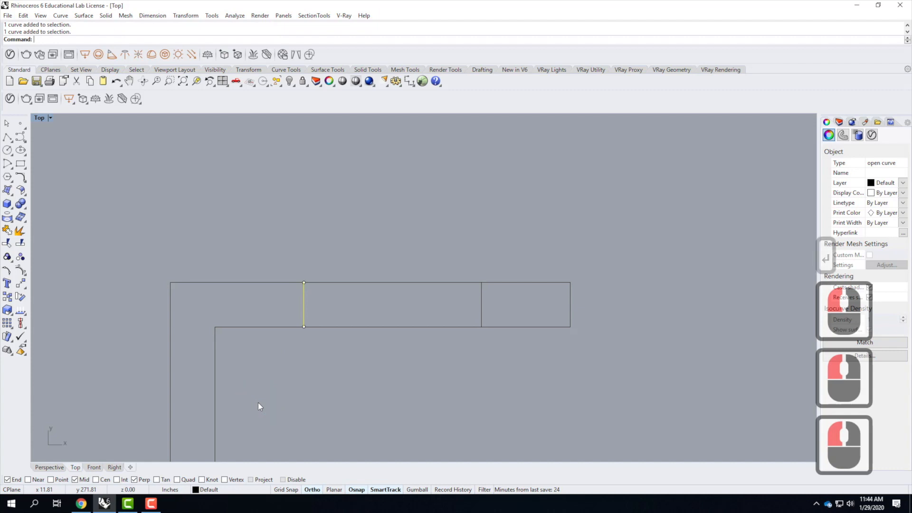
Step: Draw a polyline straight across the upper-right wall segment, starting 1'6" along the outer edge from the outer corner
scroll(141, 392, down, 5)
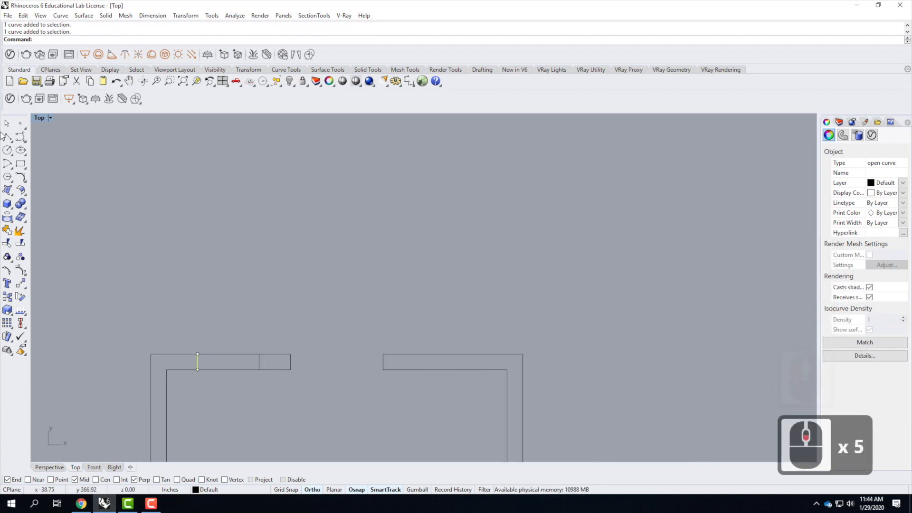
right_click(486, 349)
scroll(523, 388, up, 6)
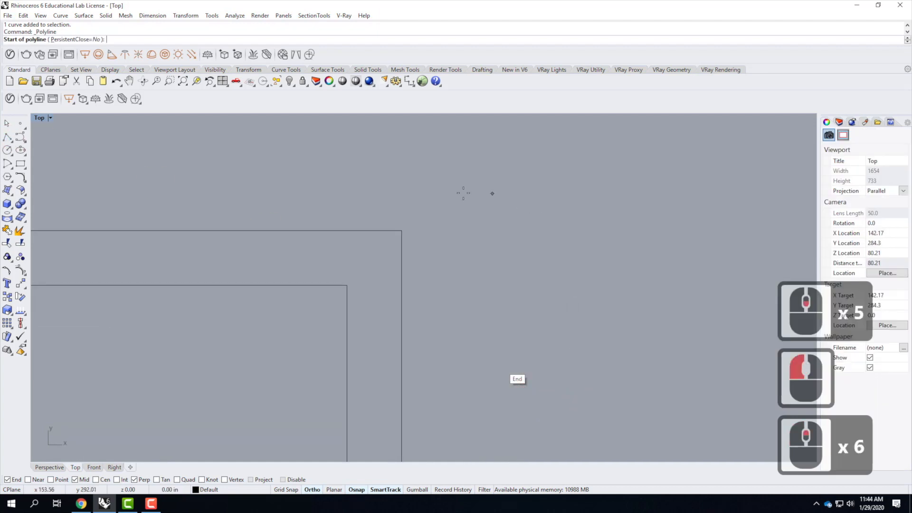
click(402, 230)
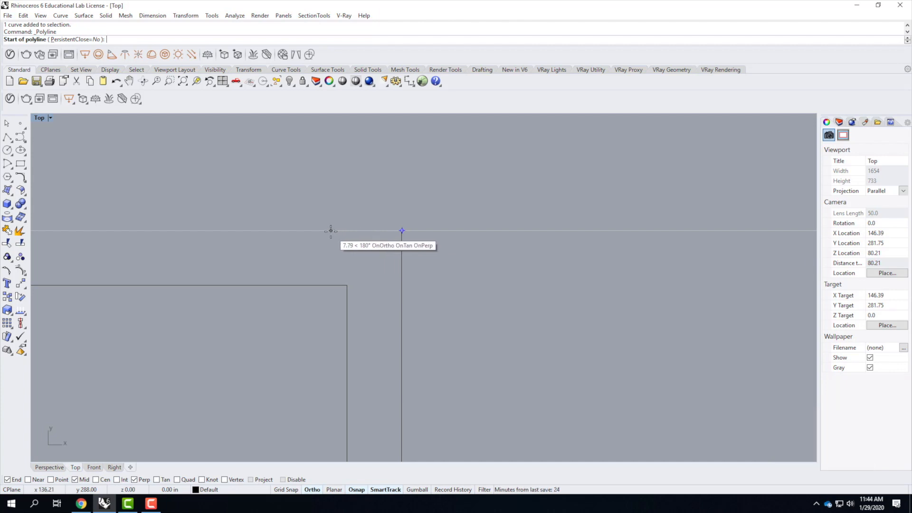
text(1'6)
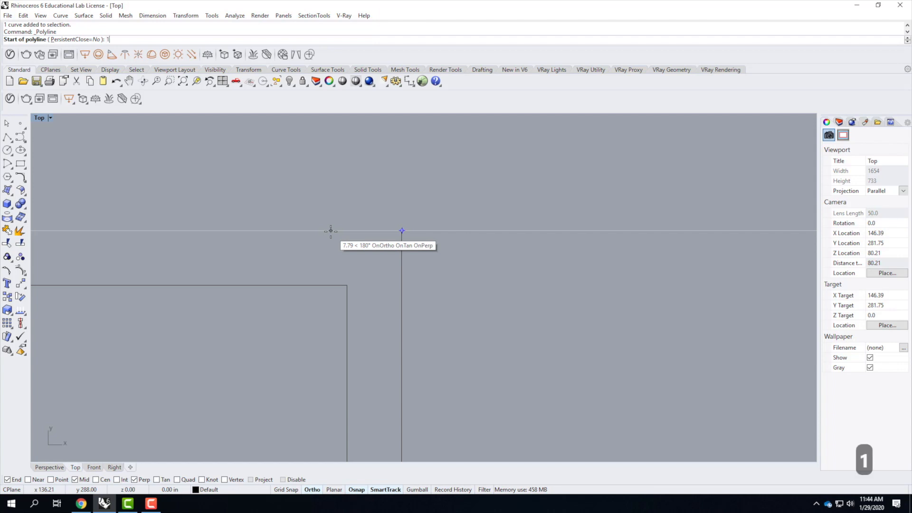
text(")
key(Return)
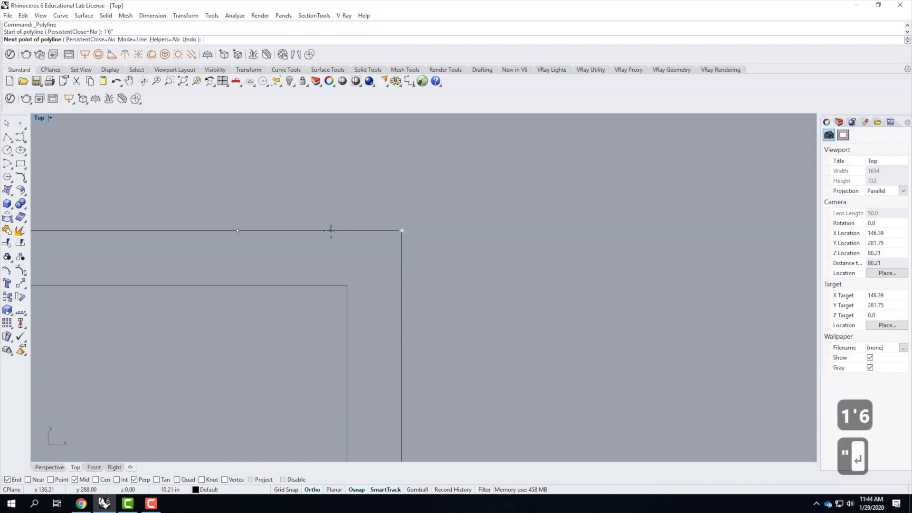
click(237, 286)
key(Return)
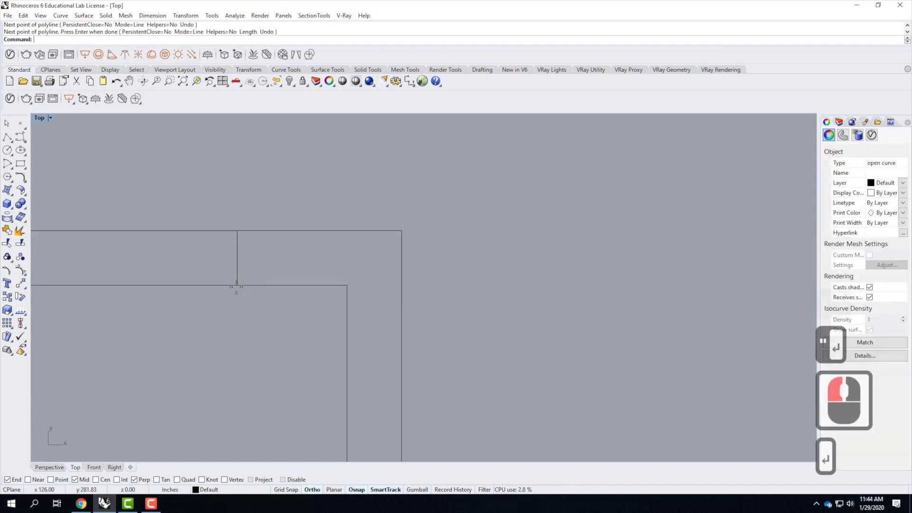
Step: Offset the upper-right wall's cross line by 2' toward the wall's free end
click(252, 270)
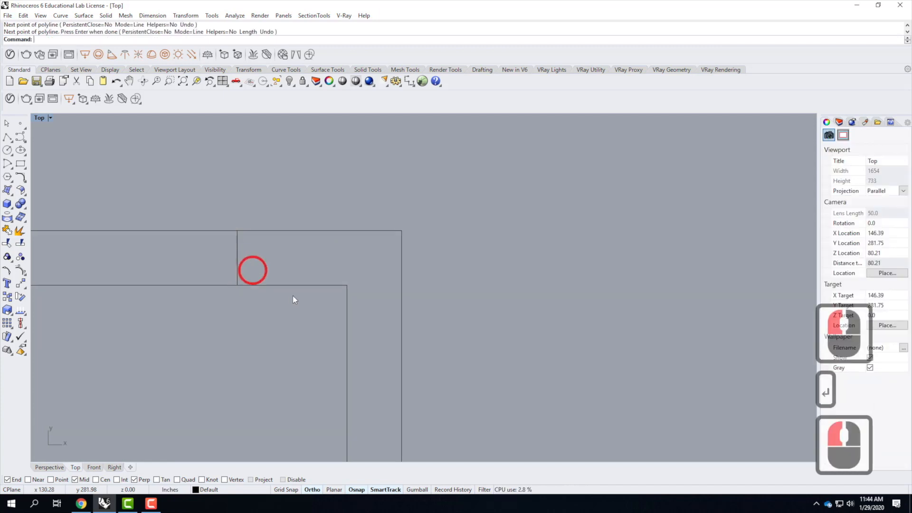
click(236, 260)
scroll(406, 280, down, 4)
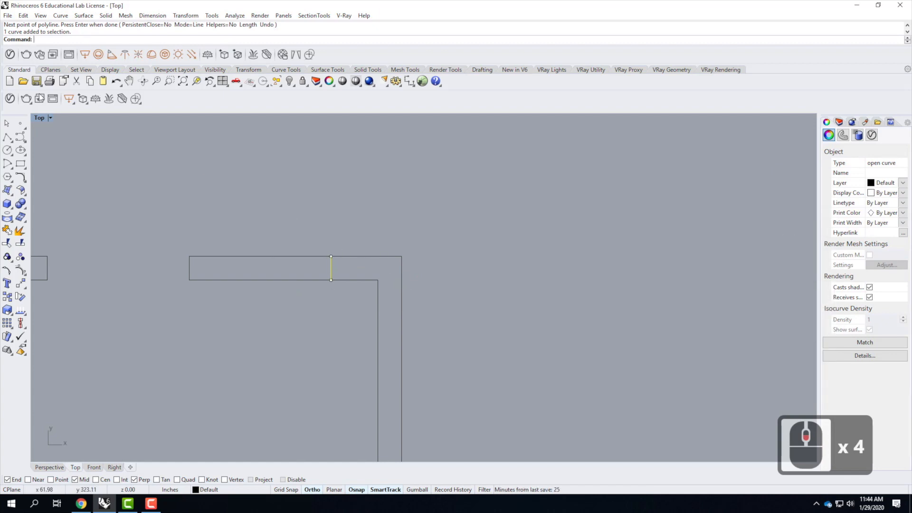
click(8, 137)
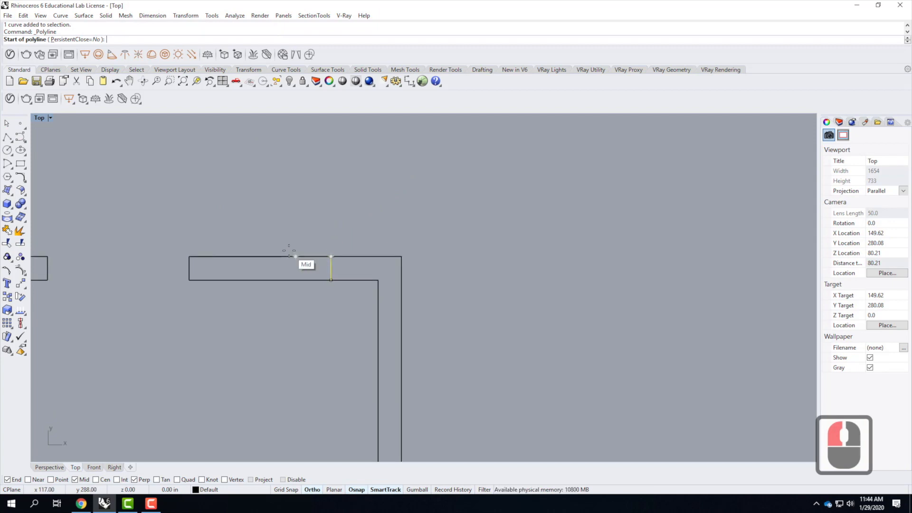
key(Escape)
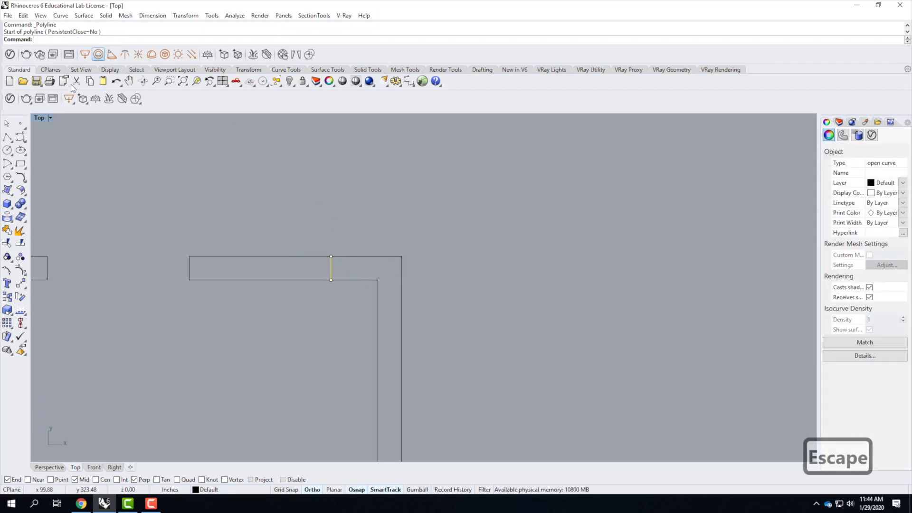
text(off)
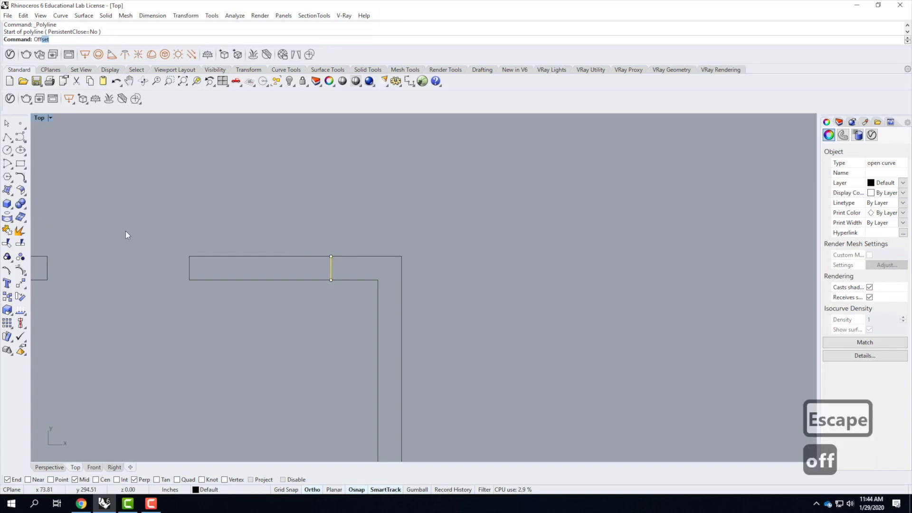
key(Return)
click(63, 39)
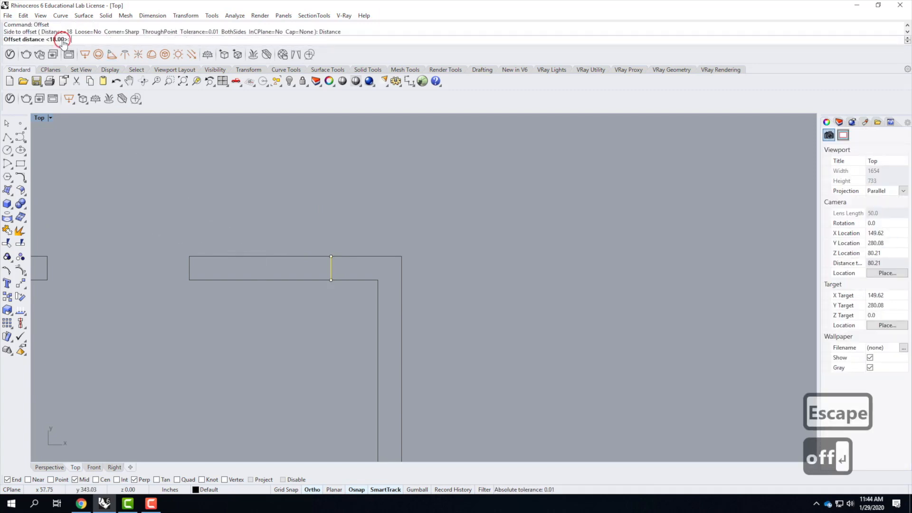
text(24)
key(Return)
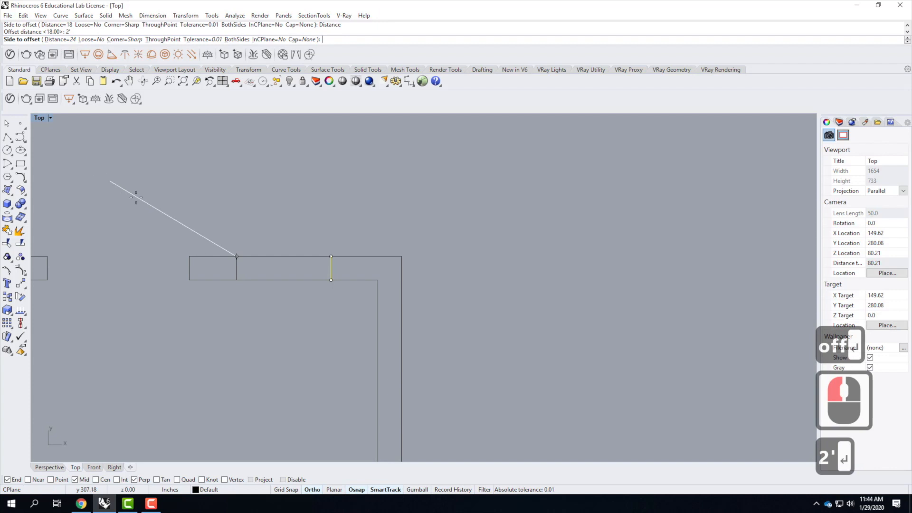
click(147, 204)
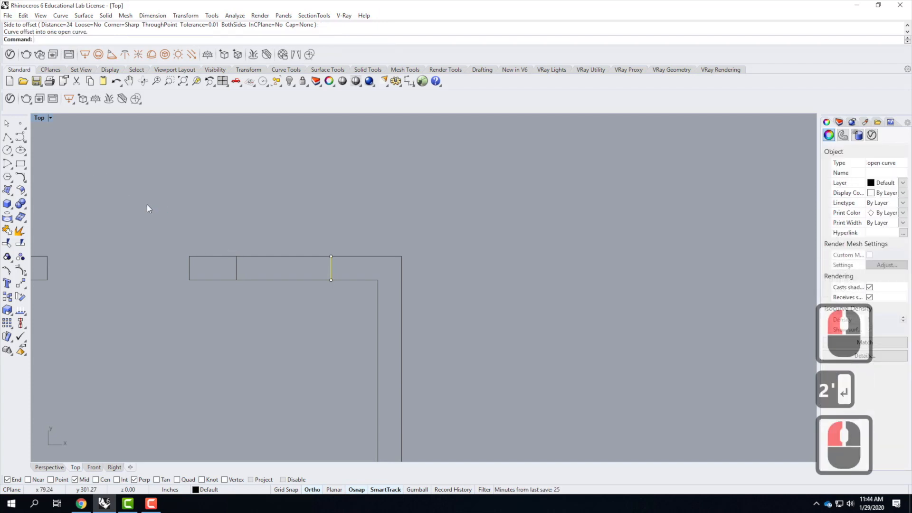
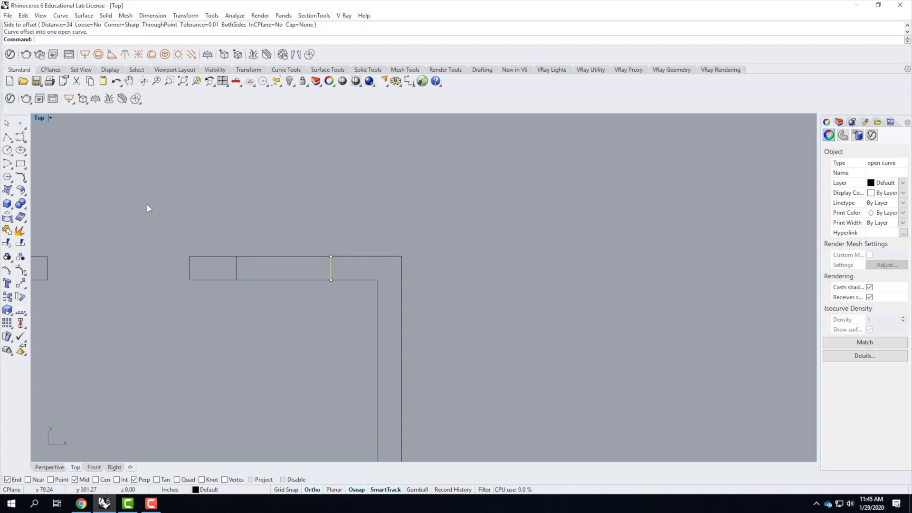
Step: Draw a polyline joining the midpoints of the two cross lines in the upper-left wall
scroll(480, 209, down, 4)
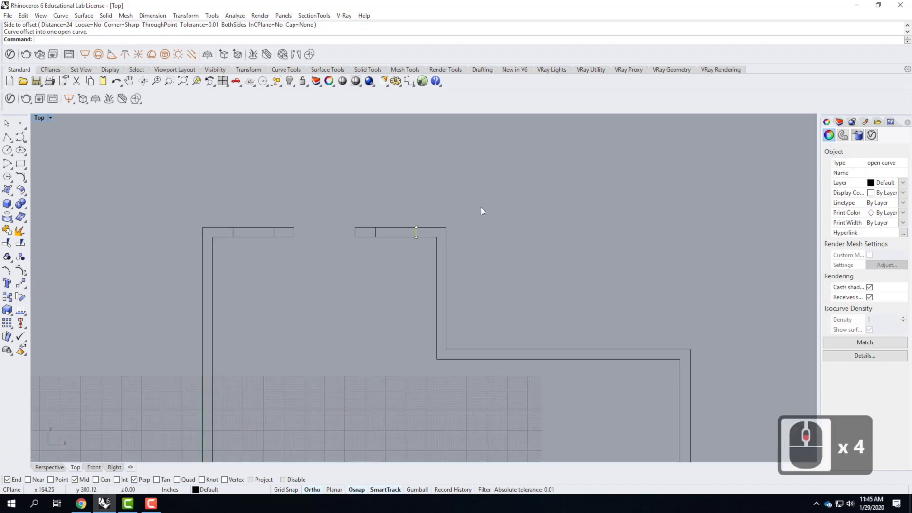
click(284, 246)
scroll(284, 245, up, 4)
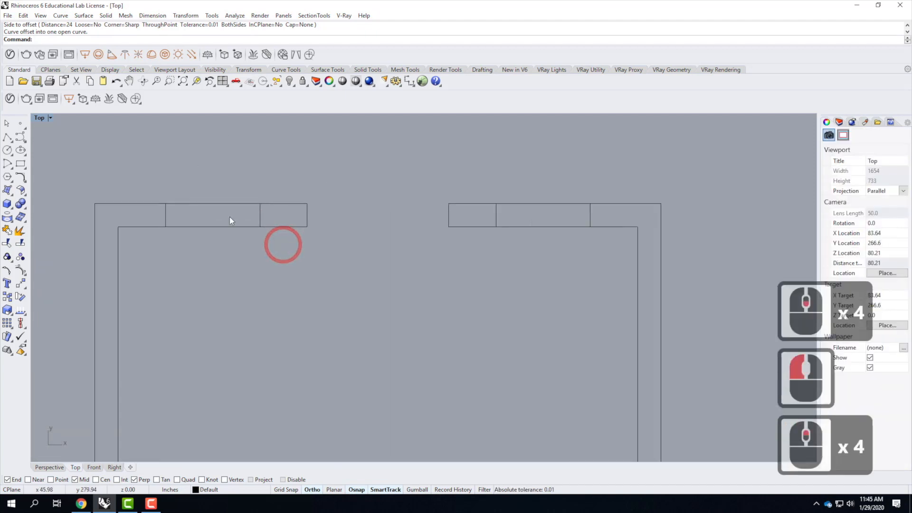
click(7, 137)
click(166, 215)
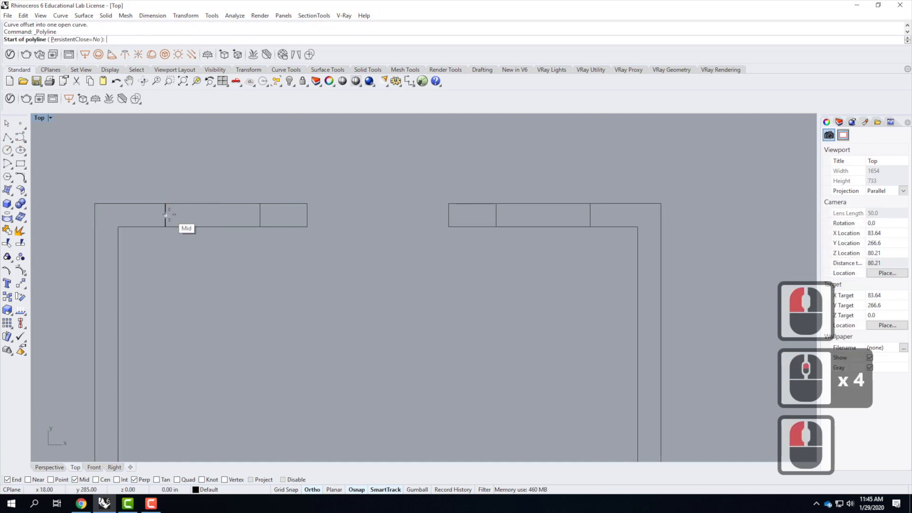
click(260, 216)
key(Return)
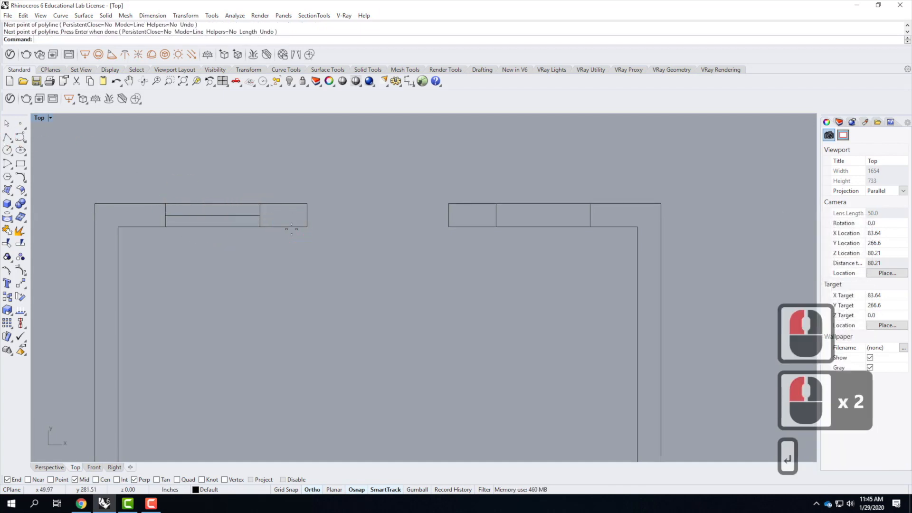
Step: Offset the upper-left opening's centre line by 0.25 inches to both sides and delete the original centre line
click(237, 215)
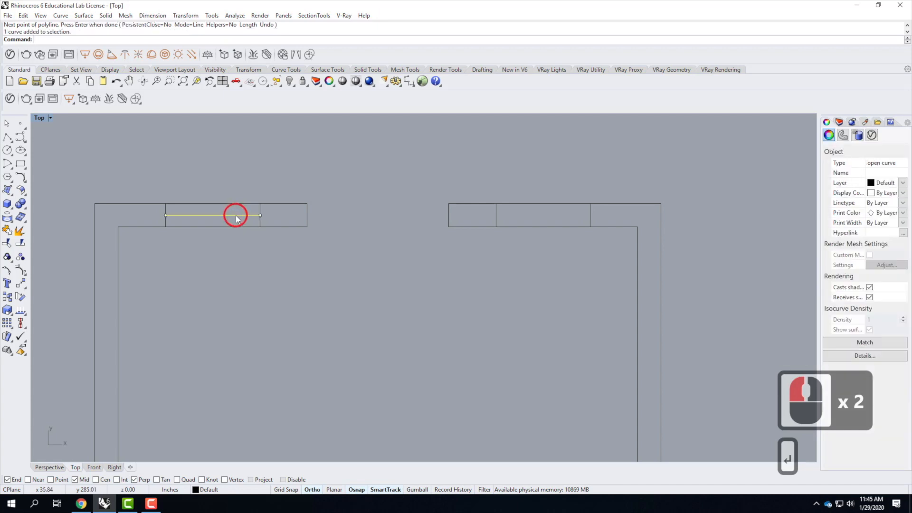
scroll(218, 219, up, 5)
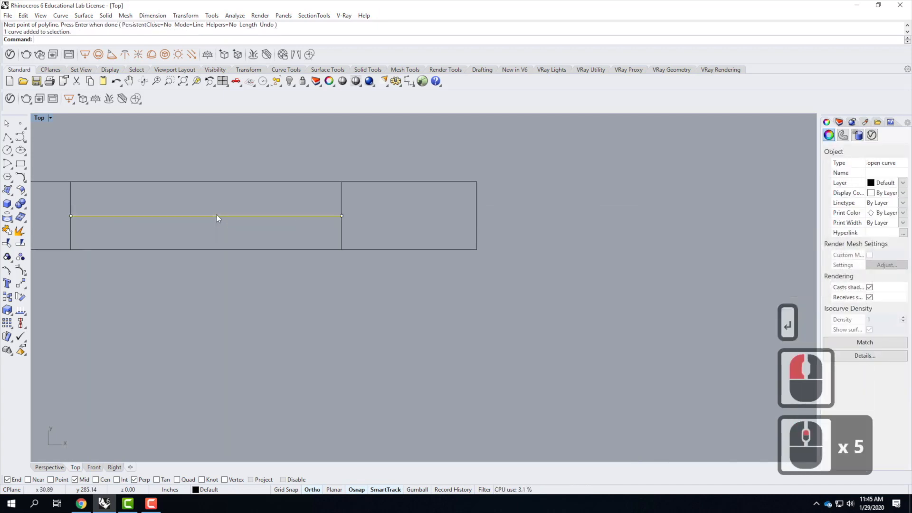
scroll(244, 211, down, 1)
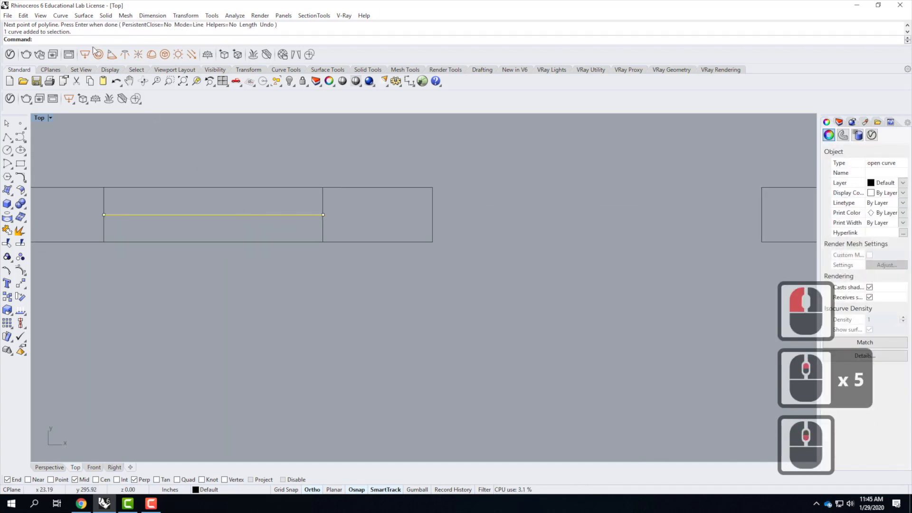
click(61, 15)
click(120, 243)
mouse_move(117, 259)
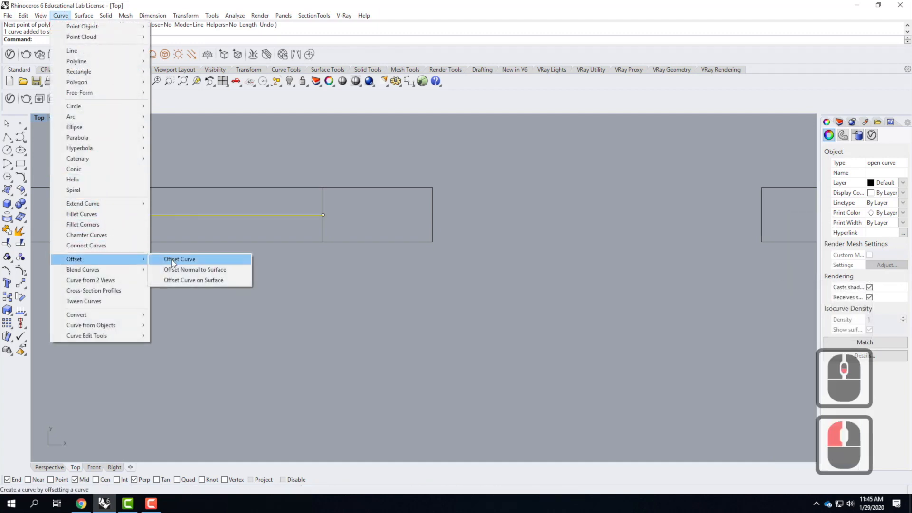
click(176, 260)
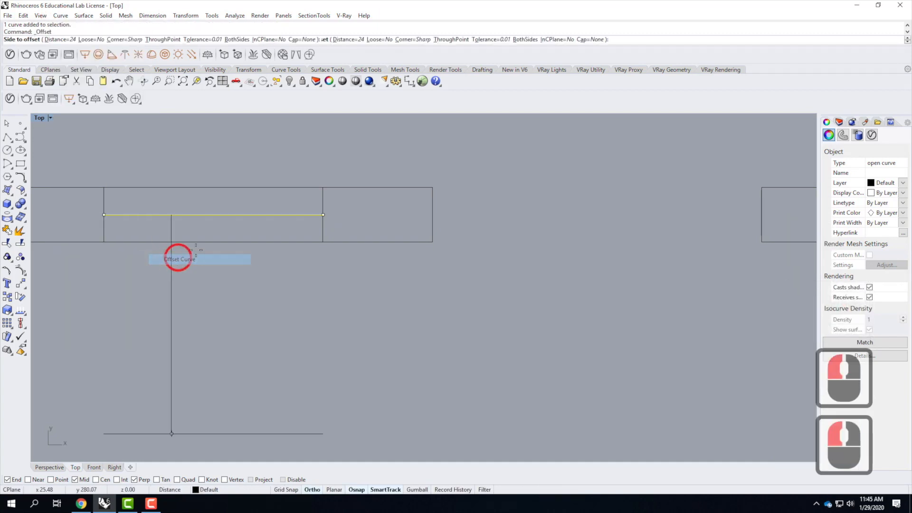
click(60, 40)
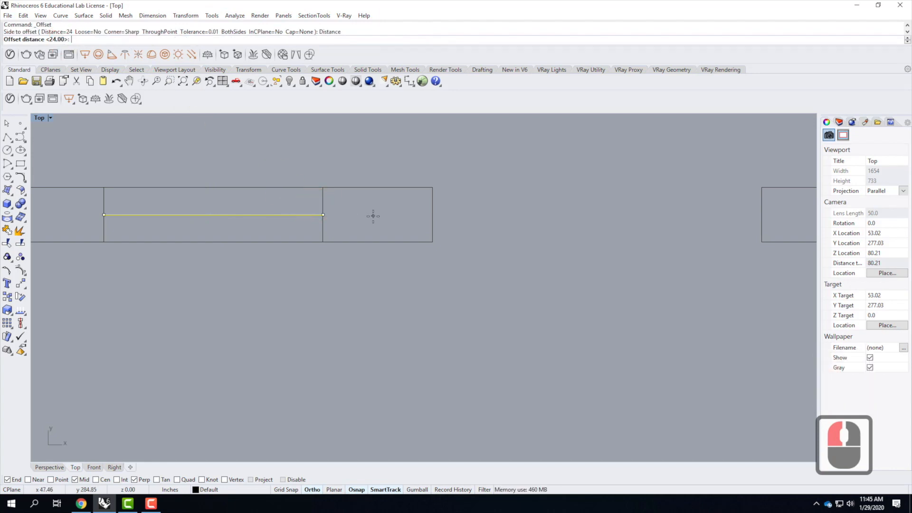
text(.25)
key(Return)
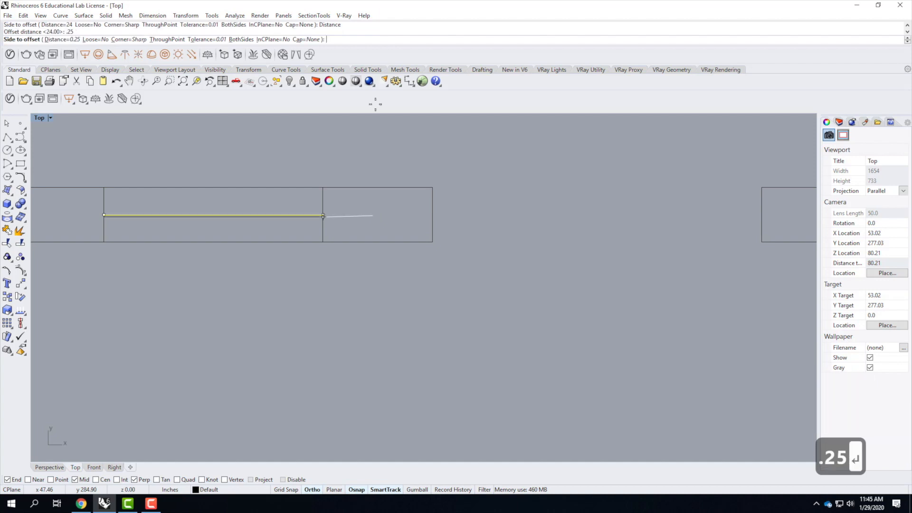
click(238, 40)
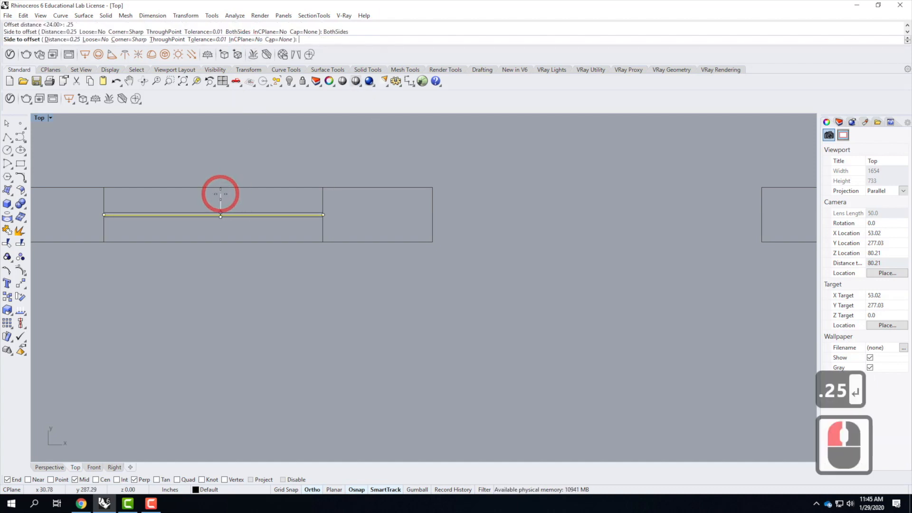
click(231, 214)
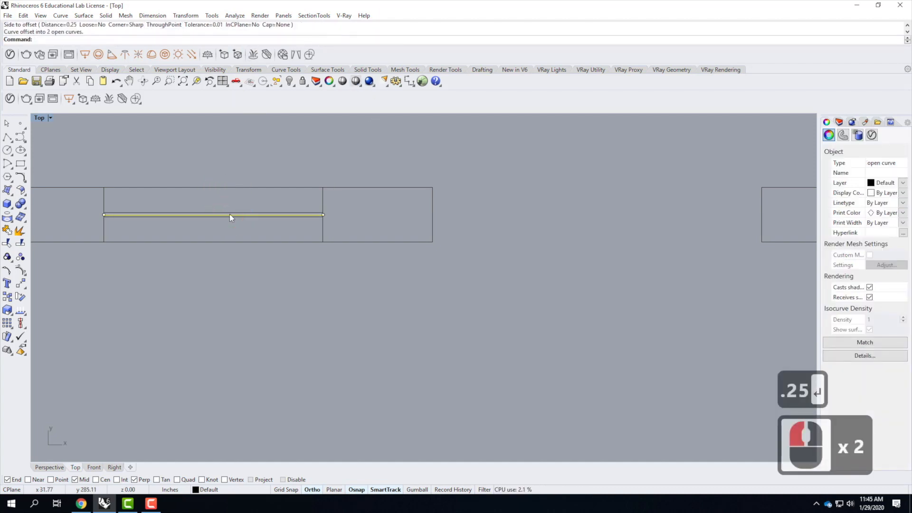
key(Delete)
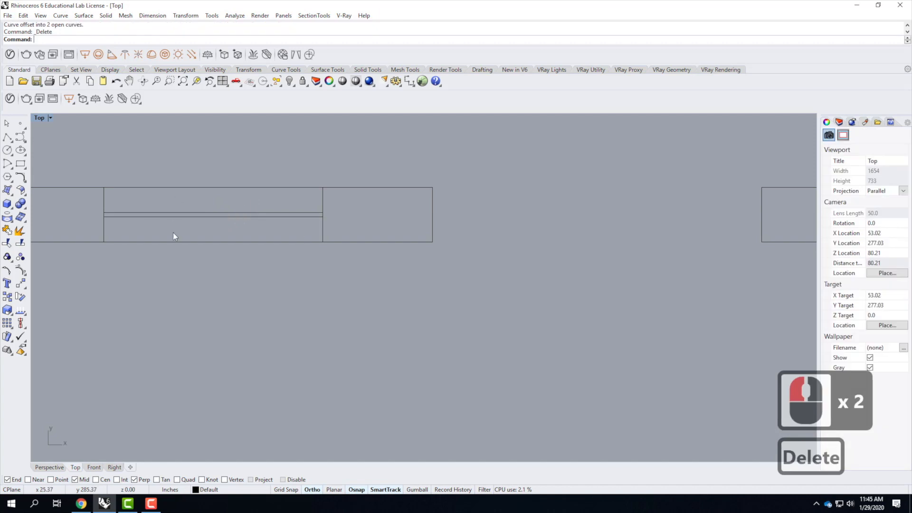
Step: Draw a polyline joining the midpoints of the two cross lines in the upper-right wall
scroll(168, 298, down, 4)
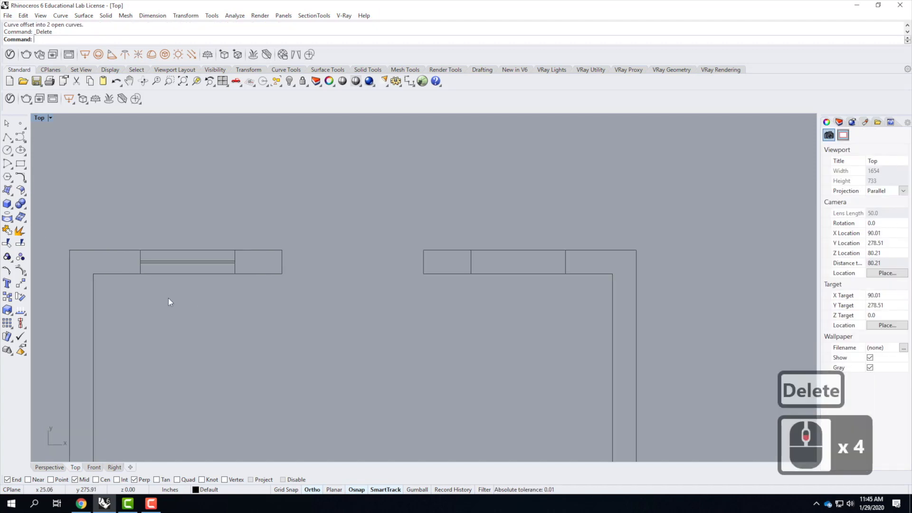
click(7, 136)
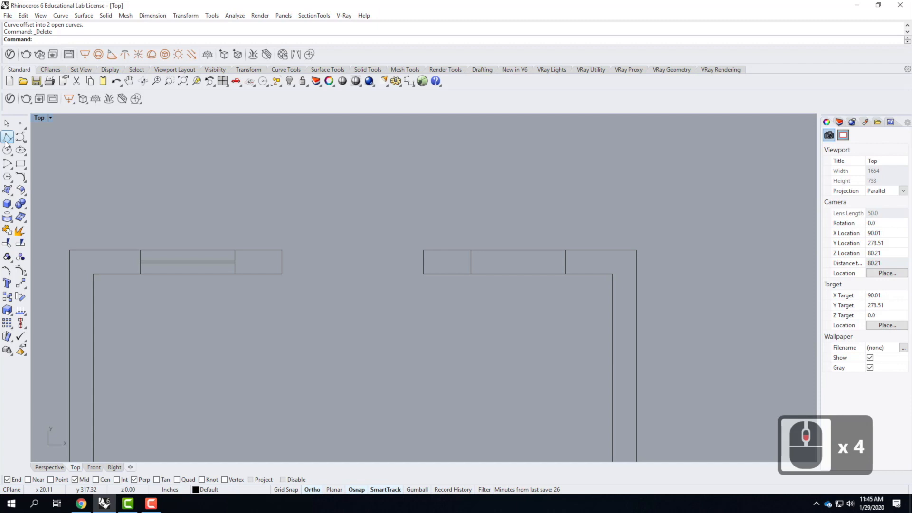
click(471, 262)
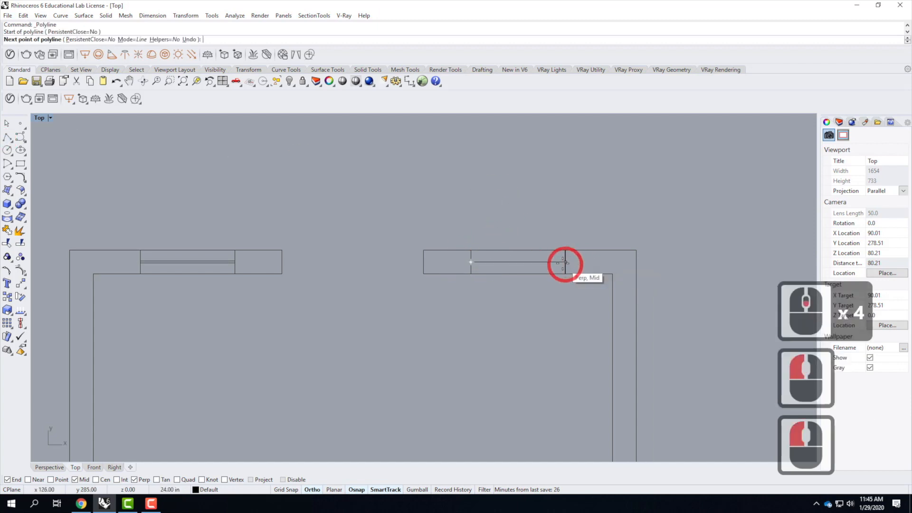
click(565, 262)
key(Return)
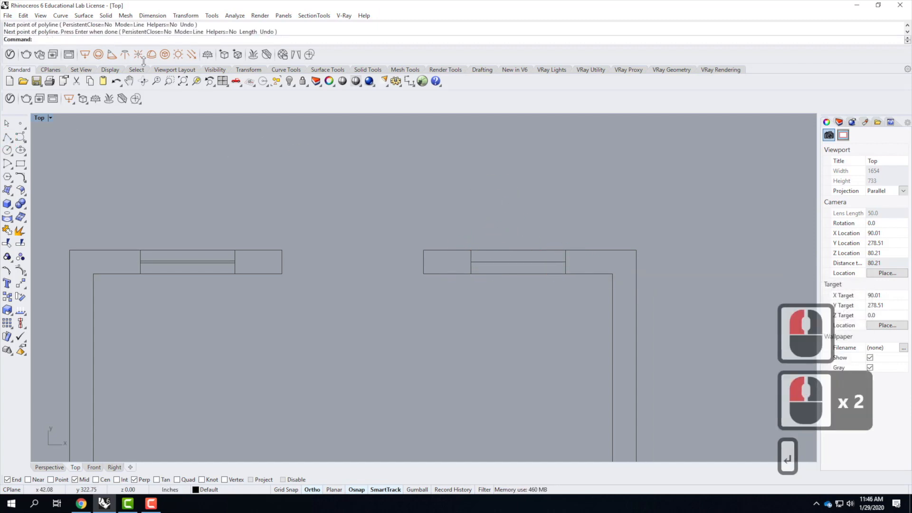
Step: Offset the upper-right opening's centre line by 0.25 inches to both sides and delete the original centre line
click(60, 15)
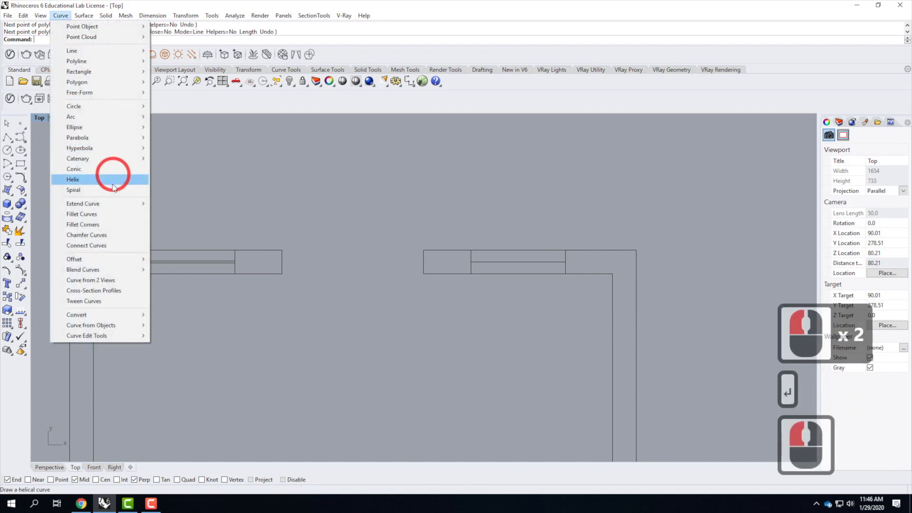
mouse_move(121, 261)
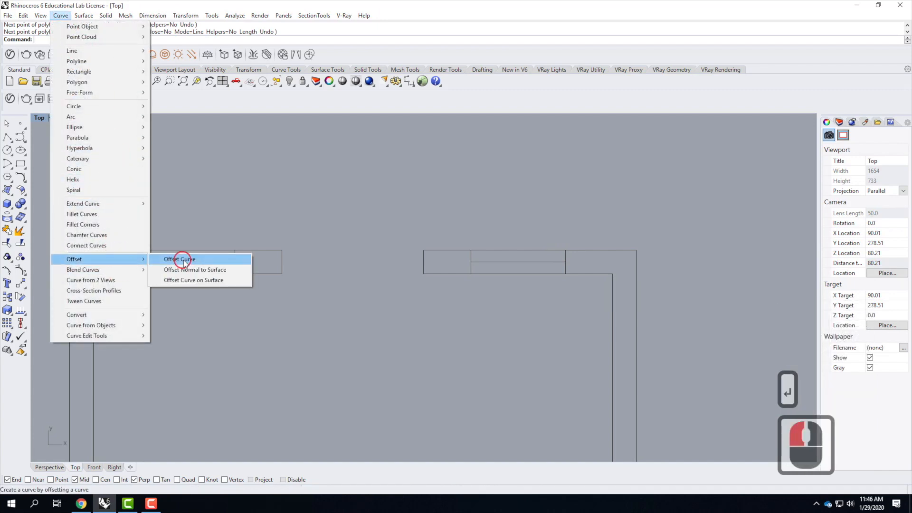
click(182, 260)
click(526, 262)
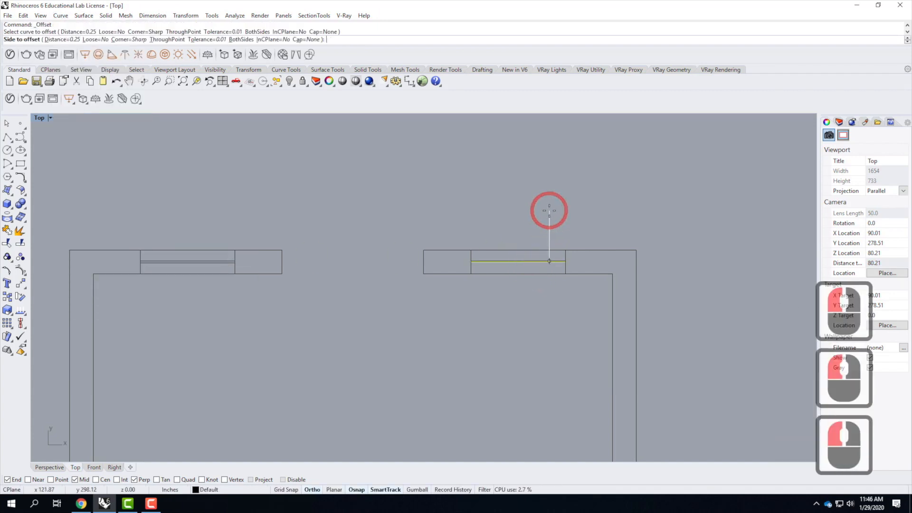
click(246, 41)
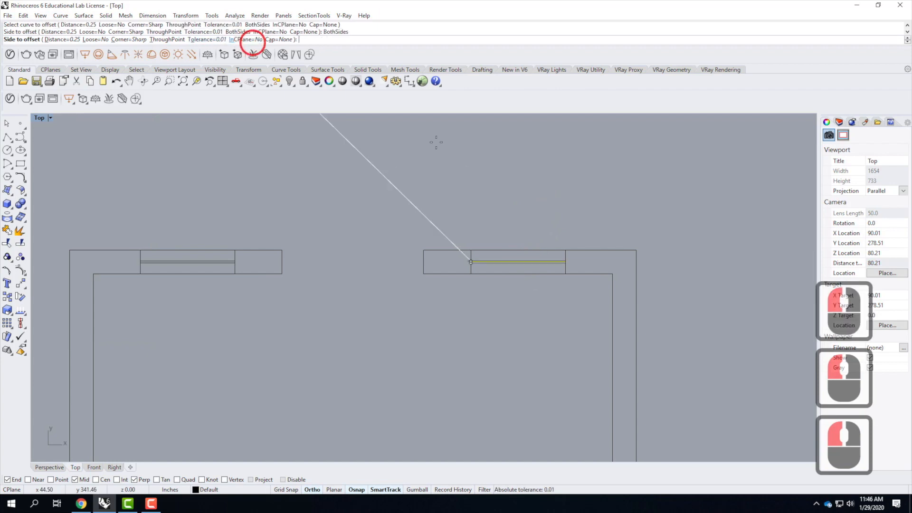
click(537, 230)
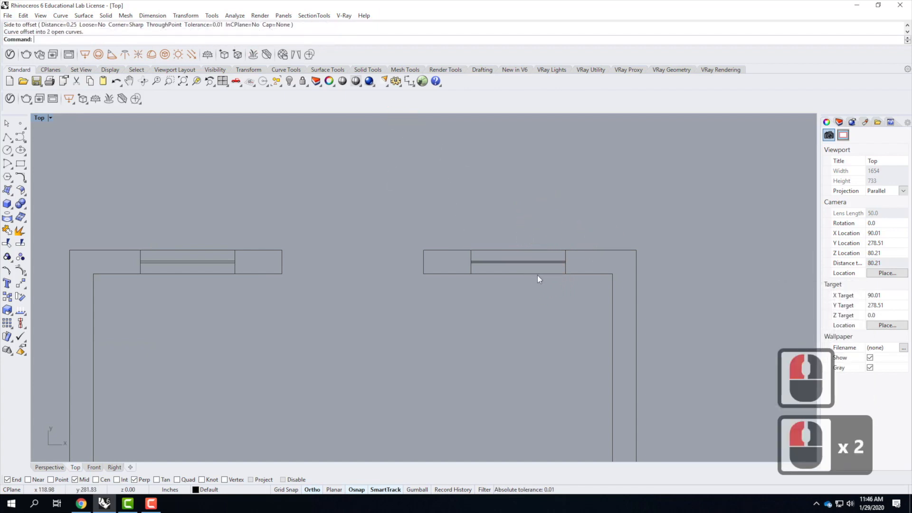
scroll(538, 273, up, 4)
click(544, 261)
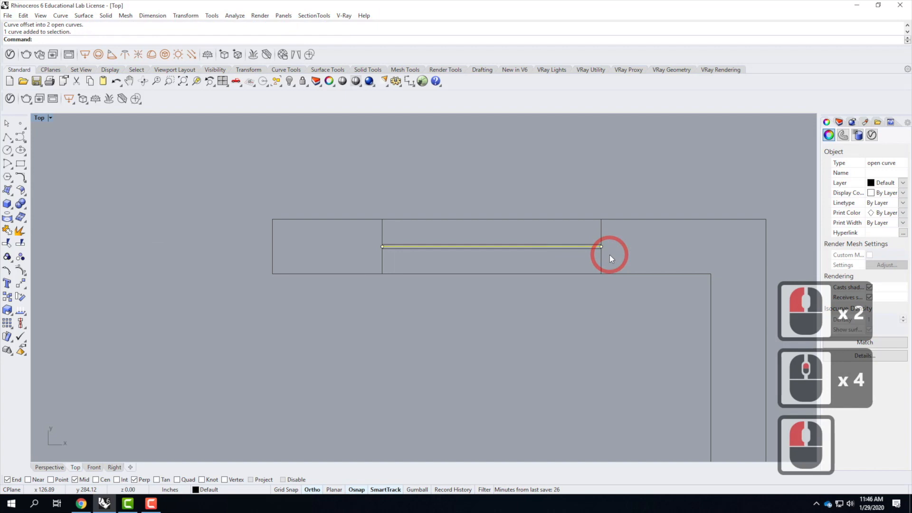
key(Delete)
scroll(511, 180, down, 3)
scroll(511, 180, down, 2)
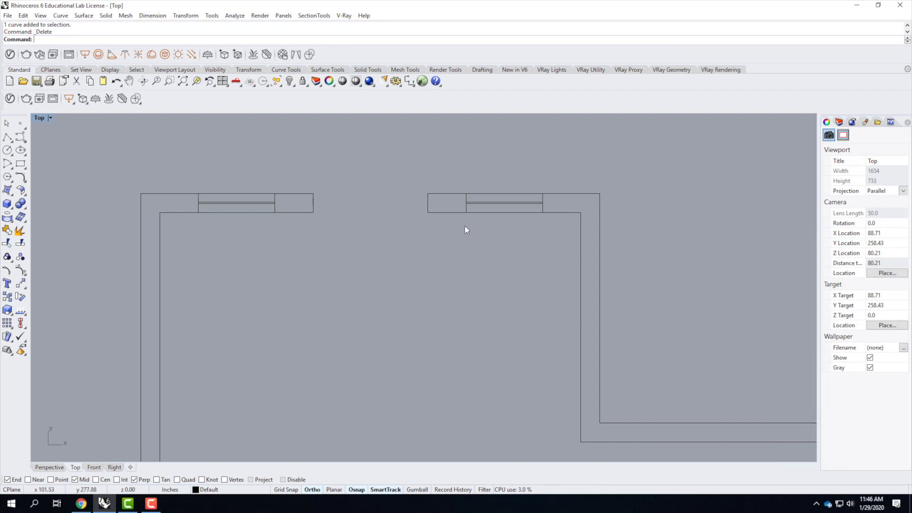
scroll(340, 217, down, 6)
scroll(313, 186, down, 2)
scroll(311, 361, up, 2)
scroll(303, 402, down, 1)
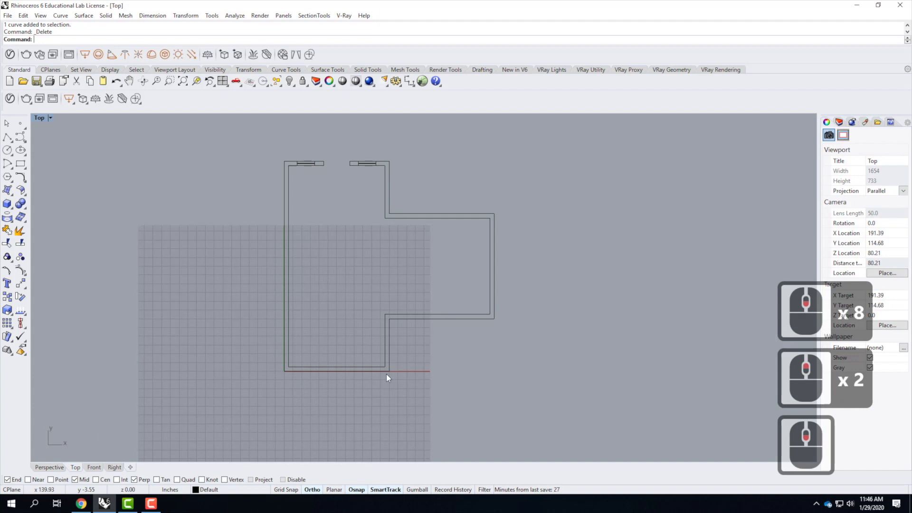
scroll(301, 153, up, 1)
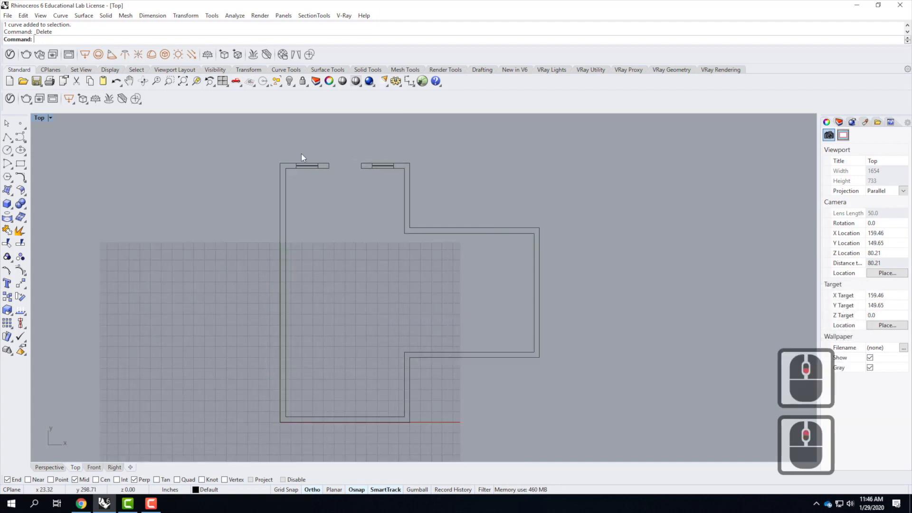
click(300, 161)
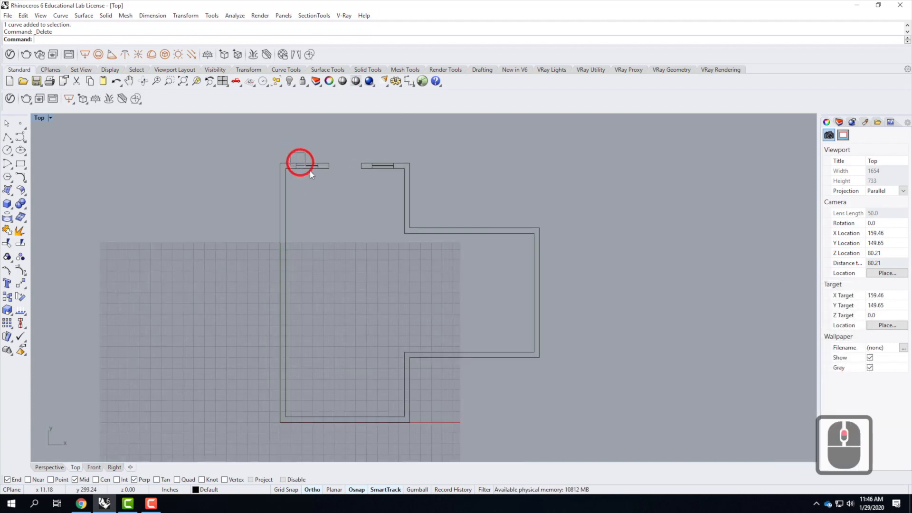
drag(324, 180, 325, 183)
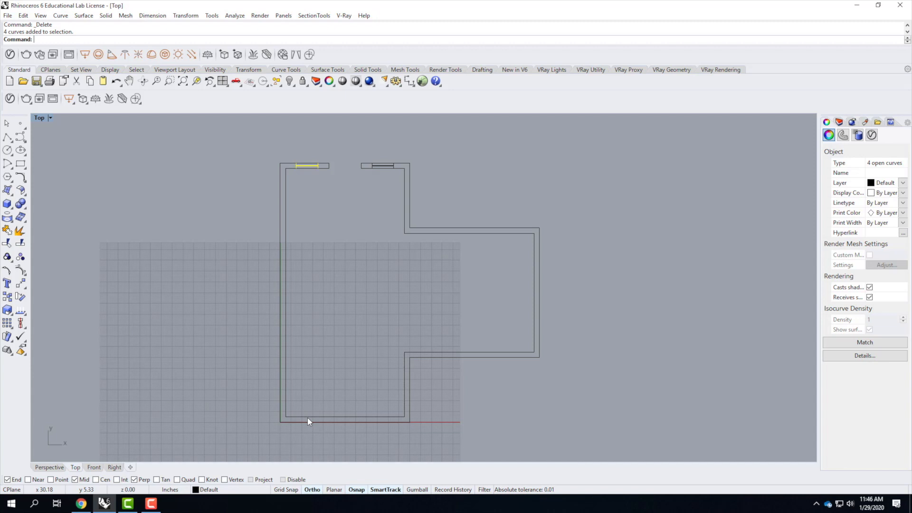
click(326, 285)
click(209, 140)
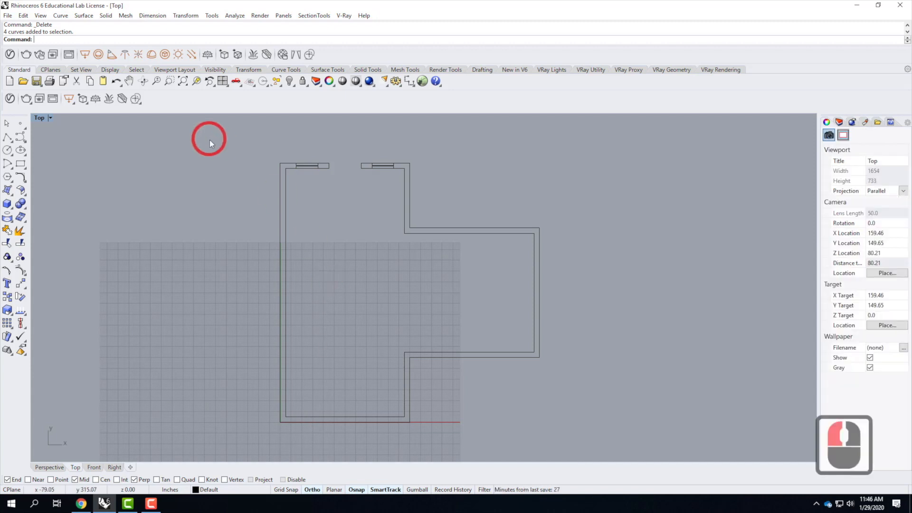
Step: Mirror a copy of the upper-left opening's four lines onto the bottom wall about a horizontal axis through the long left wall's midpoint
click(186, 17)
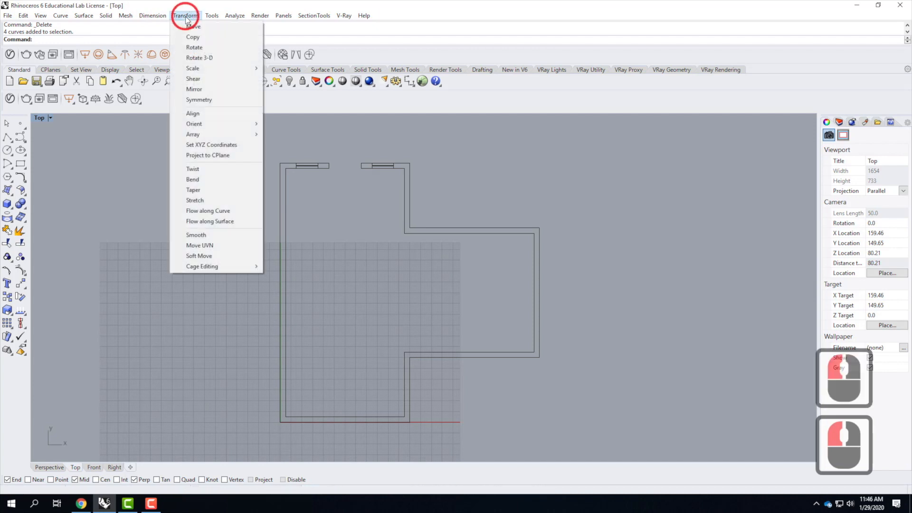
click(193, 91)
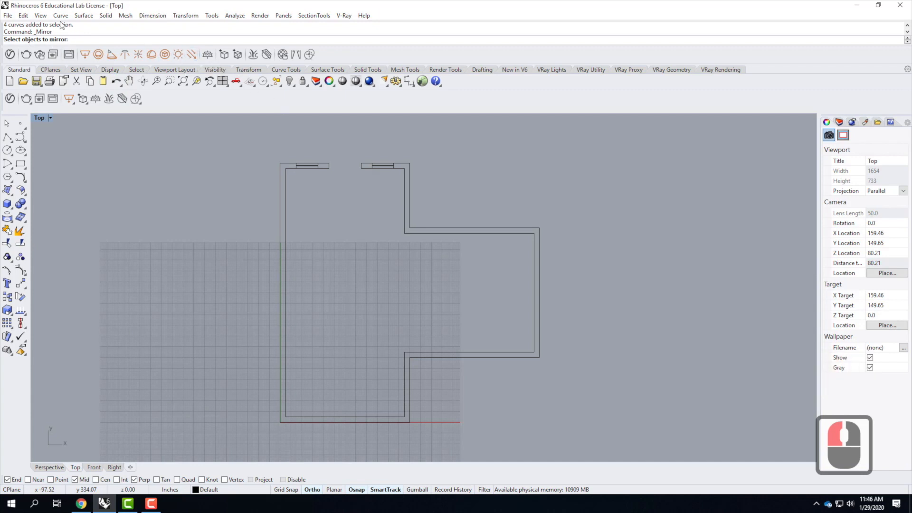
click(291, 151)
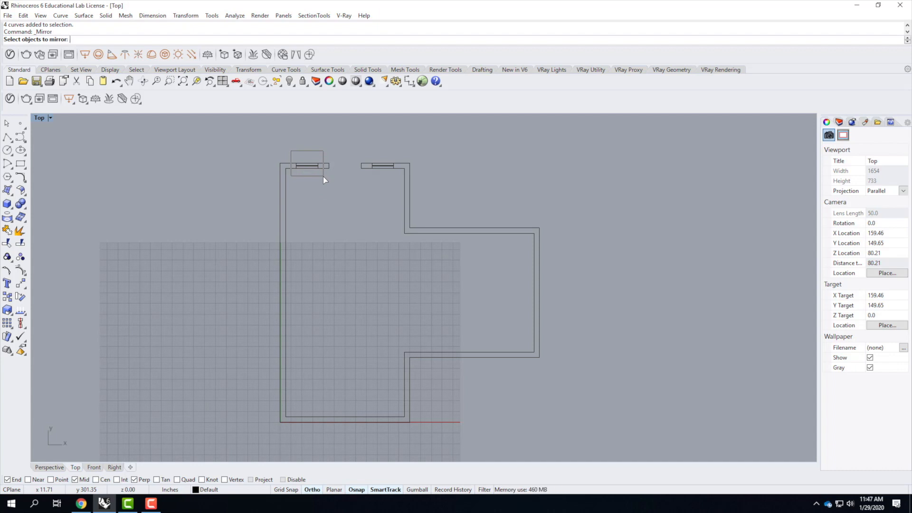
drag(323, 176, 325, 178)
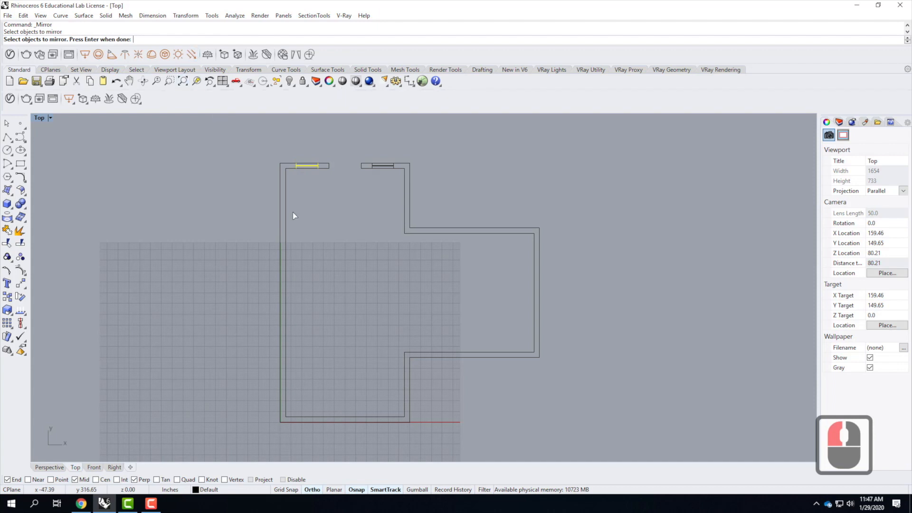
drag(314, 178, 277, 143)
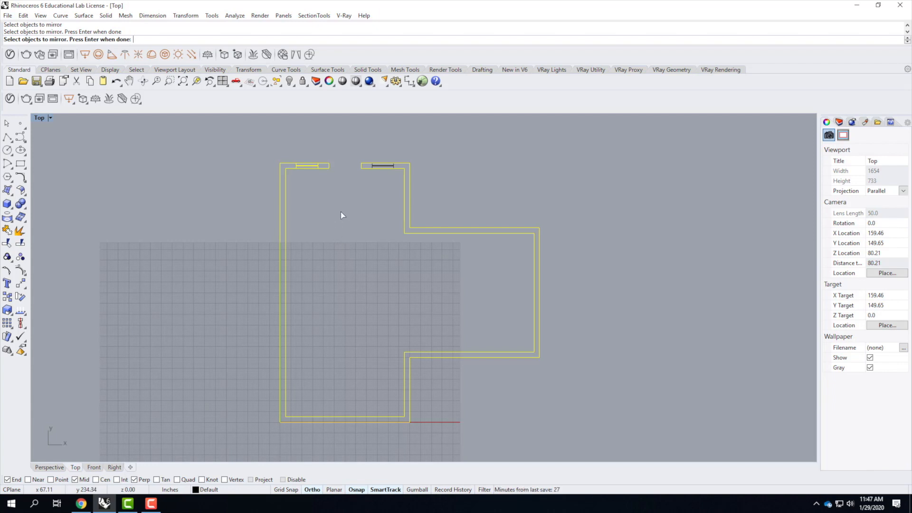
ctrl+click(285, 180)
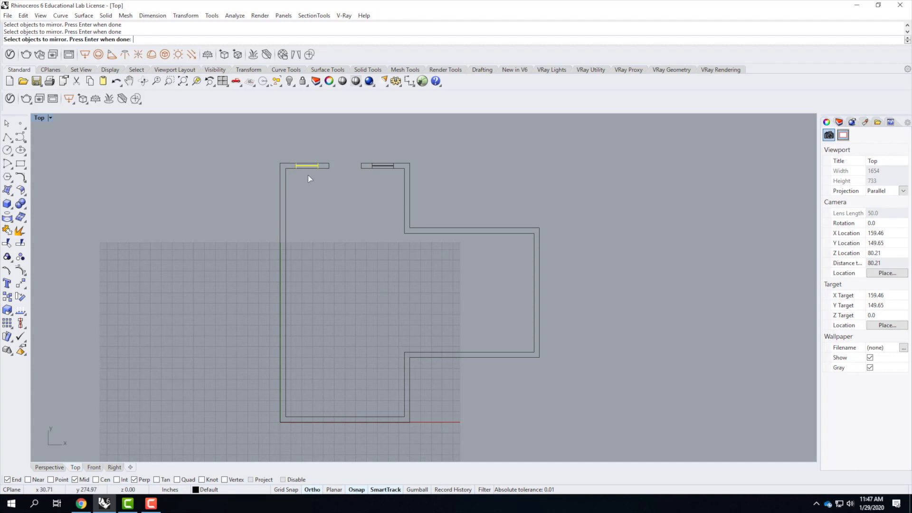
key(Return)
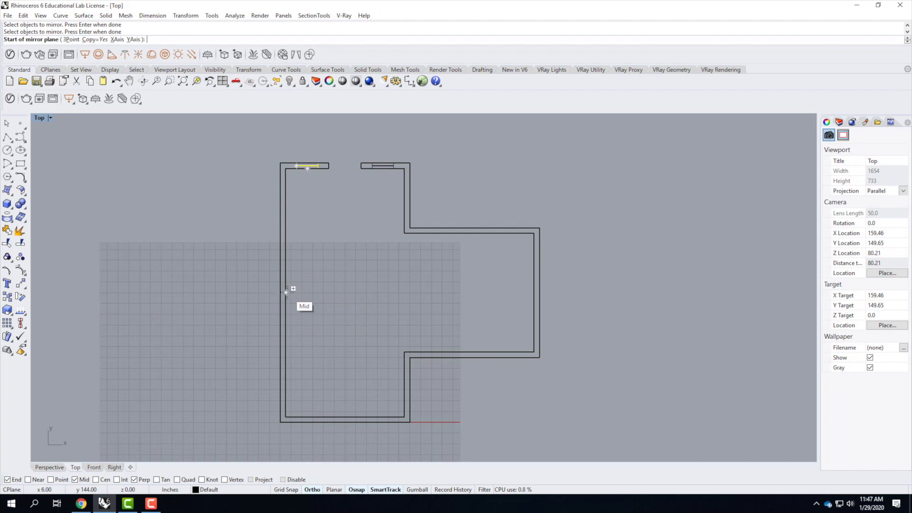
click(286, 292)
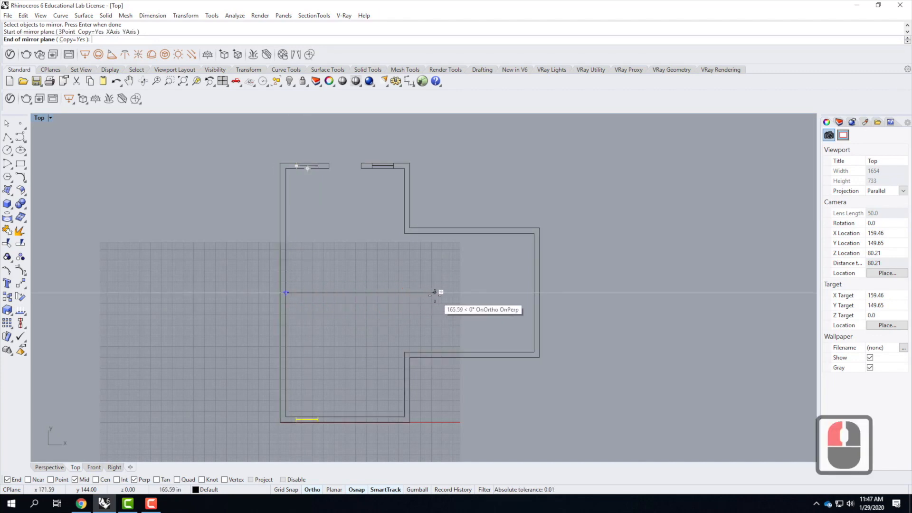
click(499, 317)
click(275, 253)
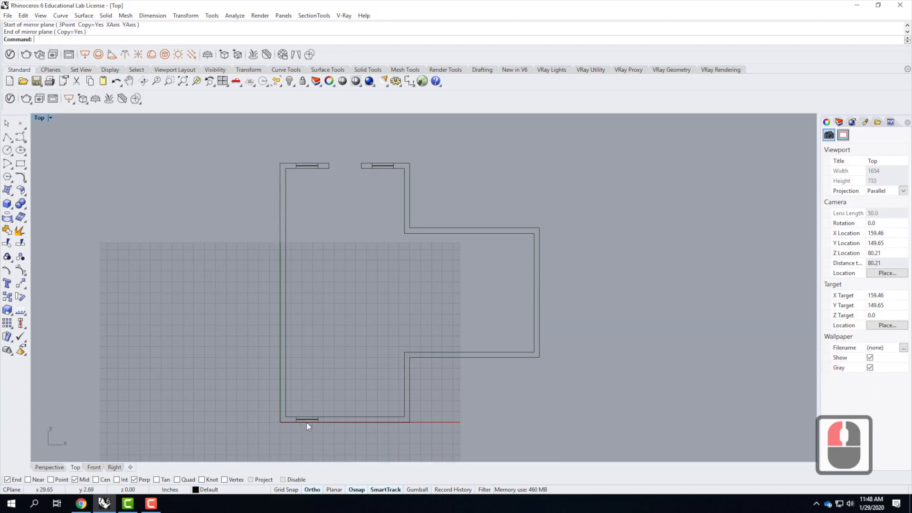
Step: Mirror a copy of the bottom wall's opening lines onto the left wall across the diagonal joining the lower-left corner's outer and inner endpoints
scroll(307, 421, up, 4)
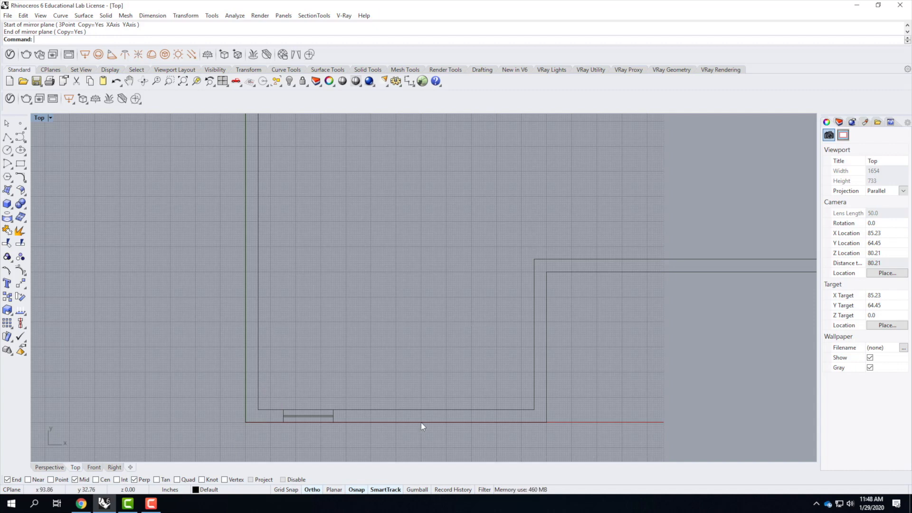
drag(273, 389, 343, 438)
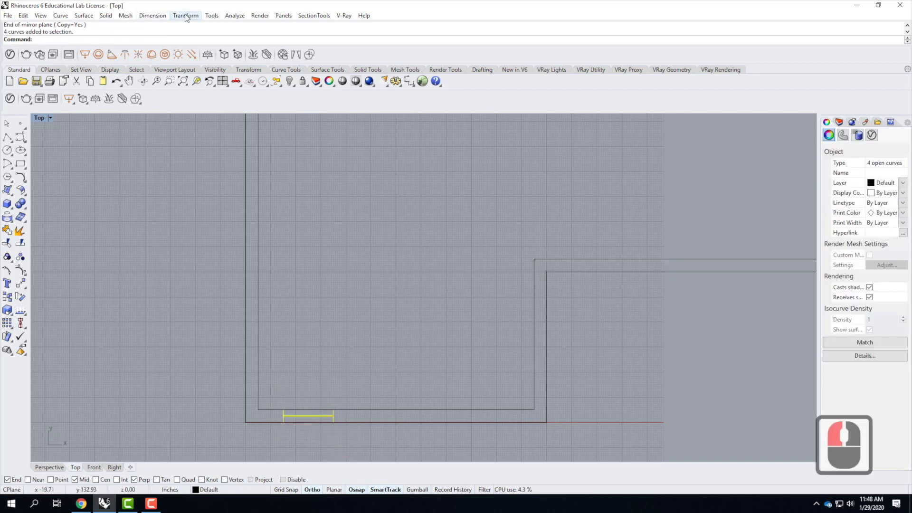
click(185, 16)
click(209, 87)
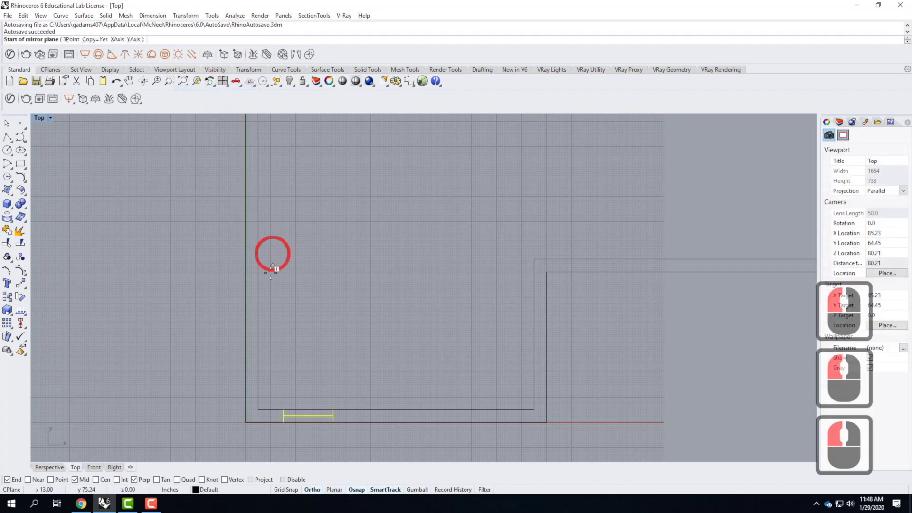
click(246, 421)
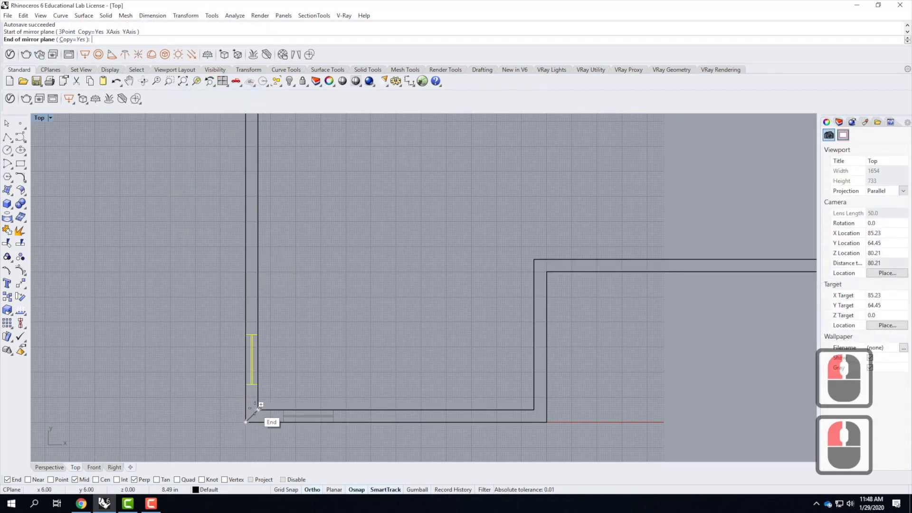
click(256, 406)
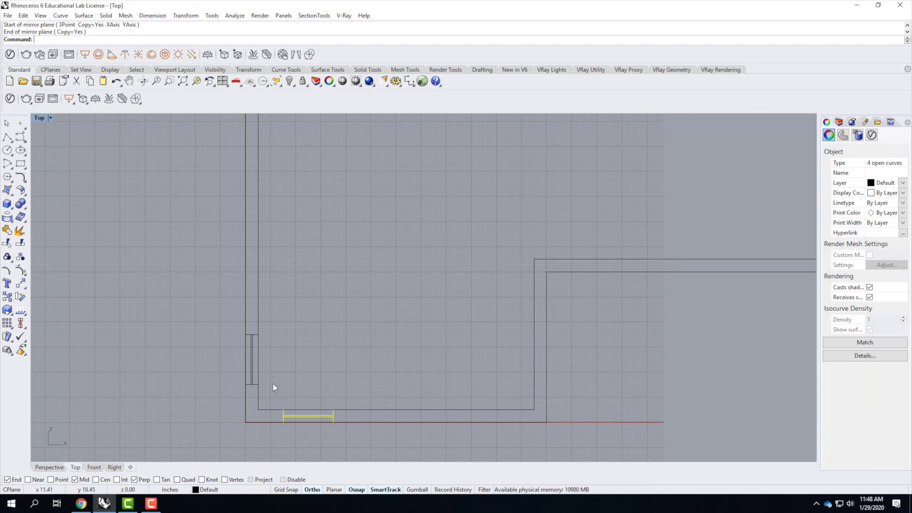
click(220, 362)
scroll(159, 383, down, 4)
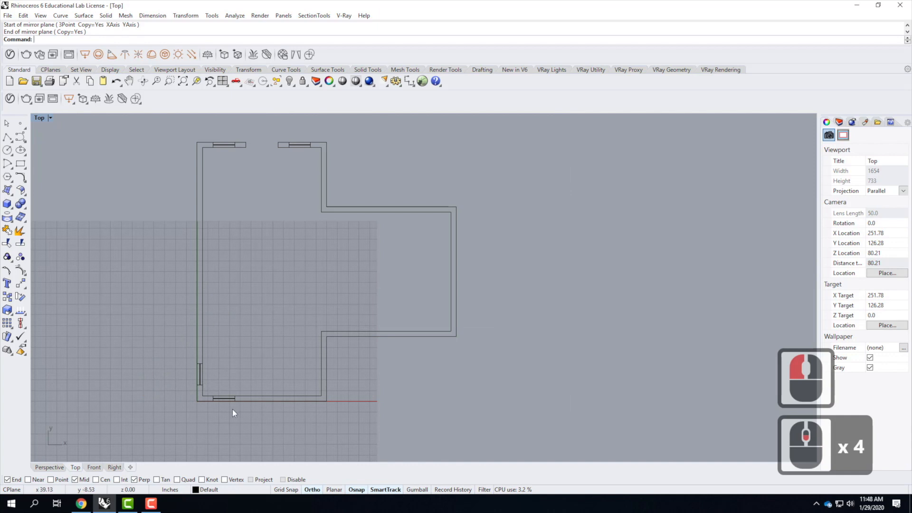
scroll(252, 413, up, 4)
scroll(253, 409, up, 7)
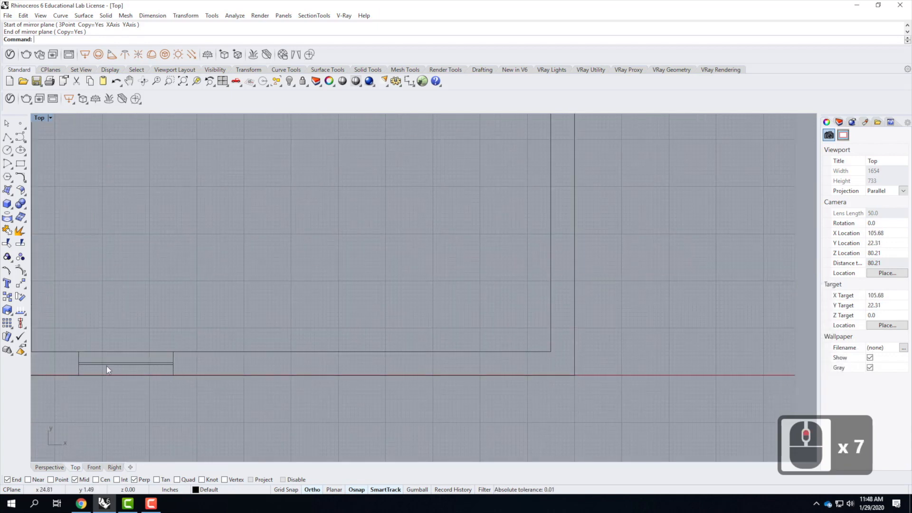
scroll(321, 367, down, 2)
scroll(166, 375, up, 3)
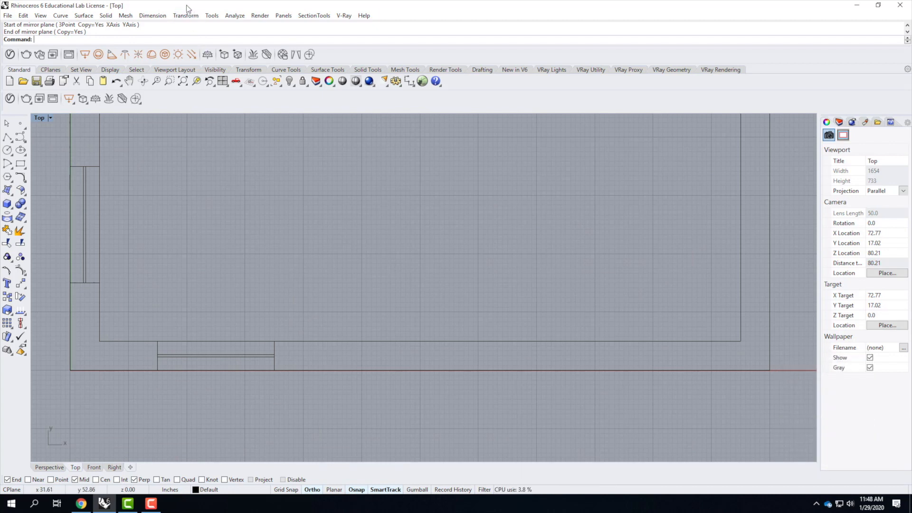
click(23, 15)
mouse_move(186, 16)
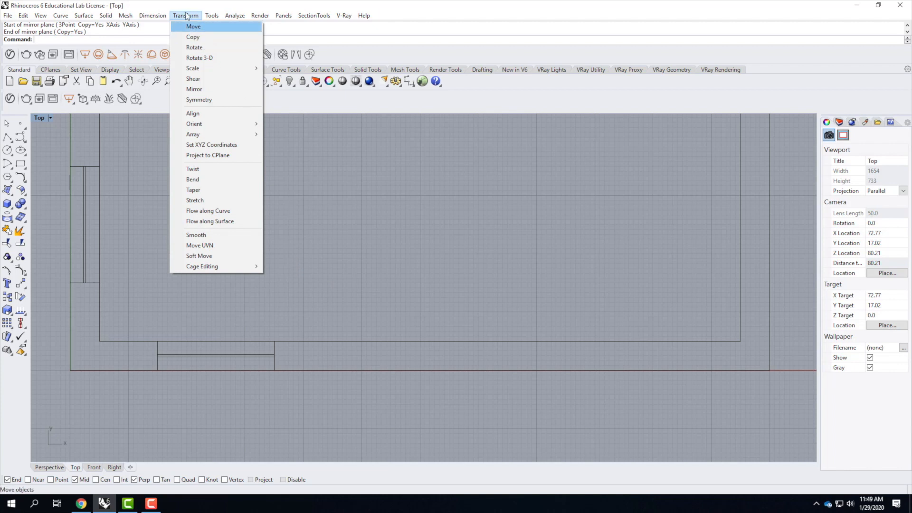
click(194, 40)
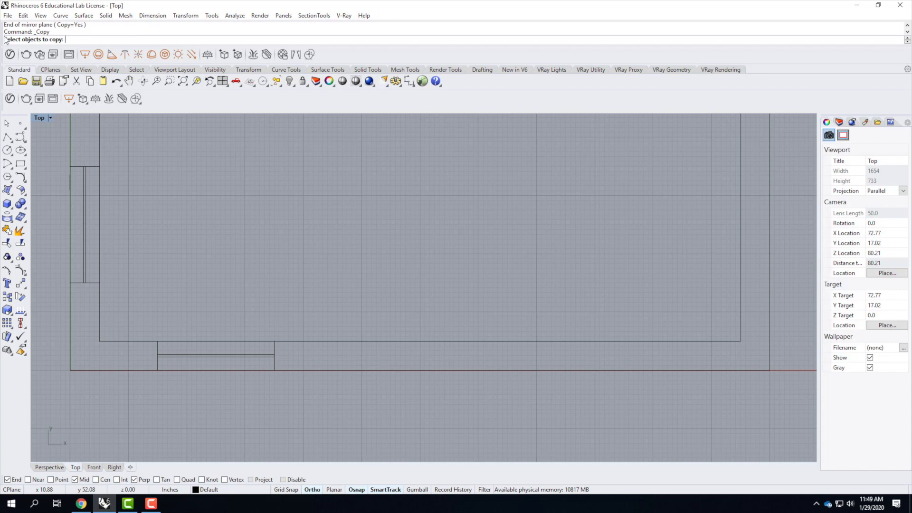
drag(147, 323, 315, 446)
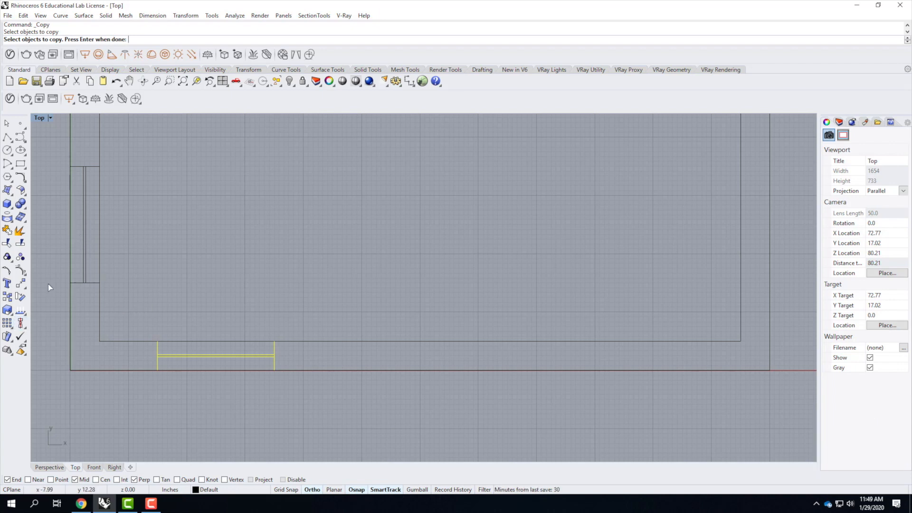
click(215, 269)
click(235, 272)
key(Escape)
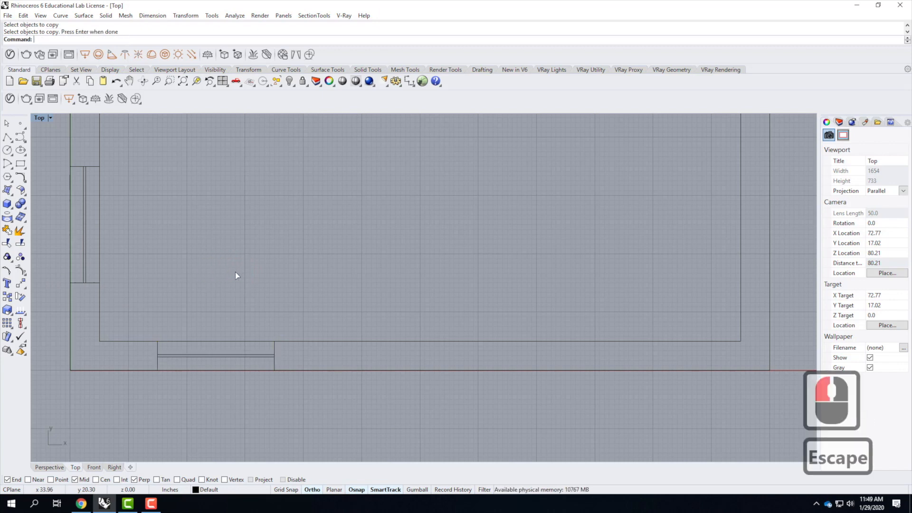
key(Escape)
key(Escape)
Step: Delete the four mirrored opening lines from the left wall near the lower-left corner
drag(67, 157, 147, 303)
key(Delete)
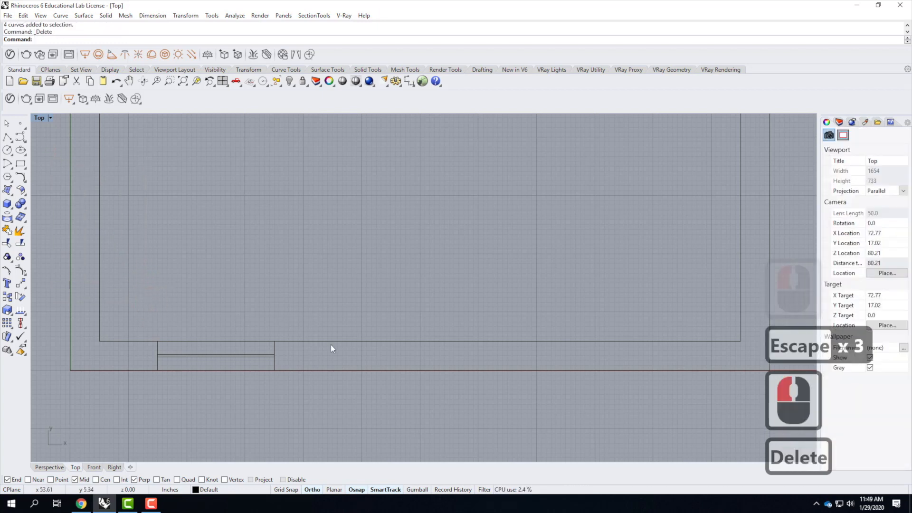
scroll(331, 346, up, 2)
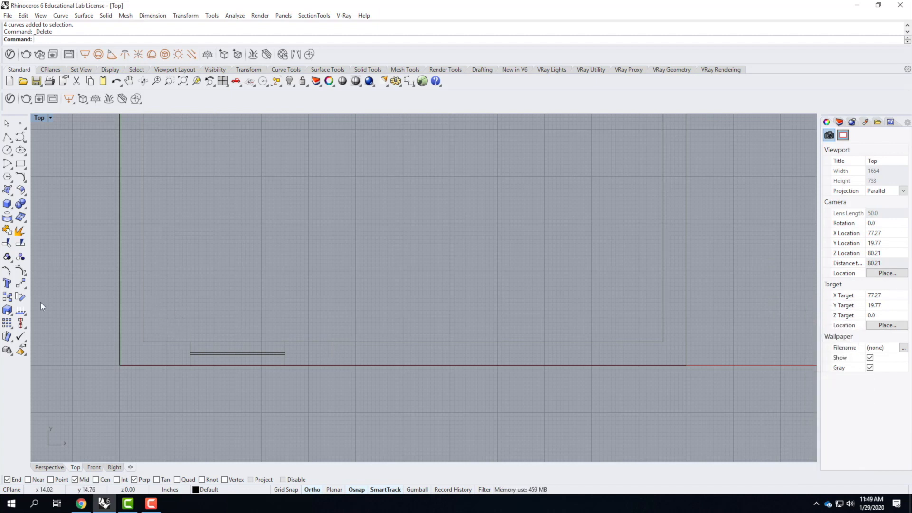
click(7, 137)
click(119, 364)
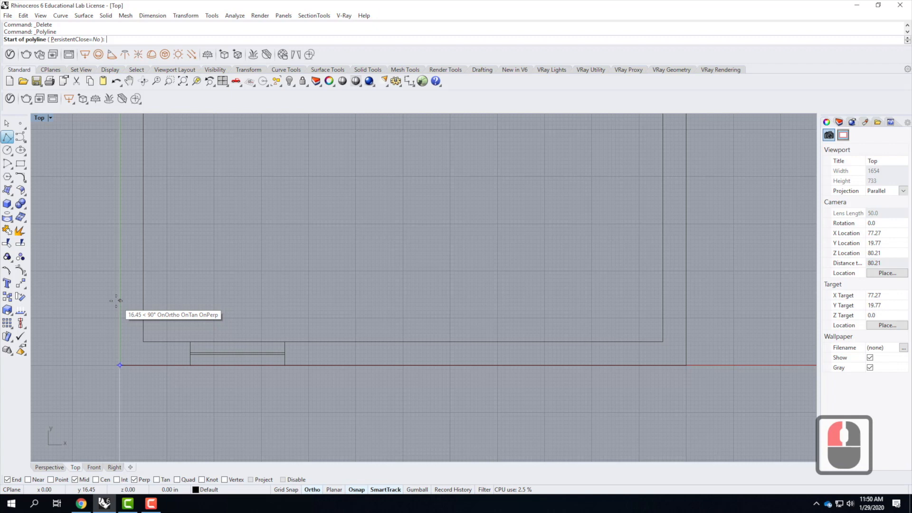
click(116, 300)
key(Escape)
key(Escape)
key(Escape)
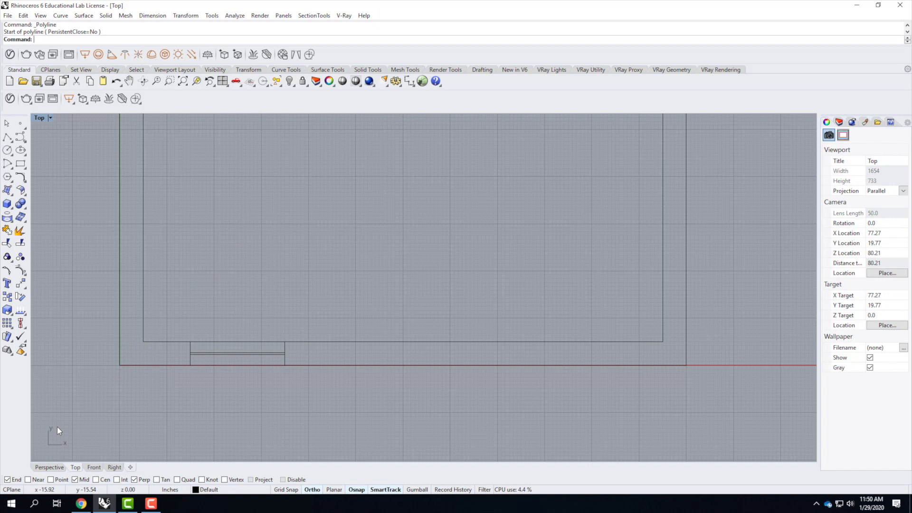
Step: Mirror a copy of the bottom wall's four opening lines onto the left wall, across the diagonal between the lower-left corner's outer and inner endpoints
drag(175, 311, 315, 398)
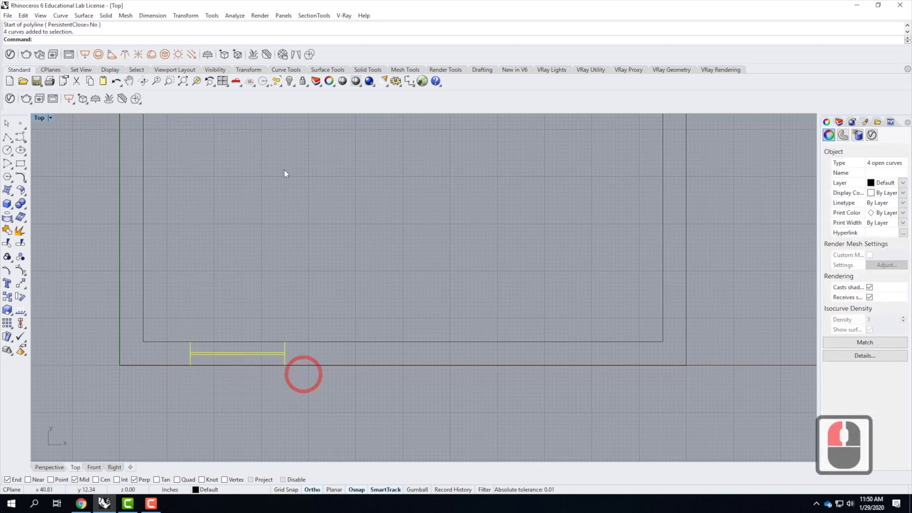
click(190, 17)
click(194, 89)
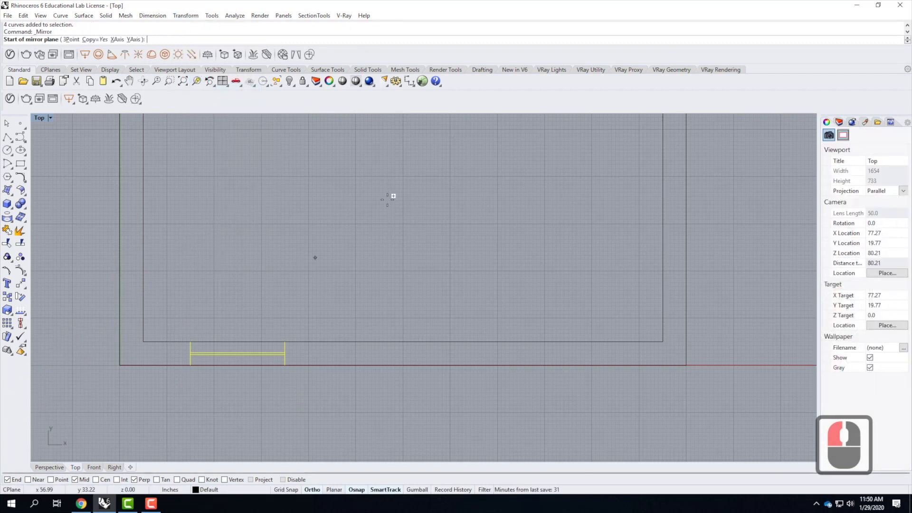
click(120, 365)
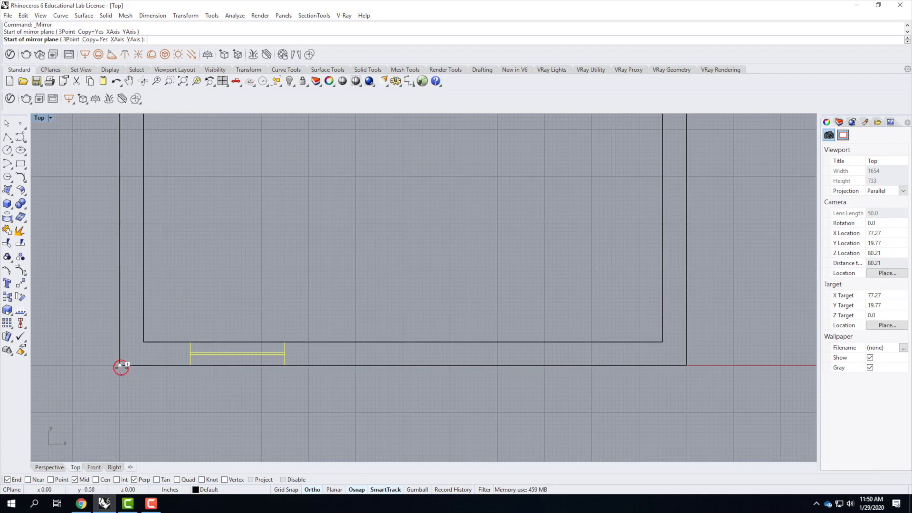
click(144, 341)
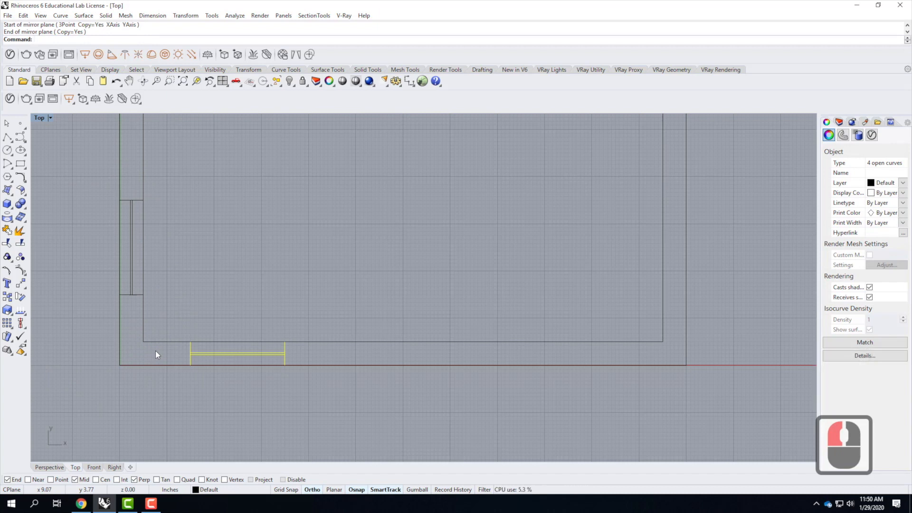
click(203, 243)
click(117, 176)
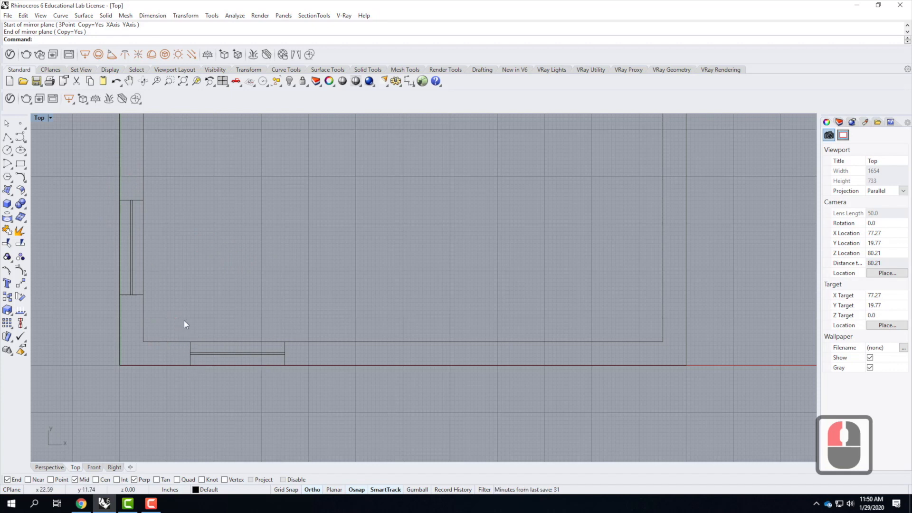
Step: Try to copy the bottom wall's four opening lines 2'6" to the right along the wall, and undo that copy
drag(175, 314, 331, 426)
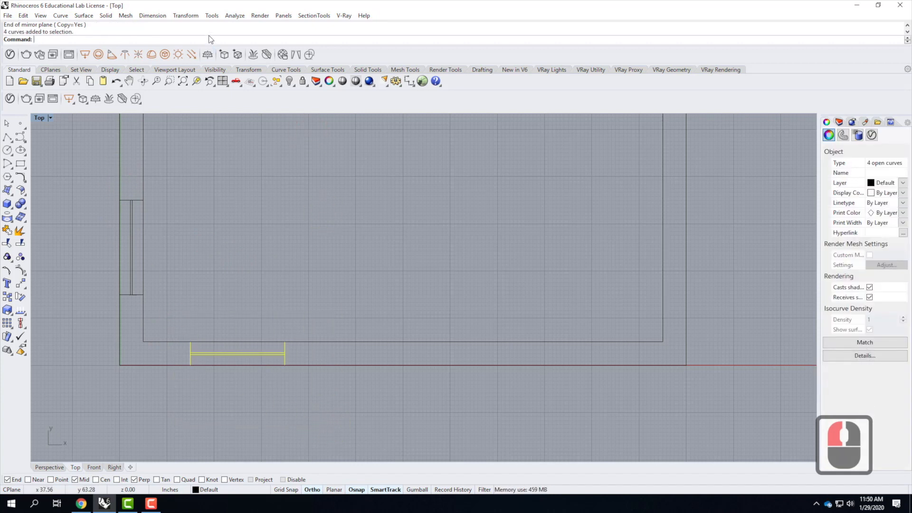
click(190, 15)
click(193, 37)
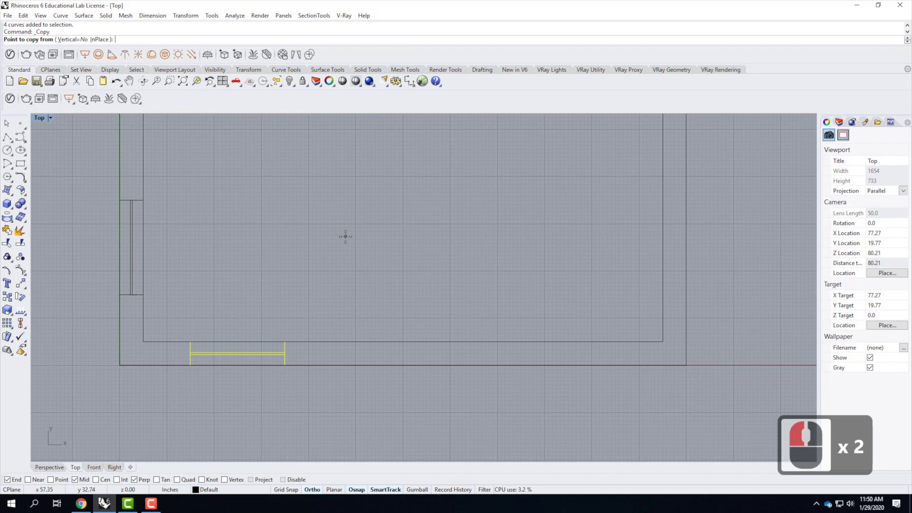
click(189, 339)
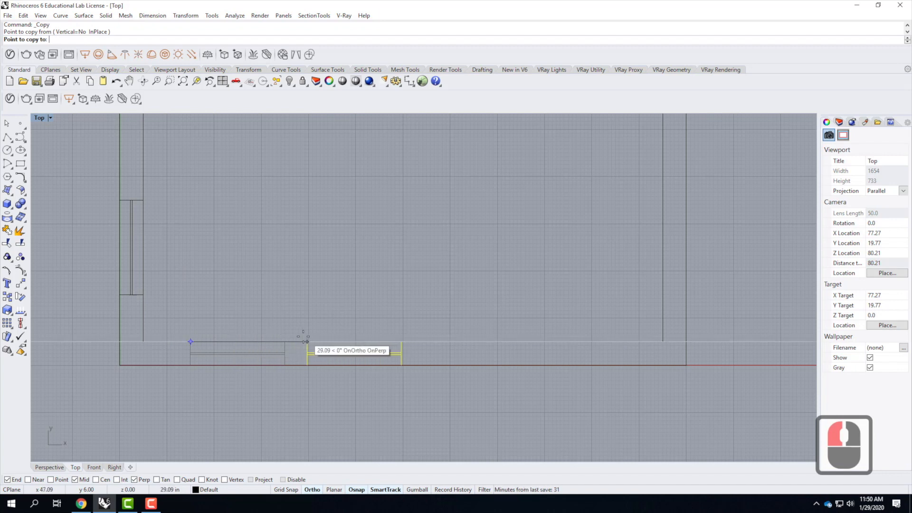
text(2'6")
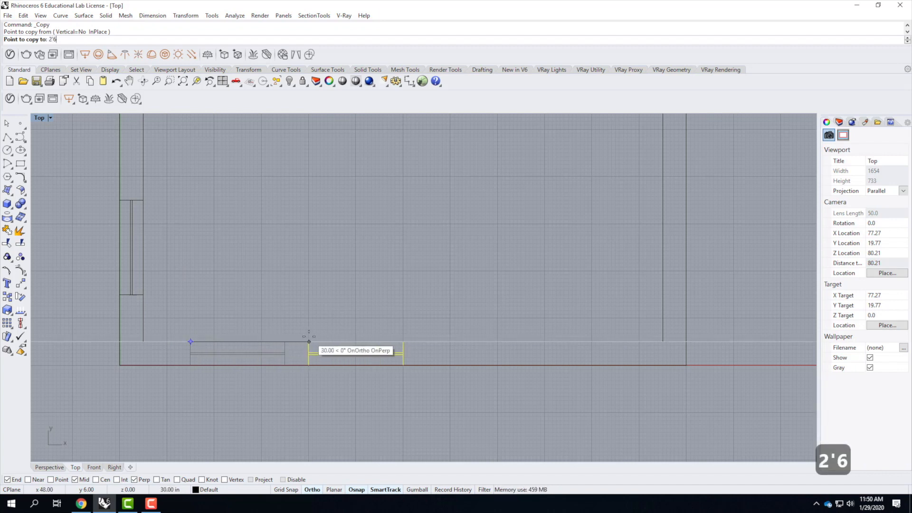
key(Return)
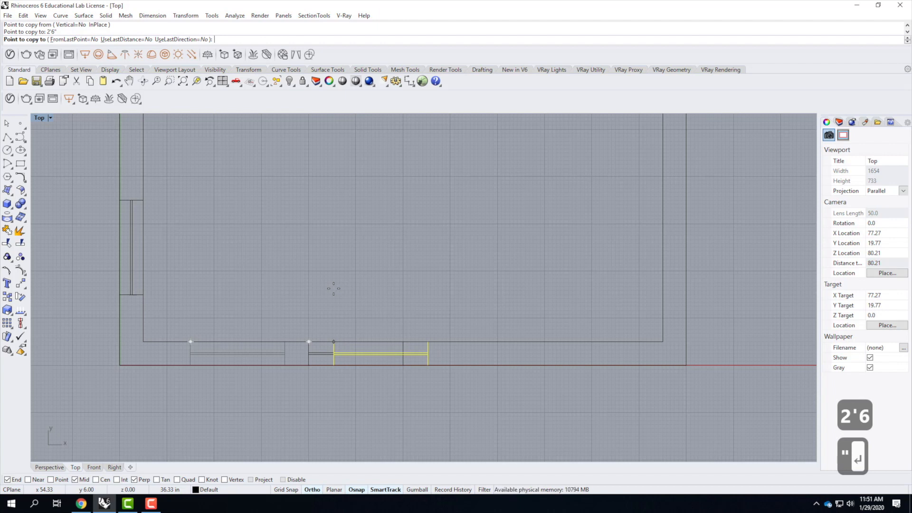
key(Escape)
key(ctrl+z)
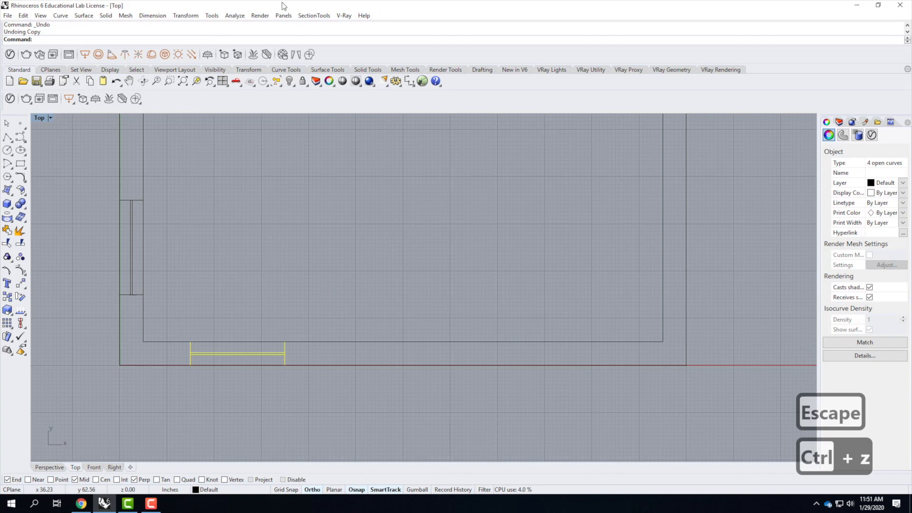
Step: Copy the bottom wall's opening lines from a base point 6" left of the opening's inner left endpoint to its inner right endpoint
click(186, 15)
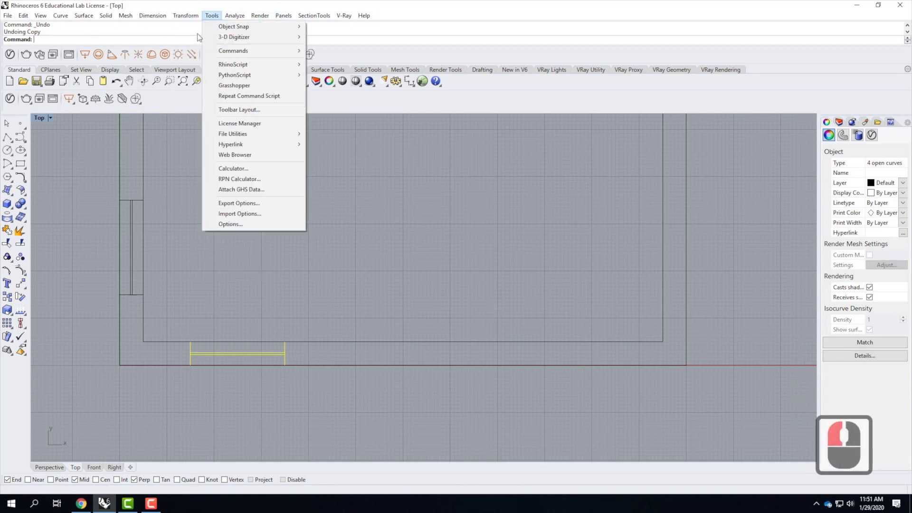
click(184, 34)
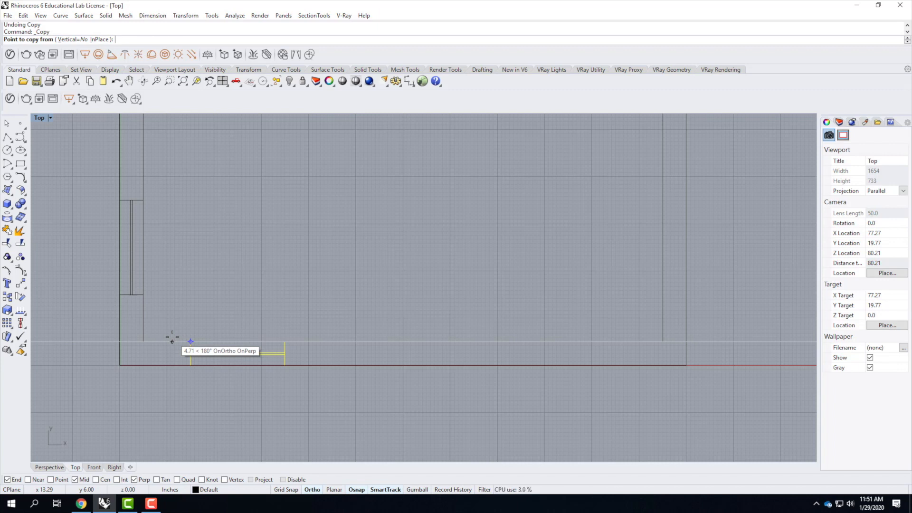
text(6")
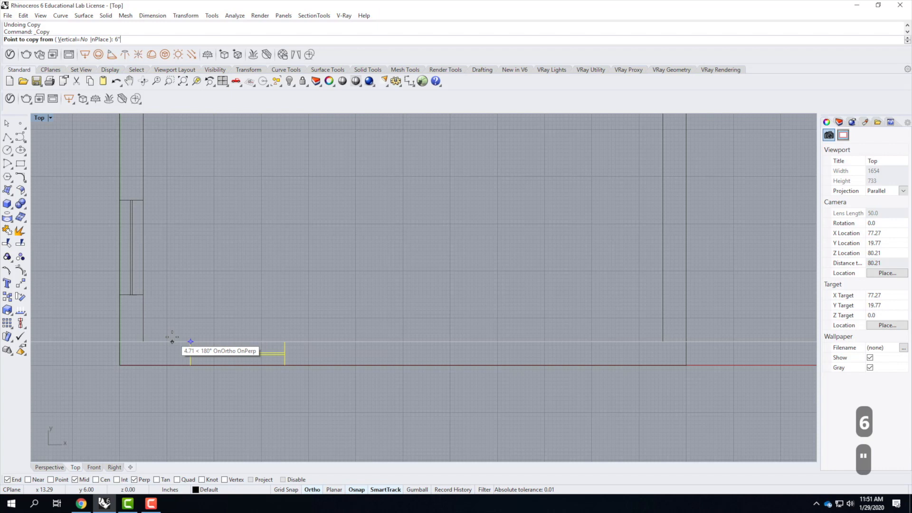
key(Return)
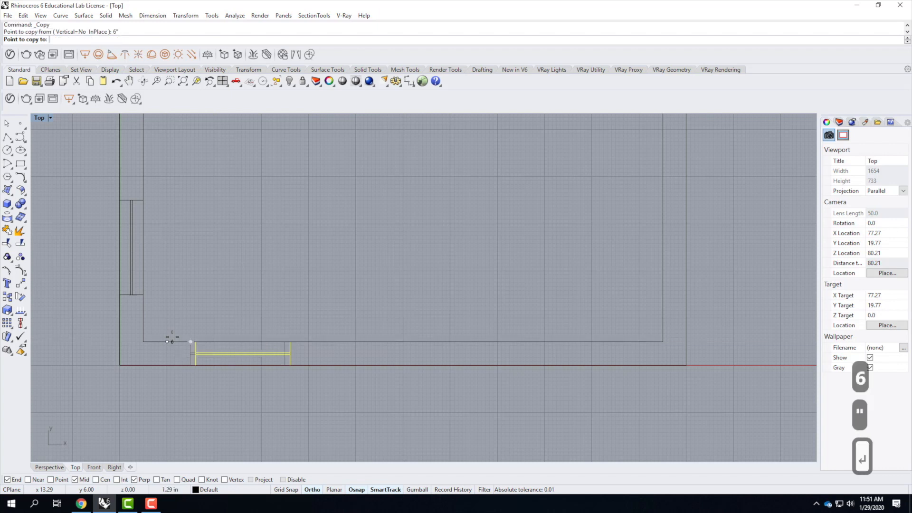
click(285, 341)
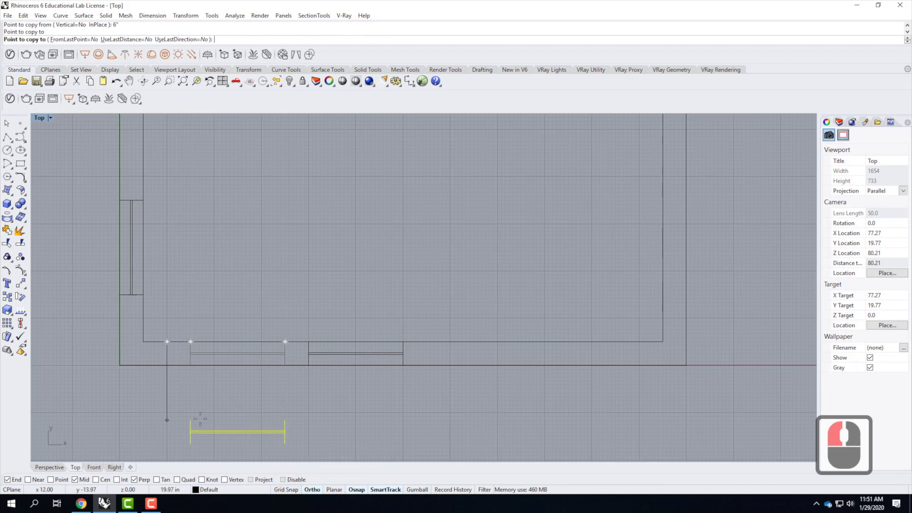
Step: Place further copies of the opening in a row at each new copy's inner right endpoint, continuing past the bottom wall's end
click(403, 341)
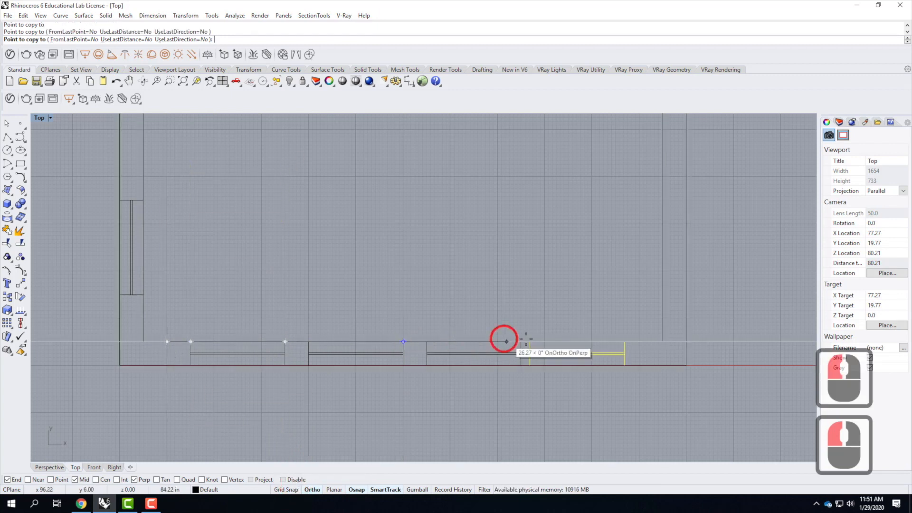
click(521, 341)
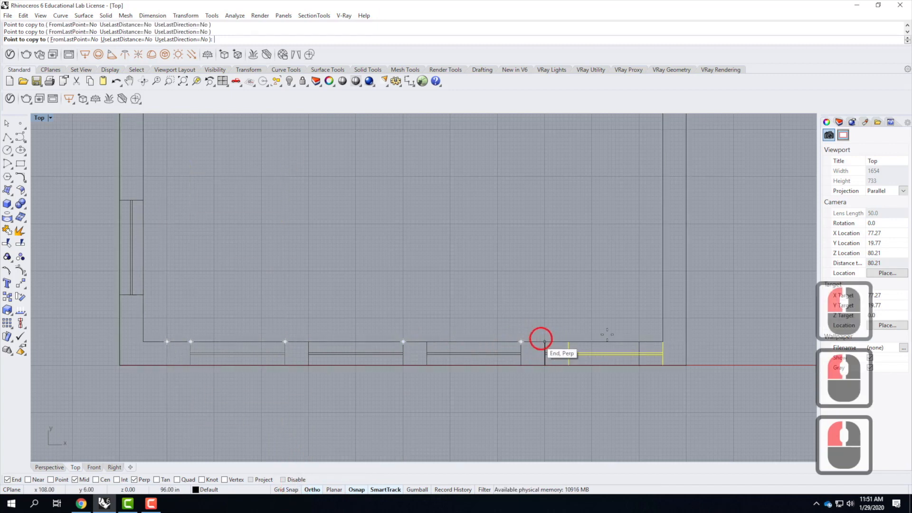
click(641, 341)
click(492, 422)
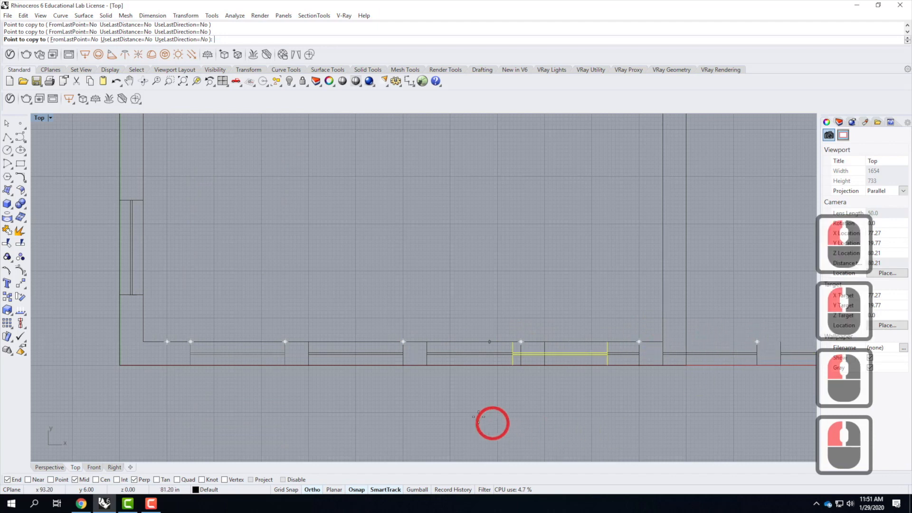
scroll(427, 415, down, 5)
key(Escape)
key(Escape)
key(Escape)
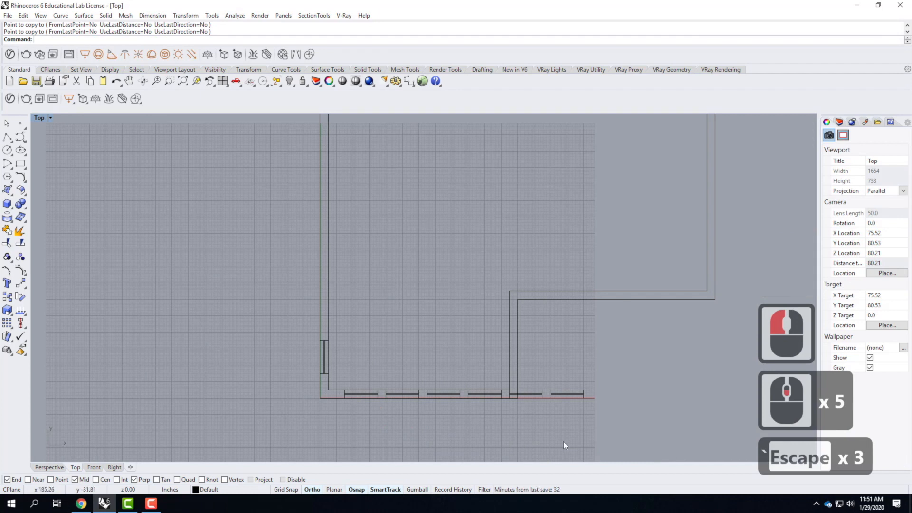
Step: Delete all copied opening lines along the bottom wall, keeping only the original opening near the lower-left corner
drag(420, 377, 687, 429)
key(Delete)
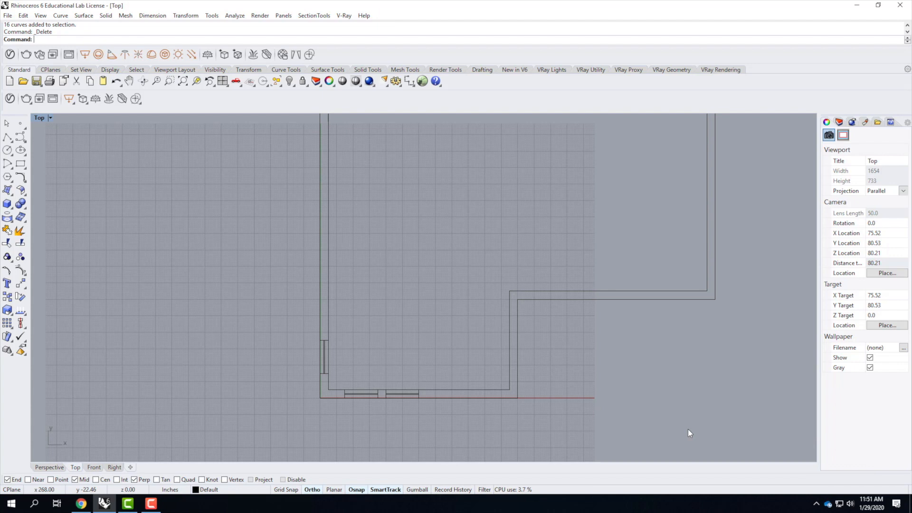
scroll(306, 420, up, 7)
drag(346, 278, 554, 405)
key(Delete)
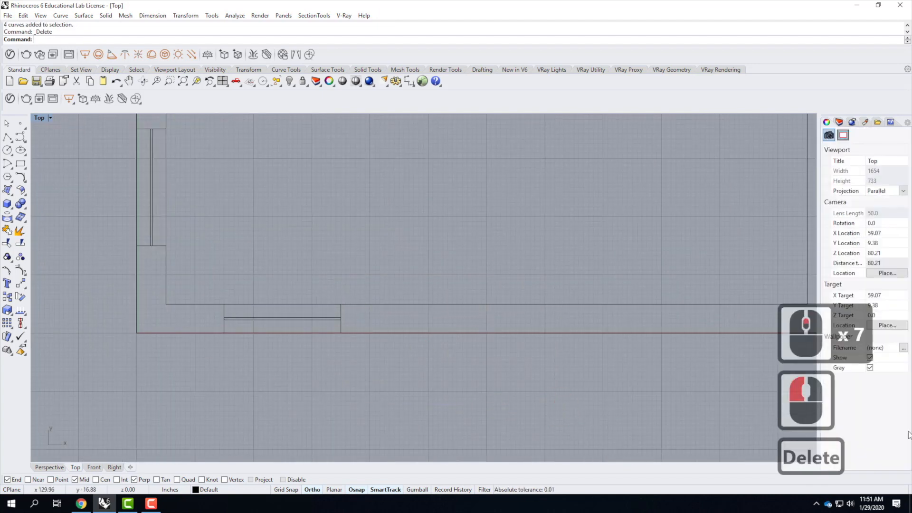
Step: Copy the bottom wall's opening once, from a base point 6" left of its inner left endpoint to its inner right endpoint
drag(183, 275, 363, 363)
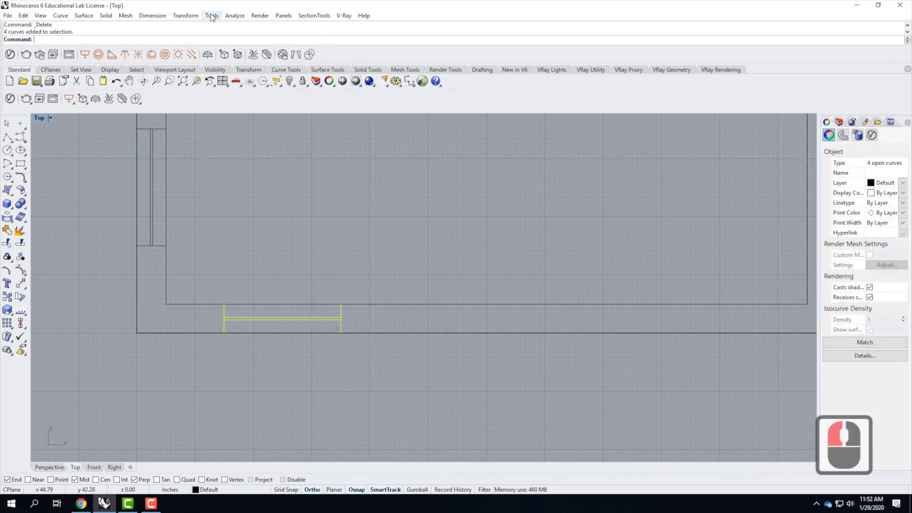
click(186, 15)
click(192, 37)
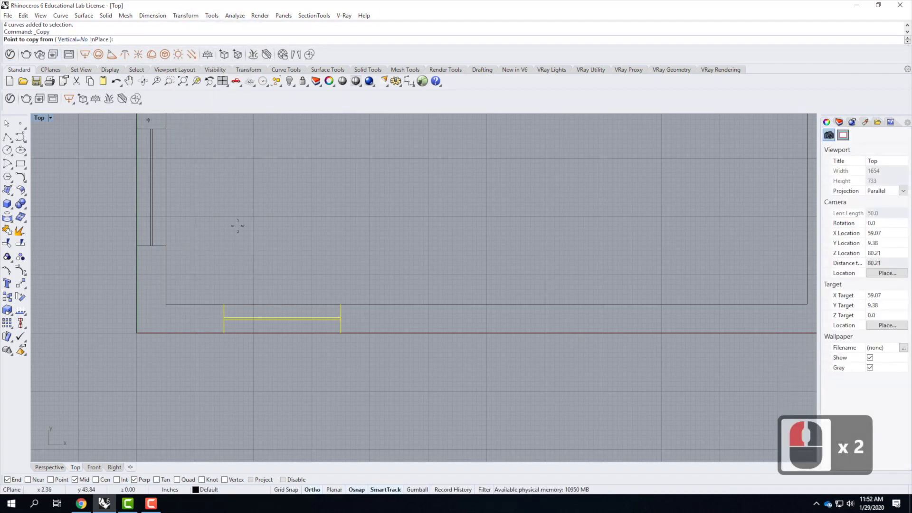
click(224, 303)
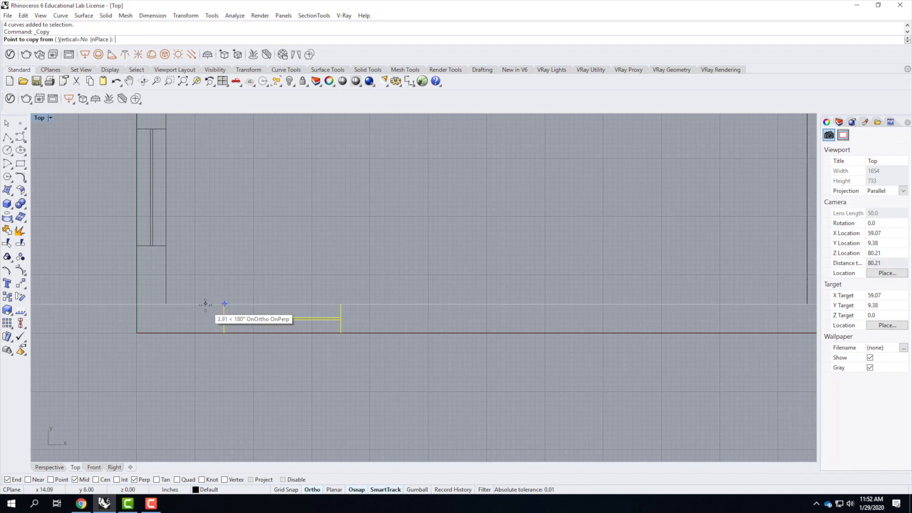
text(6")
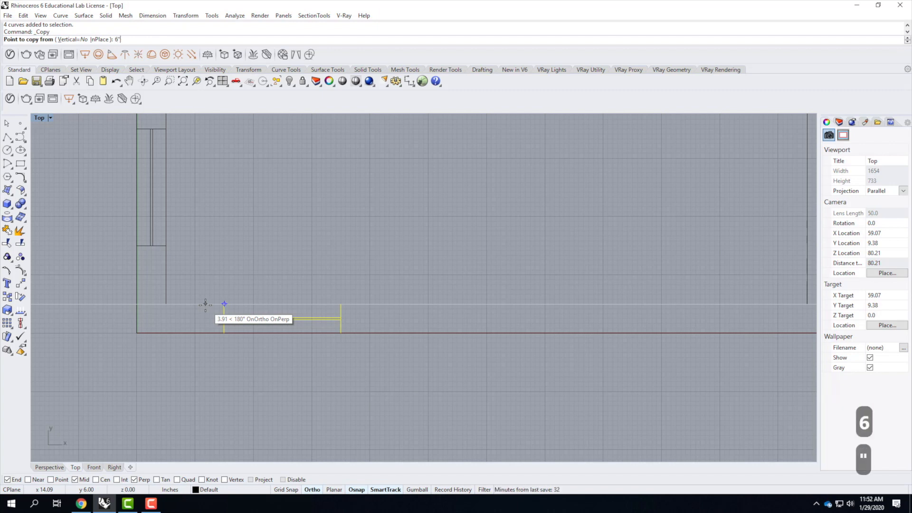
key(Return)
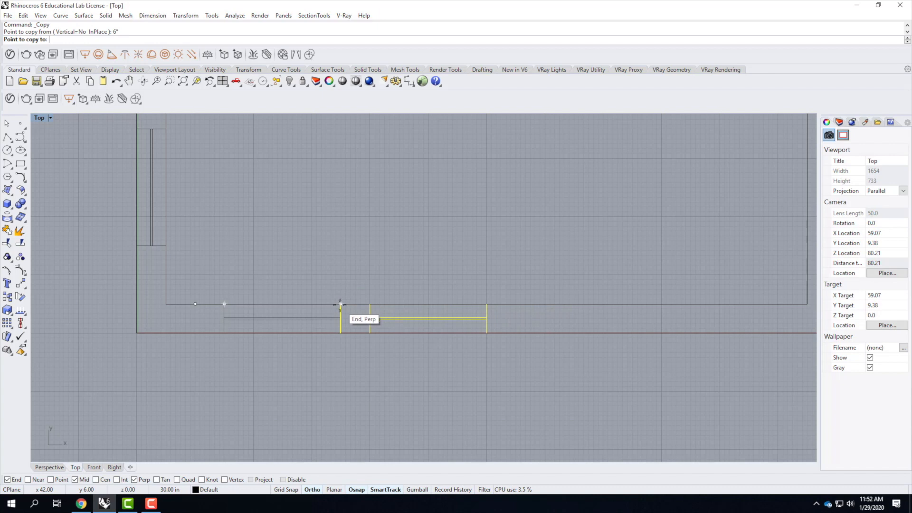
click(340, 304)
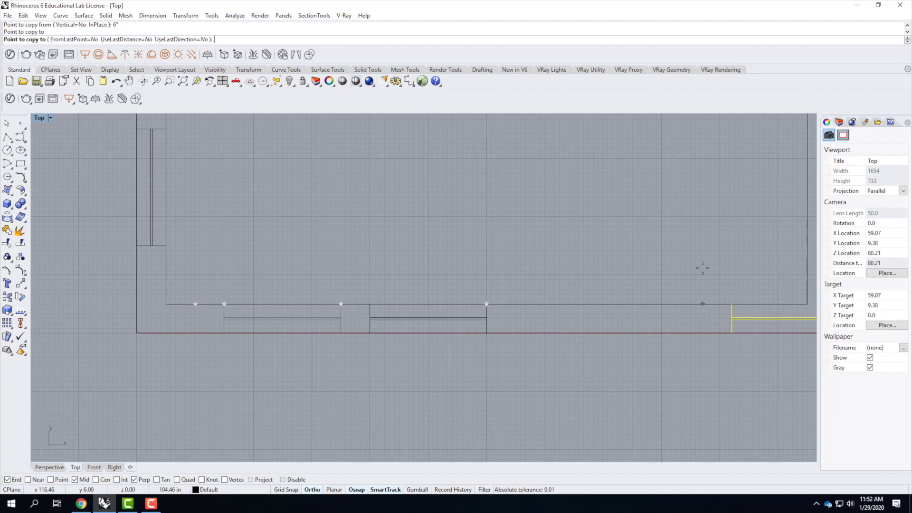
key(Escape)
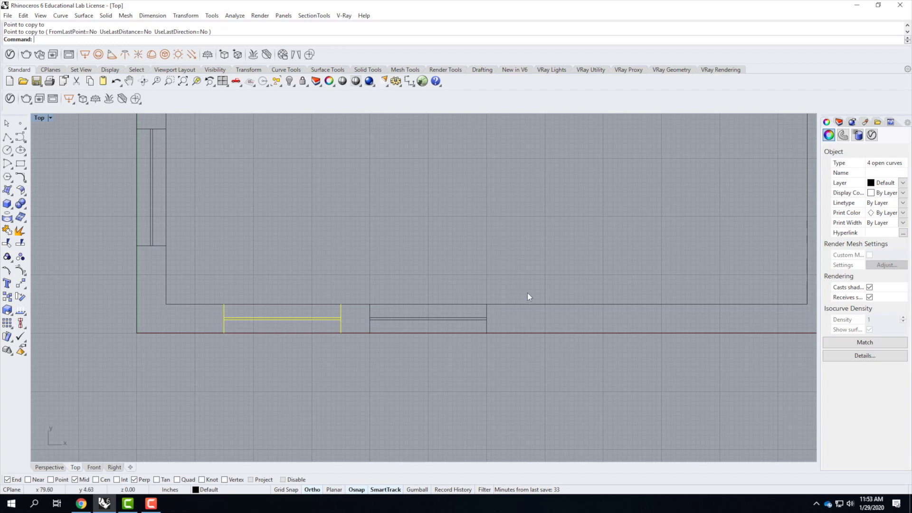
Step: Draw a 1.75" by 3' door leaf rectangle down into the room from the inner corner on the right side of the top wall's gap
scroll(213, 354, down, 8)
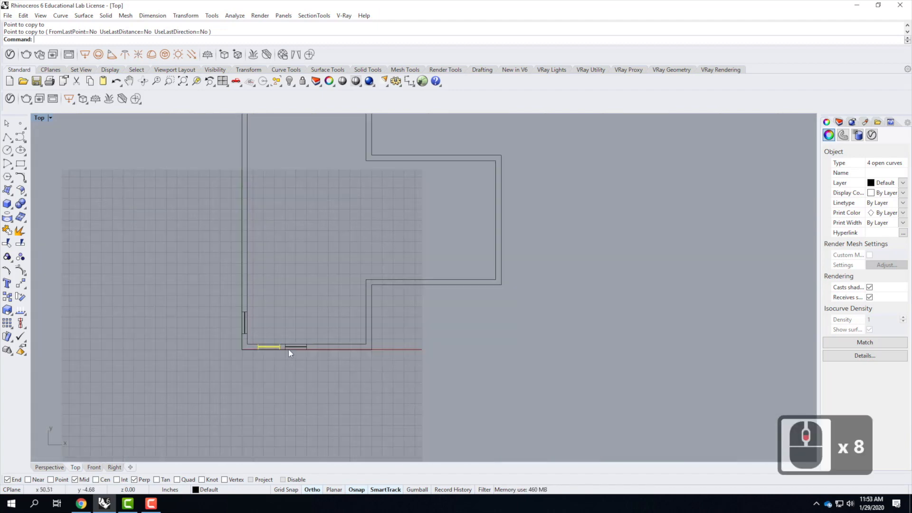
scroll(357, 338, down, 3)
scroll(319, 218, up, 5)
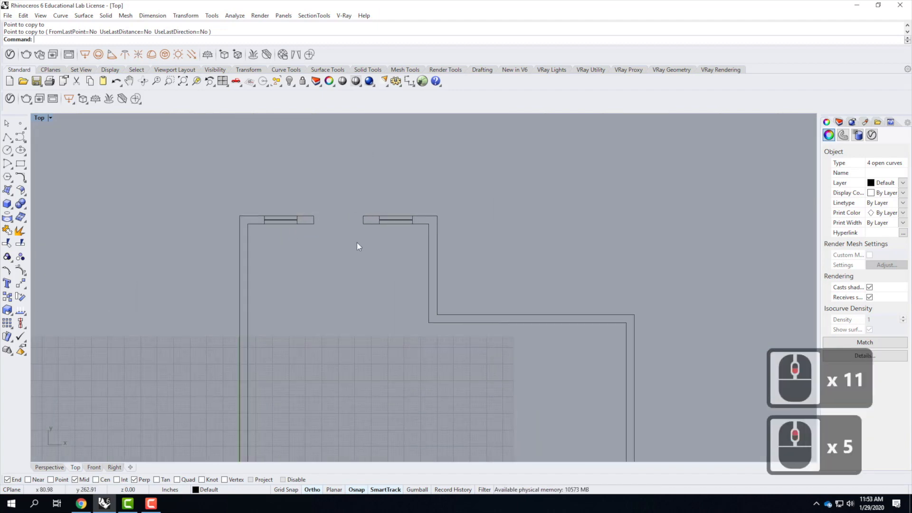
scroll(375, 205, up, 1)
scroll(375, 205, up, 4)
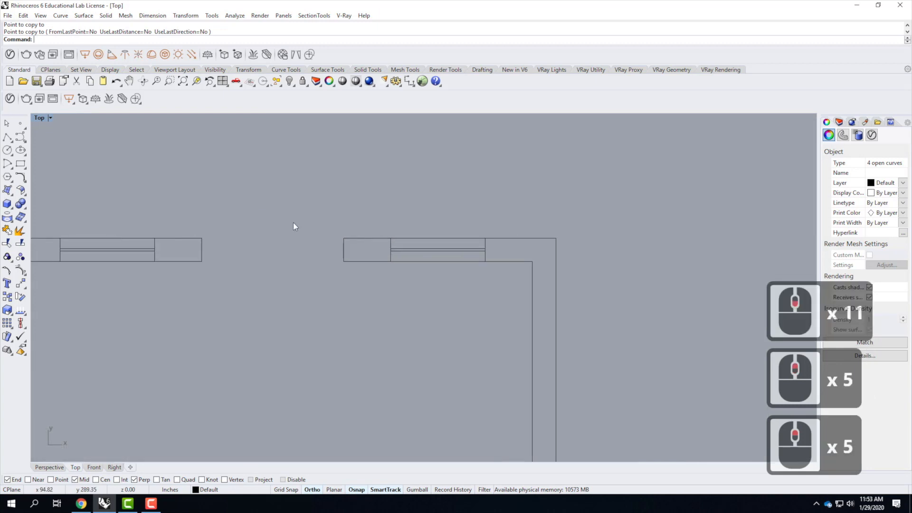
click(22, 165)
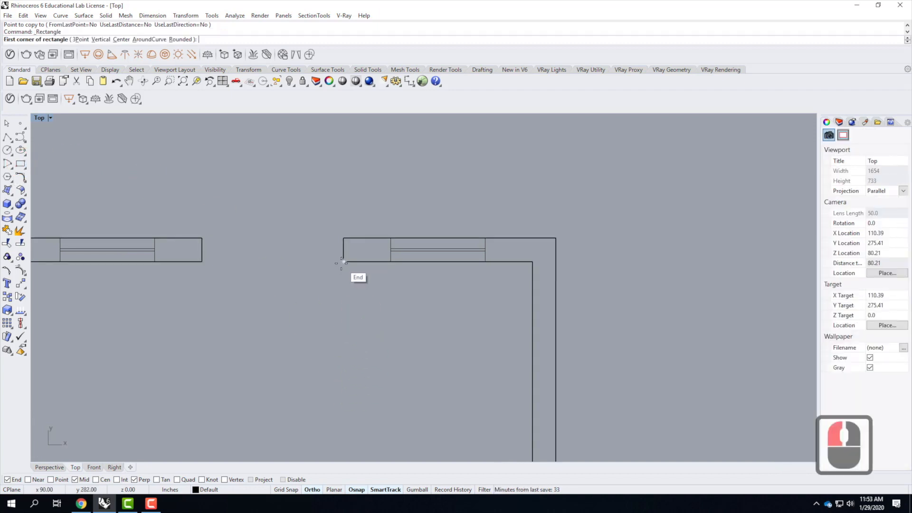
click(343, 261)
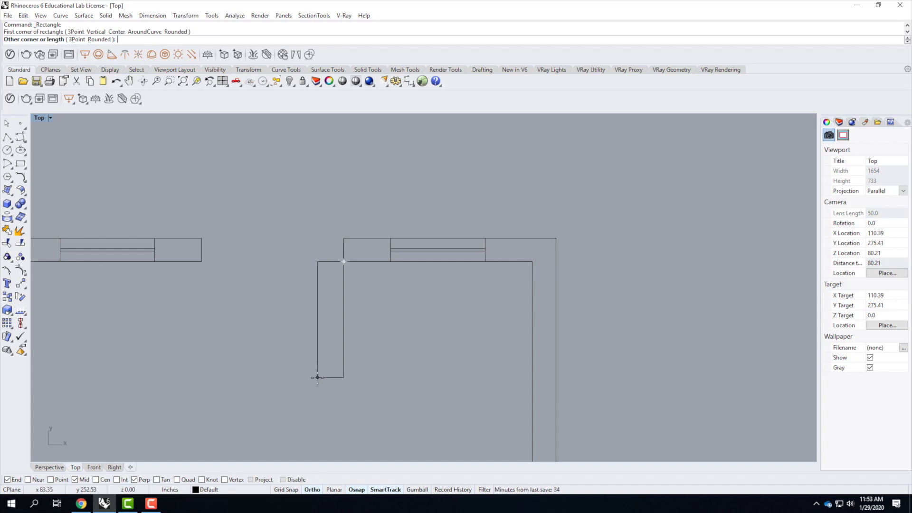
text(@)
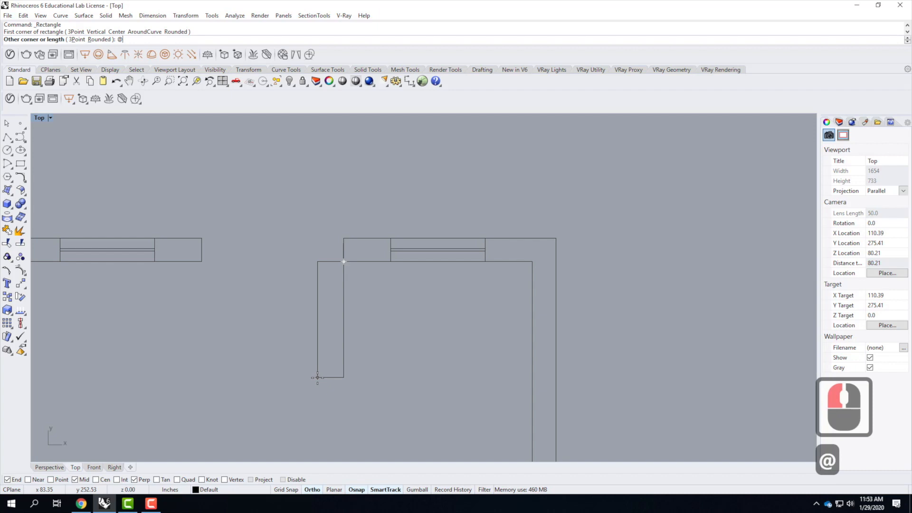
text(-)
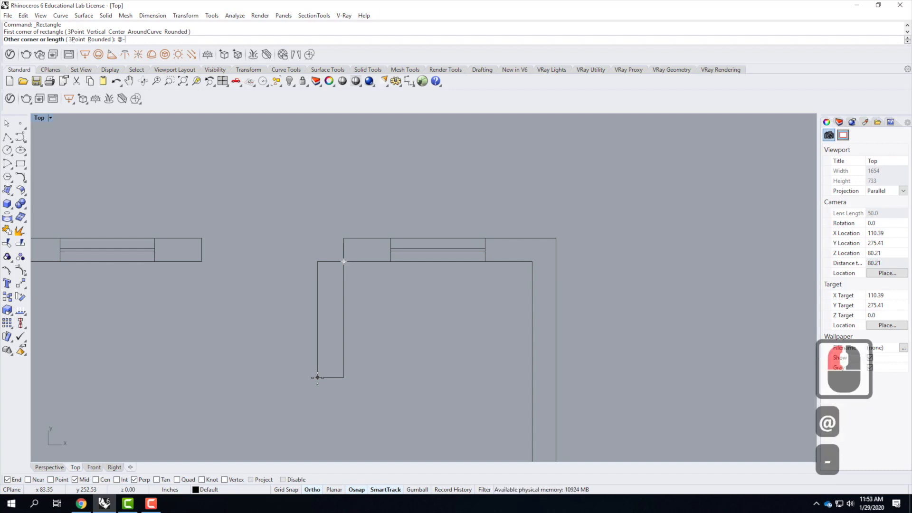
text(1.3)
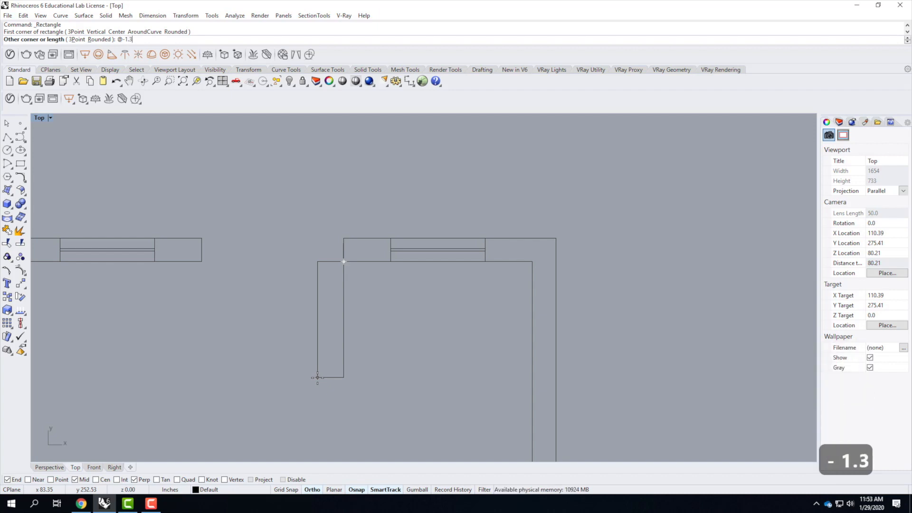
key(BackSpace)
text(75)
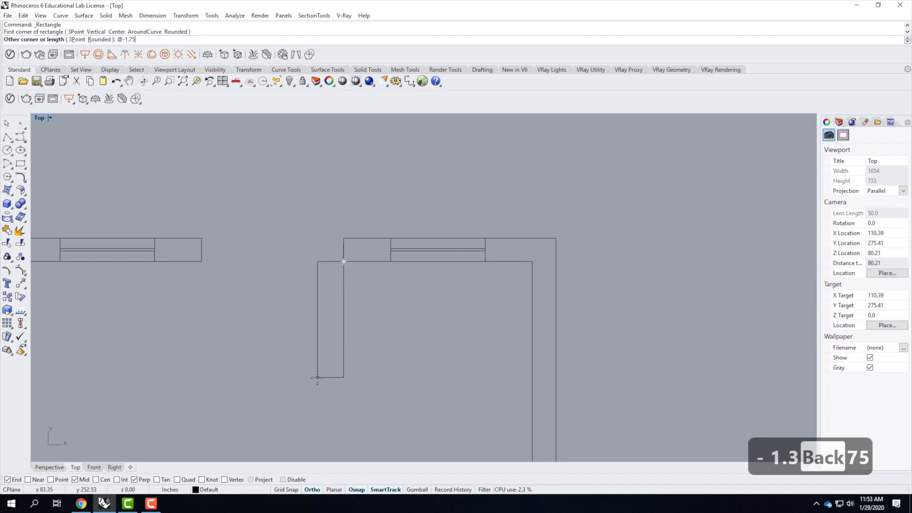
text(")
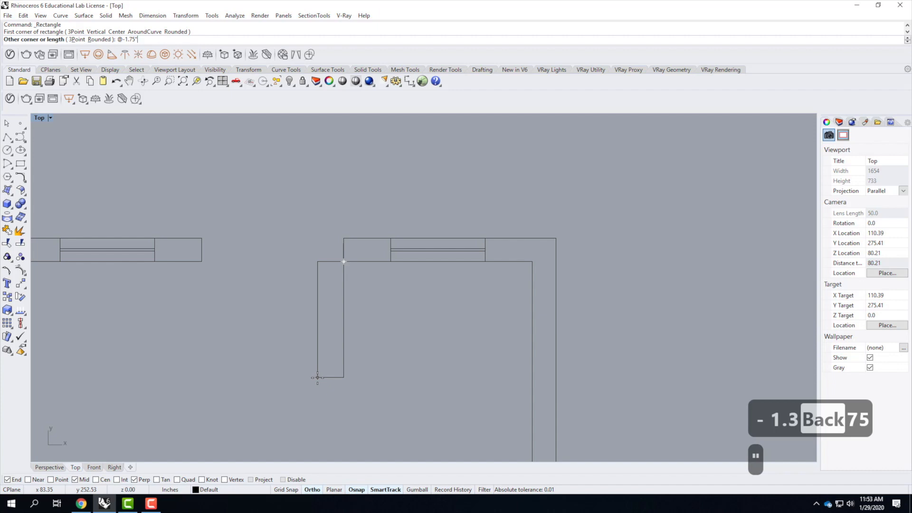
text(,)
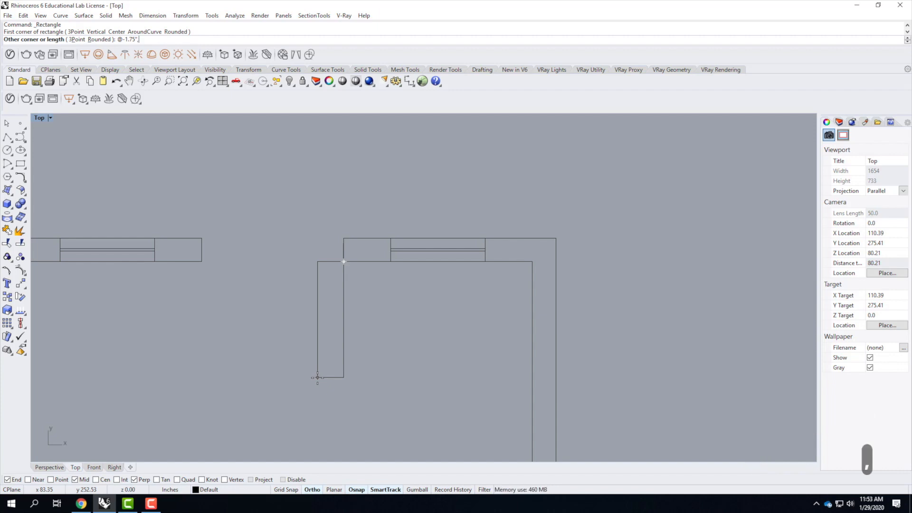
text(-3')
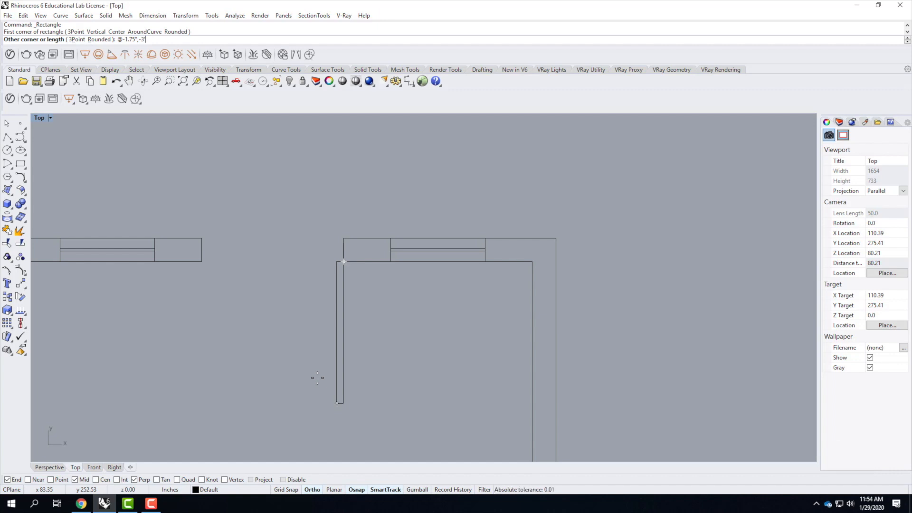
key(Return)
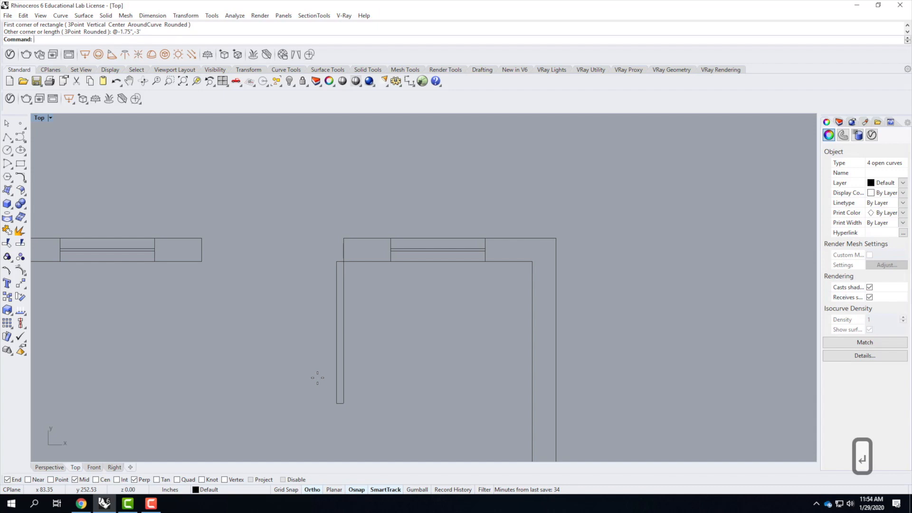
Step: Draw a second 1.75" by 3' rectangle down from the inner corner on the gap's left side and delete it
click(20, 163)
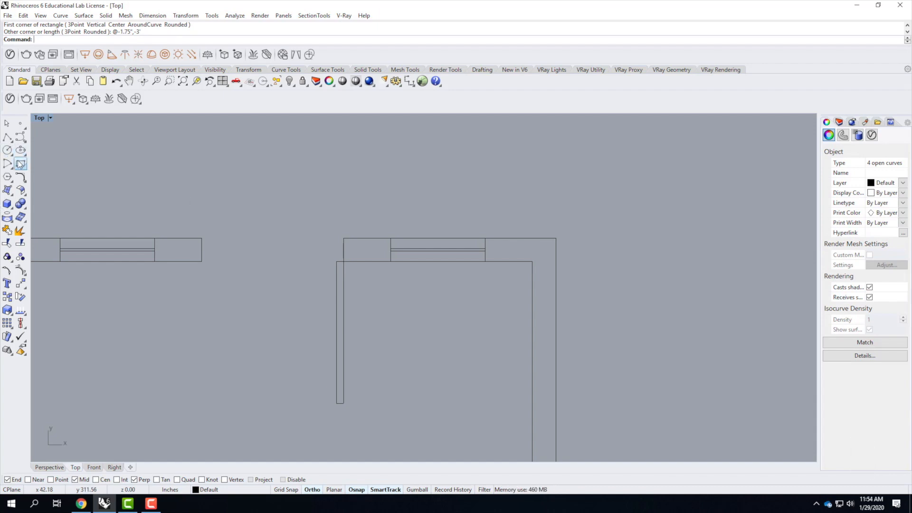
click(202, 261)
click(236, 351)
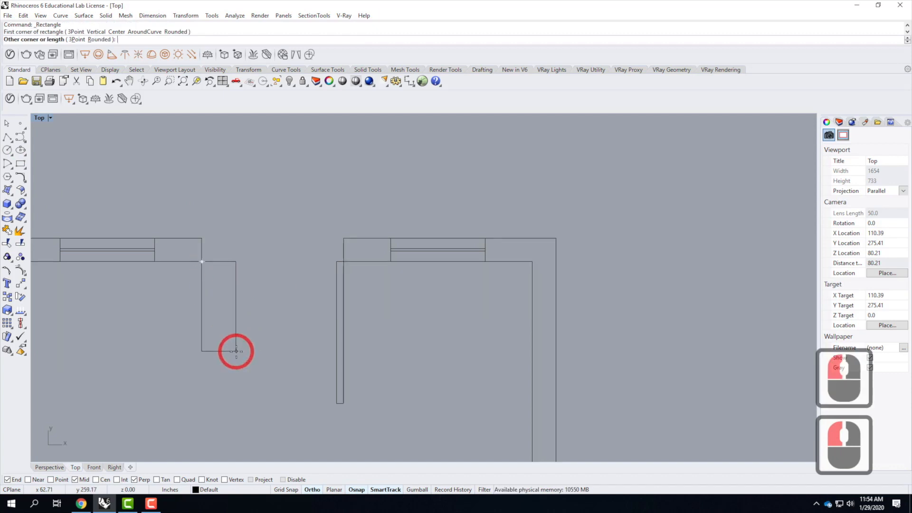
text(@)
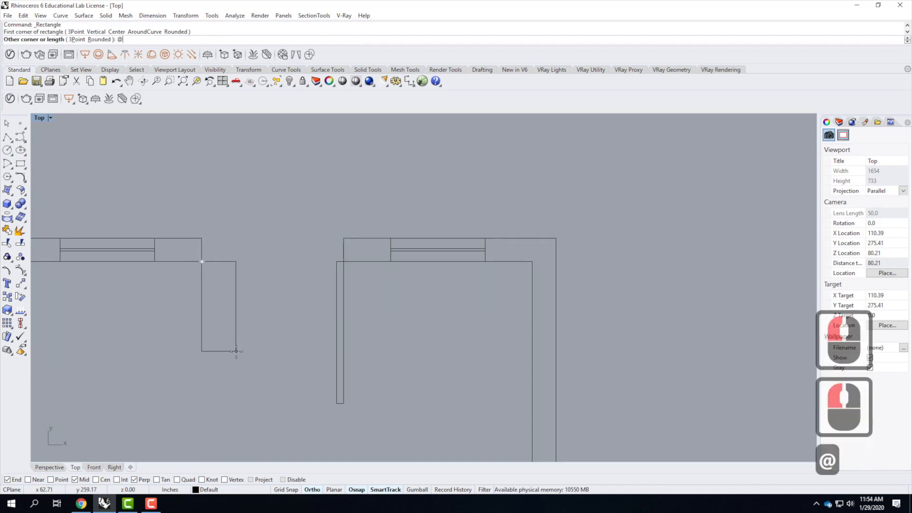
text(1.75)
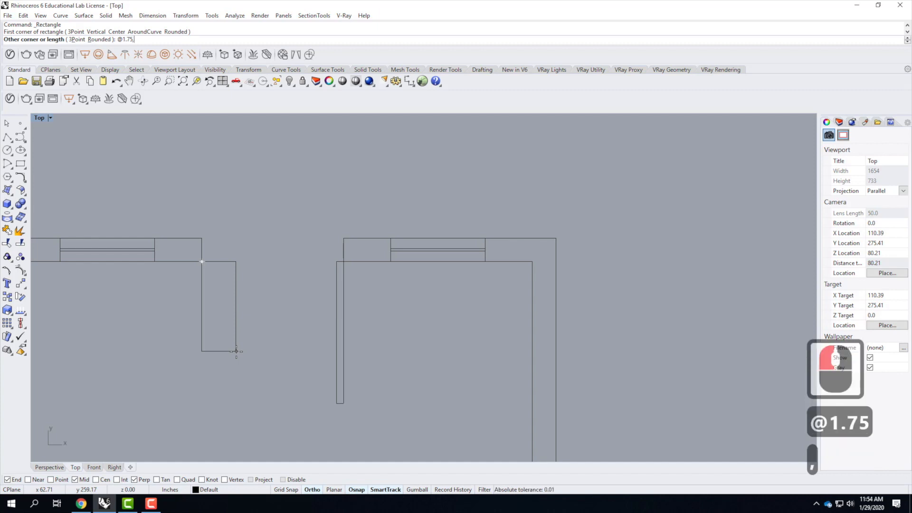
text(,-3')
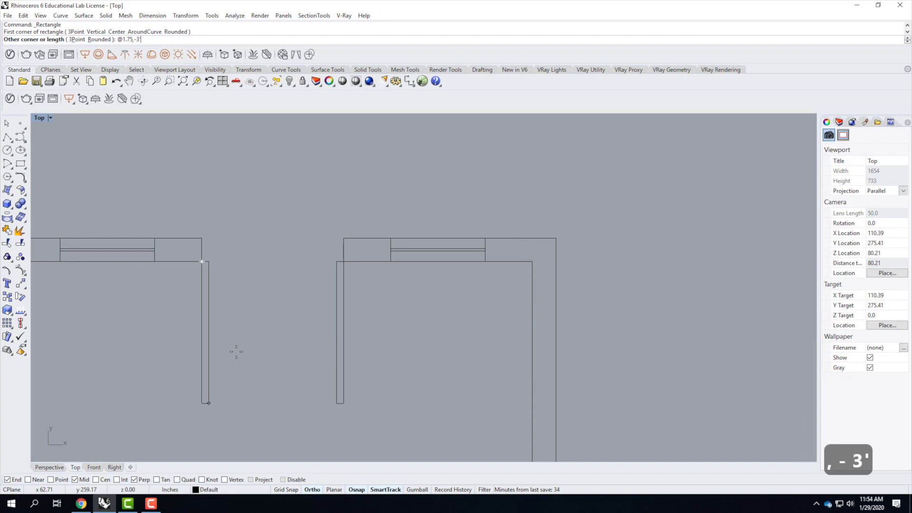
key(Return)
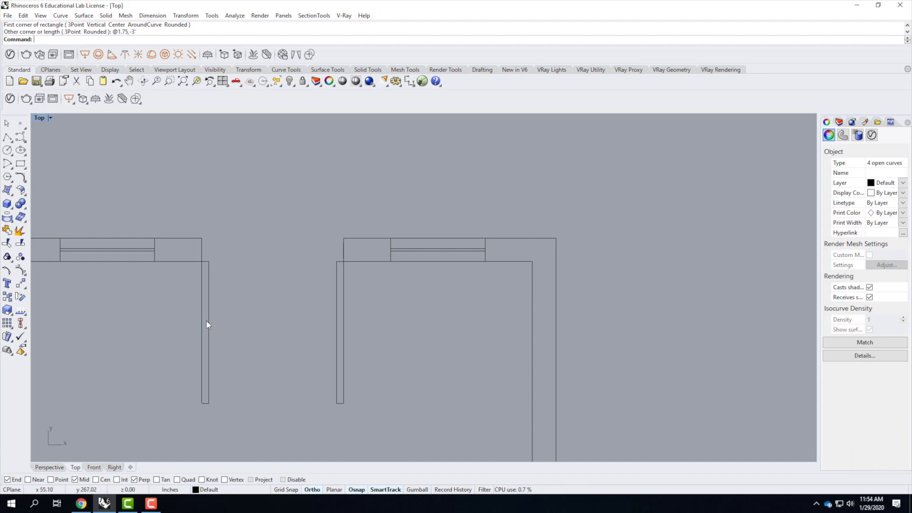
drag(240, 413, 161, 381)
key(Delete)
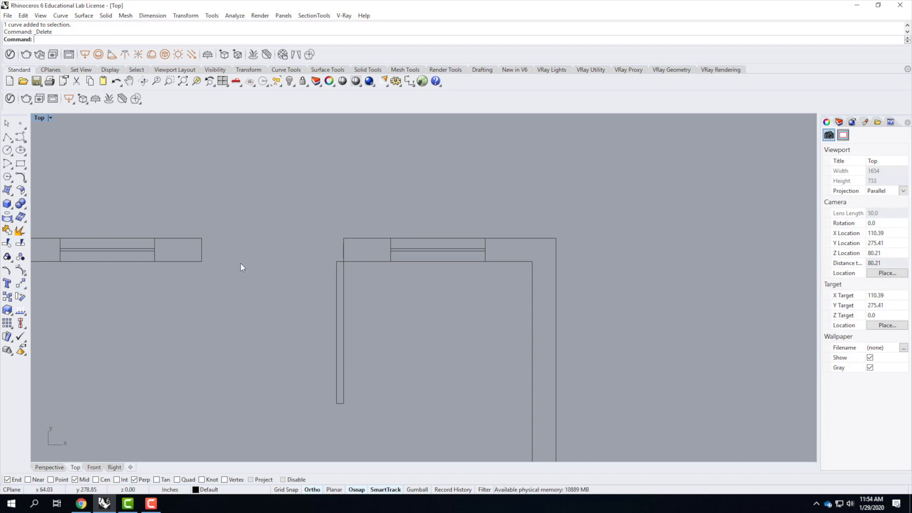
Step: Draw a start-end-direction arc from the door leaf's lower-left corner to the gap's left inner corner, bulging toward the lower left
click(336, 286)
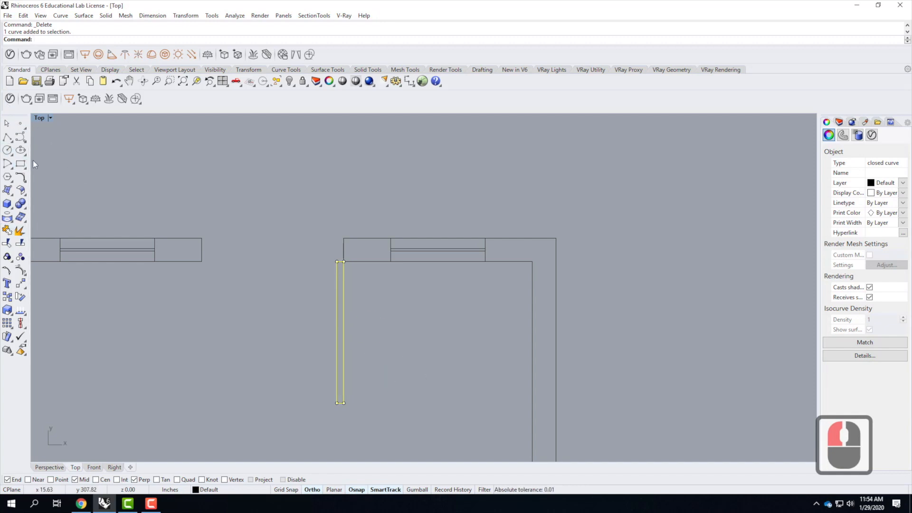
click(9, 166)
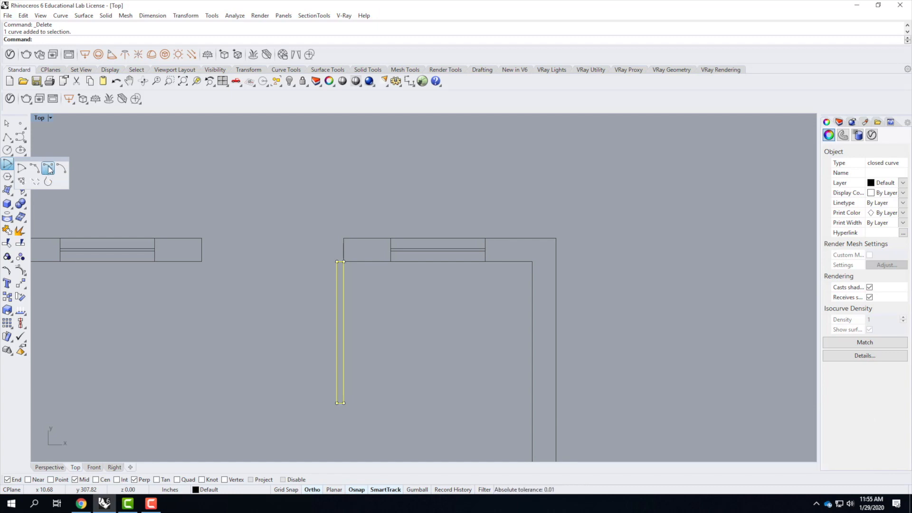
click(47, 169)
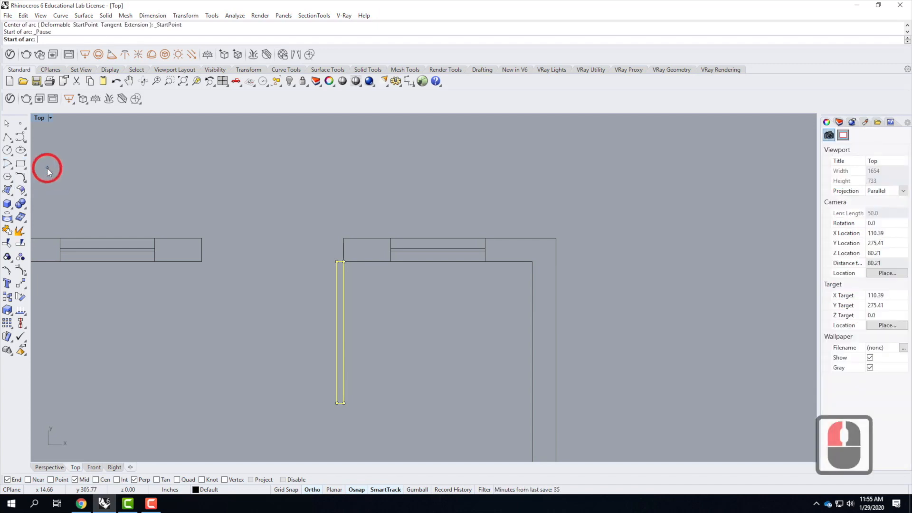
click(337, 403)
click(202, 261)
right_click(173, 322)
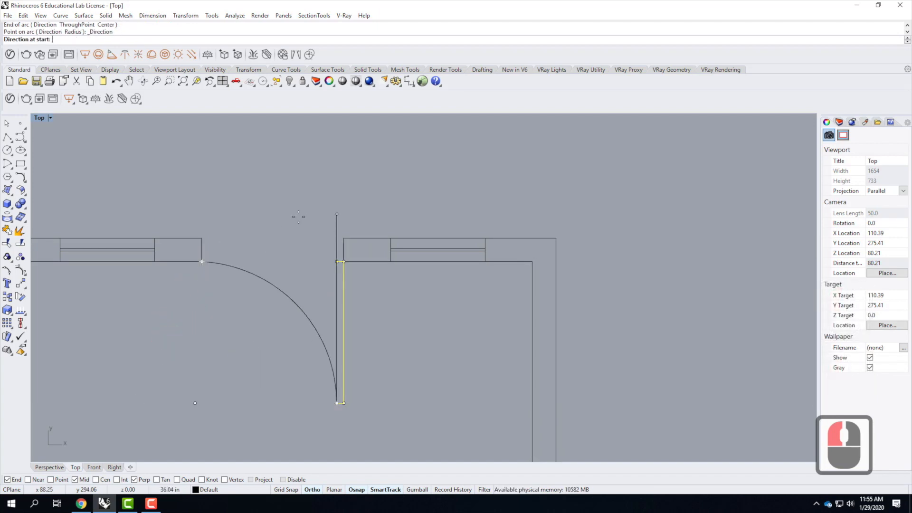
click(165, 401)
click(303, 395)
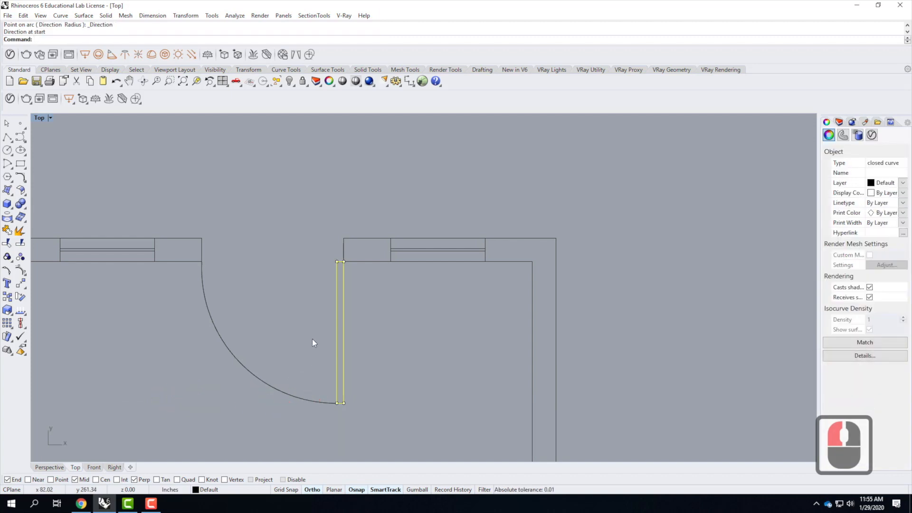
Step: Delete the door swing arc, keeping the door leaf rectangle
click(264, 339)
drag(273, 352, 212, 406)
key(Delete)
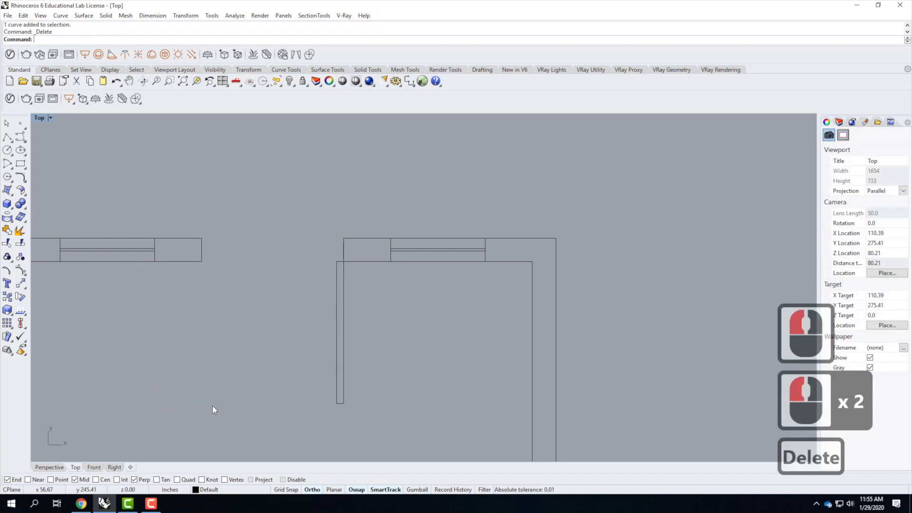
Step: Redraw the door swing as a start-end-direction arc from the leaf's lower-left corner to the gap's left inner corner, starting leftward
click(10, 166)
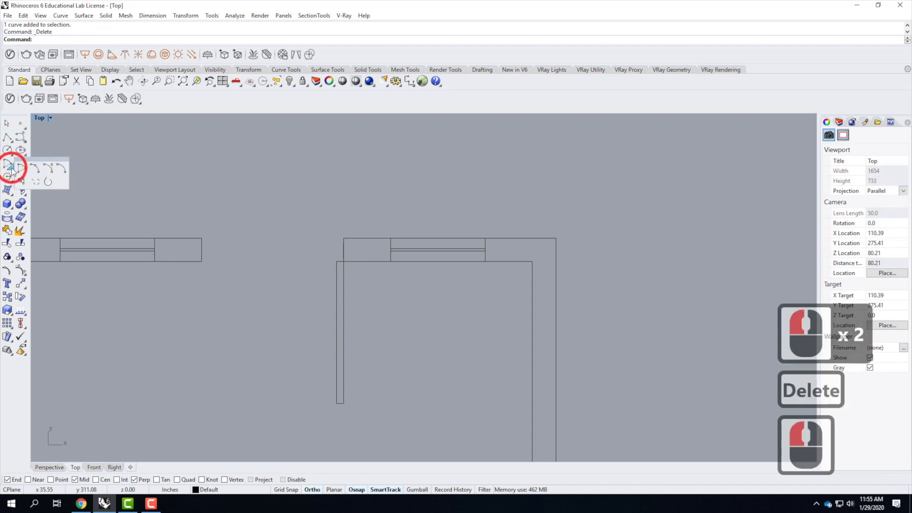
click(48, 168)
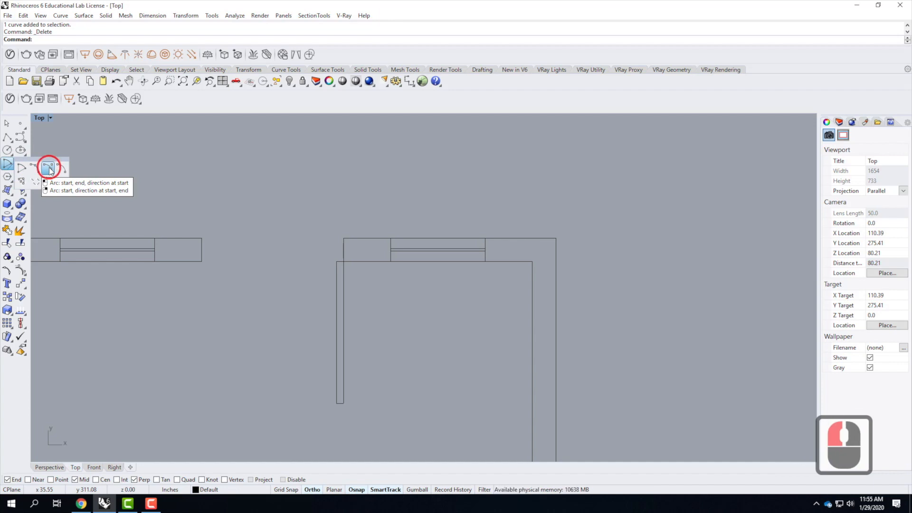
click(337, 403)
click(202, 261)
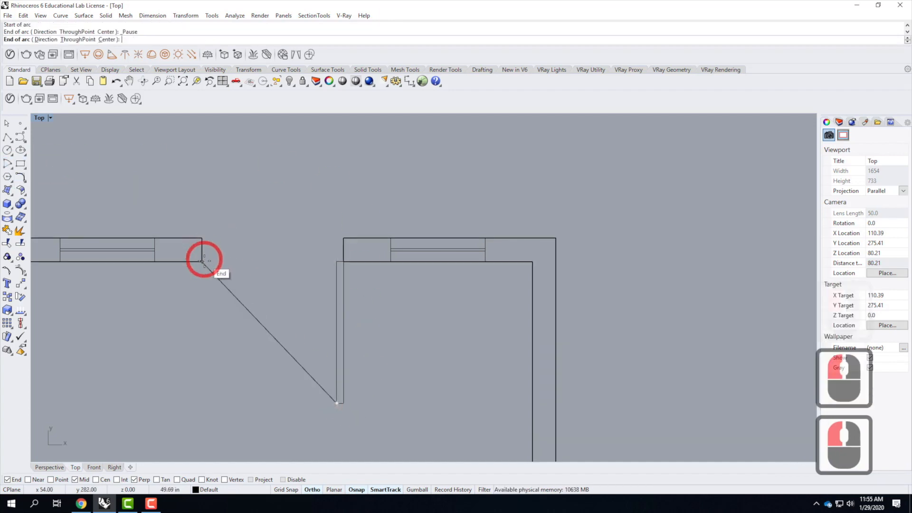
click(171, 343)
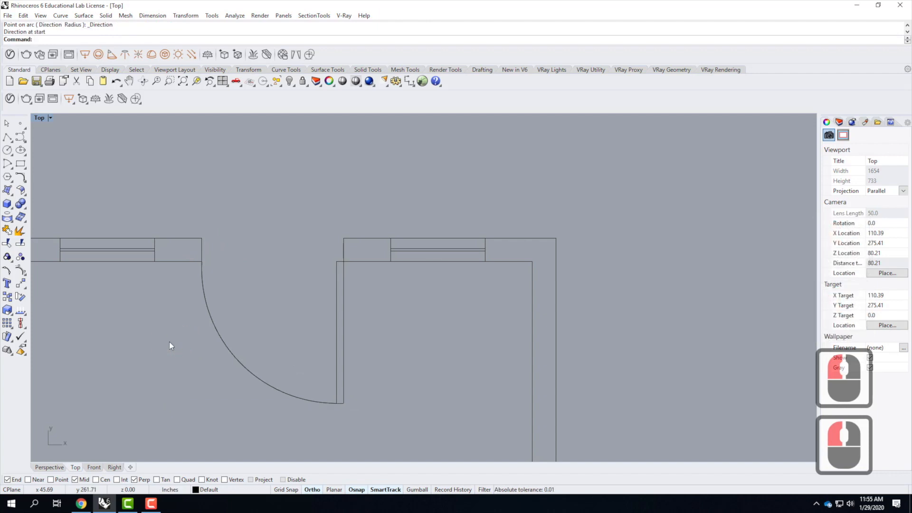
Step: Draw a vertical line in the empty area to the right of the floor plan
scroll(169, 343, down, 4)
scroll(252, 242, down, 8)
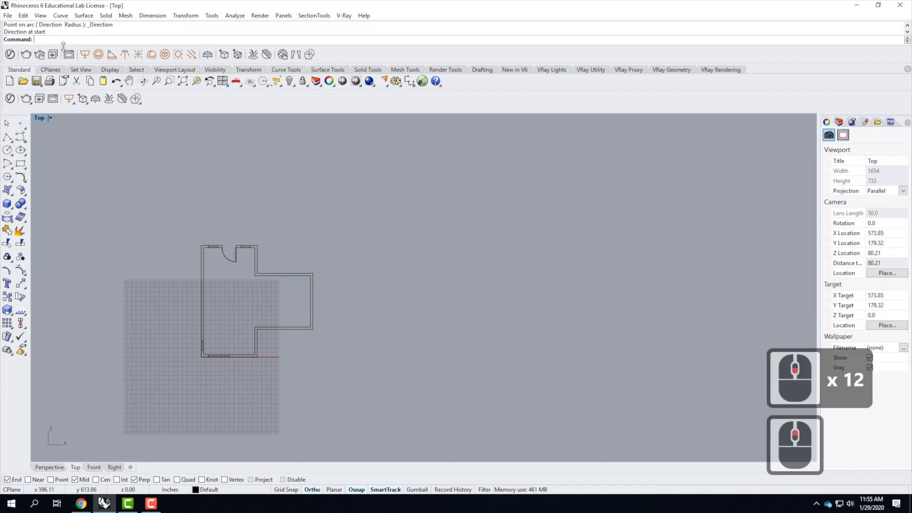
click(7, 137)
click(445, 180)
click(453, 333)
key(Return)
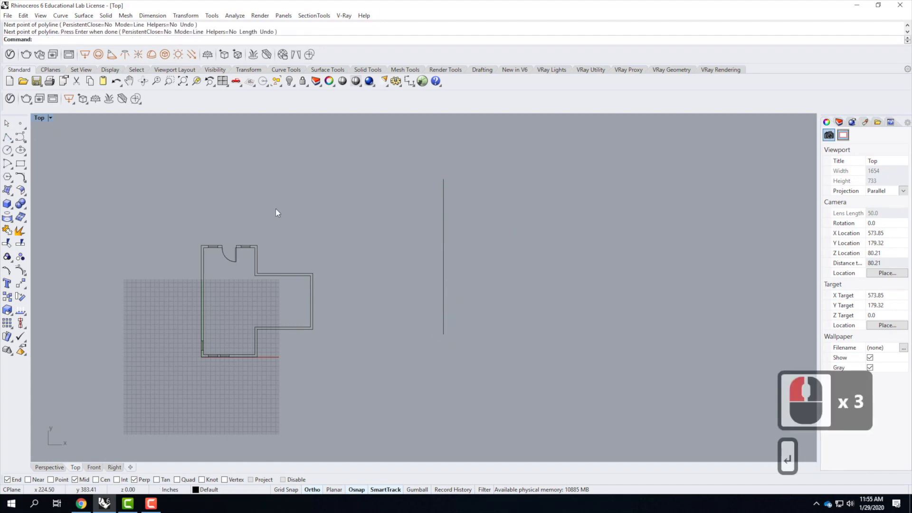
Step: Draw a horizontal line above and right of the floor plan, stopping short of the vertical line, and leave both lines deselected
right_click(306, 205)
click(313, 210)
click(408, 220)
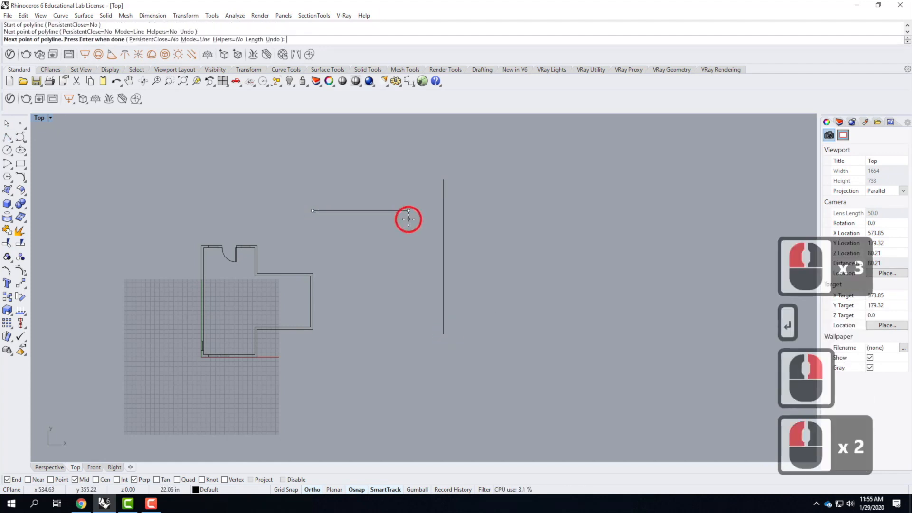
key(Return)
click(369, 211)
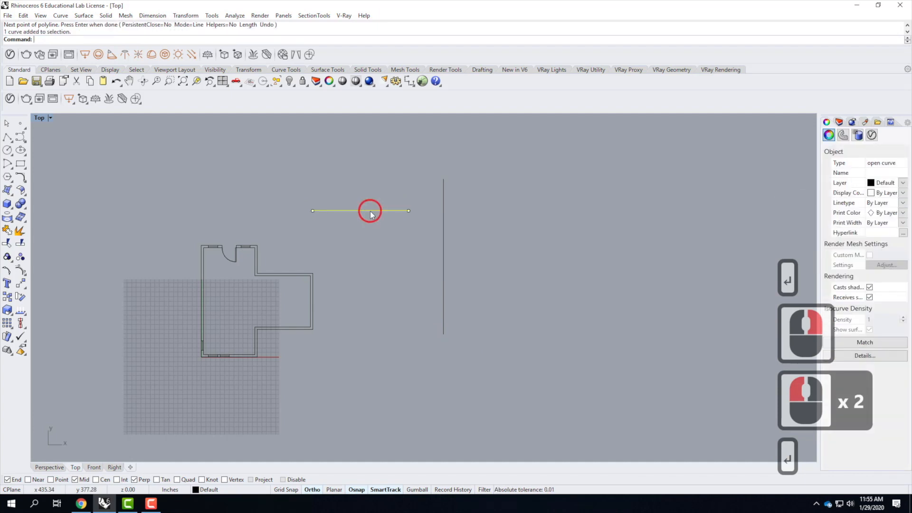
click(441, 205)
click(556, 209)
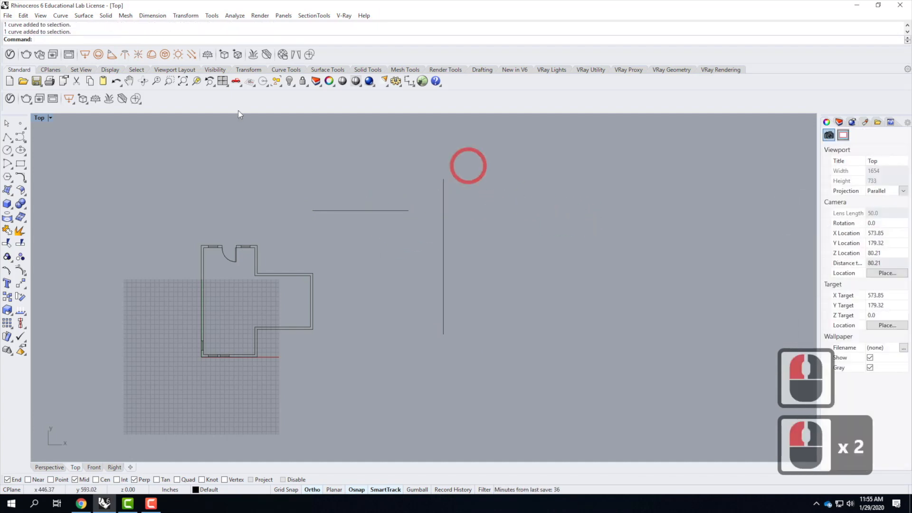
Step: Extend the right end of the horizontal practice line to meet the vertical line, using the vertical line as the boundary
text(extend)
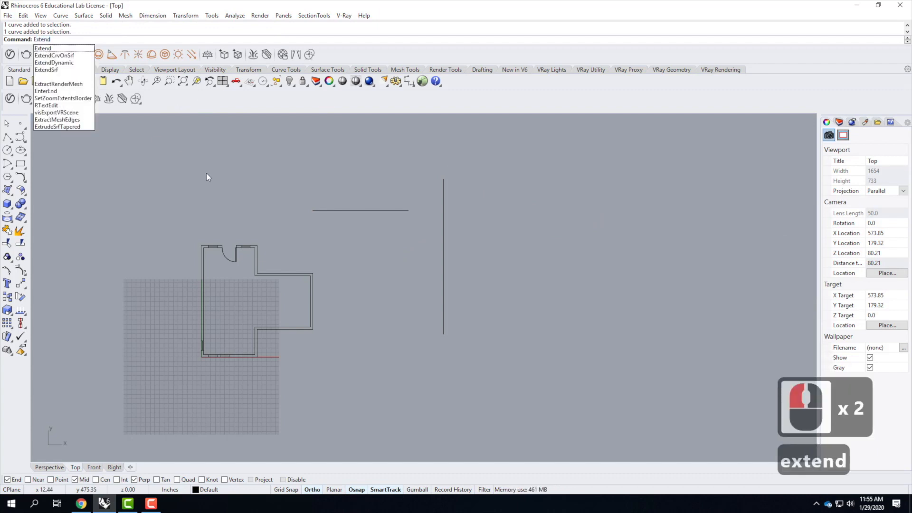
key(Return)
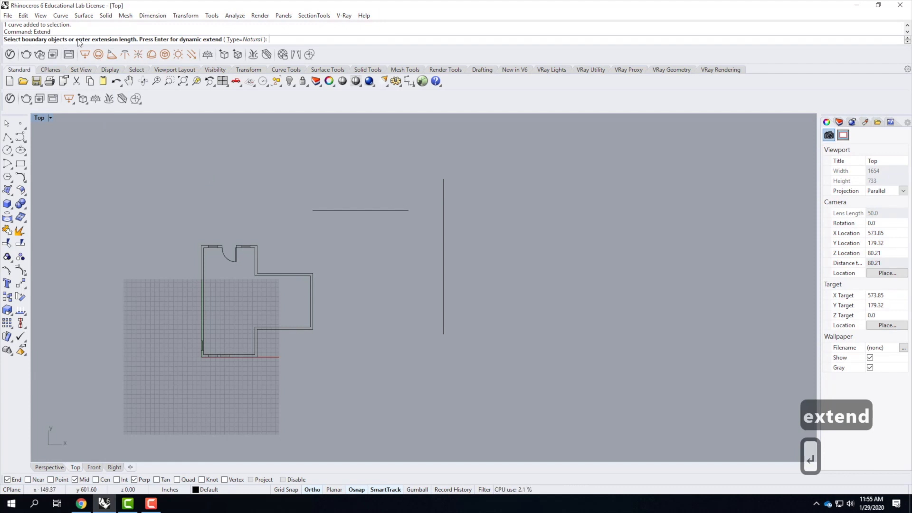
click(444, 215)
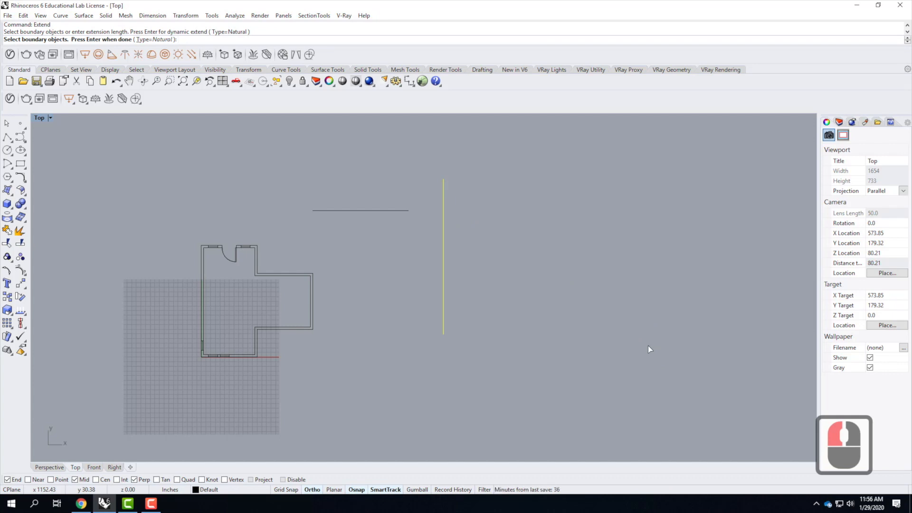
key(Return)
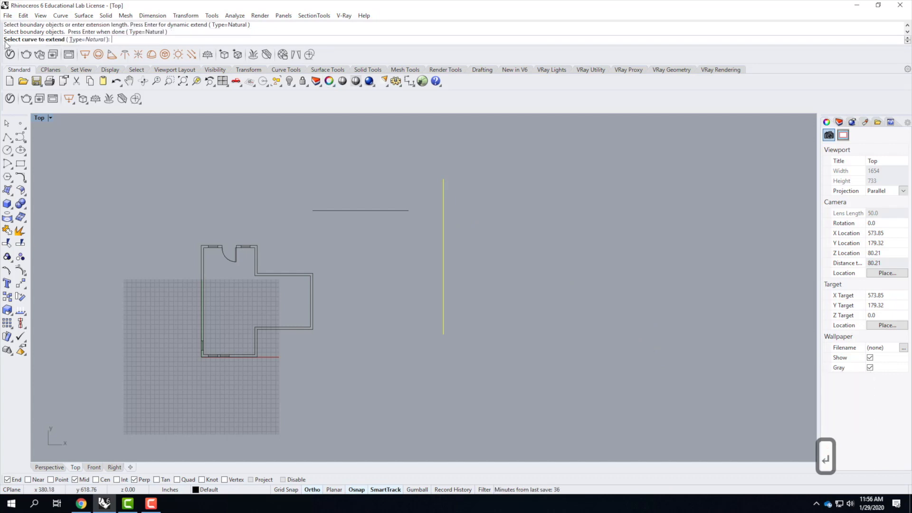
click(406, 210)
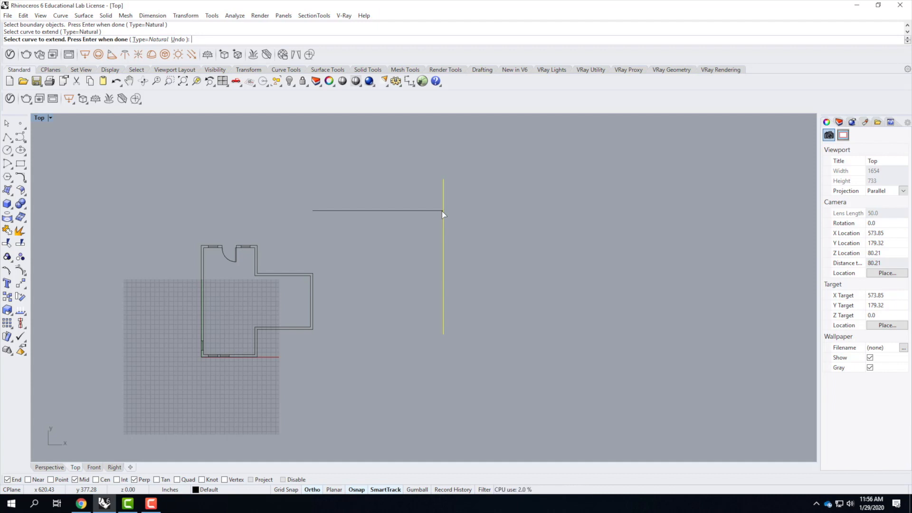
click(489, 226)
key(Escape)
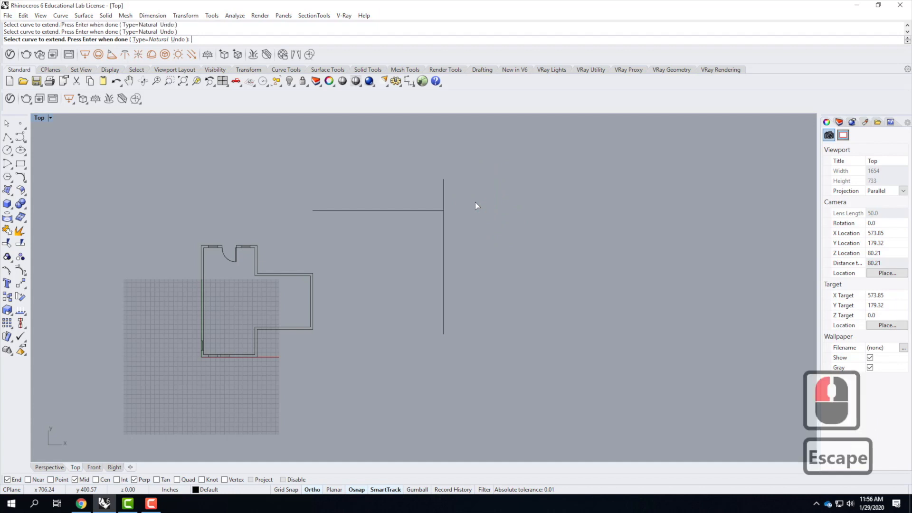
Step: With Ortho turned off, draw a diagonal line rising to the right in the empty area beside the vertical line
click(7, 137)
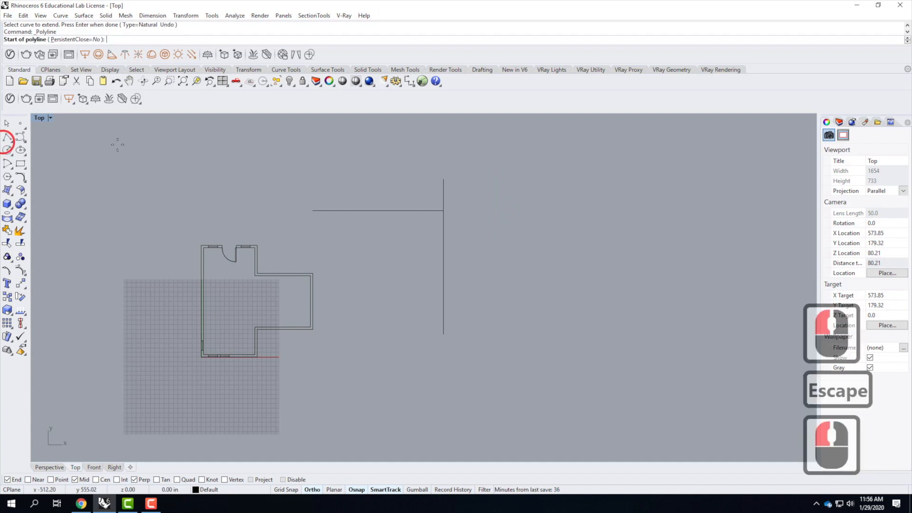
click(469, 254)
click(312, 490)
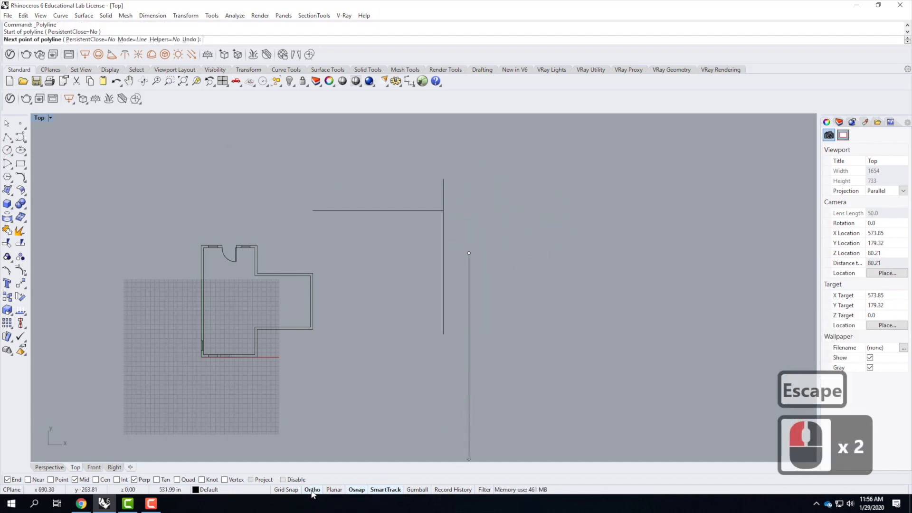
click(555, 174)
key(Return)
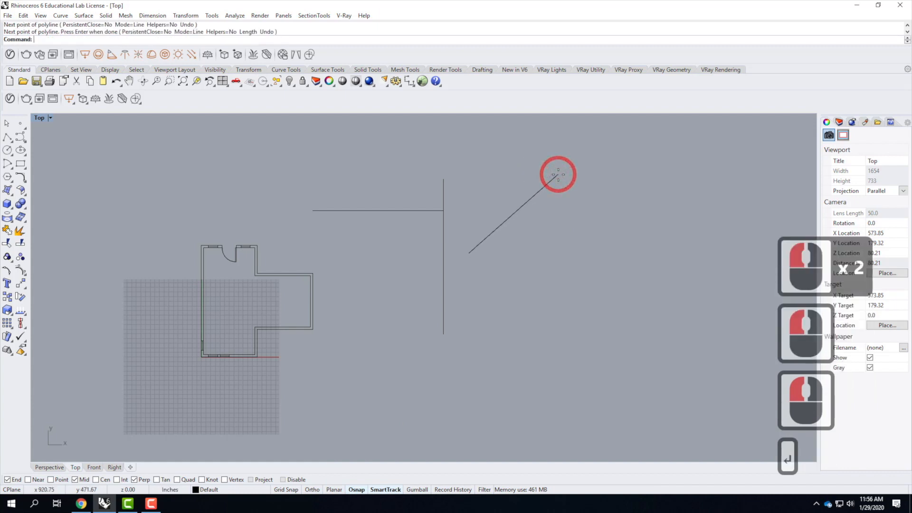
Step: Draw a second slanted line further right, starting low and ending near the first diagonal's upper end with a gap between them
right_click(634, 304)
click(637, 309)
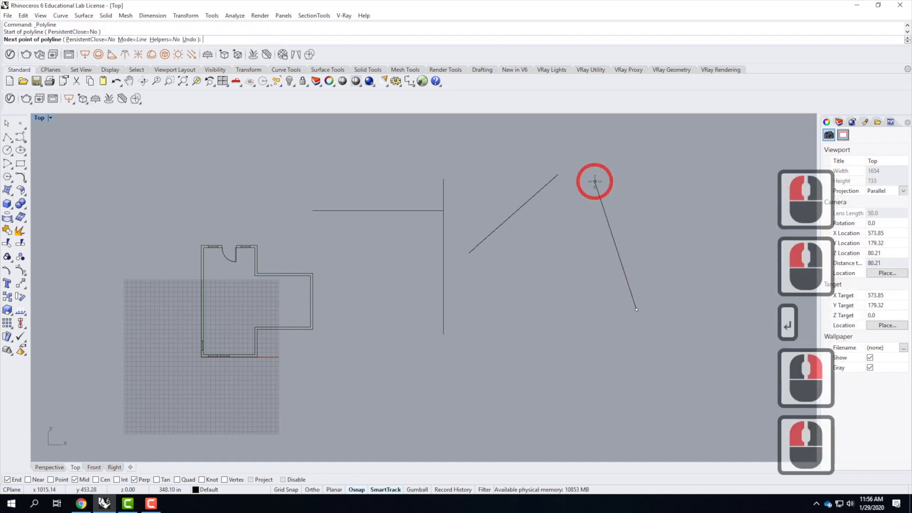
click(595, 182)
key(Return)
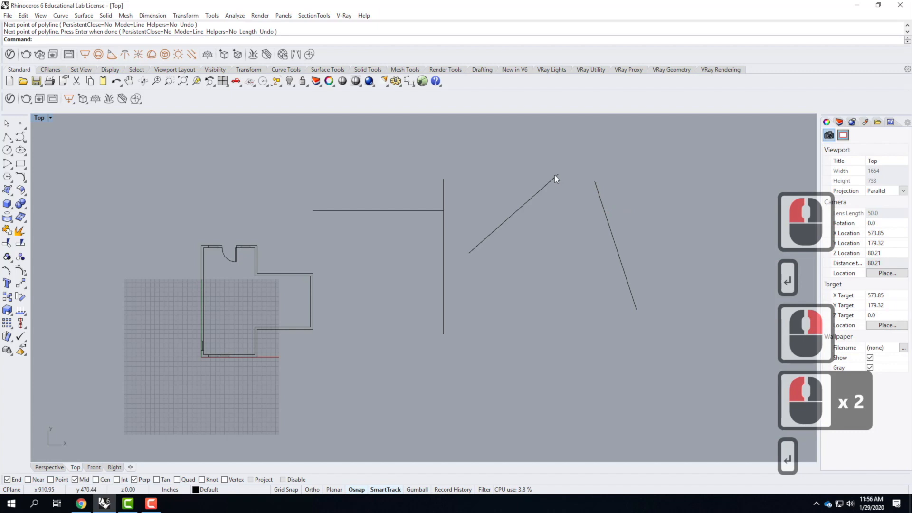
Step: Fillet the upper ends of the two slanted lines with a radius of 5'
click(554, 174)
click(594, 188)
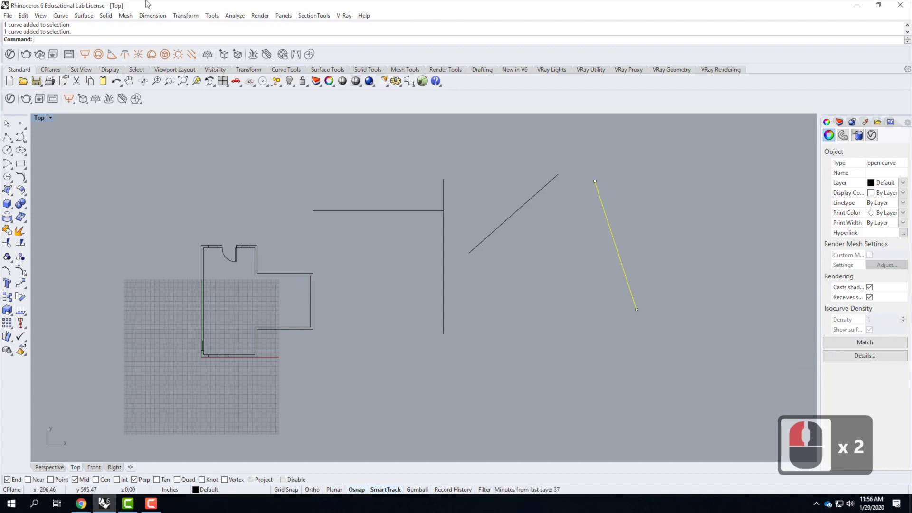
click(186, 15)
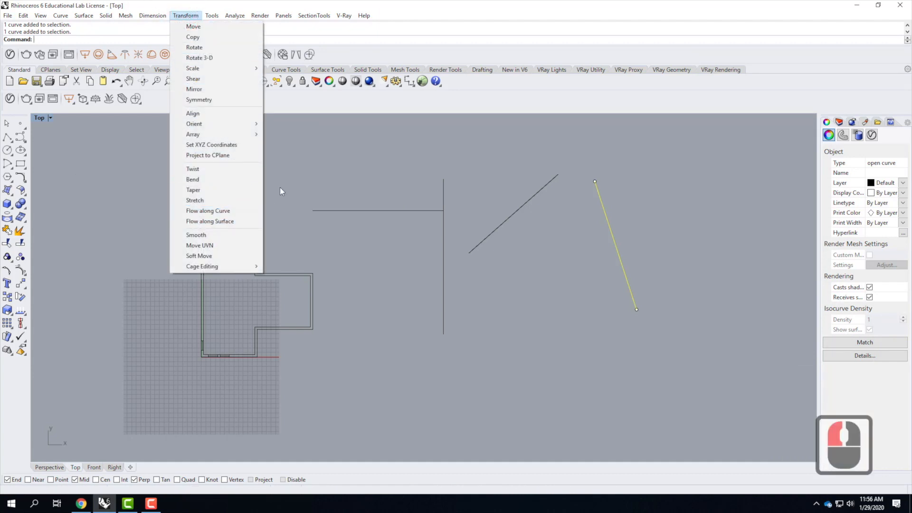
click(60, 15)
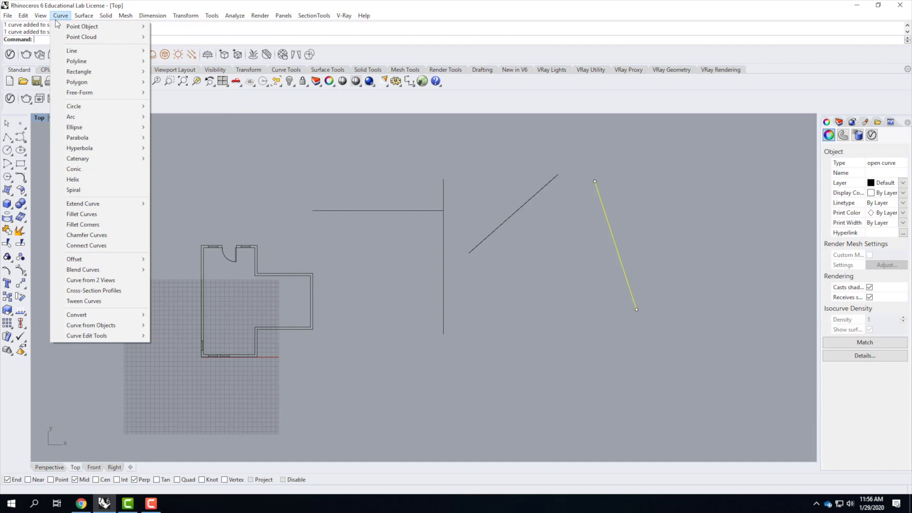
click(113, 215)
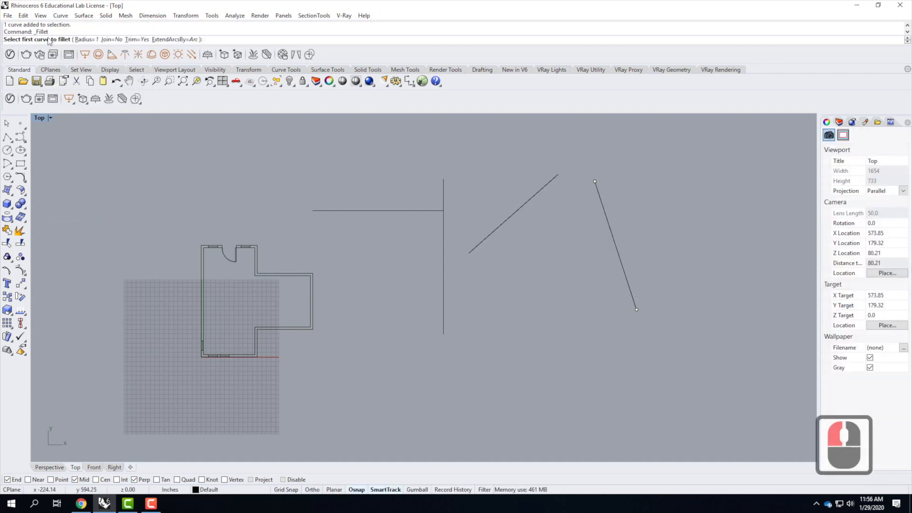
click(88, 40)
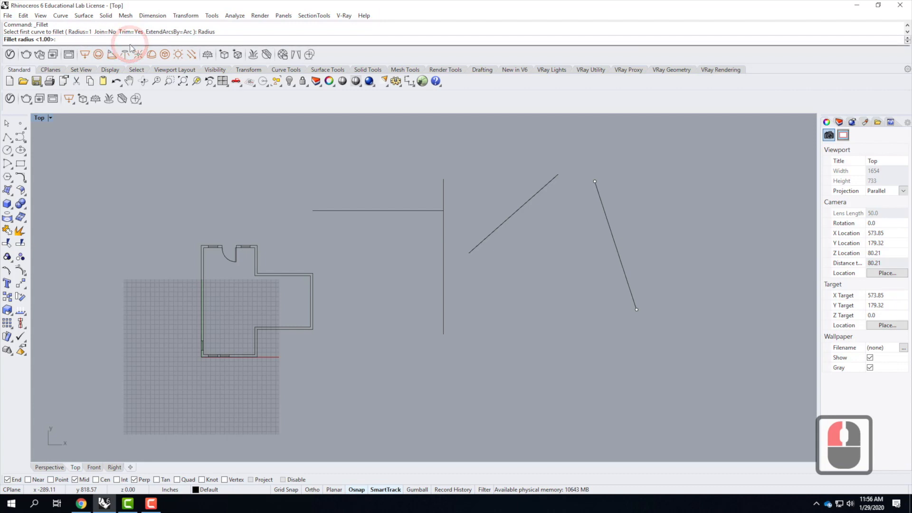
text(0)
key(Return)
double_click(89, 40)
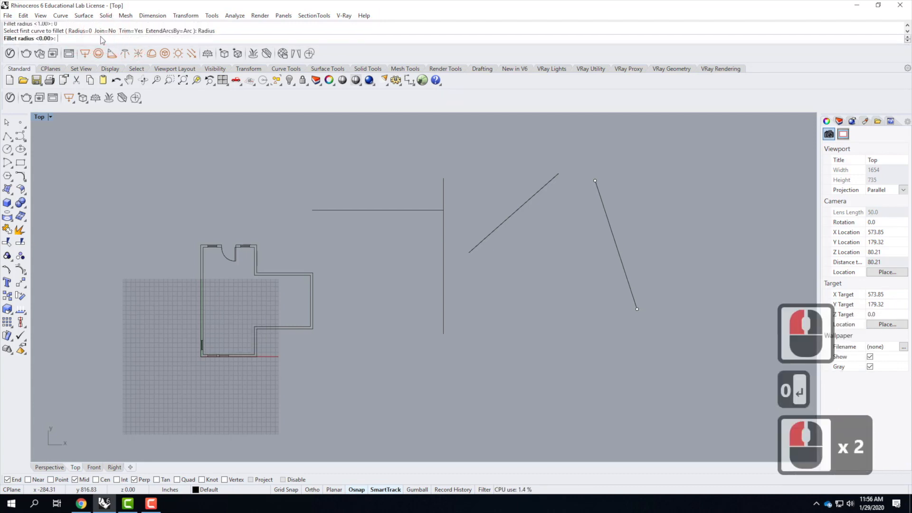
text(5')
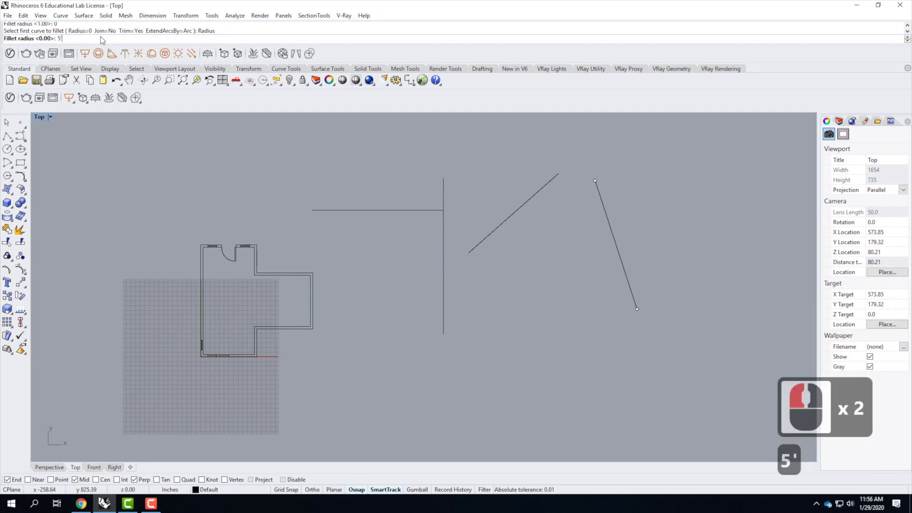
key(Return)
click(602, 206)
click(547, 200)
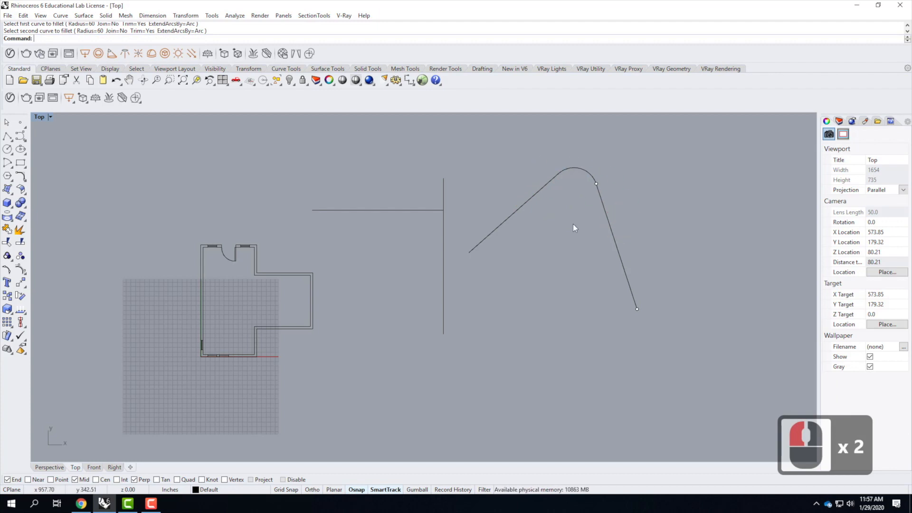
Step: Fillet the two slanted lines again with a radius of 0 so they meet in a sharp corner
right_click(90, 30)
click(78, 38)
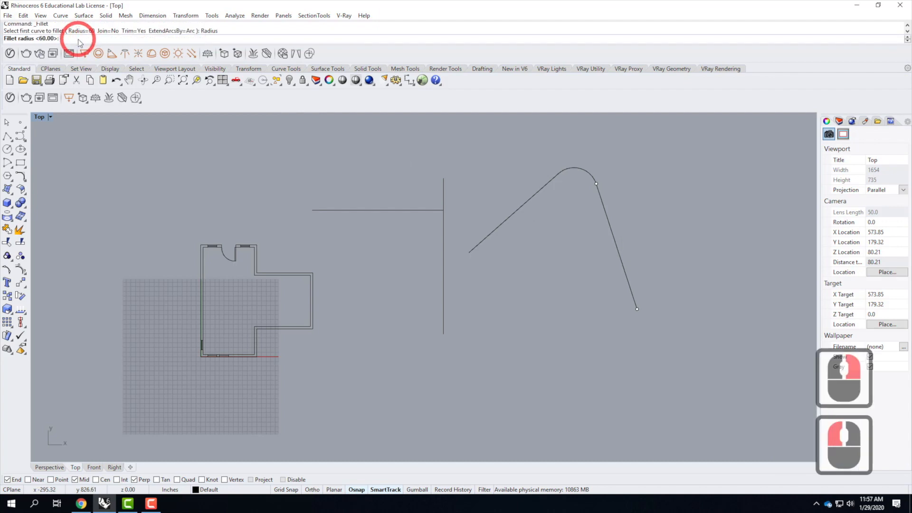
text(0)
key(Return)
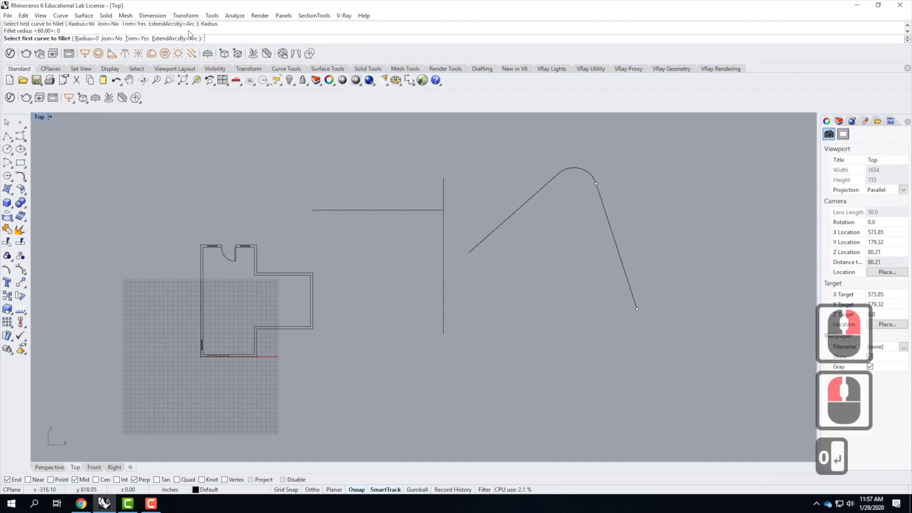
click(598, 204)
click(534, 194)
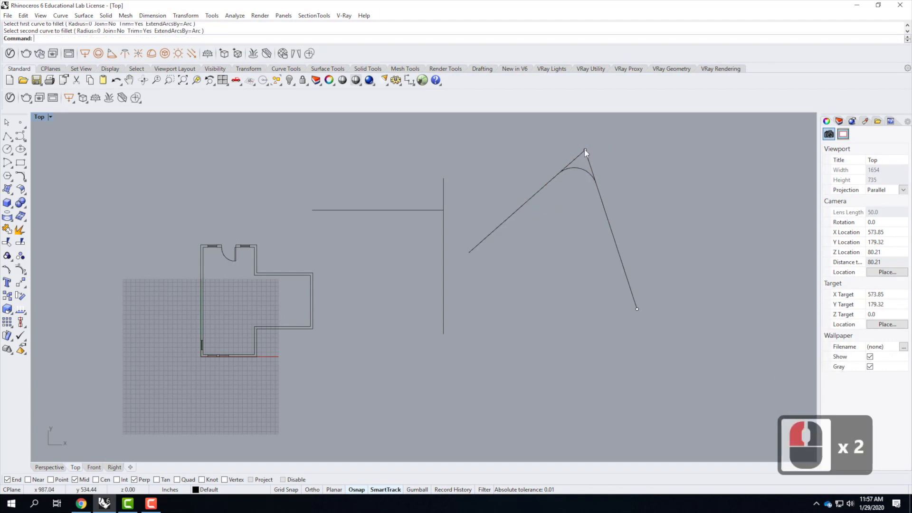
Step: Delete the leftover fillet arc beneath the sharp corner of the two slanted lines
scroll(585, 151, up, 10)
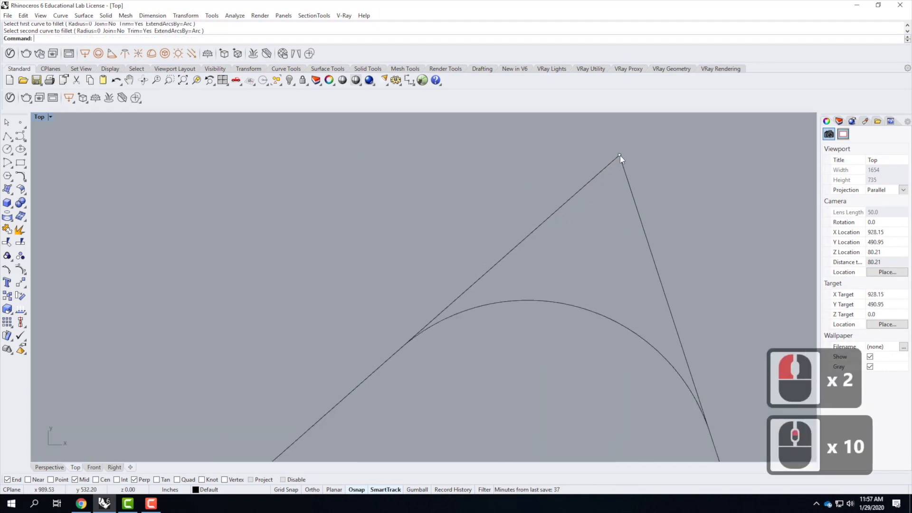
drag(567, 335, 548, 300)
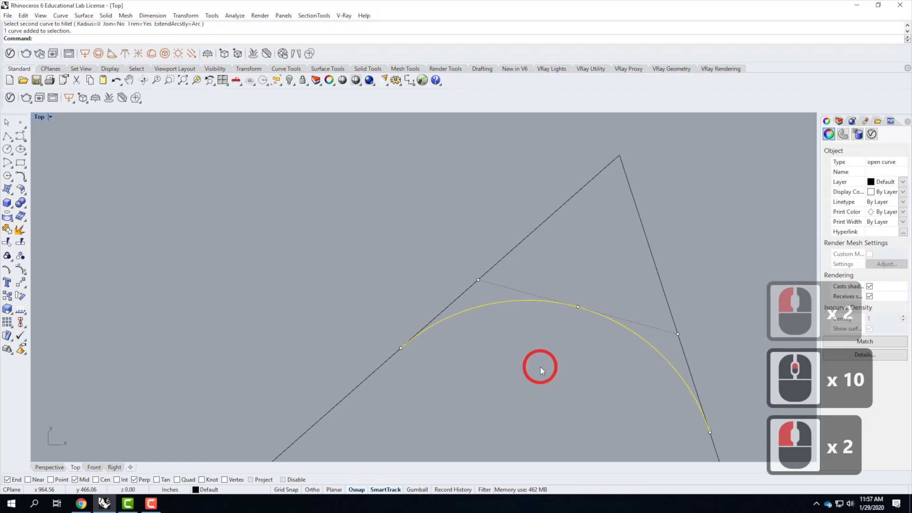
key(Delete)
scroll(452, 217, down, 8)
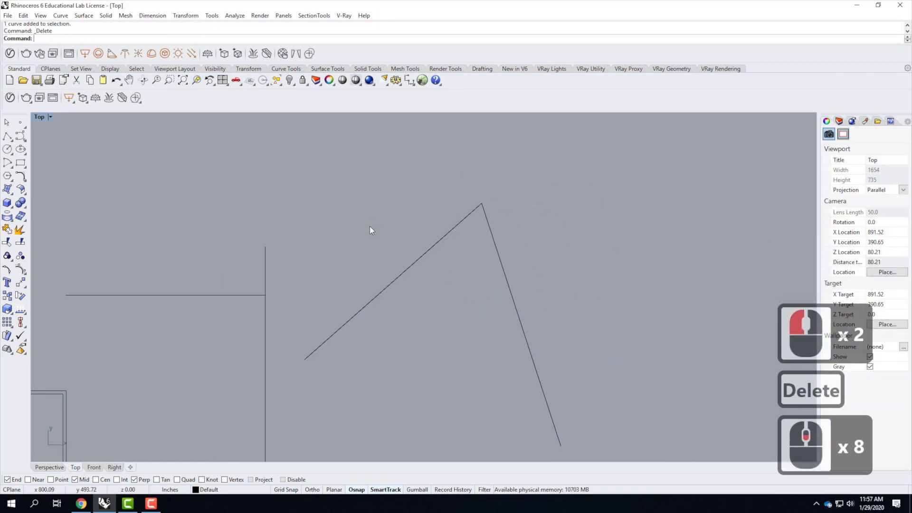
Step: Chamfer the peak where the two slanted lines meet, with both chamfer distances set to 2'
scroll(466, 146, down, 4)
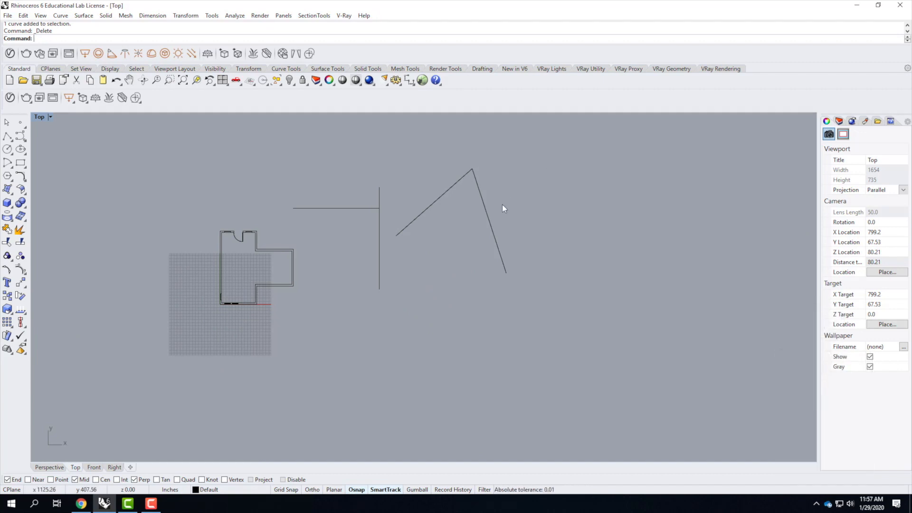
text(cham)
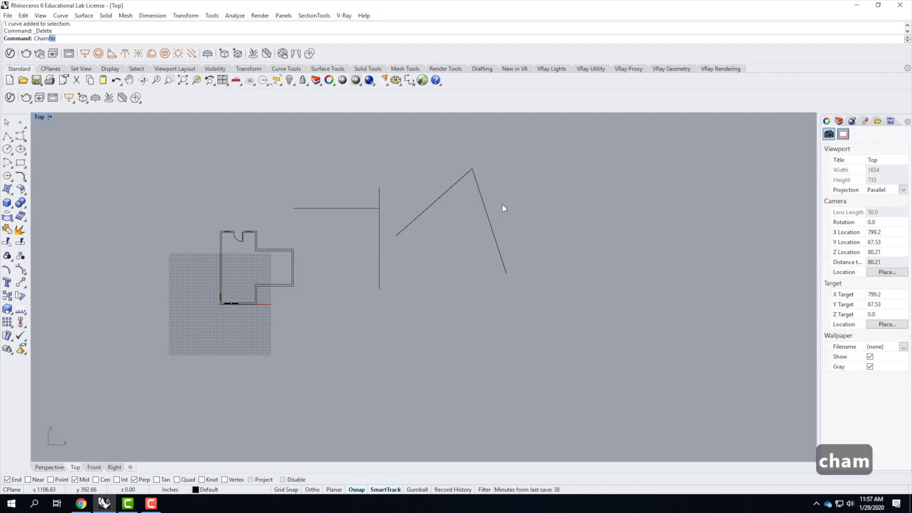
key(Return)
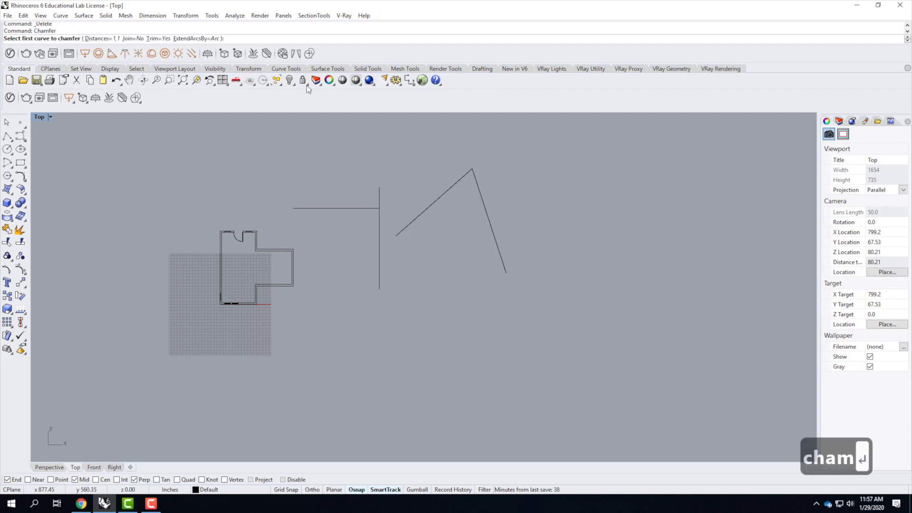
click(98, 38)
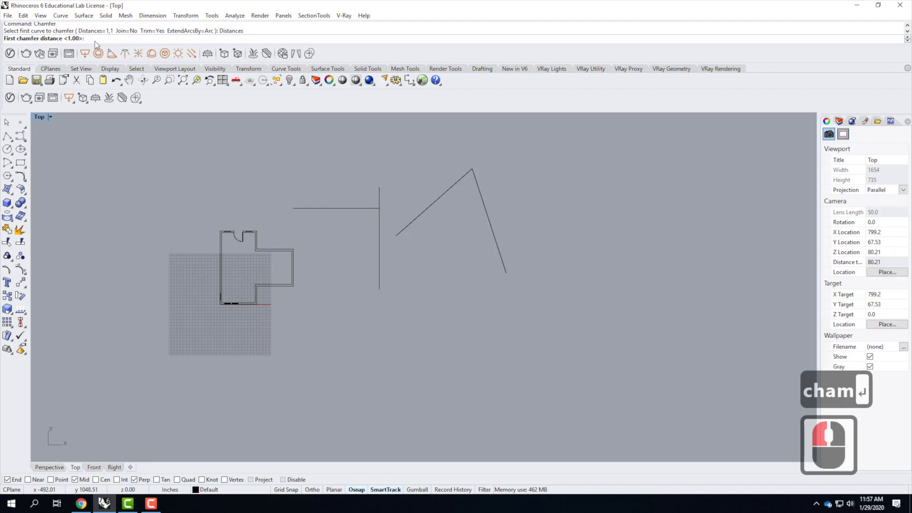
text(2')
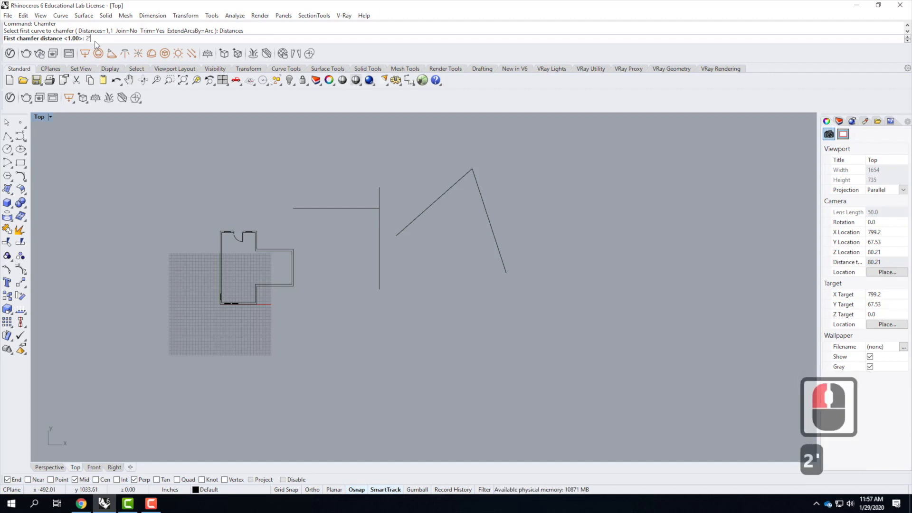
text(,2)
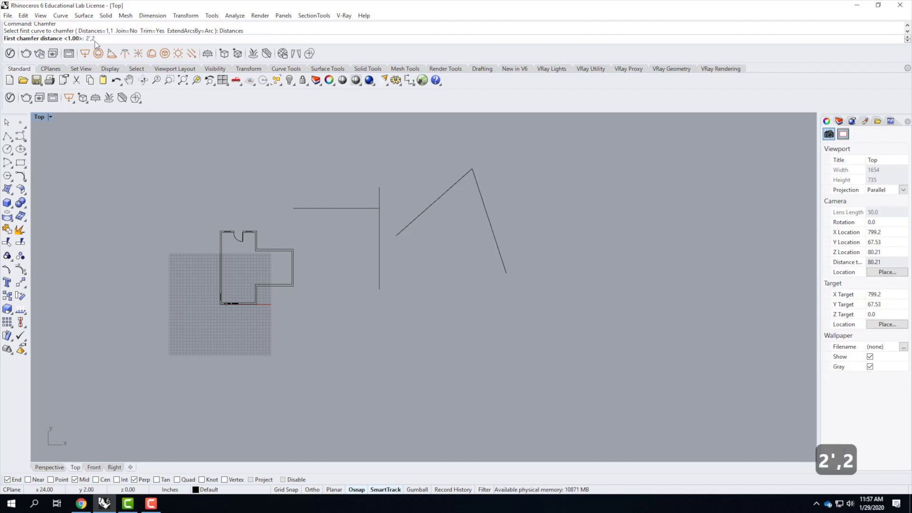
key(BackSpace)
key(BackSpace)
key(Return)
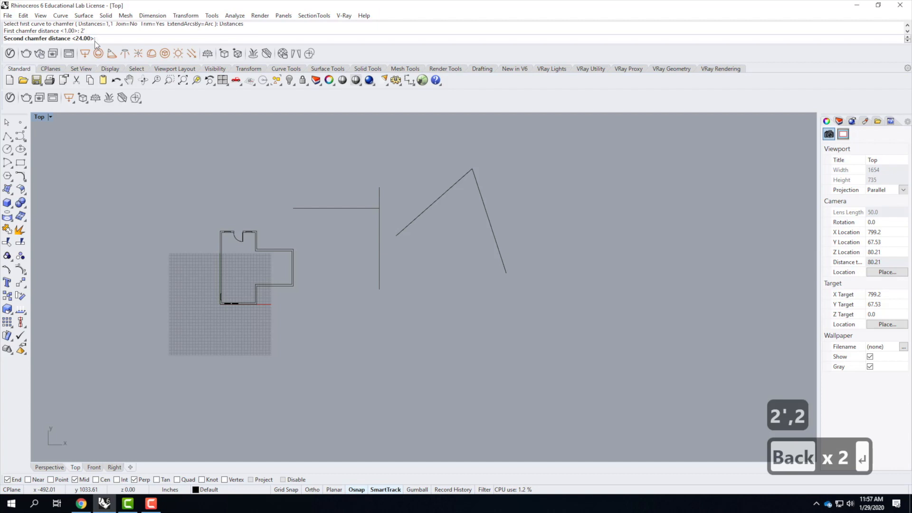
key(Return)
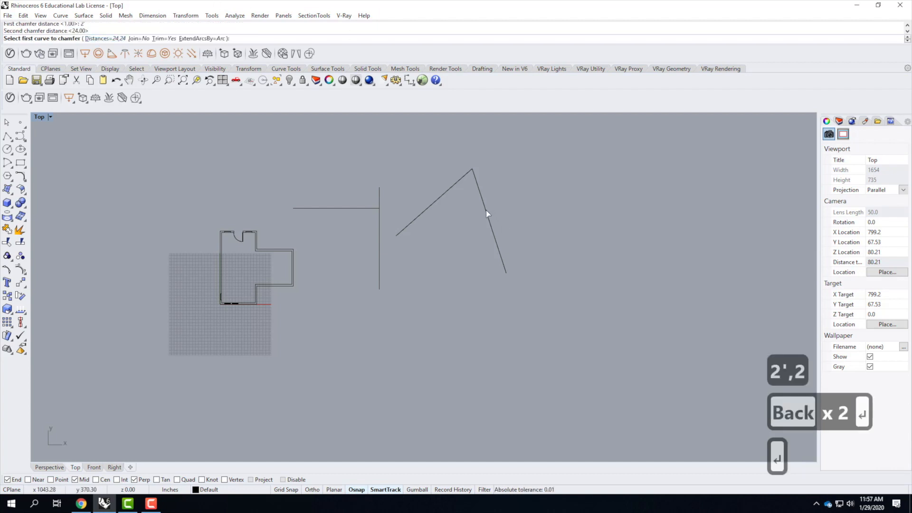
click(475, 198)
click(448, 192)
click(497, 213)
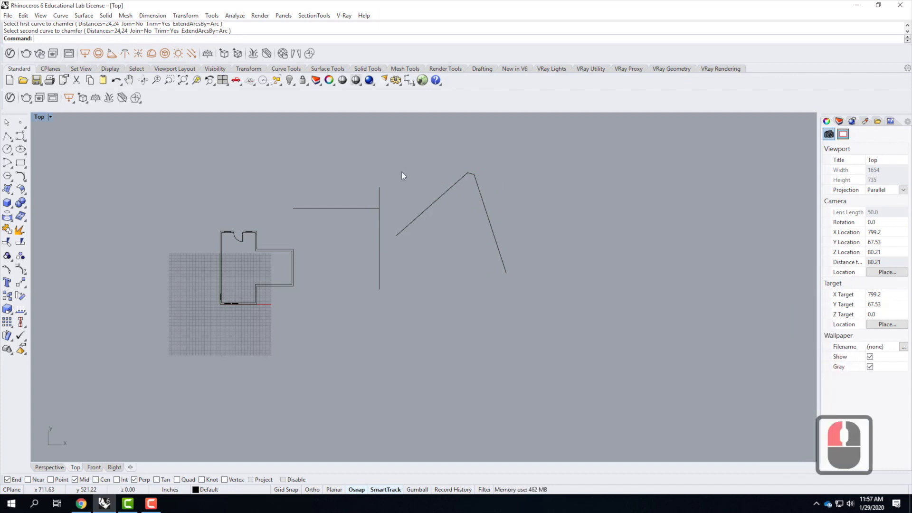
scroll(379, 217, up, 4)
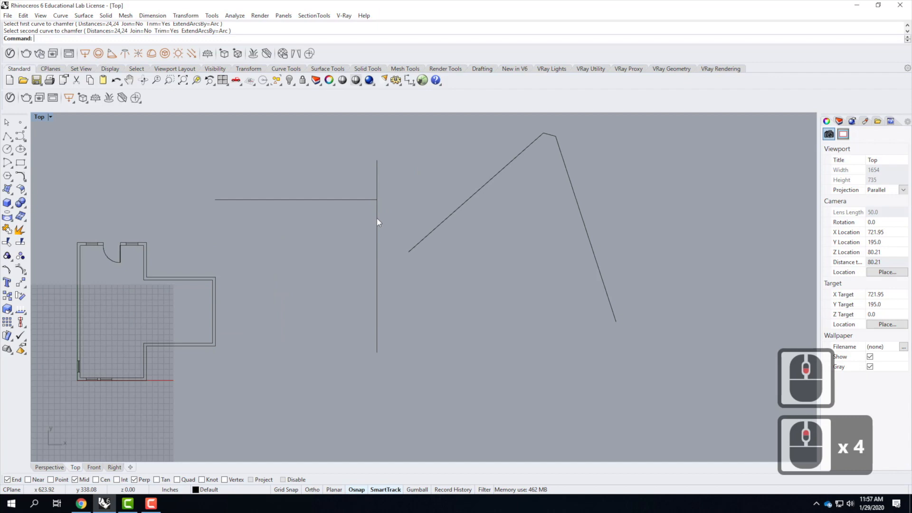
Step: Chamfer the corner between the horizontal line and the vertical line beside the floor plan, reusing the 2' distances
right_click(379, 233)
click(379, 233)
click(342, 200)
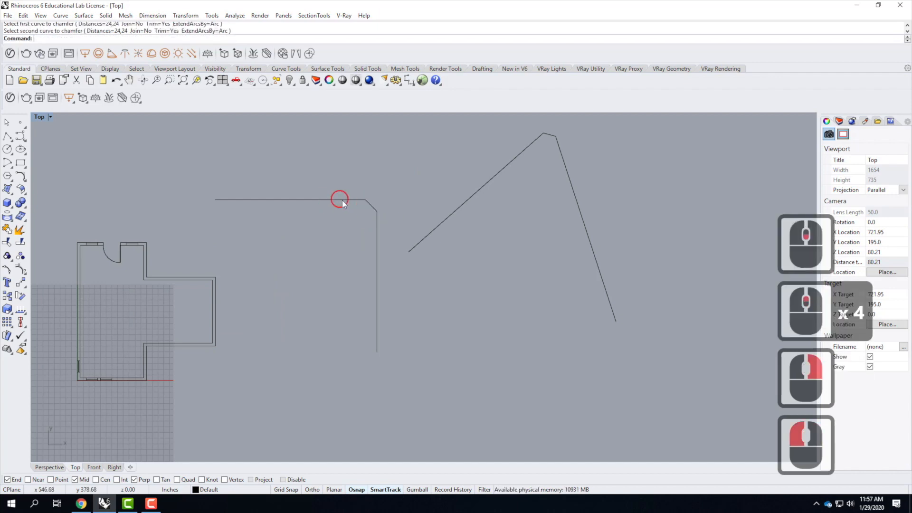
scroll(377, 214, up, 5)
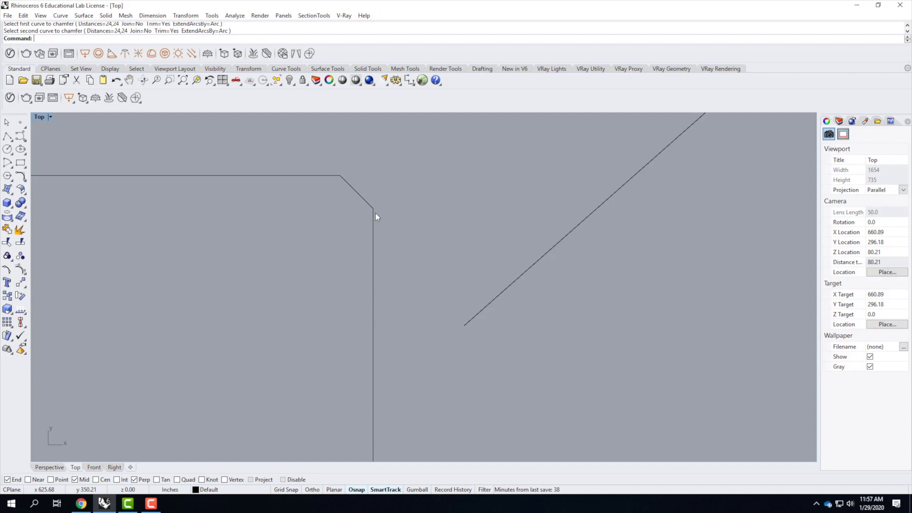
scroll(301, 162, down, 9)
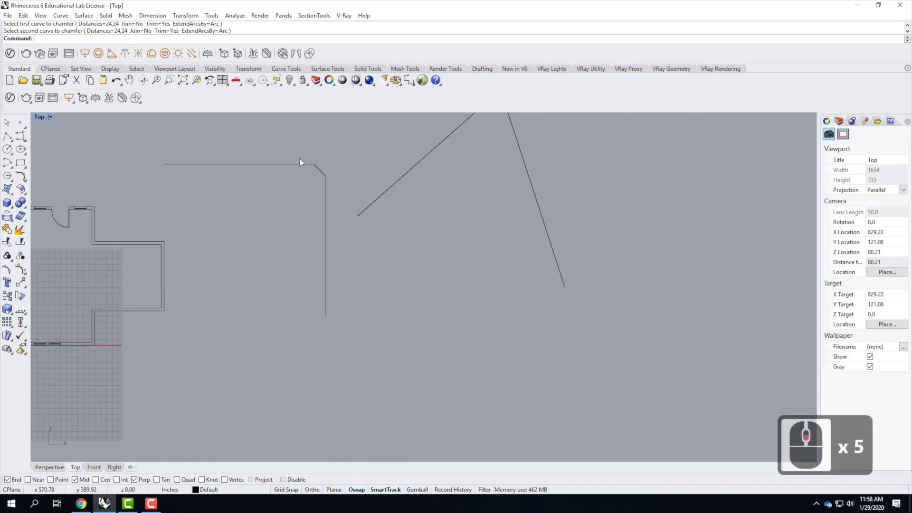
Step: Rotate the chamfered slanted lines about the lower end of the steeper line until that line lies horizontal, pointing right
scroll(366, 145, up, 4)
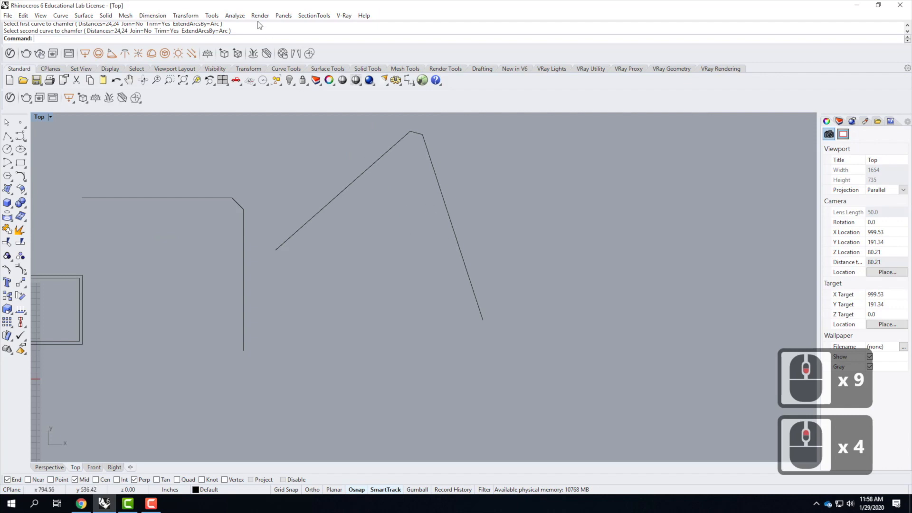
click(185, 16)
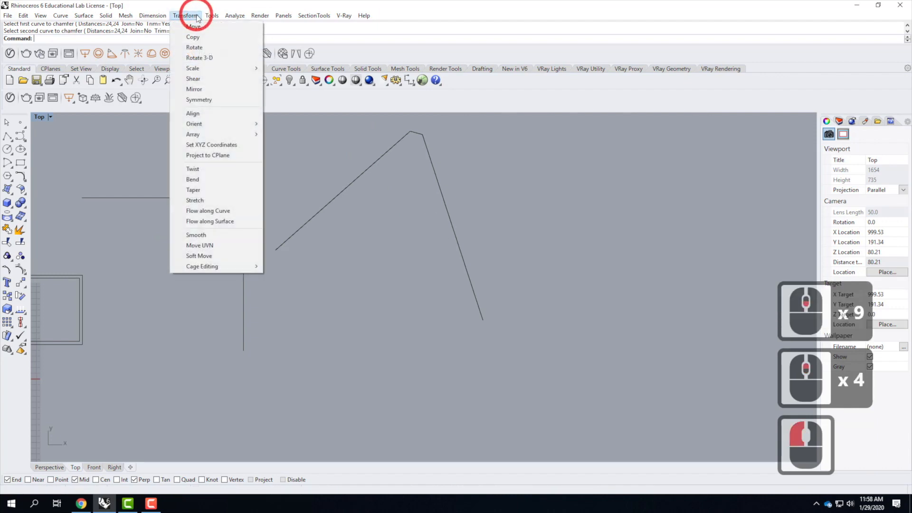
click(201, 50)
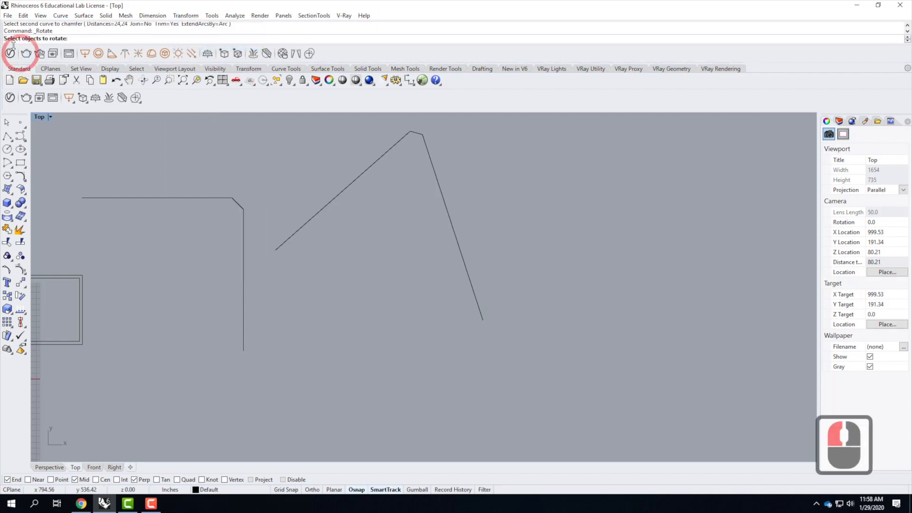
drag(446, 134, 350, 172)
click(443, 173)
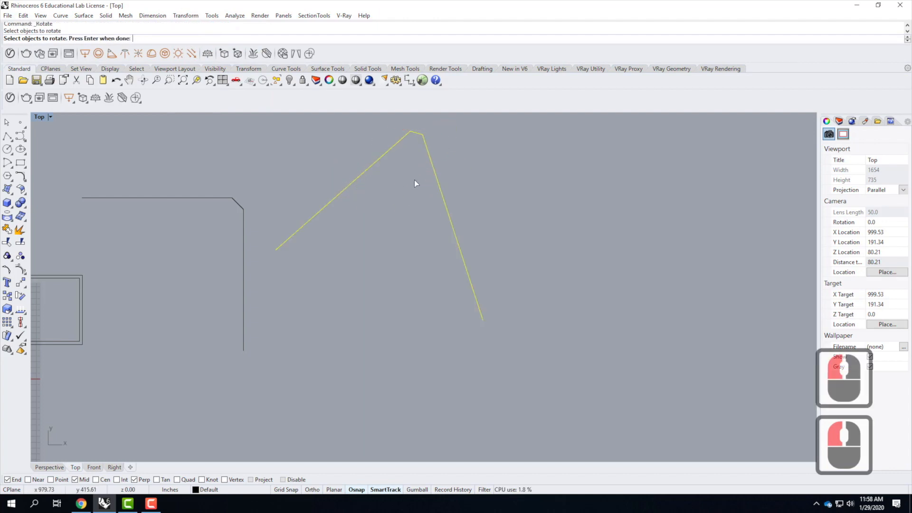
key(Return)
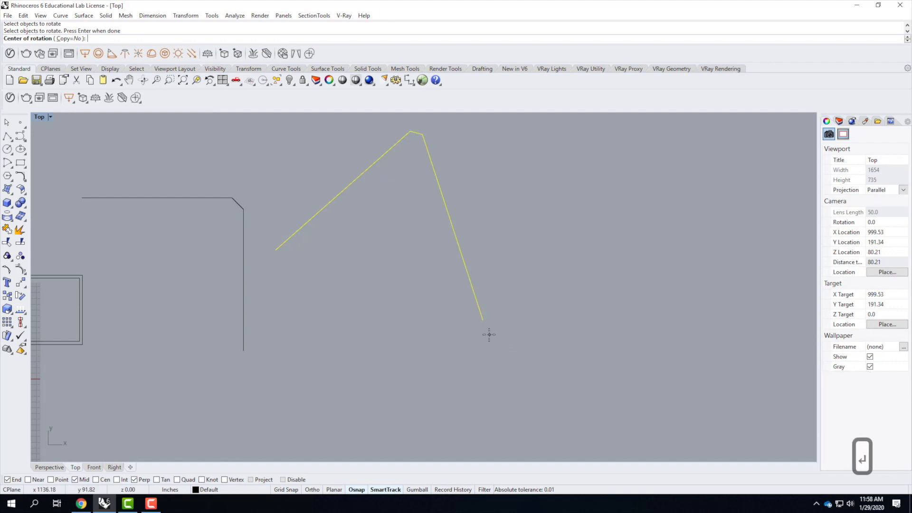
click(483, 320)
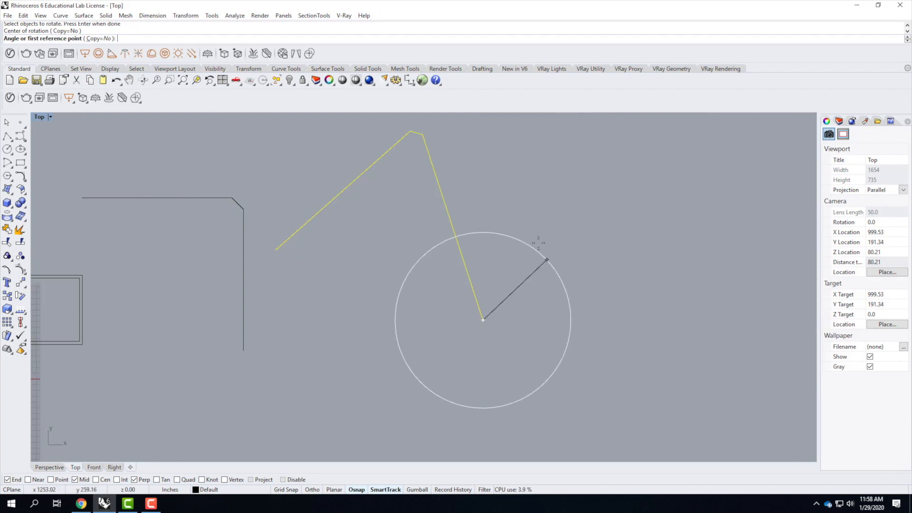
click(423, 134)
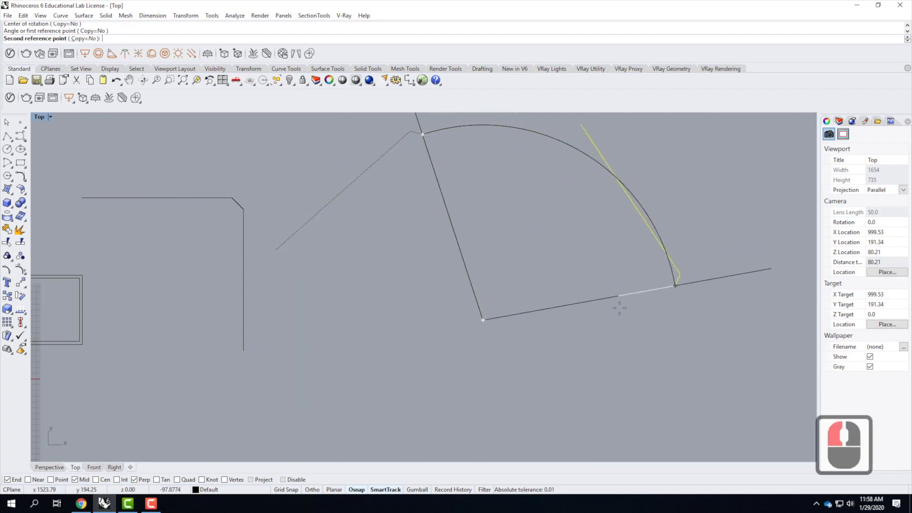
click(717, 361)
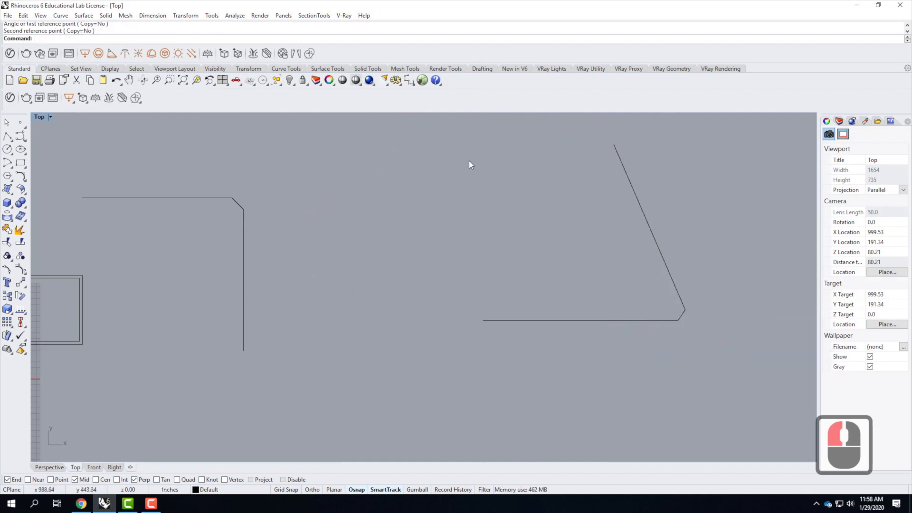
Step: Start capturing the Top view to a JPEG file at viewport resolution, browse to the OneDrive folder, and cancel the save
scroll(478, 232, down, 4)
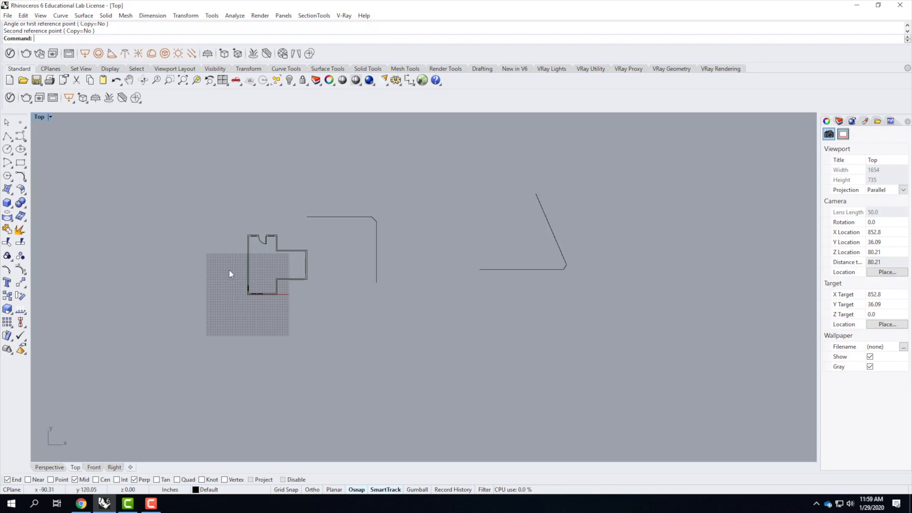
scroll(243, 261, up, 4)
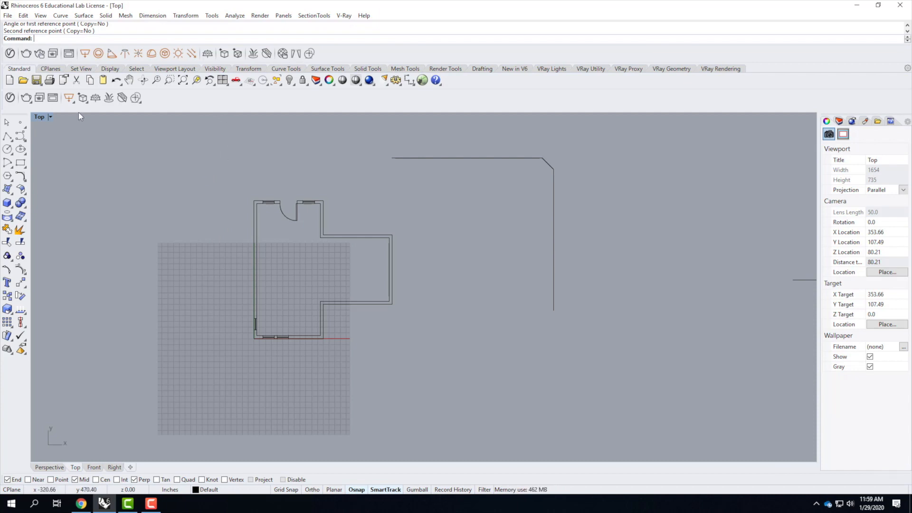
click(50, 116)
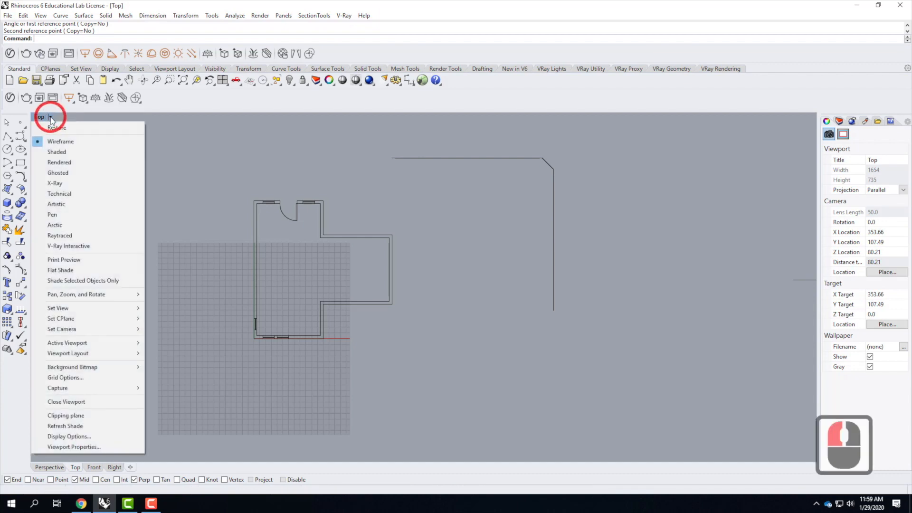
mouse_move(79, 388)
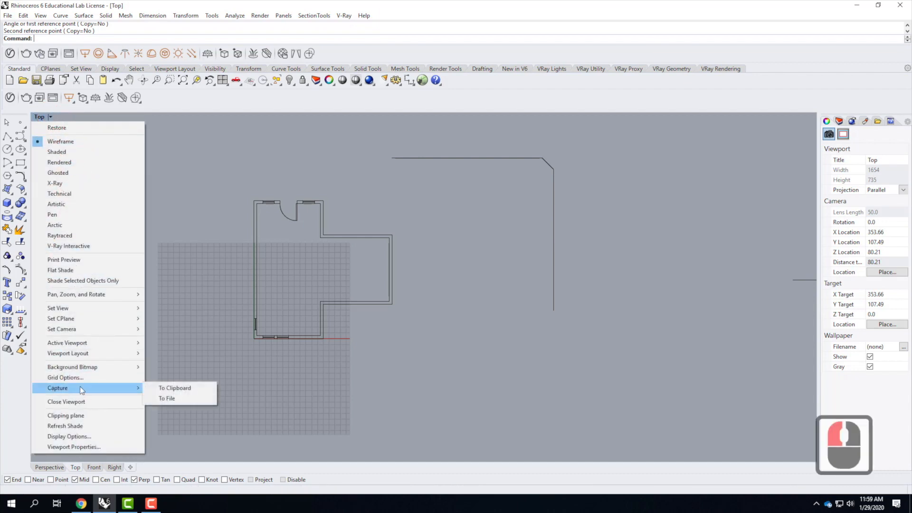
click(167, 398)
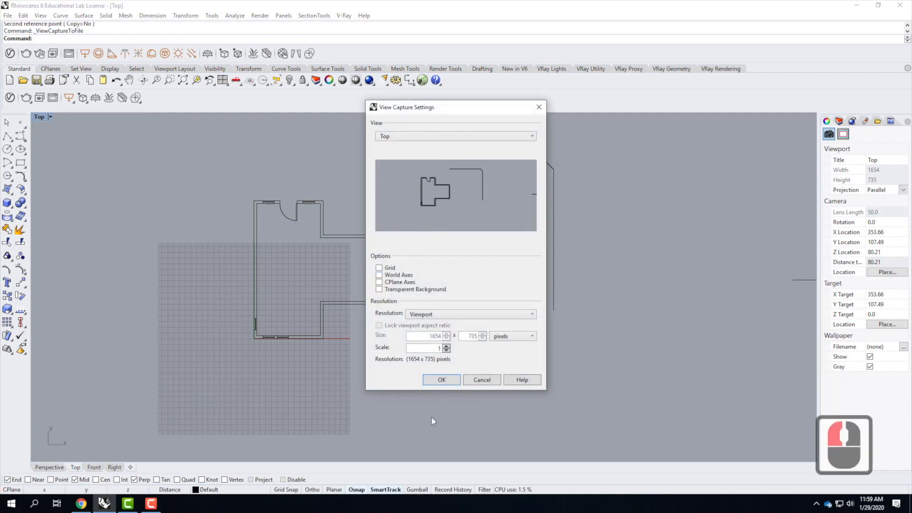
click(441, 380)
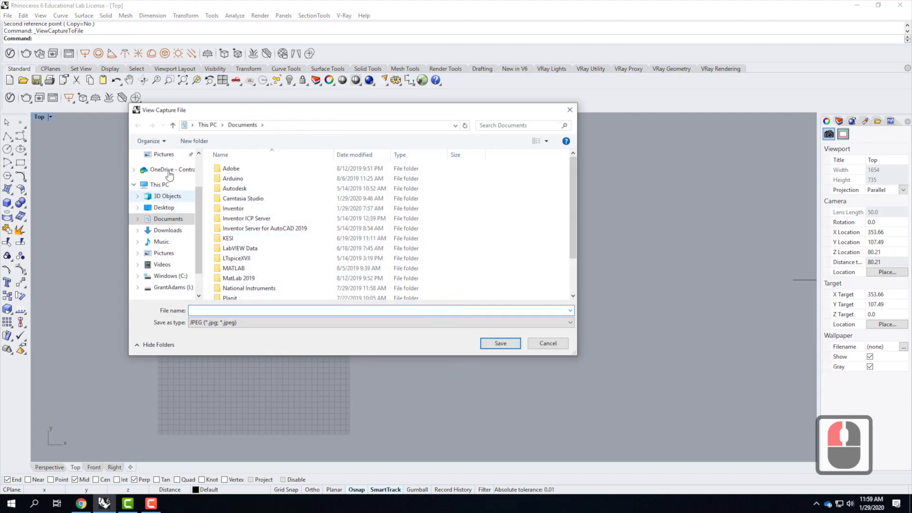
click(172, 170)
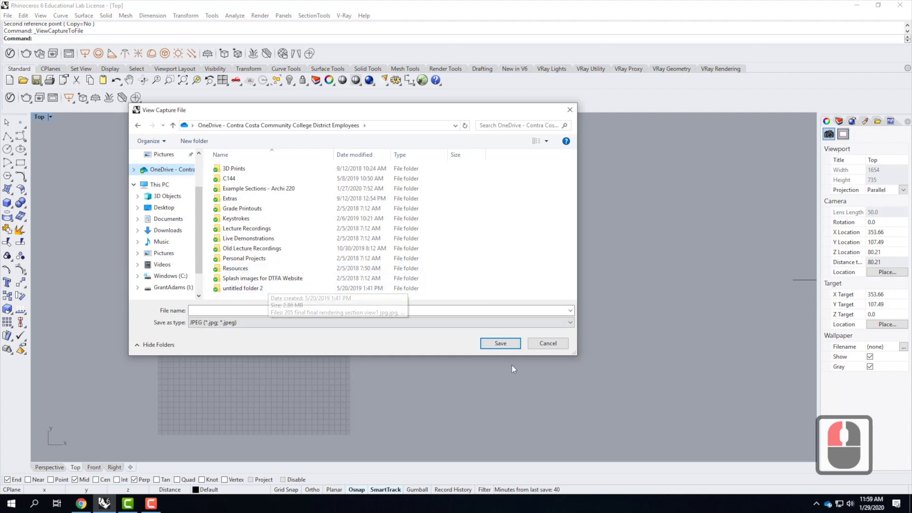
click(547, 343)
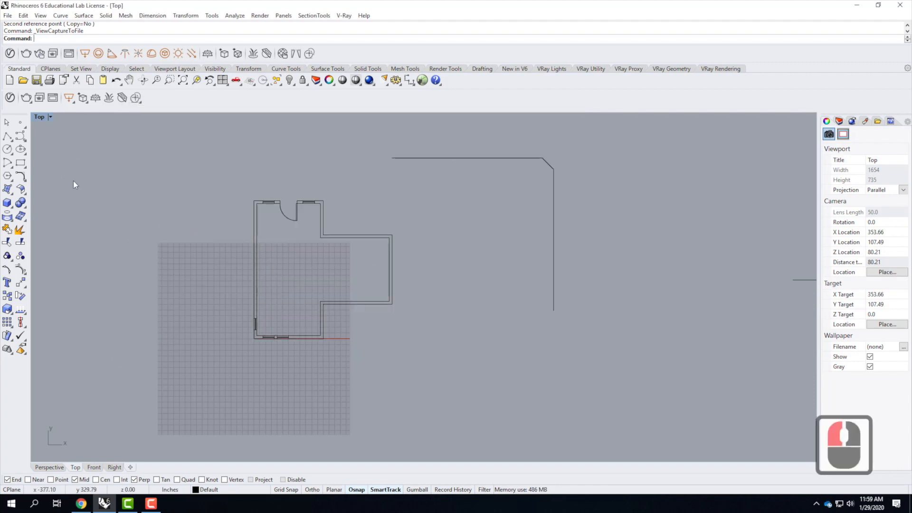
Step: Start the Top view's capture to file again, accept the capture settings, and cancel before naming the image
click(49, 117)
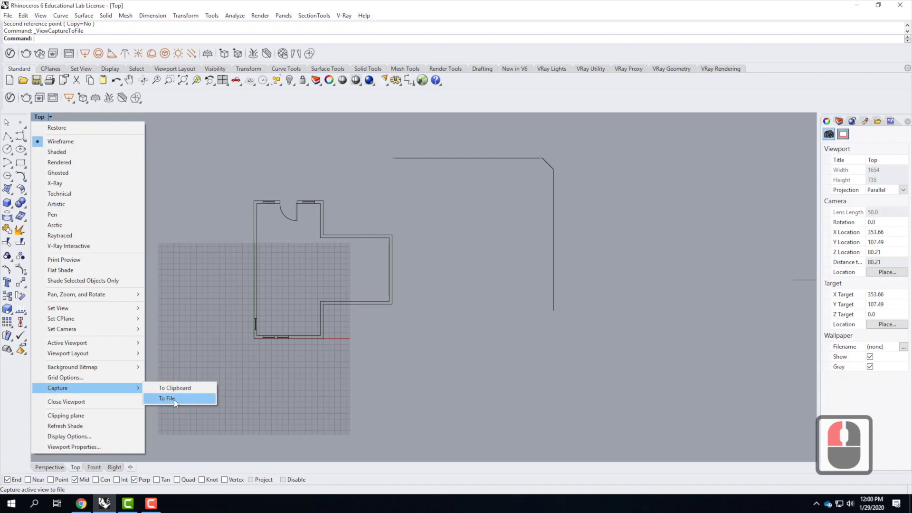
click(173, 399)
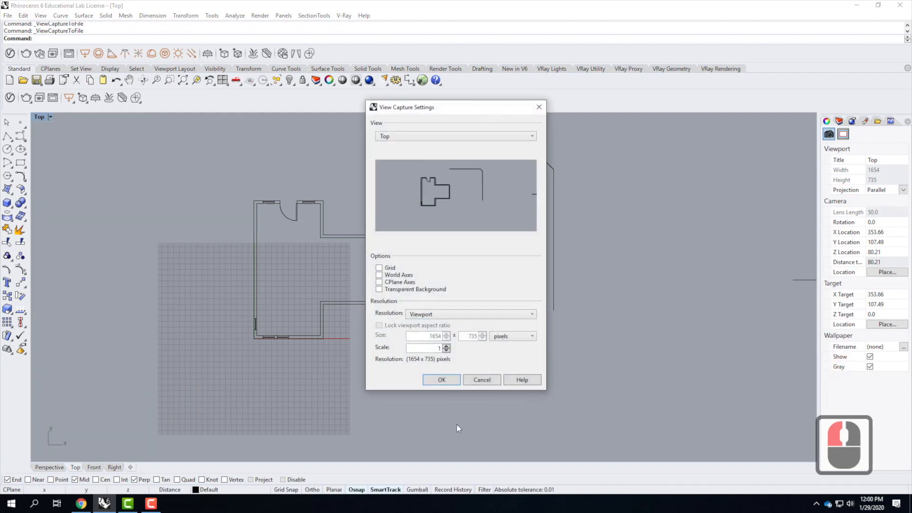
click(442, 379)
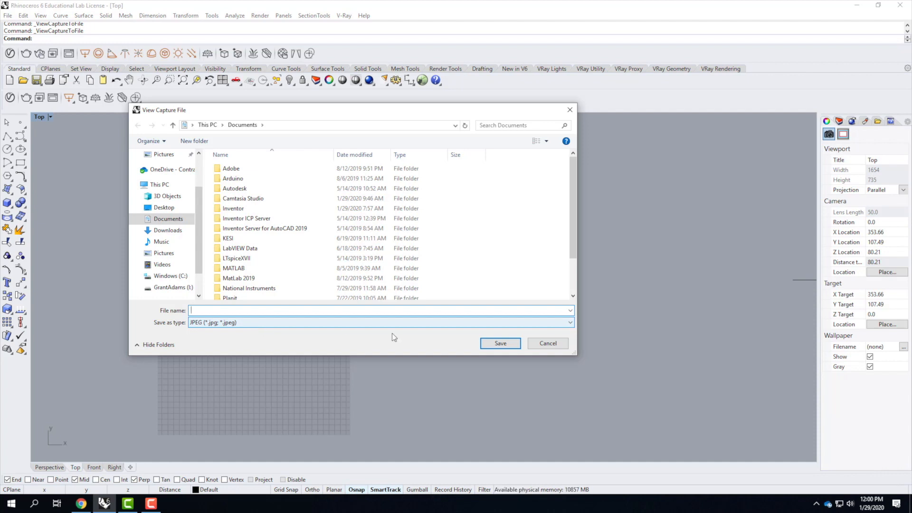
click(545, 344)
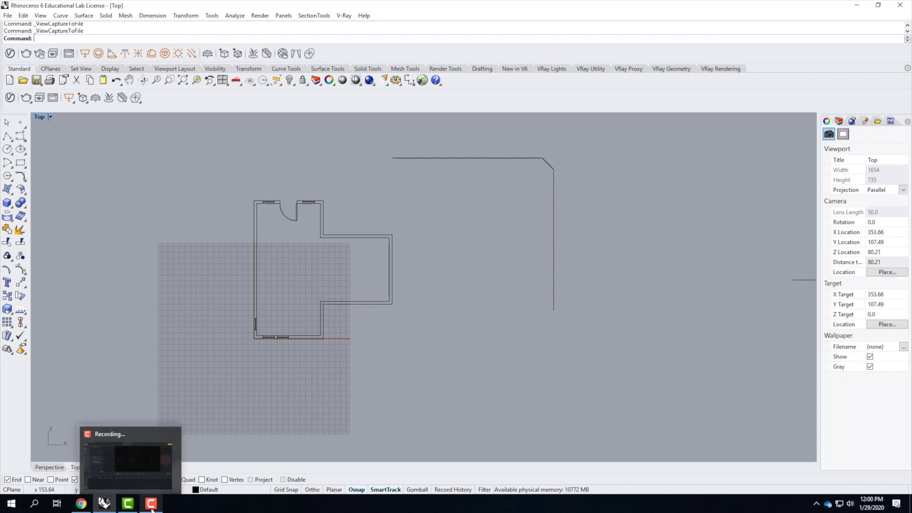
click(128, 504)
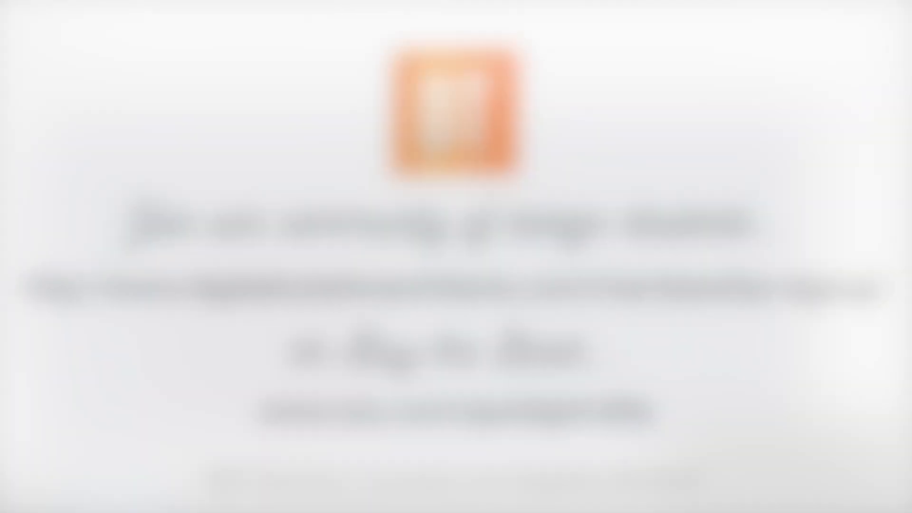